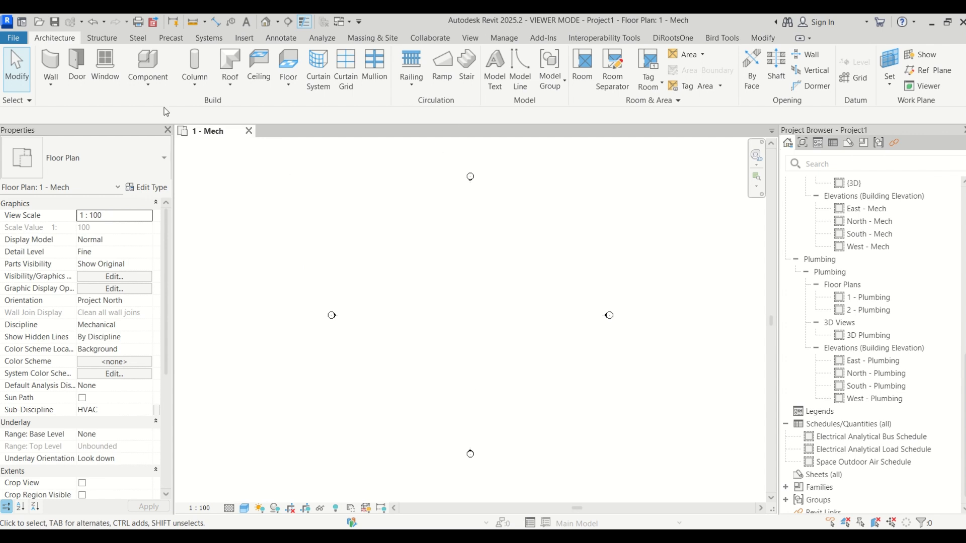
Step: Start a new title block family and browse to the Titleblocks folder of the English family templates
left_click(13, 38)
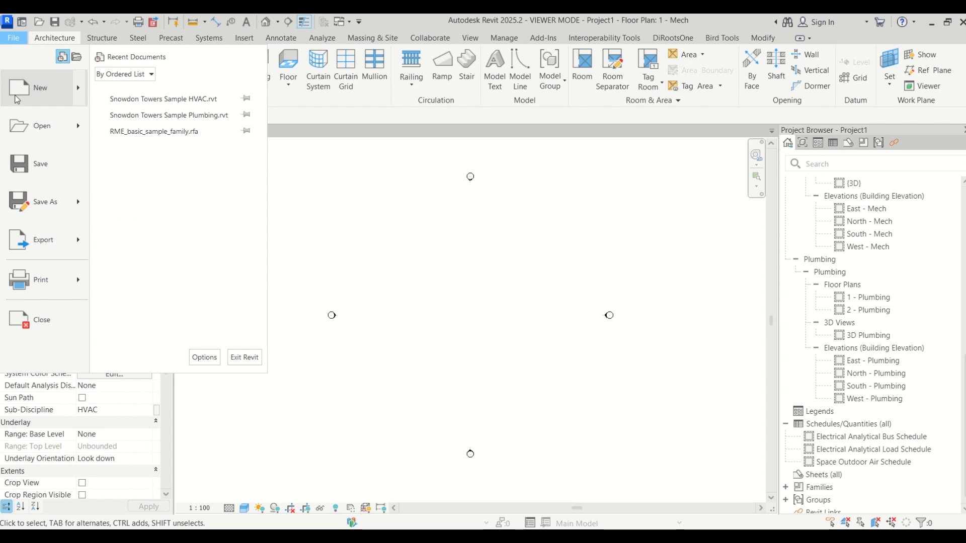
mouse_move(46, 90)
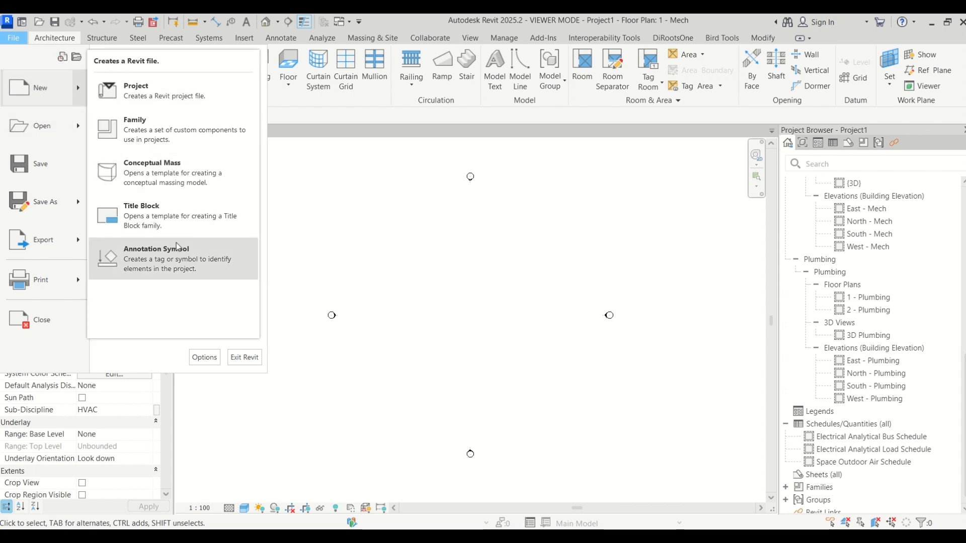
left_click(178, 219)
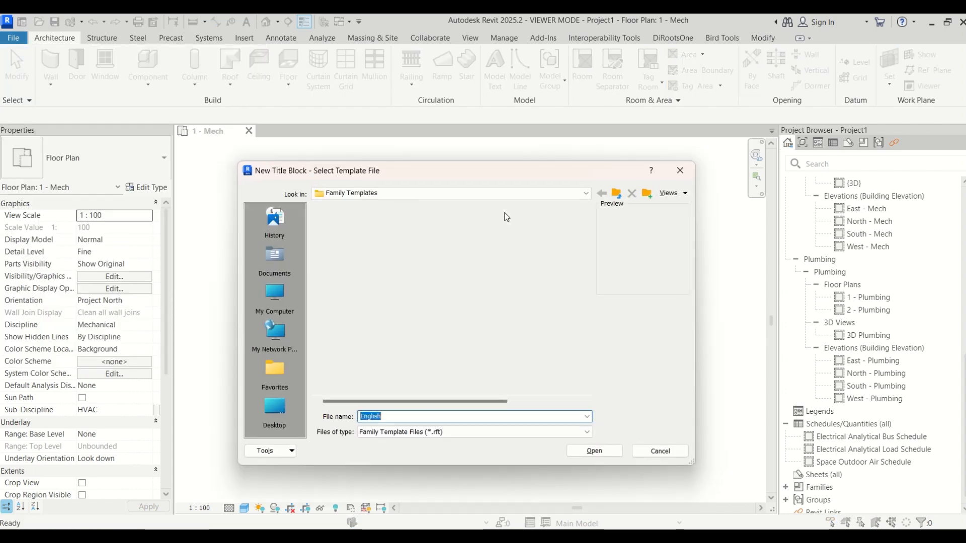
left_click_drag(500, 180, 435, 115)
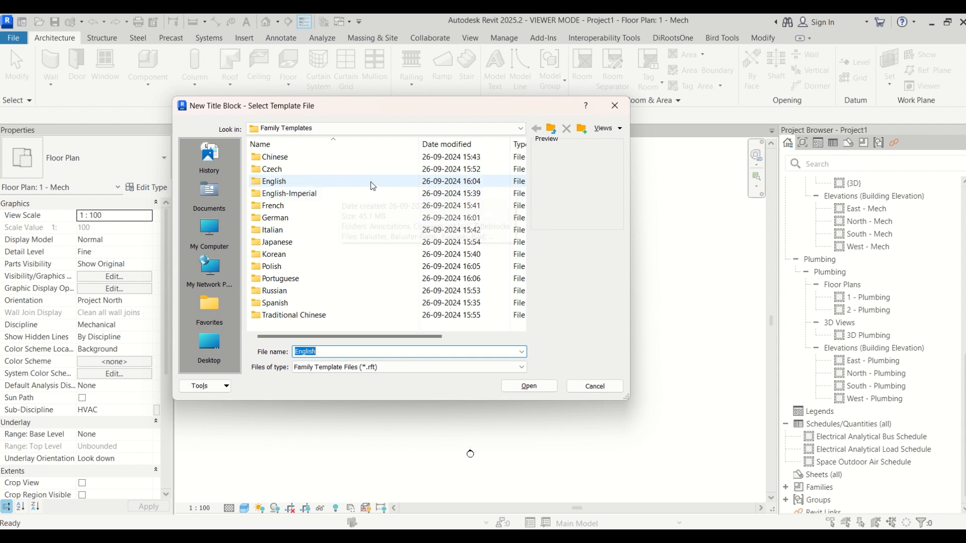
double_click(318, 181)
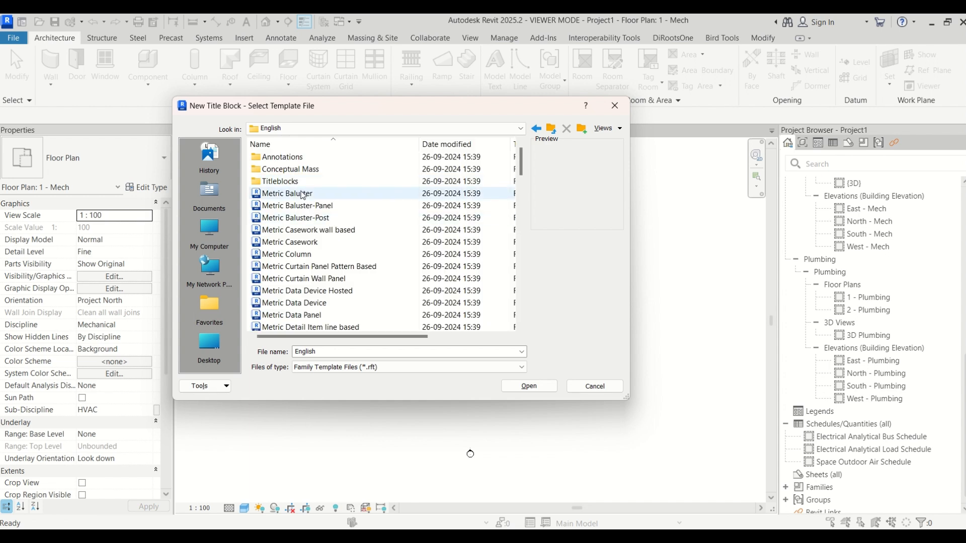
double_click(302, 182)
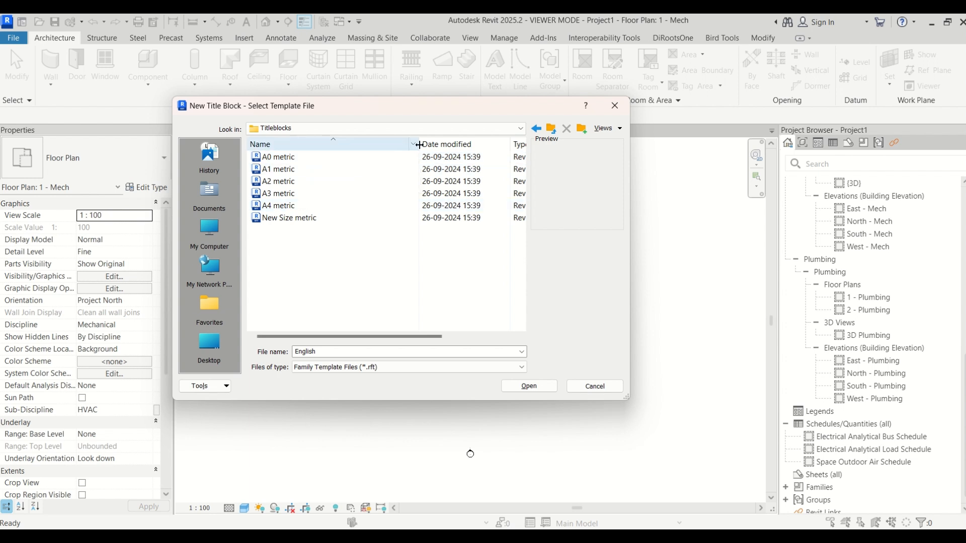
left_click_drag(419, 145, 333, 145)
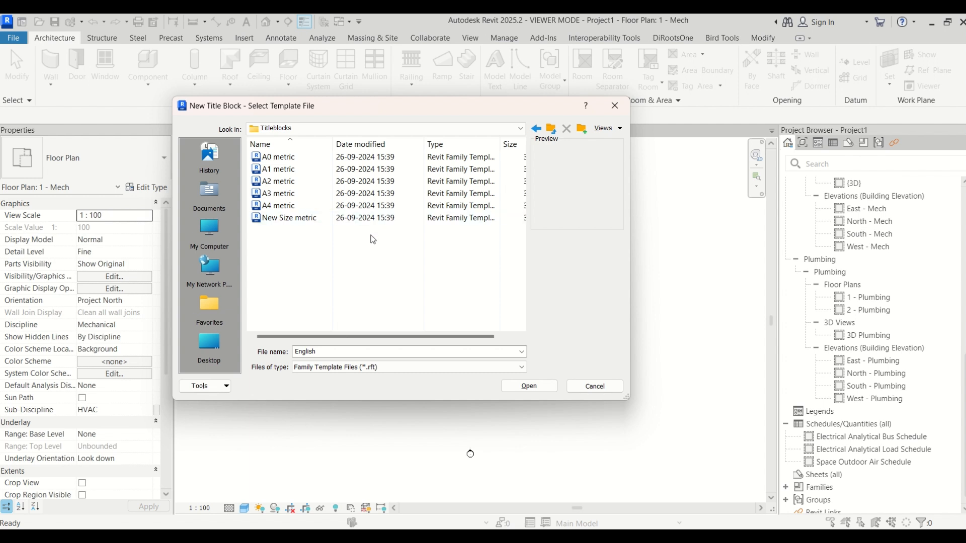
Step: Look through the title block template sizes in the English-Imperial folder and return to the Family Templates folder
left_click(554, 131)
left_click(554, 132)
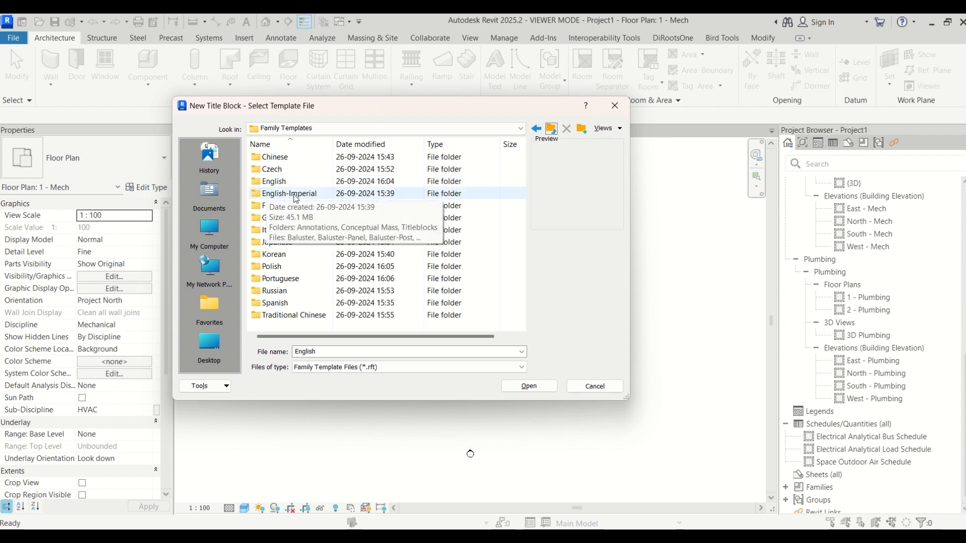
double_click(266, 196)
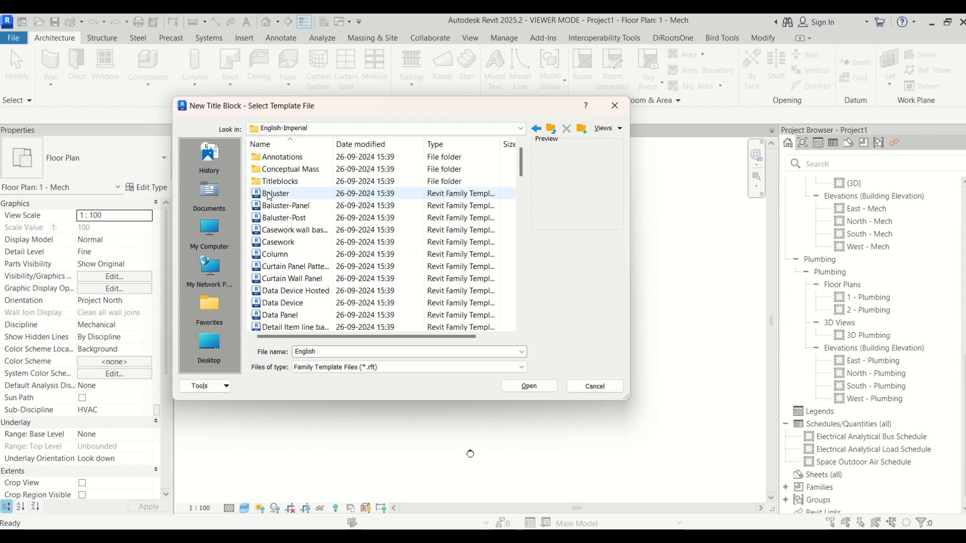
left_click(280, 183)
double_click(280, 182)
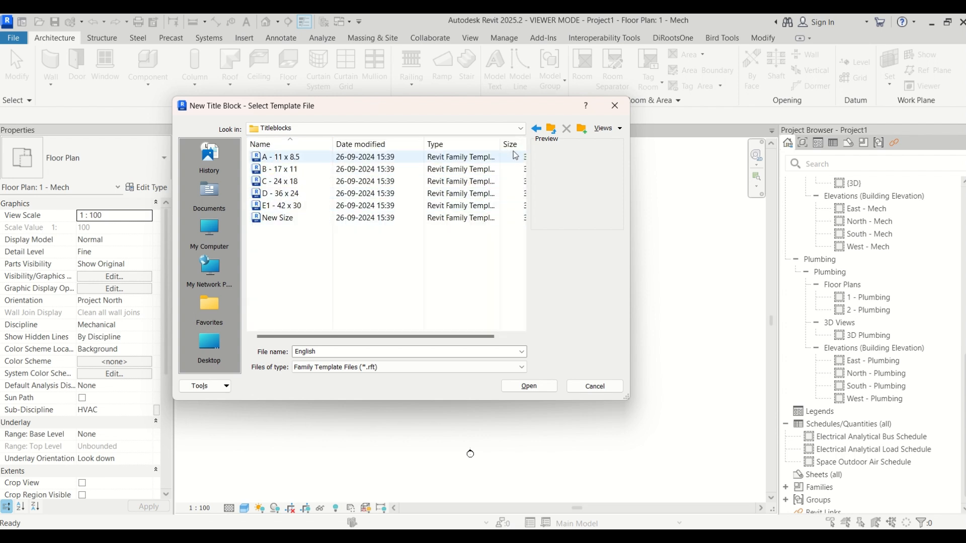
left_click(556, 133)
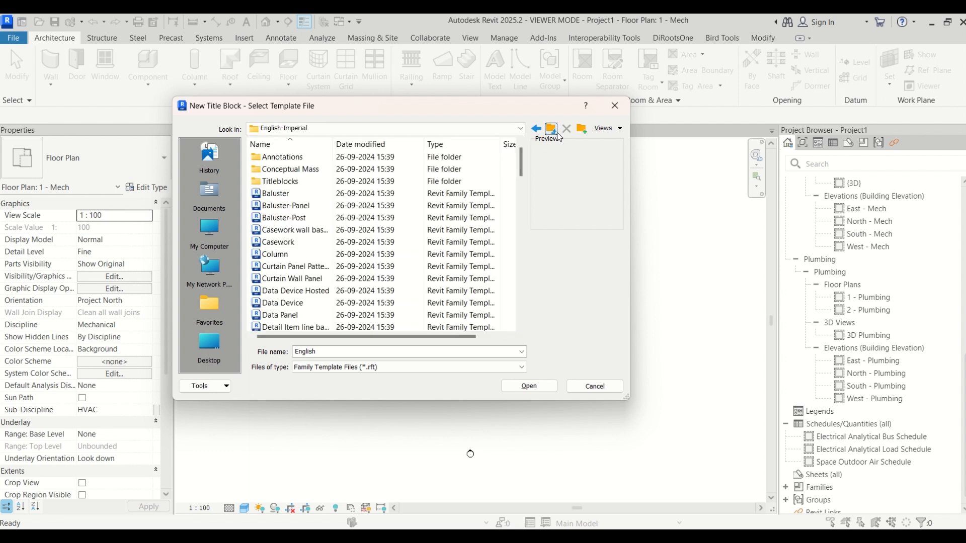
left_click(556, 133)
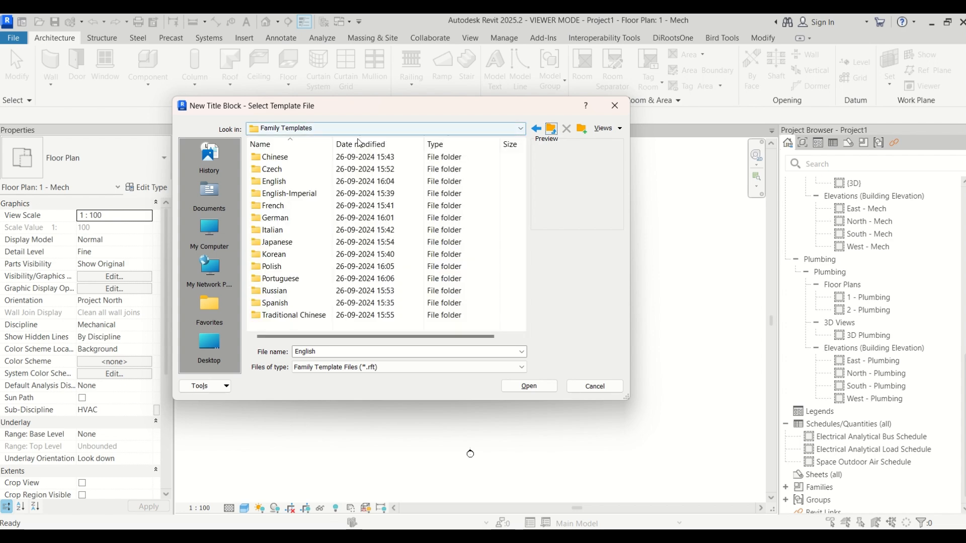
Step: Create the title block family from the A1 metric template in the English Titleblocks folder
double_click(290, 184)
double_click(291, 181)
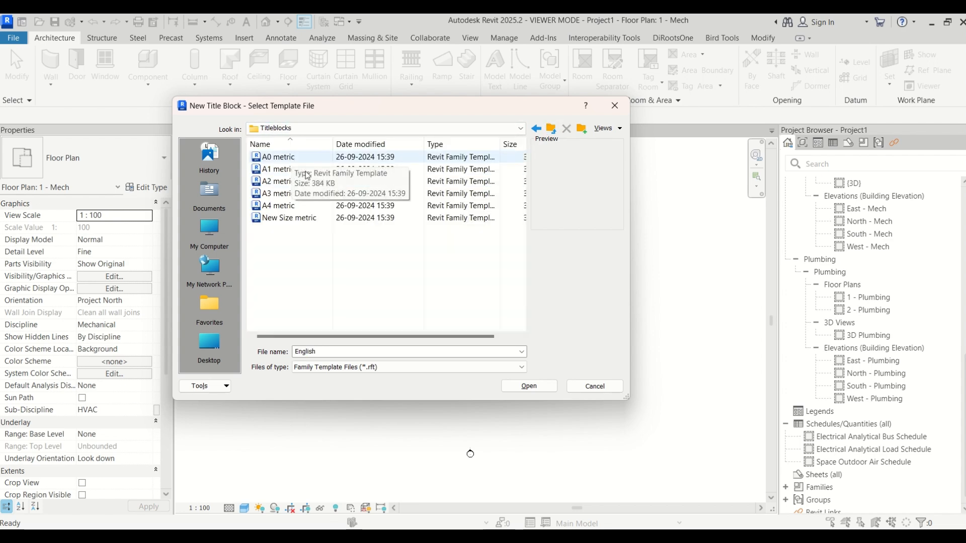
left_click(272, 171)
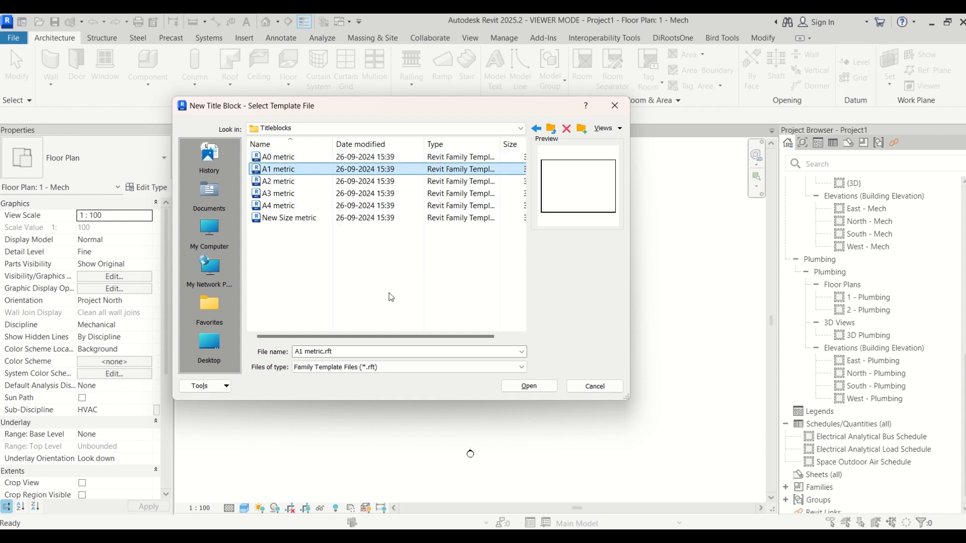
left_click(529, 386)
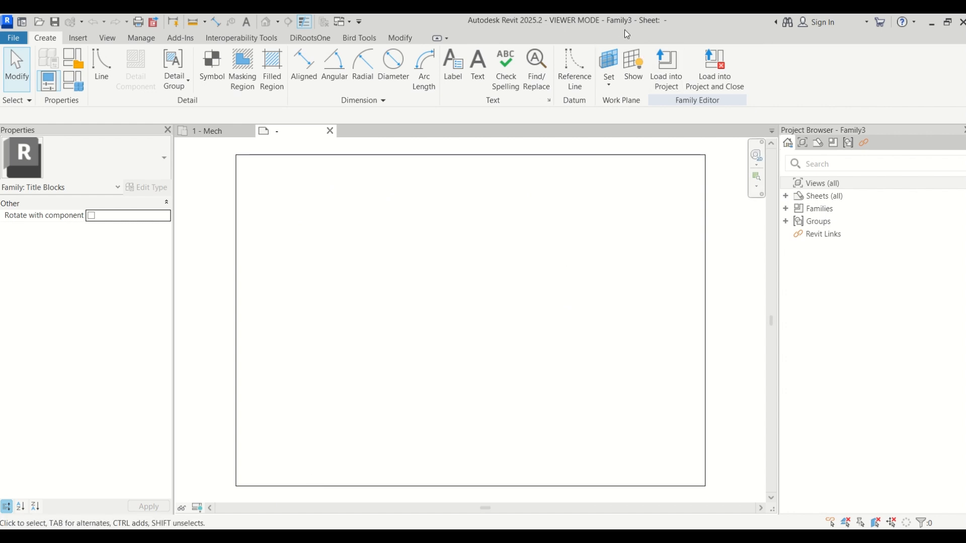
left_click(14, 38)
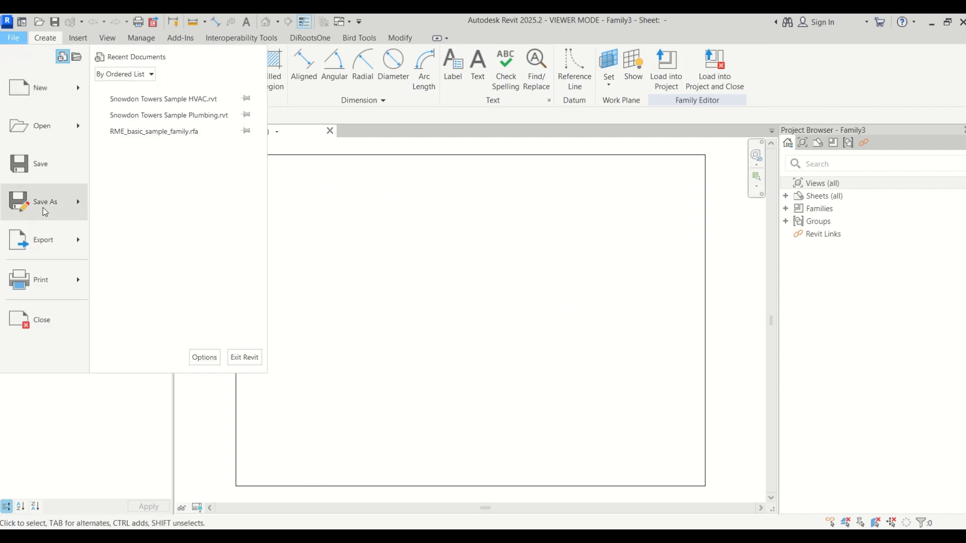
mouse_move(45, 211)
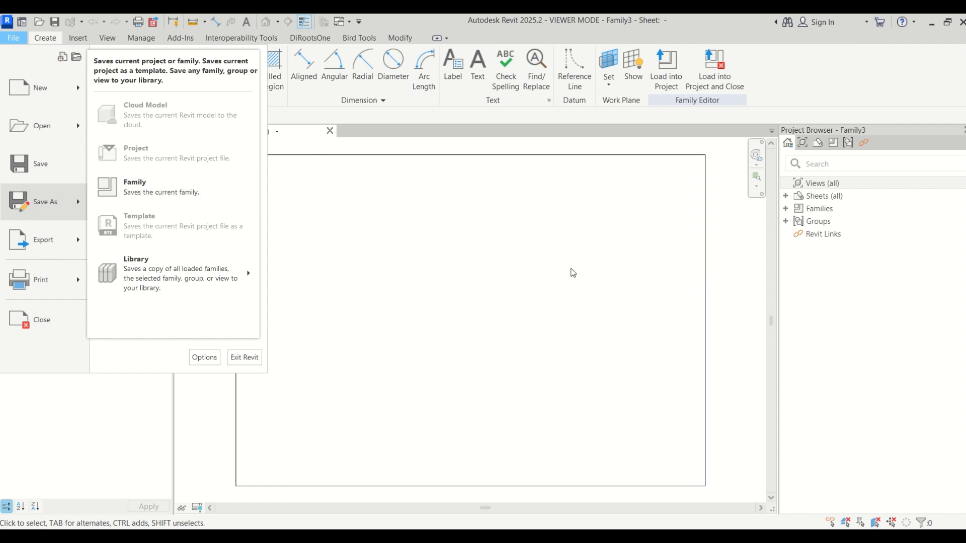
left_click(553, 269)
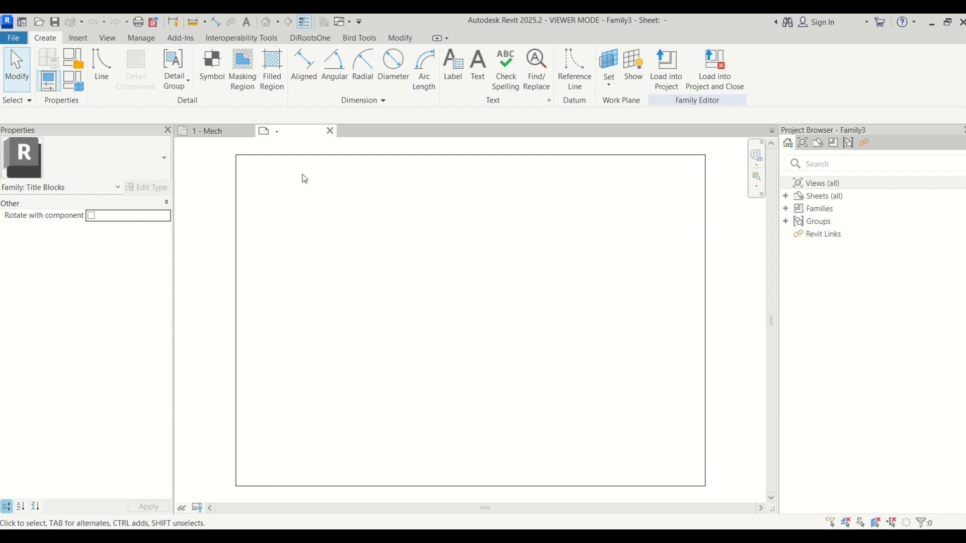
Step: Offset copies of all four sheet border lines inward by 20 mm
left_click(300, 156)
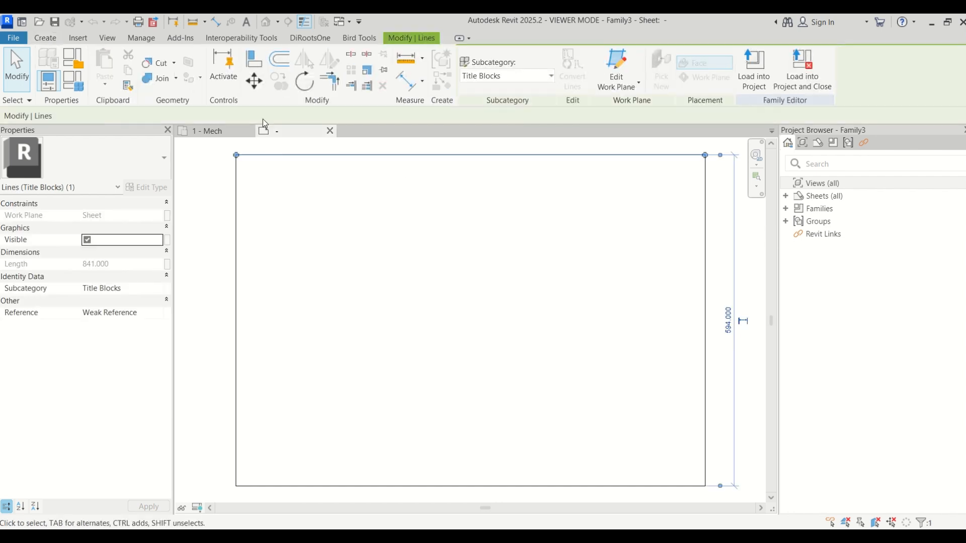
left_click(278, 59)
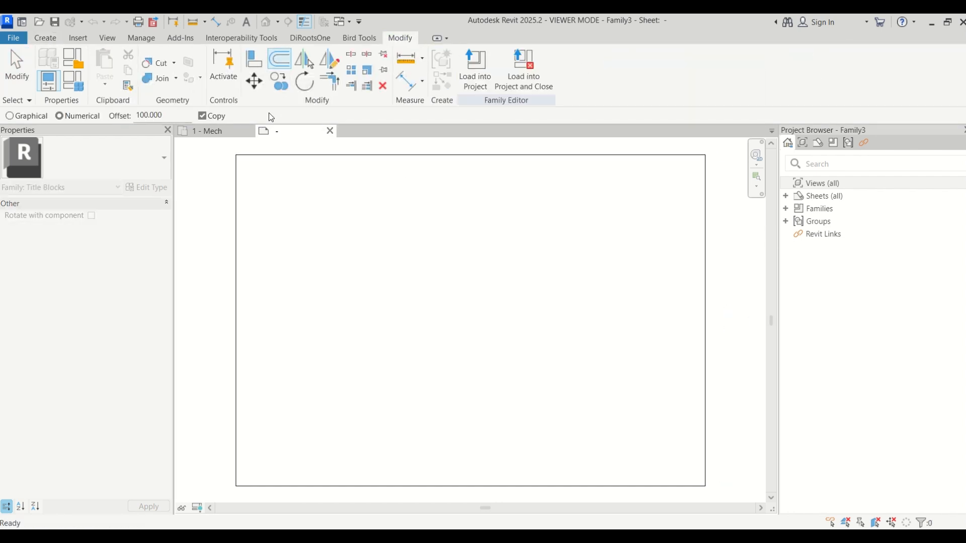
left_click(82, 118)
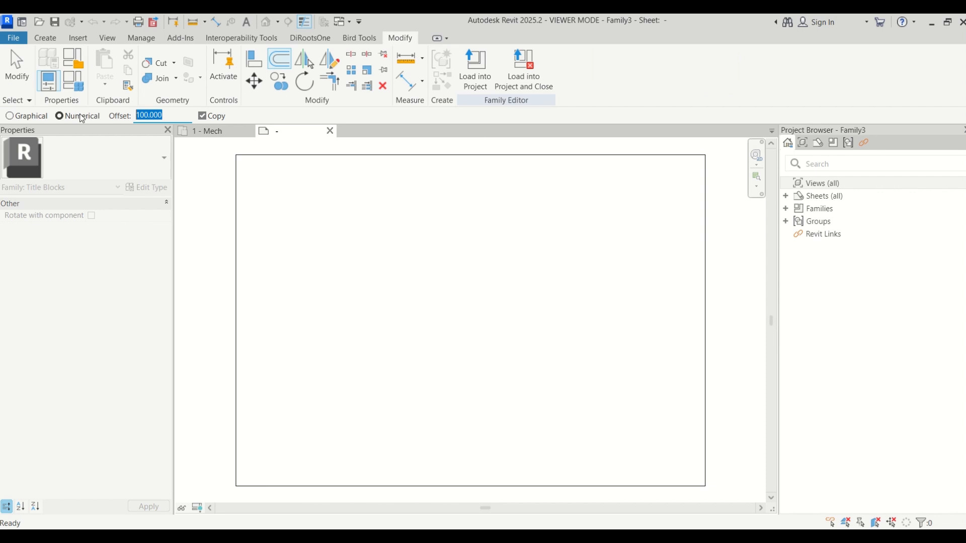
type("20")
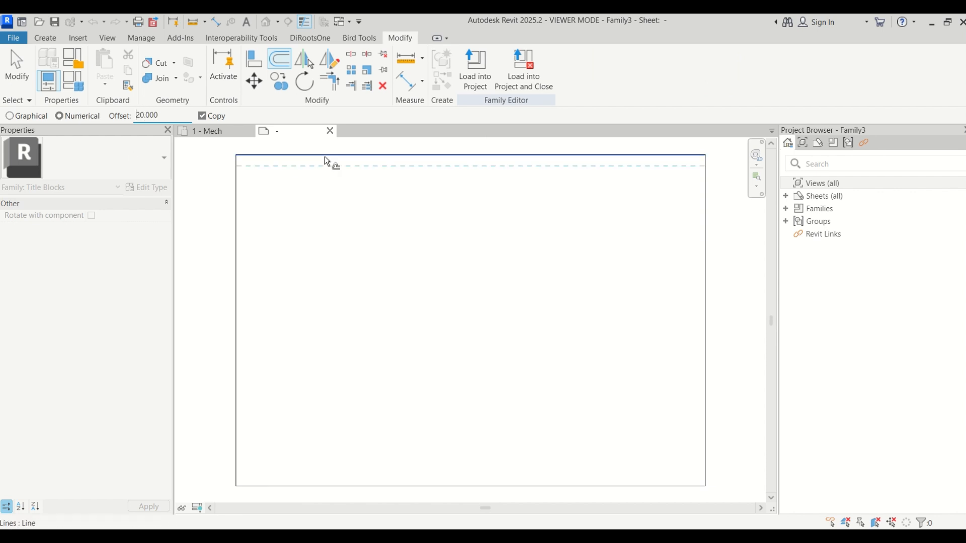
left_click(326, 160)
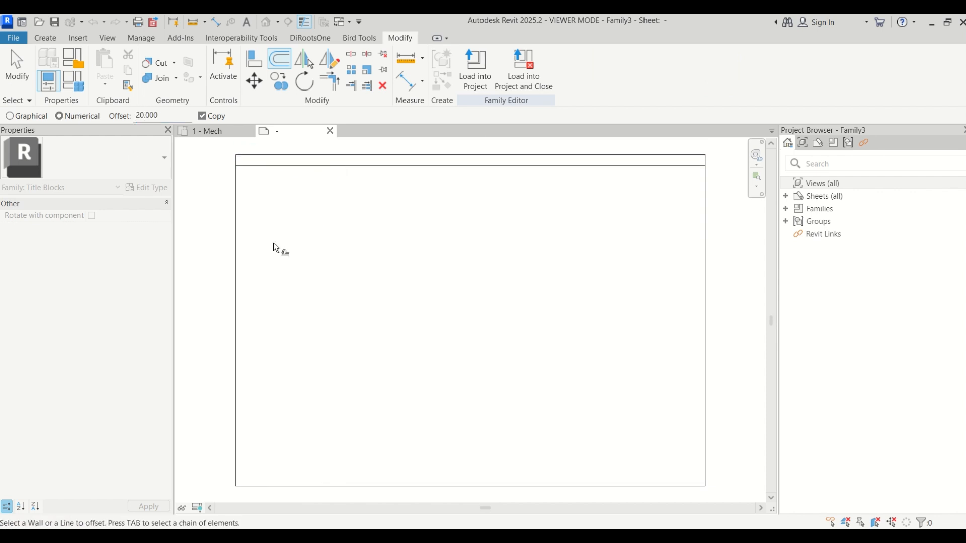
left_click(240, 279)
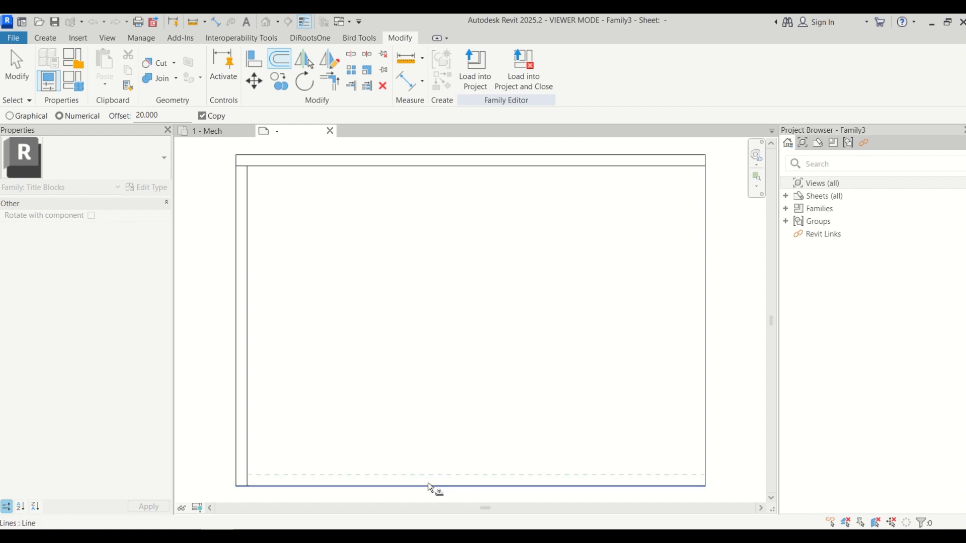
left_click(445, 483)
left_click(705, 390)
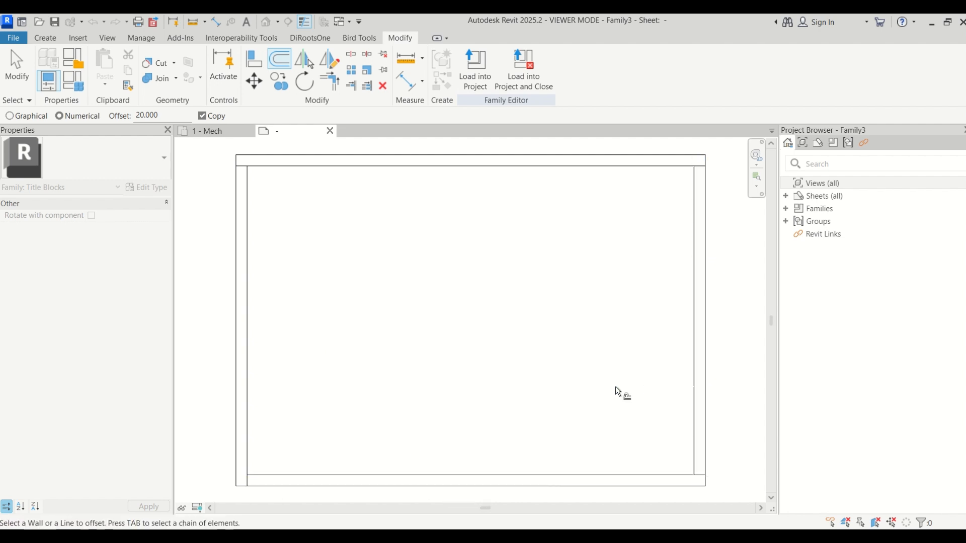
key("Escape")
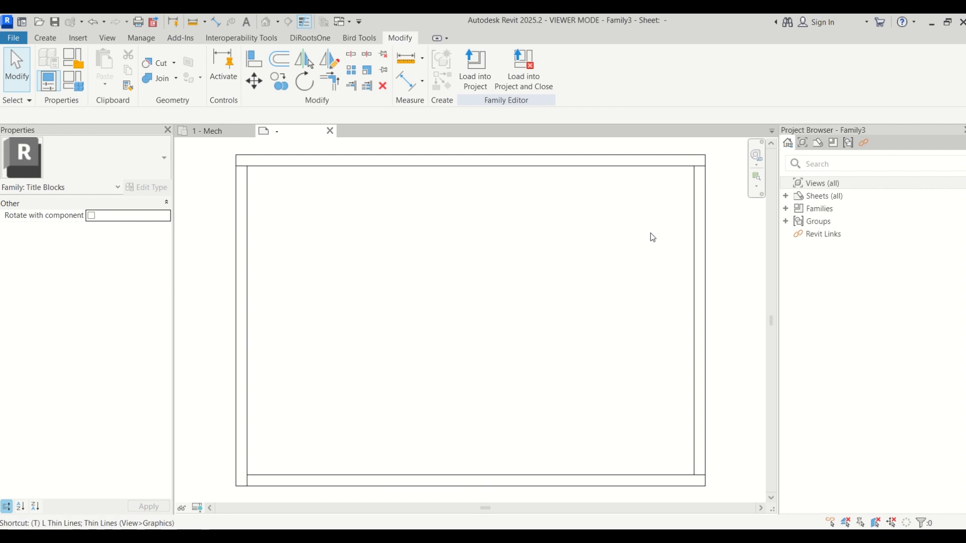
Step: Trim the overlapping inner border lines at their corners to form a clean closed rectangle
key("t")
key("r")
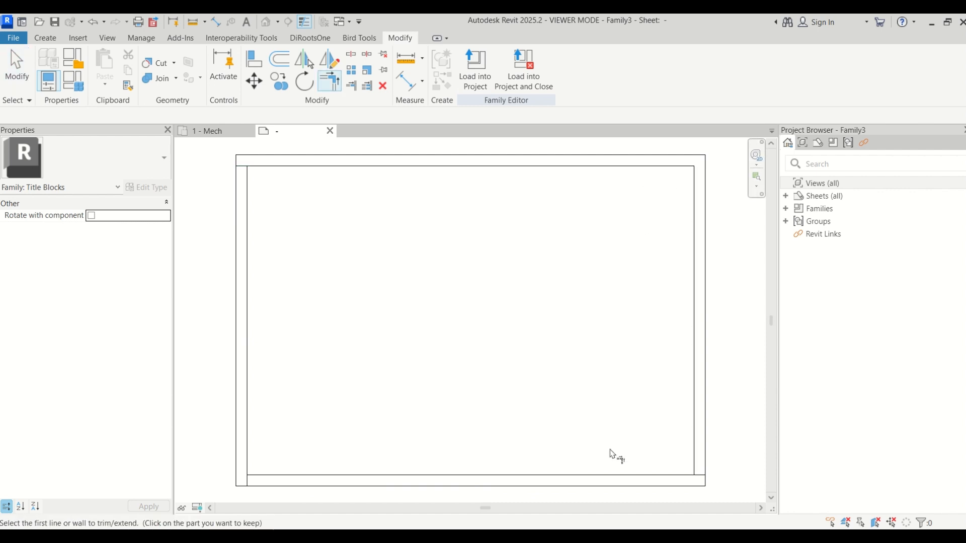
left_click(638, 475)
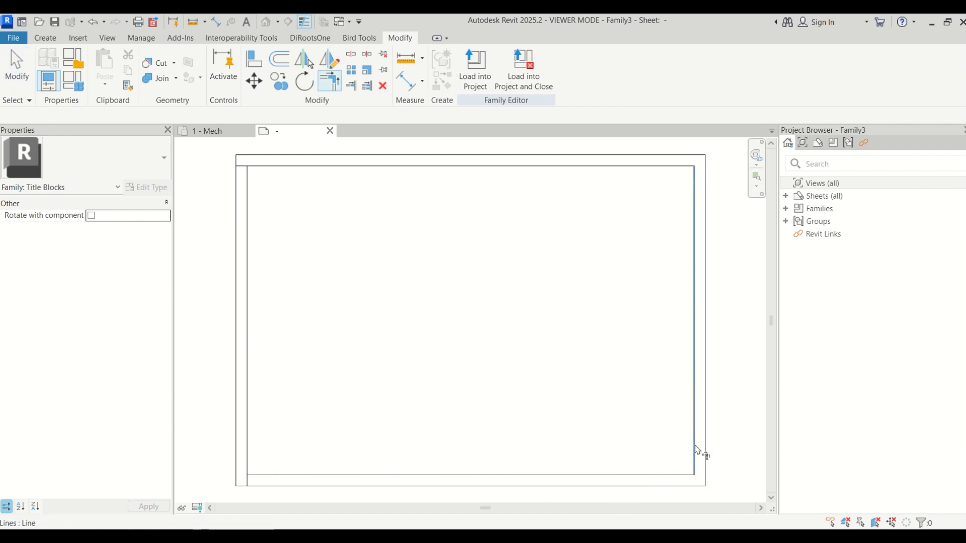
left_click(695, 453)
left_click(247, 403)
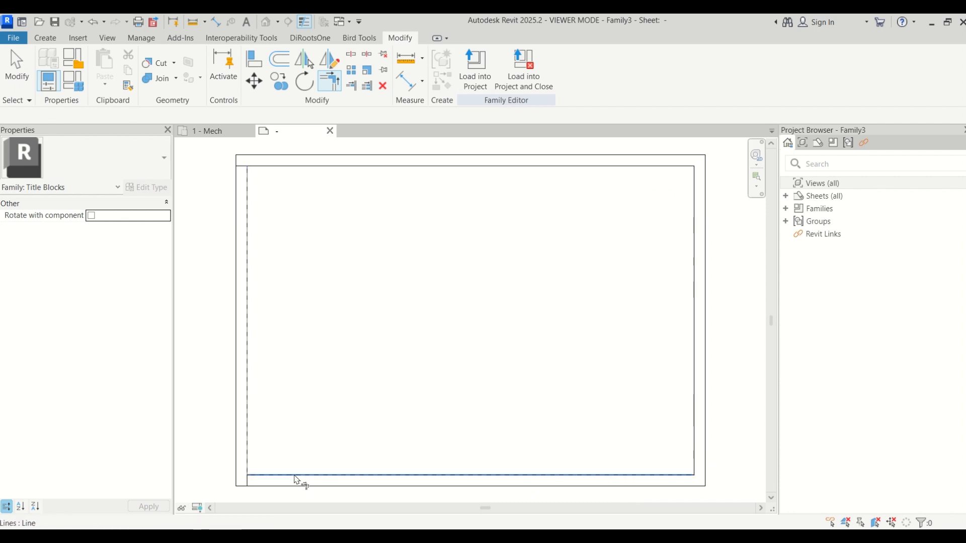
left_click(297, 476)
left_click(296, 172)
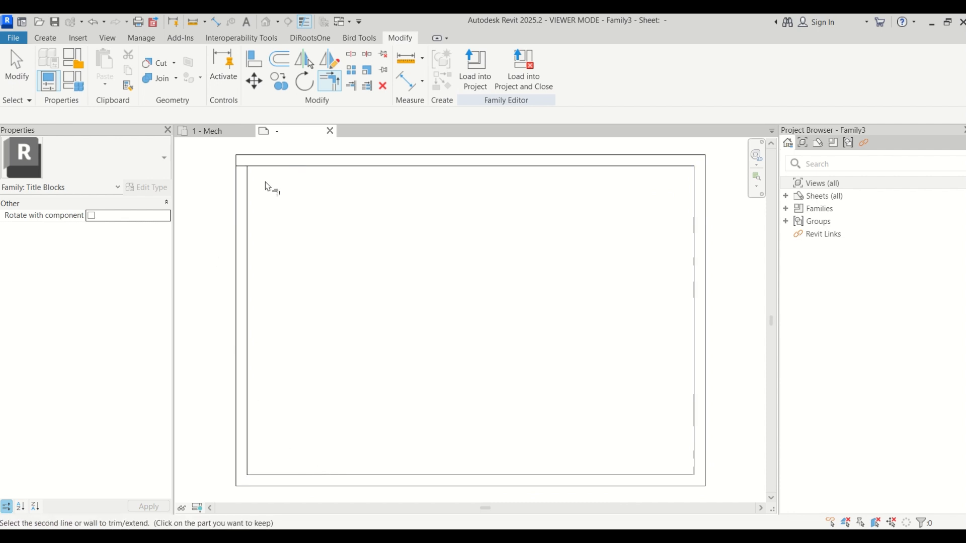
left_click(249, 204)
key("Escape")
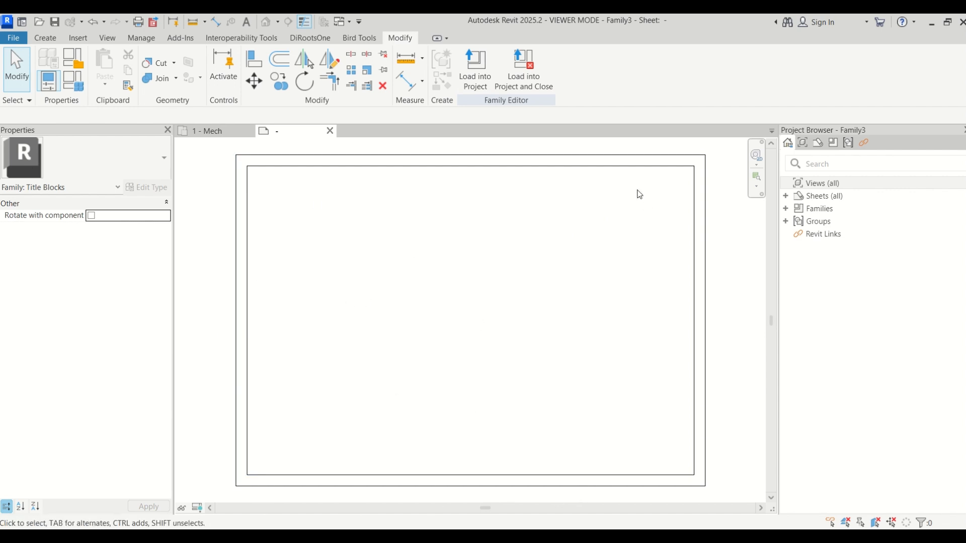
Step: Offset a copy of the inner border's right vertical line 100 mm inward to form the title strip
left_click(694, 197)
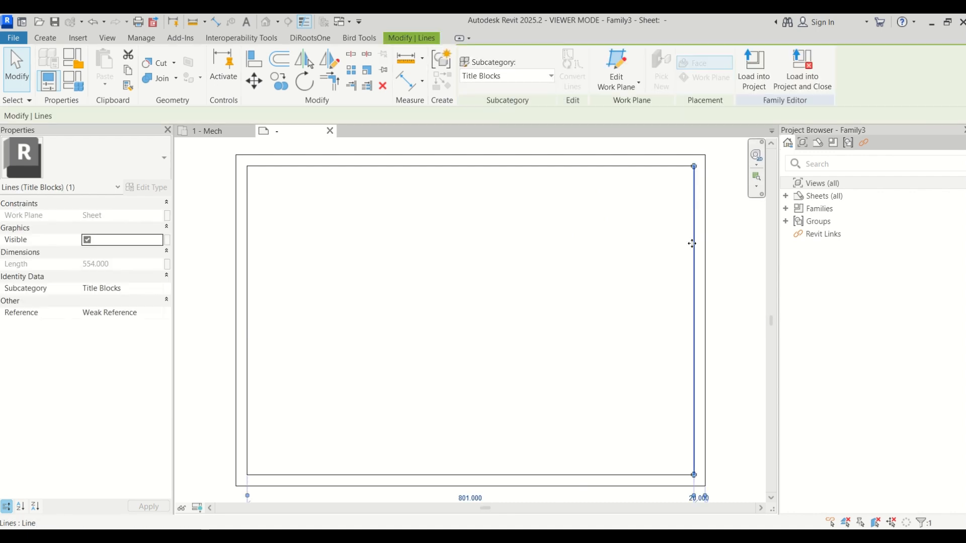
left_click(280, 59)
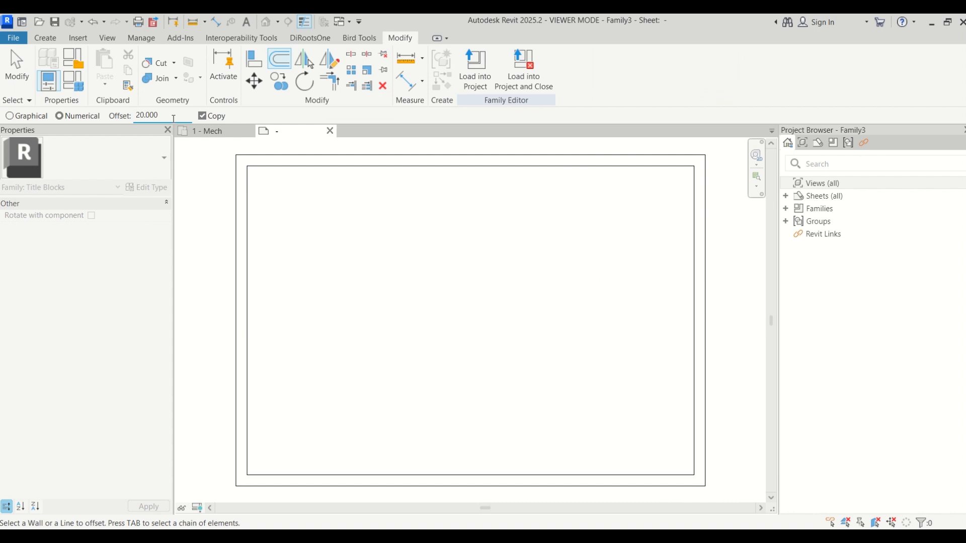
double_click(135, 114)
type("100")
key("Return")
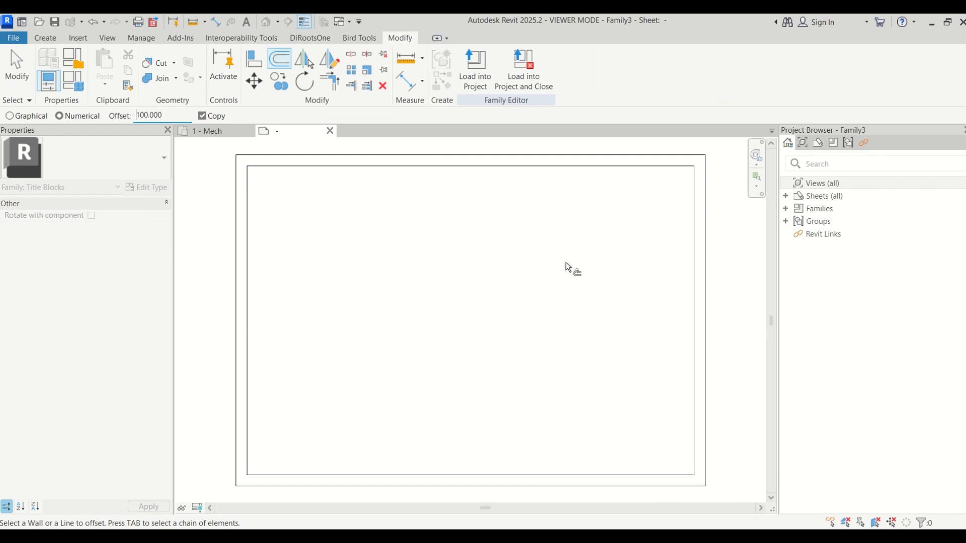
left_click(693, 253)
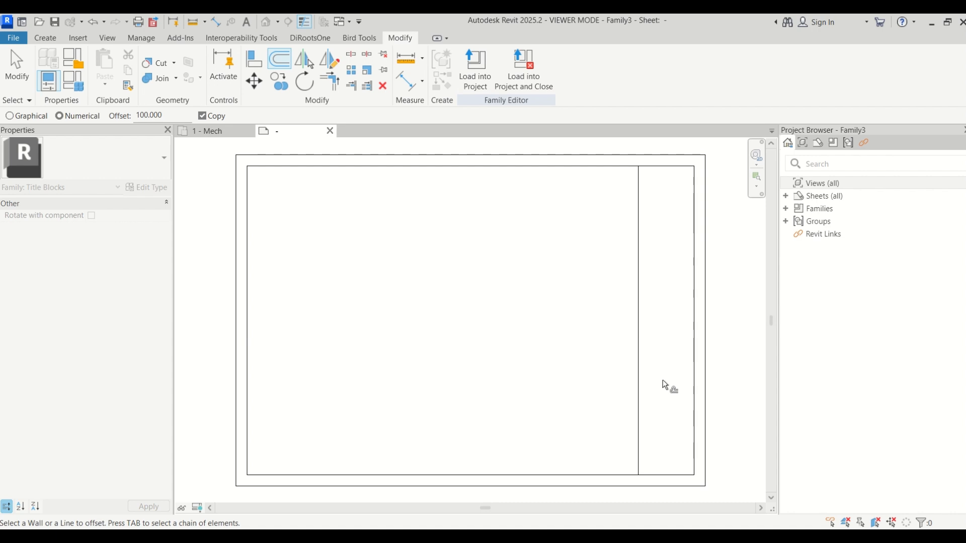
key("Escape")
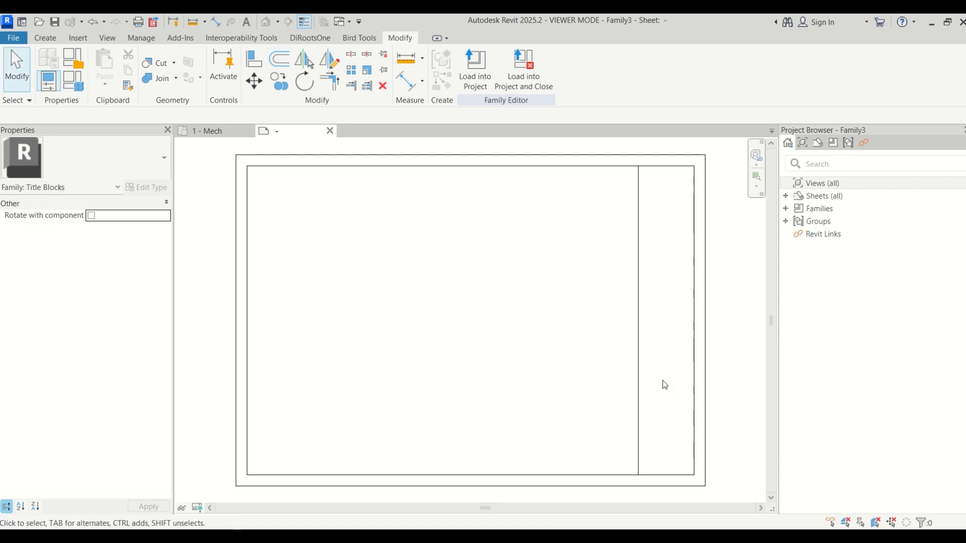
scroll(390, 366, "down", 1)
scroll(654, 412, "up", 4)
scroll(617, 386, "down", 3)
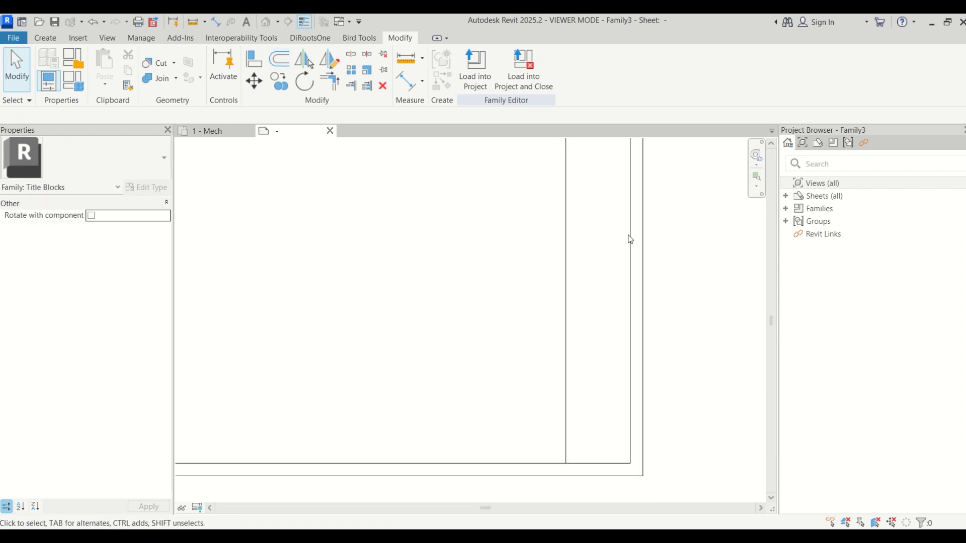
scroll(548, 433, "down", 2)
scroll(594, 303, "up", 3)
scroll(559, 179, "down", 1)
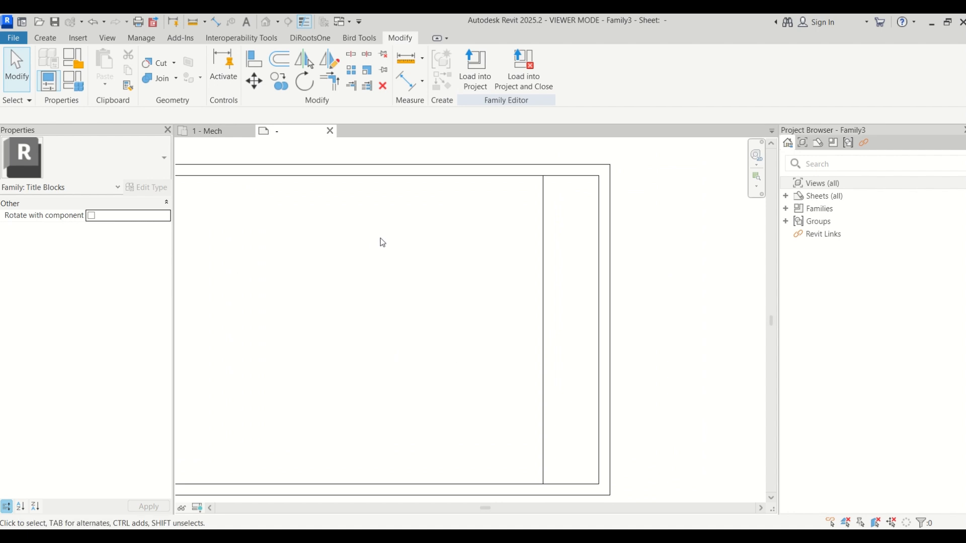
Step: Place a label with the Sheet Name parameter inside the title strip, in its lower part
left_click(45, 38)
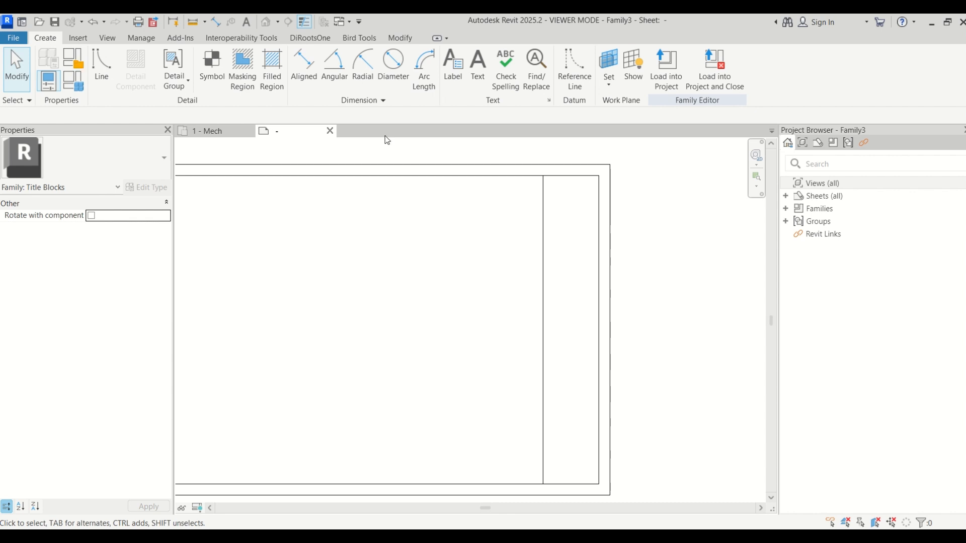
left_click(459, 70)
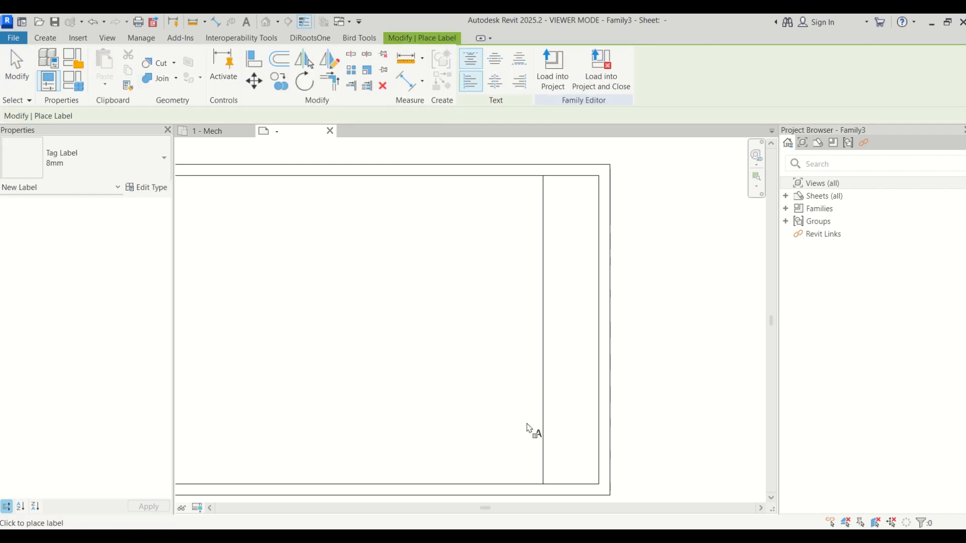
scroll(572, 470, "up", 2)
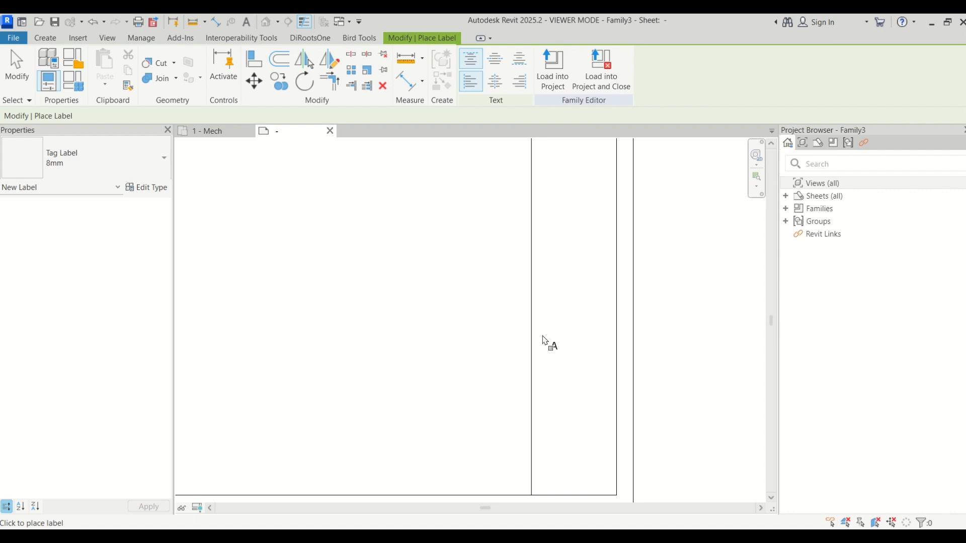
left_click(542, 337)
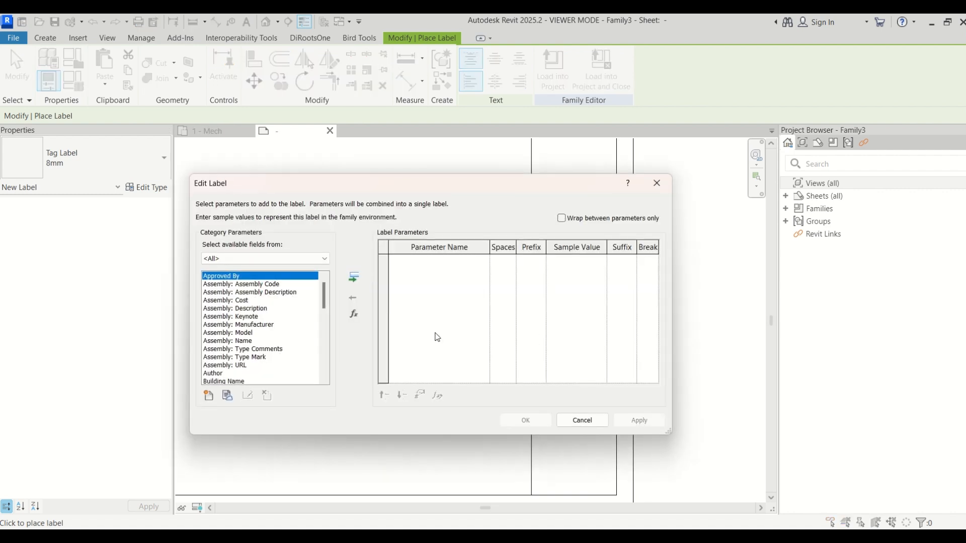
left_click_drag(397, 183, 436, 176)
scroll(281, 300, "down", 8)
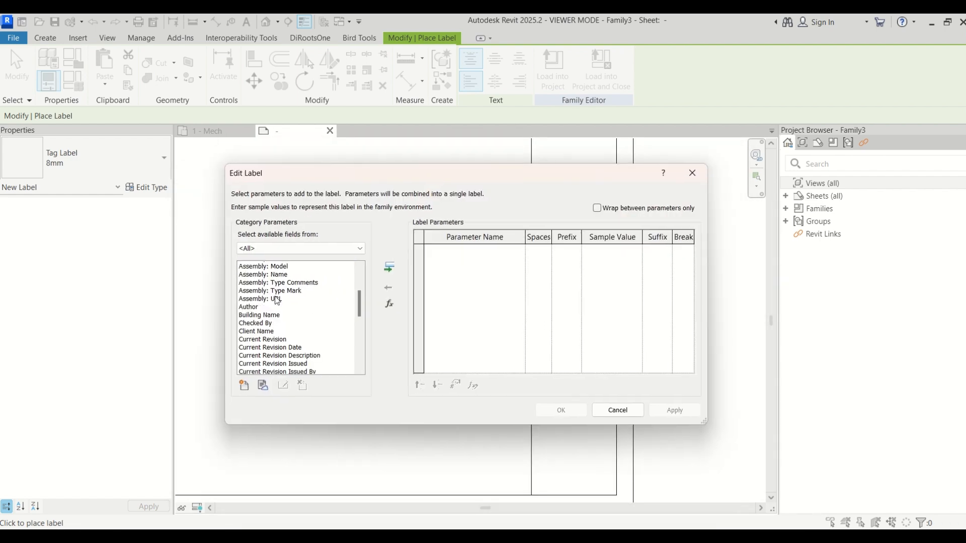
left_click(268, 308)
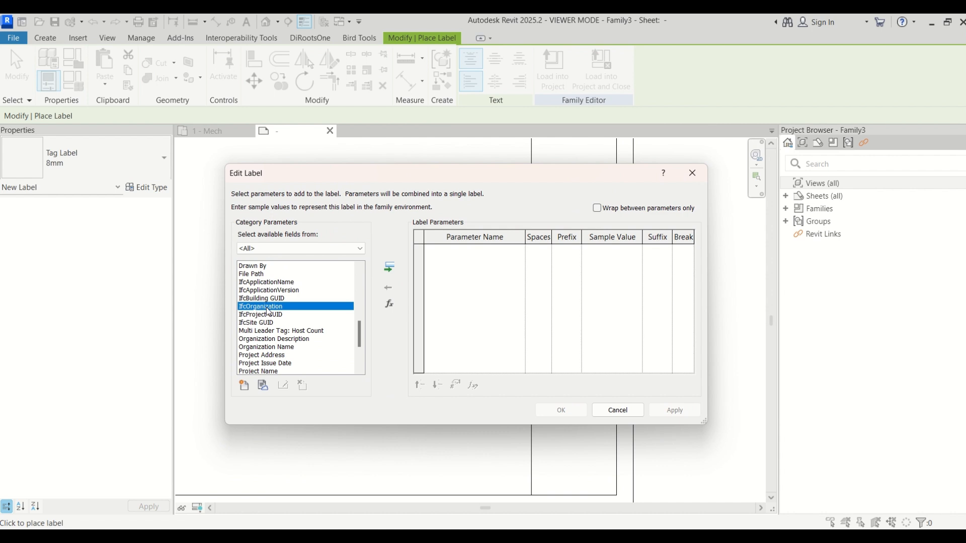
key("s")
scroll(268, 312, "down", 2)
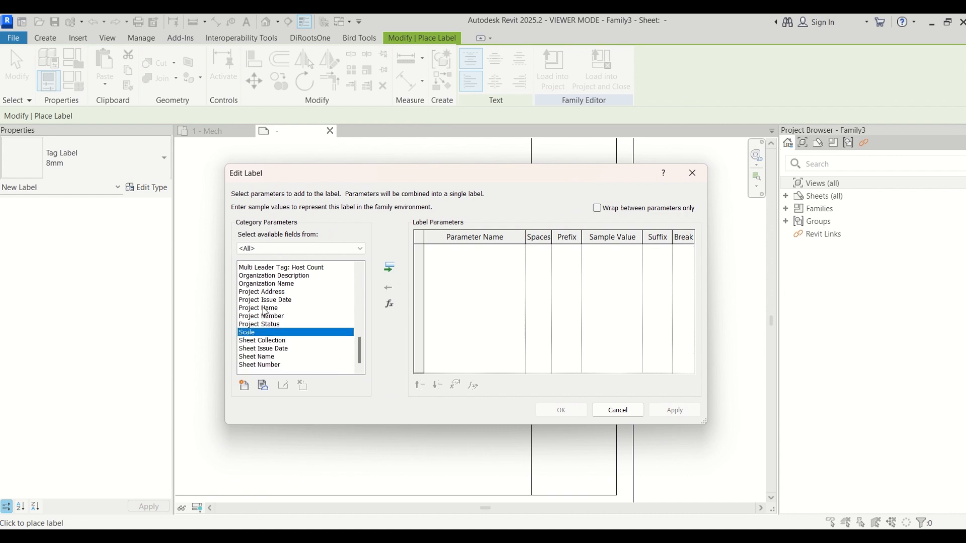
left_click(261, 355)
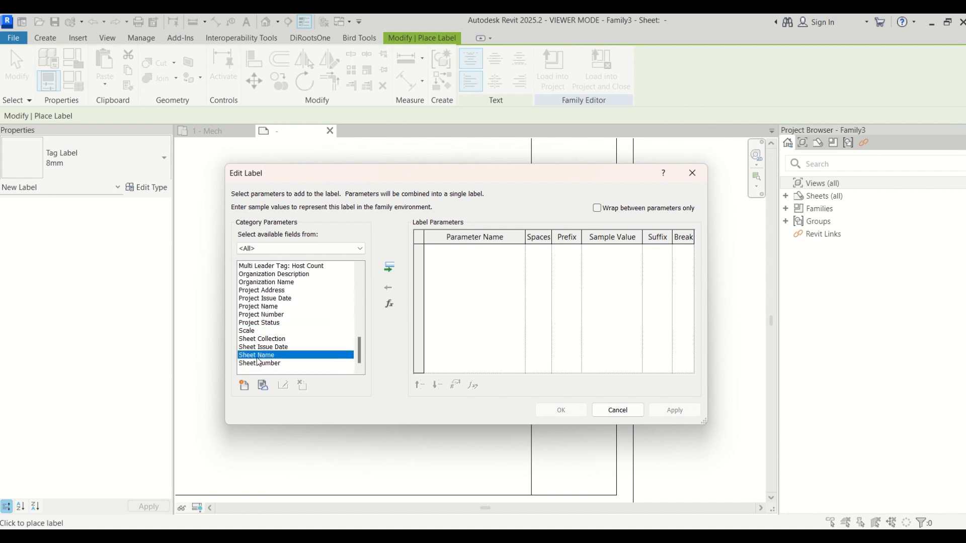
left_click(388, 268)
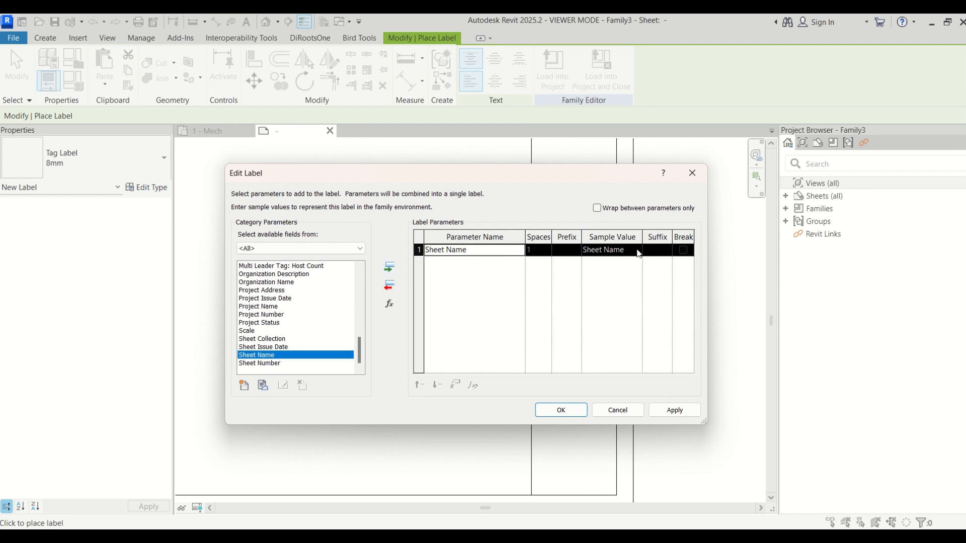
left_click(560, 410)
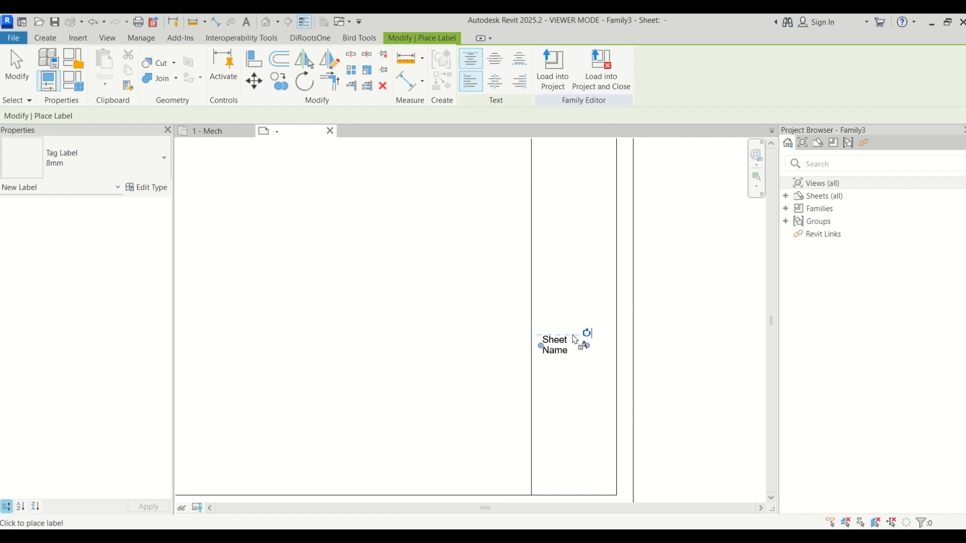
Step: Stretch the Sheet Name label's box on both sides so it spans the width of the title strip
scroll(578, 351, "up", 1)
left_click_drag(588, 347, 628, 349)
scroll(628, 348, "up", 2)
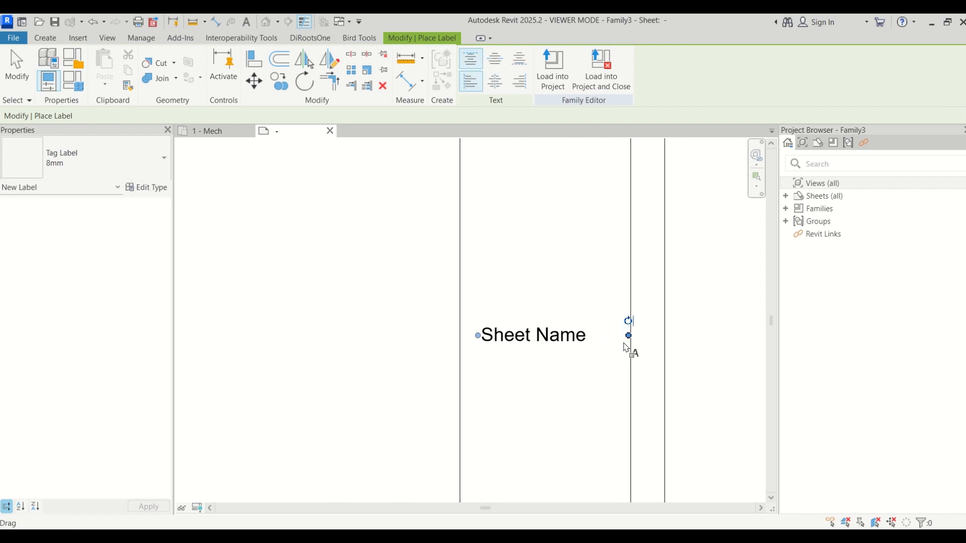
scroll(635, 342, "up", 1)
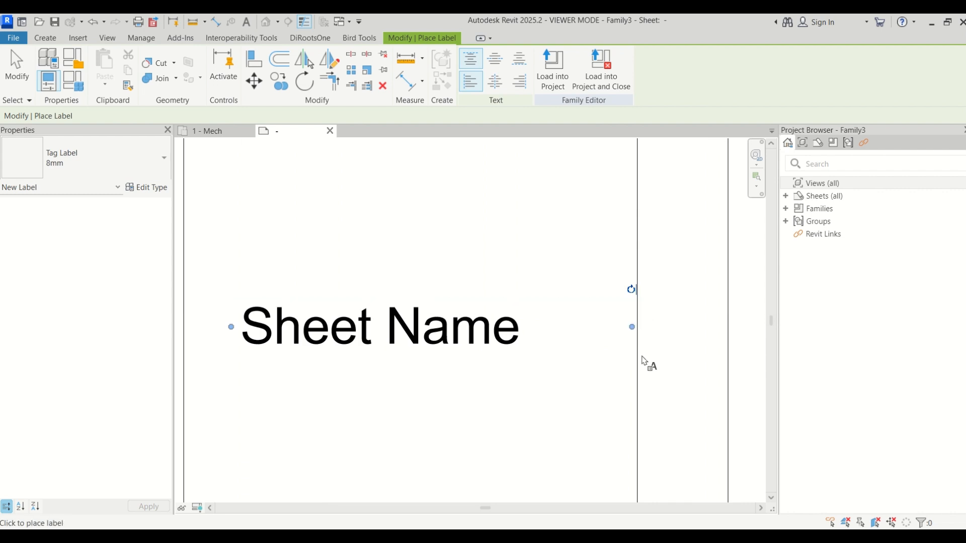
key("Escape")
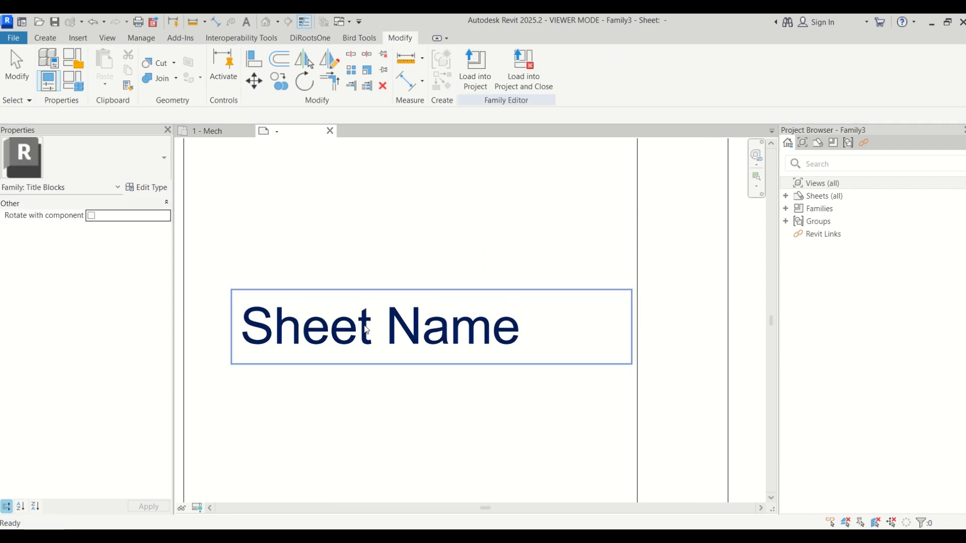
left_click(331, 324)
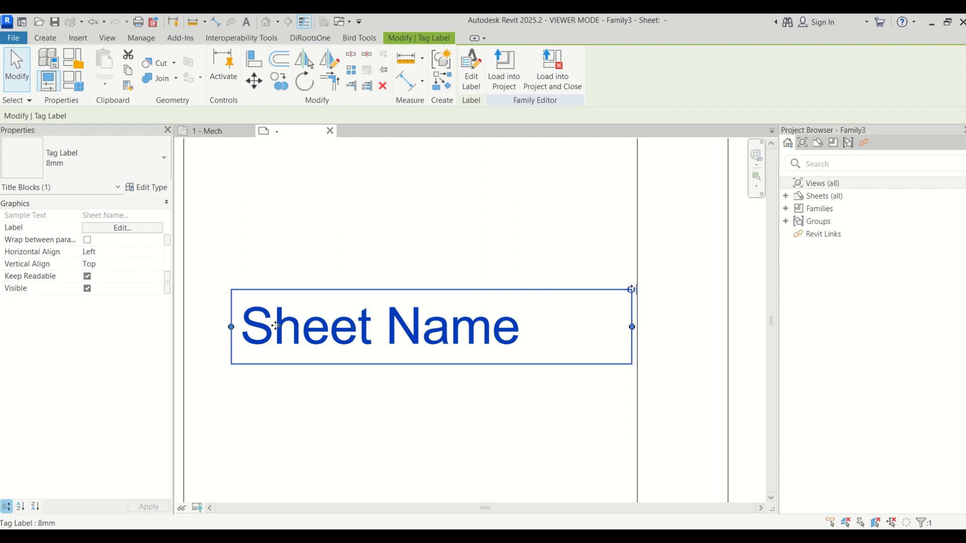
left_click_drag(233, 328, 186, 322)
scroll(509, 325, "down", 2)
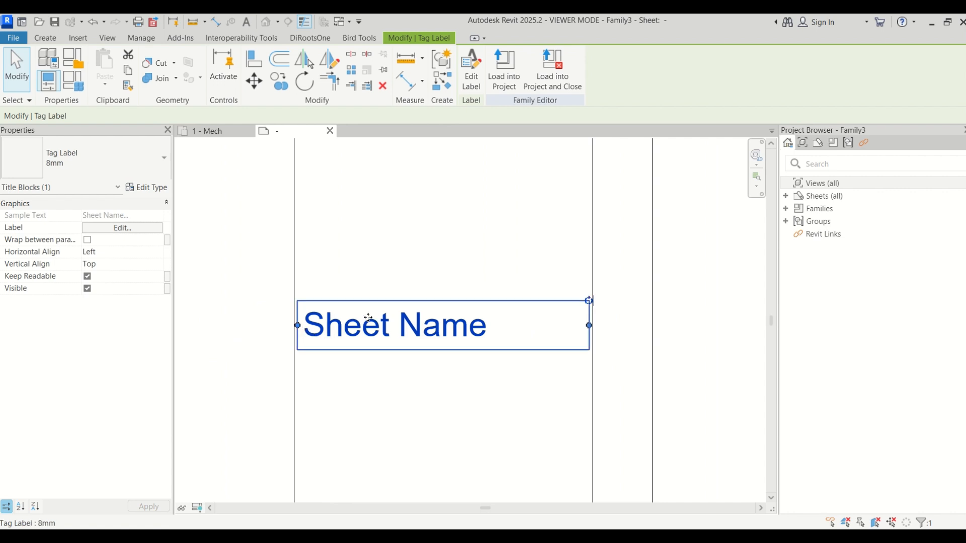
Step: Duplicate the Sheet Name label's type as "5 mm" and set its text size to 5 mm
left_click(53, 169)
left_click(54, 169)
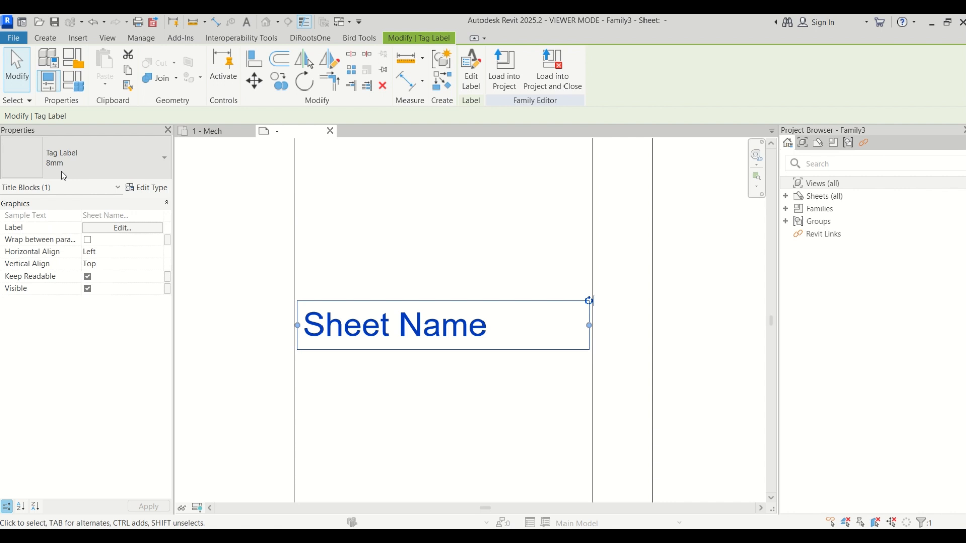
left_click(150, 189)
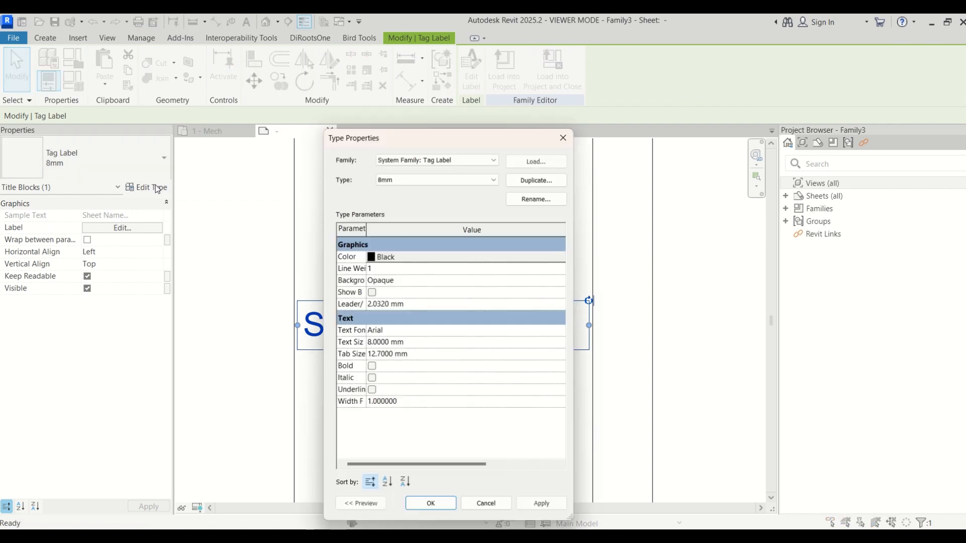
left_click(548, 179)
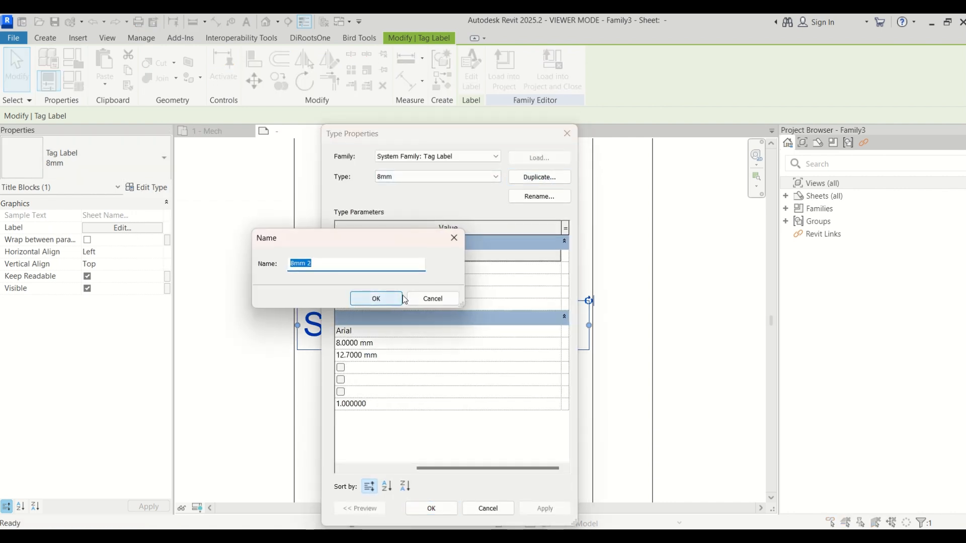
type("5 mm")
left_click(390, 301)
left_click(401, 345)
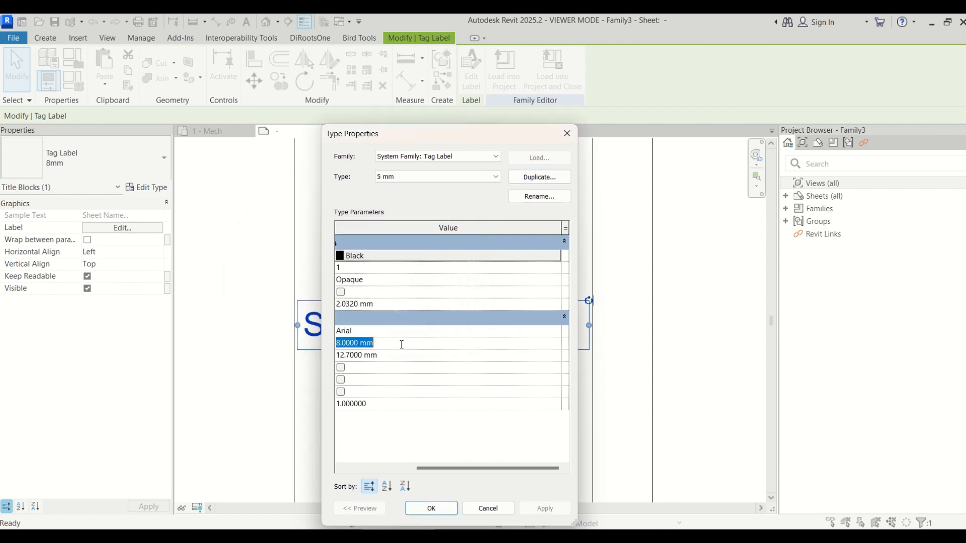
type("5mm")
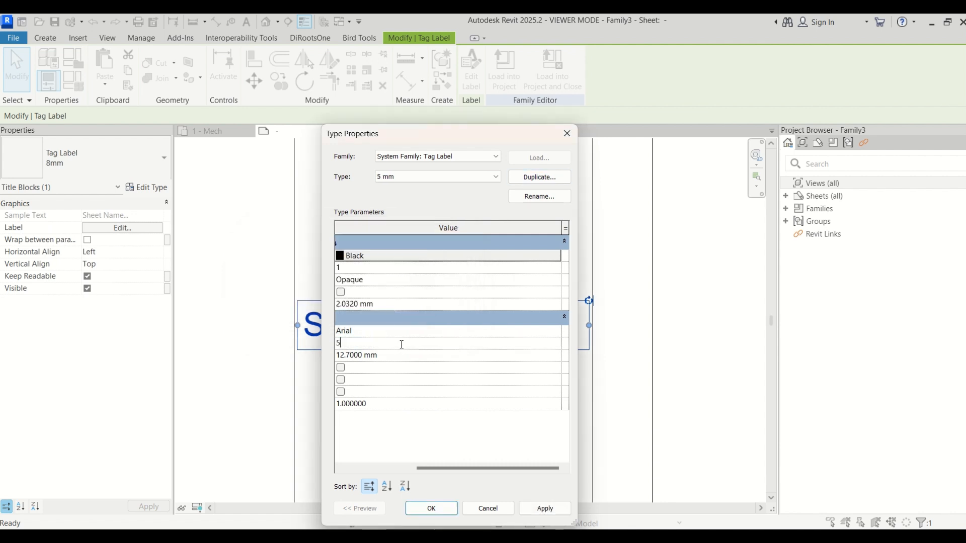
left_click(434, 509)
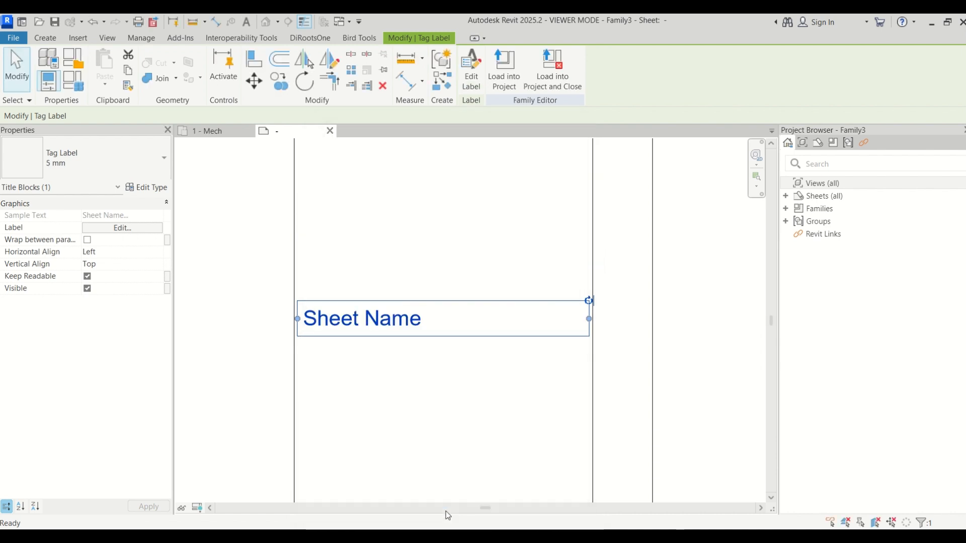
scroll(413, 329, "down", 3)
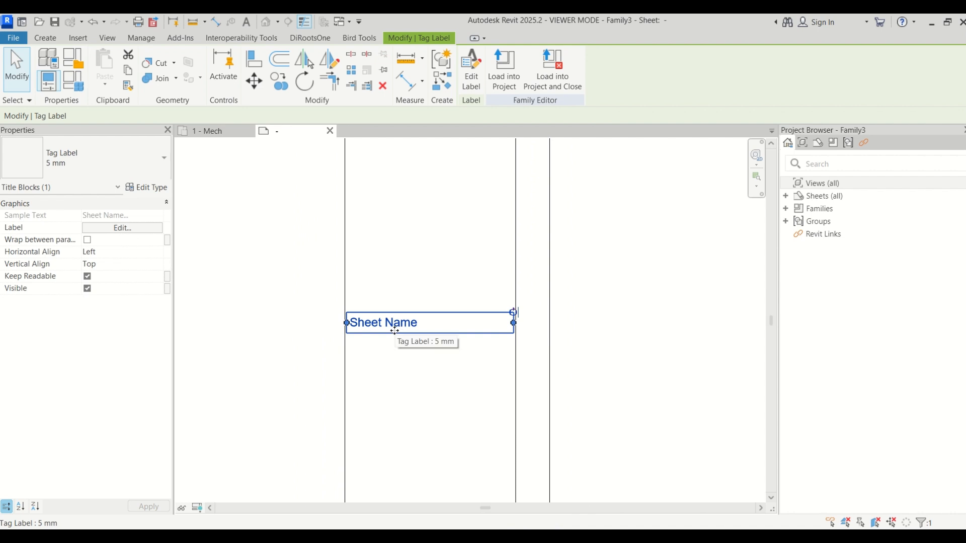
left_click(145, 187)
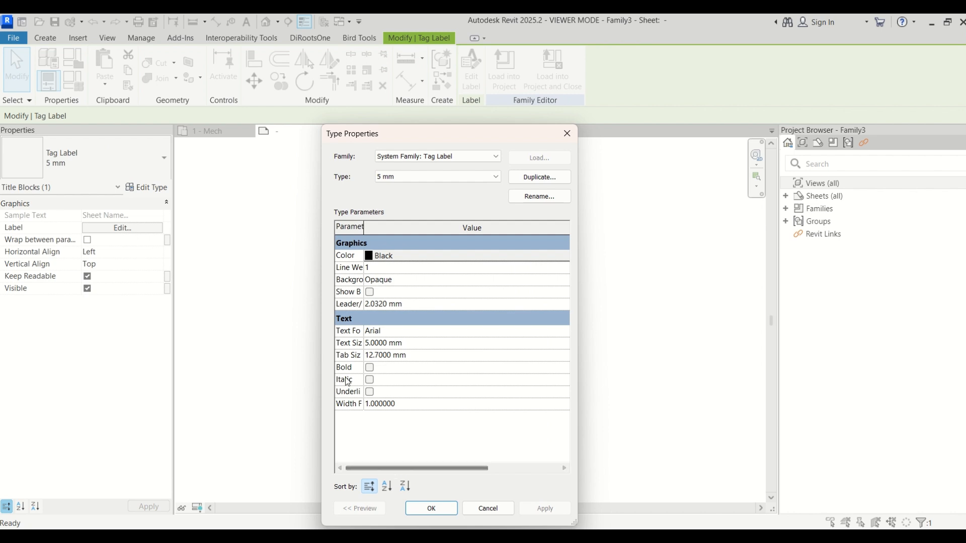
left_click(372, 369)
left_click(372, 369)
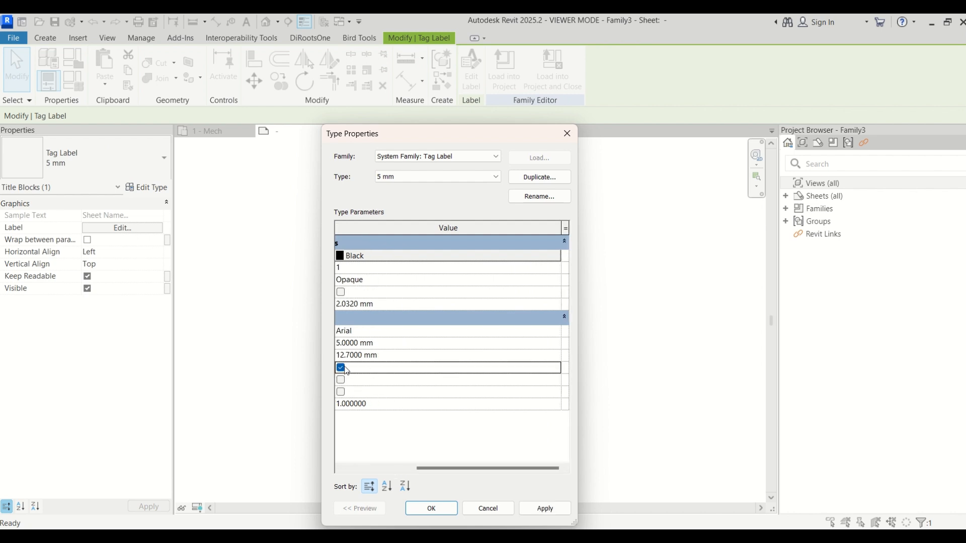
left_click(487, 509)
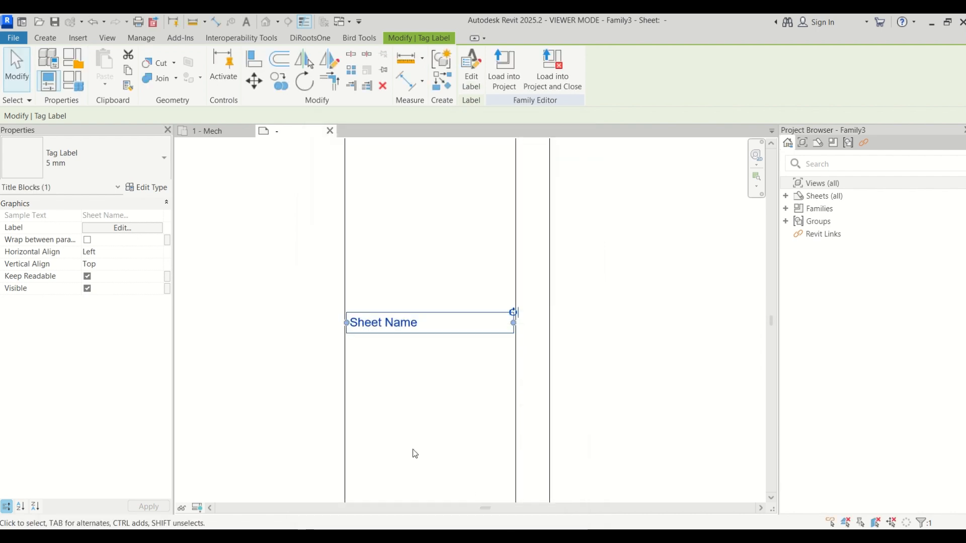
scroll(472, 294, "down", 1)
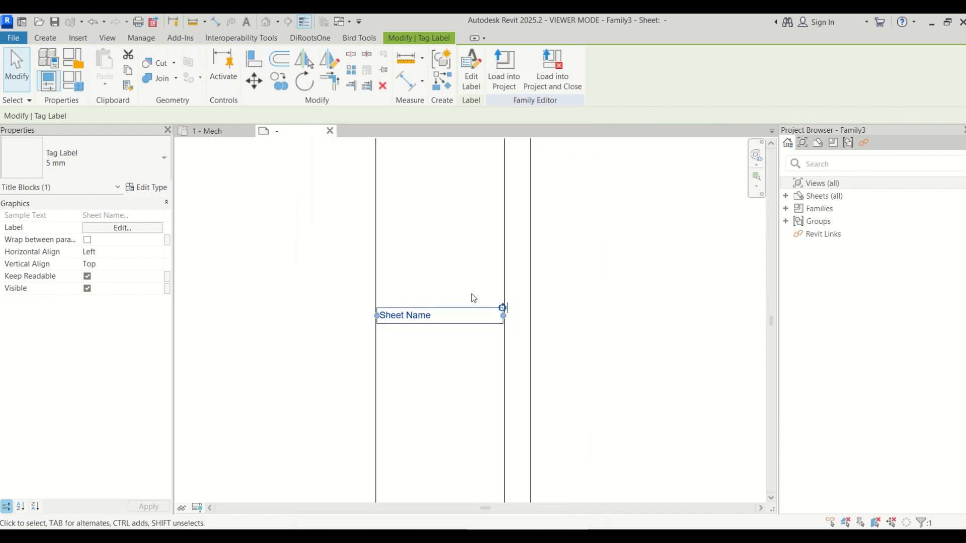
left_click(44, 38)
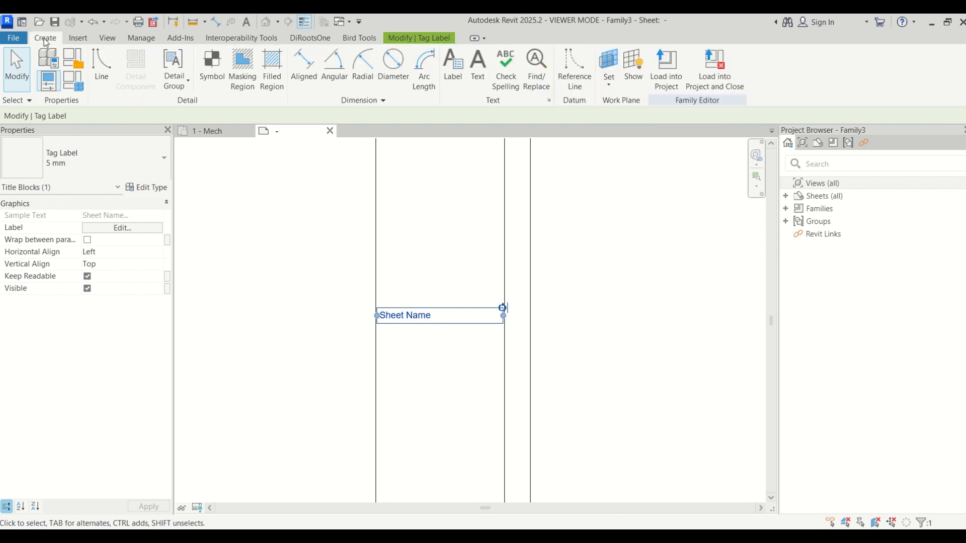
left_click(450, 78)
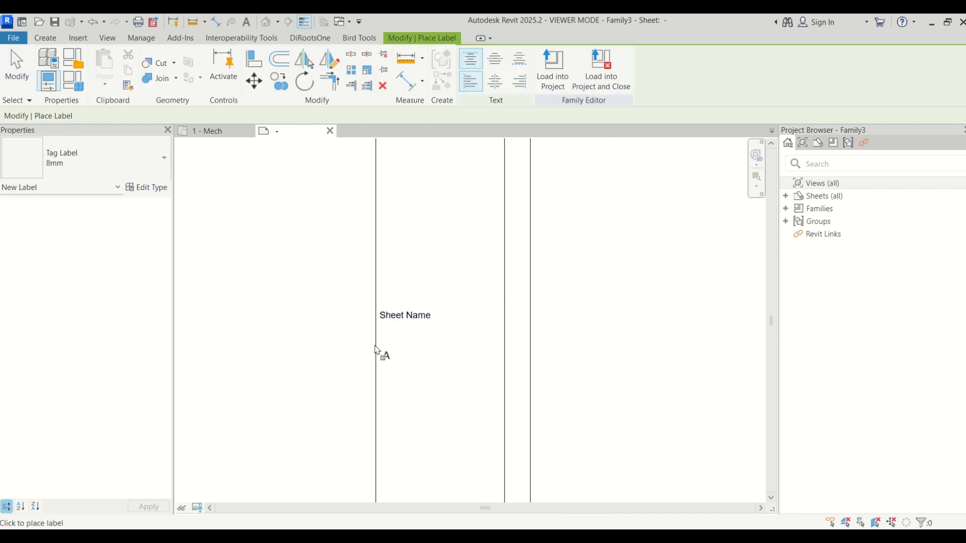
left_click(382, 343)
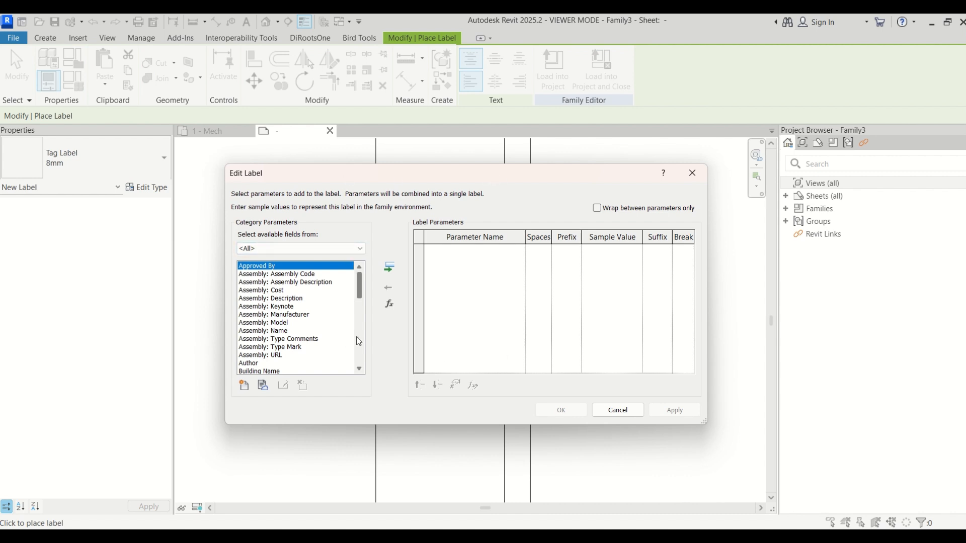
left_click(693, 173)
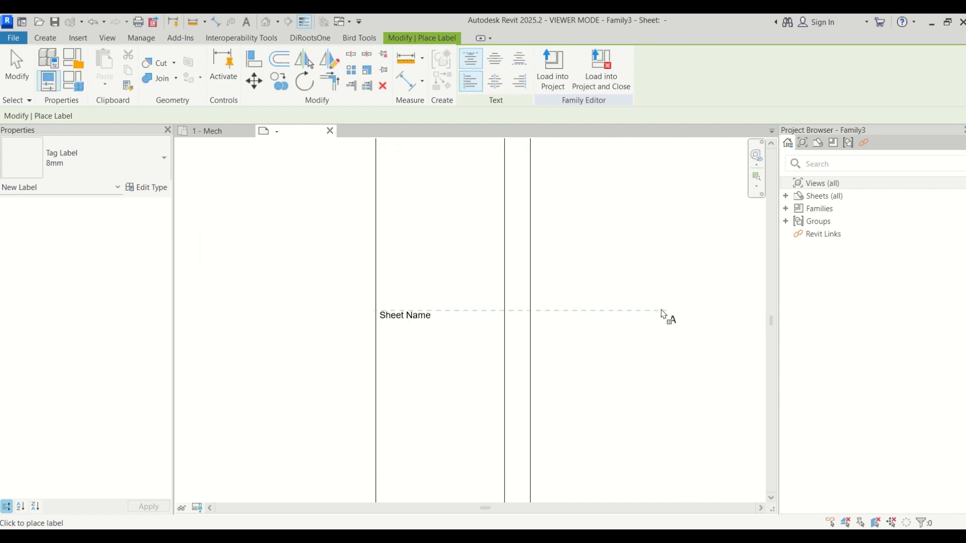
key("Escape")
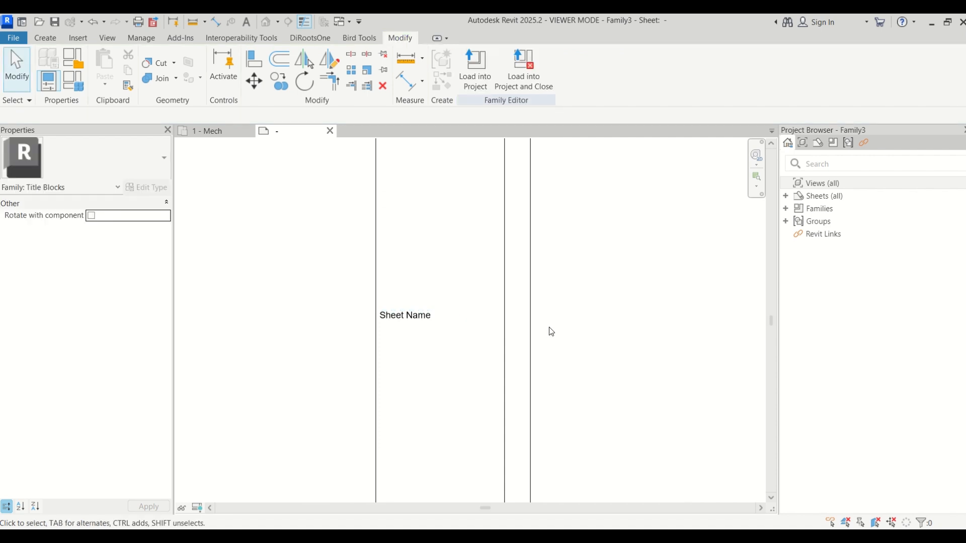
Step: Copy the Sheet Name label just below the original and remove the Sheet Name parameter from the copy
left_click(427, 316)
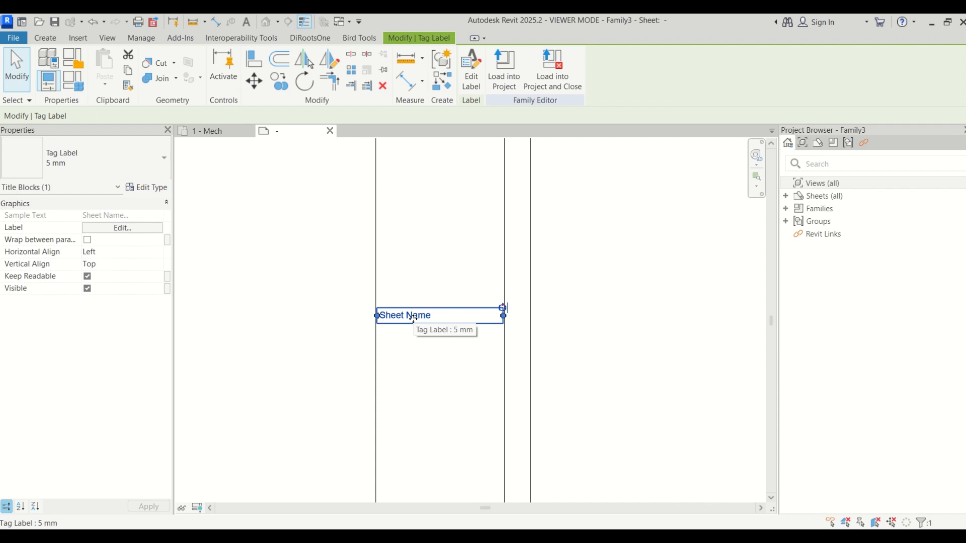
left_click_drag(414, 322, 414, 347, "ctrl")
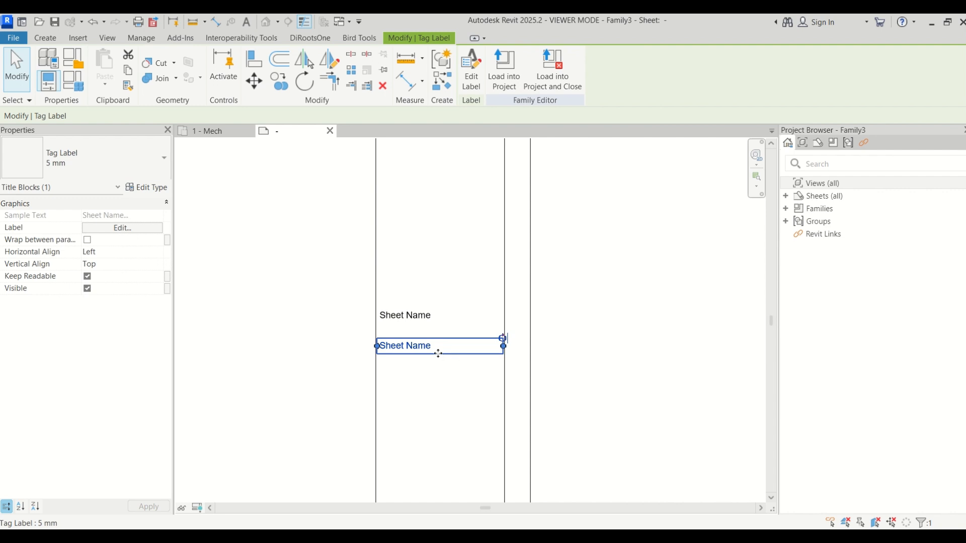
left_click(475, 78)
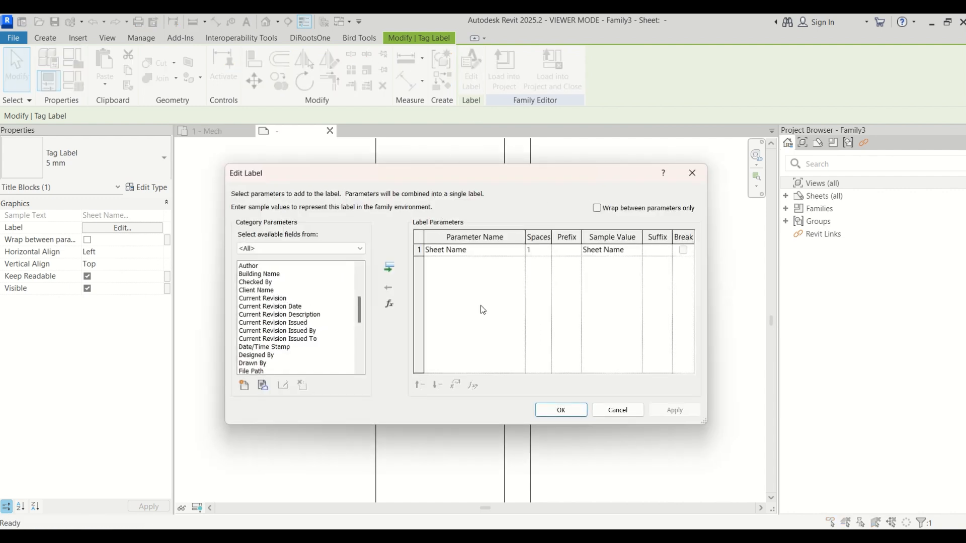
left_click(479, 252)
left_click(388, 287)
Step: Add the Project Number parameter to the copied label
scroll(269, 307, "down", 4)
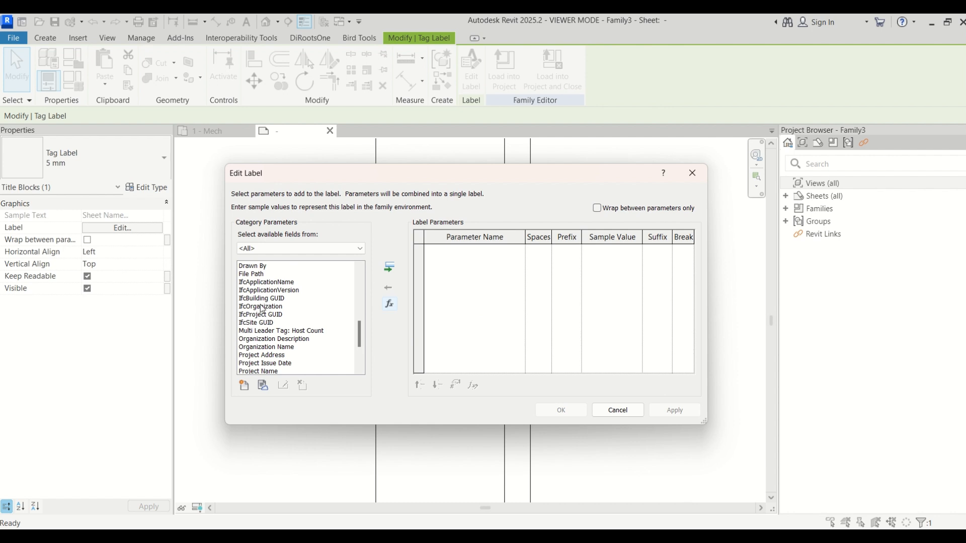
left_click(260, 300)
key("p")
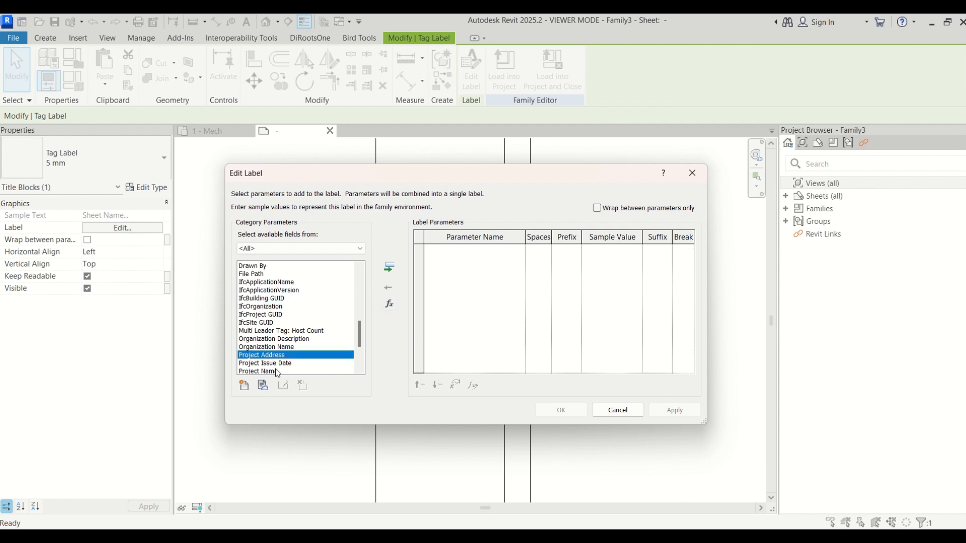
scroll(277, 373, "down", 3)
left_click(266, 315)
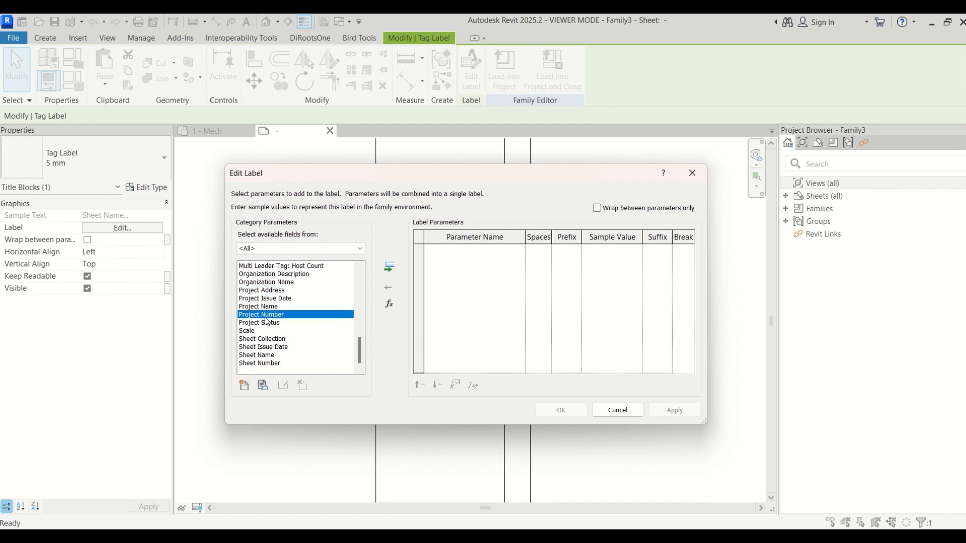
left_click(389, 267)
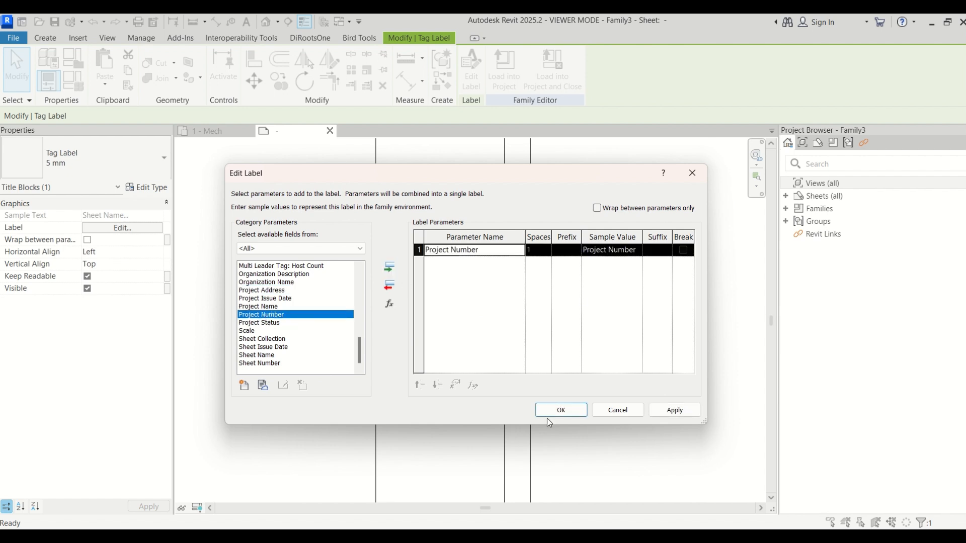
Step: Replace the Project Number parameter in the copied label with Project Name and apply the label edit
left_click(258, 307)
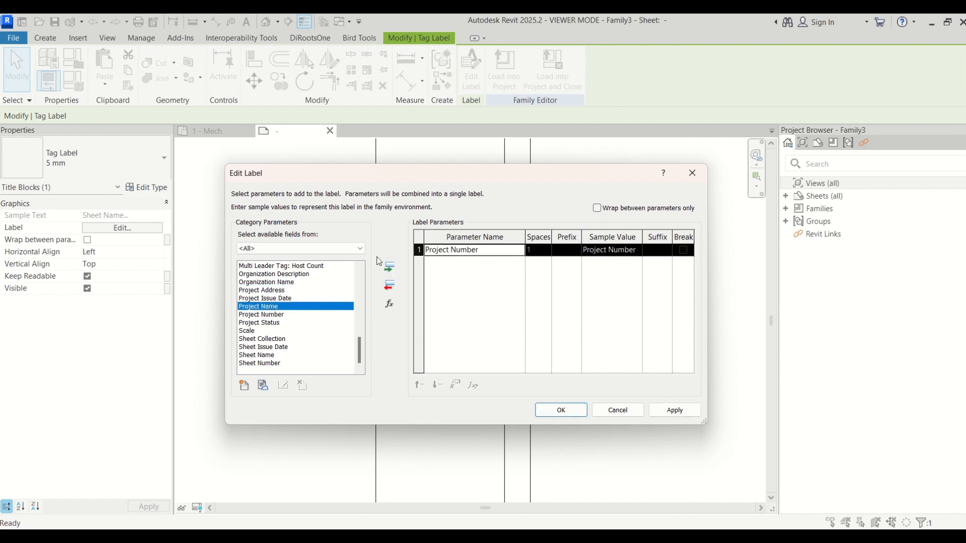
left_click(389, 267)
left_click(443, 251)
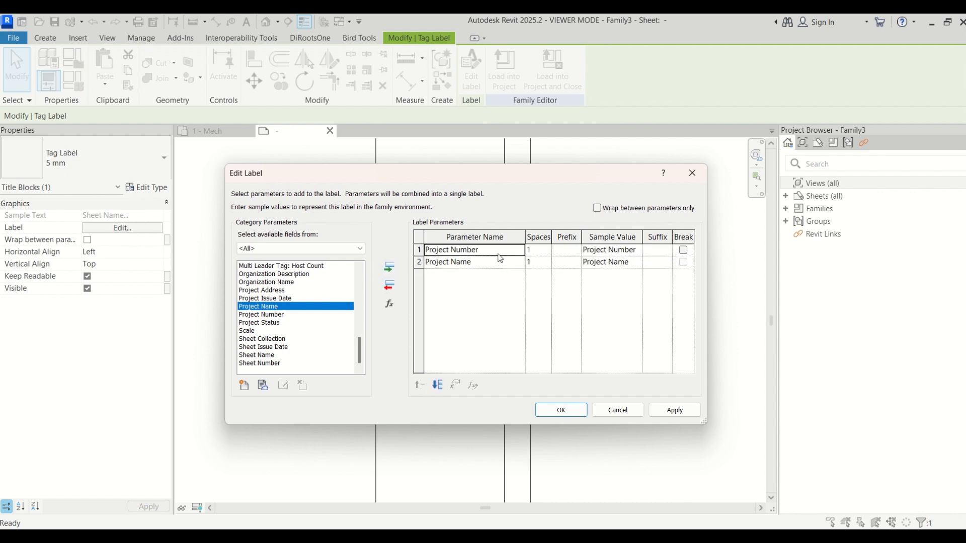
left_click(392, 288)
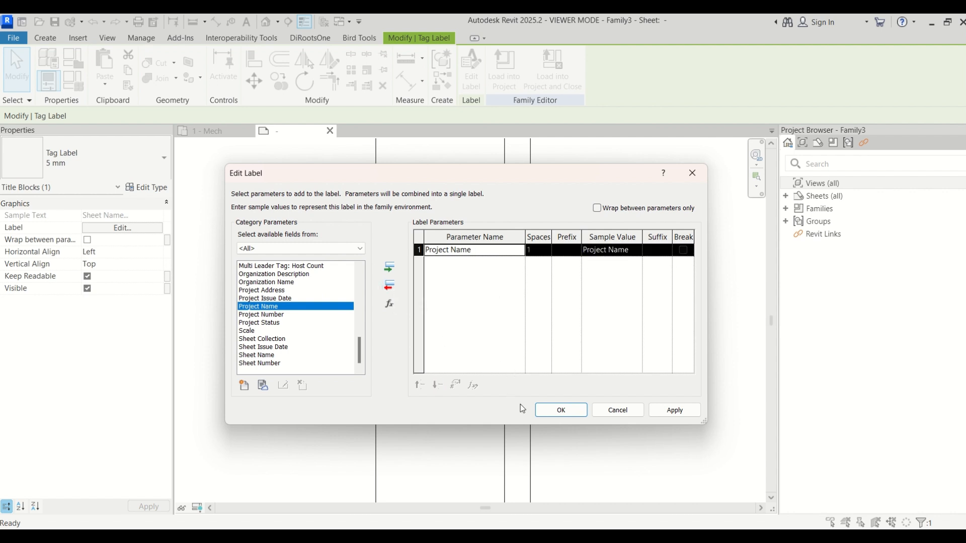
left_click(546, 412)
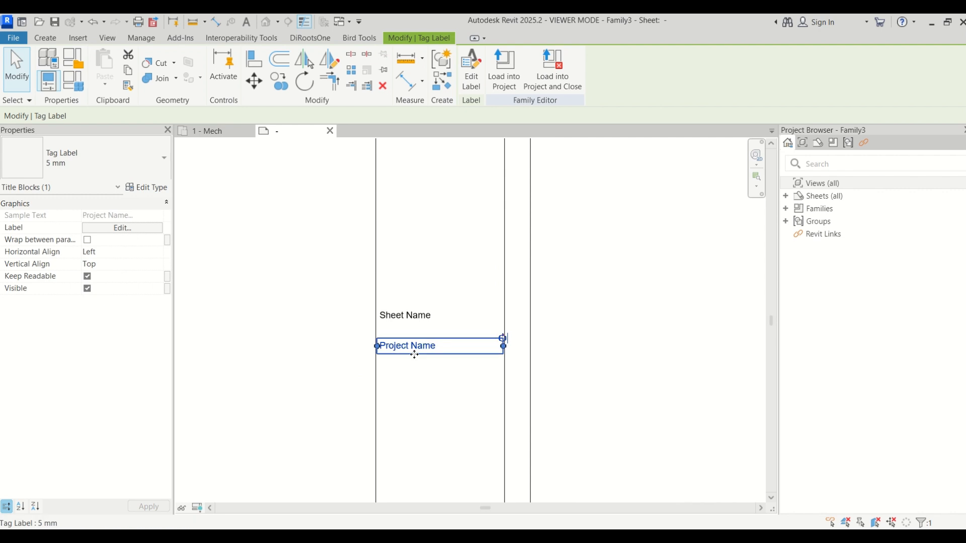
Step: Copy the Project Name label just below the original and change the copy's parameter to Project Number
scroll(414, 355, "up", 1)
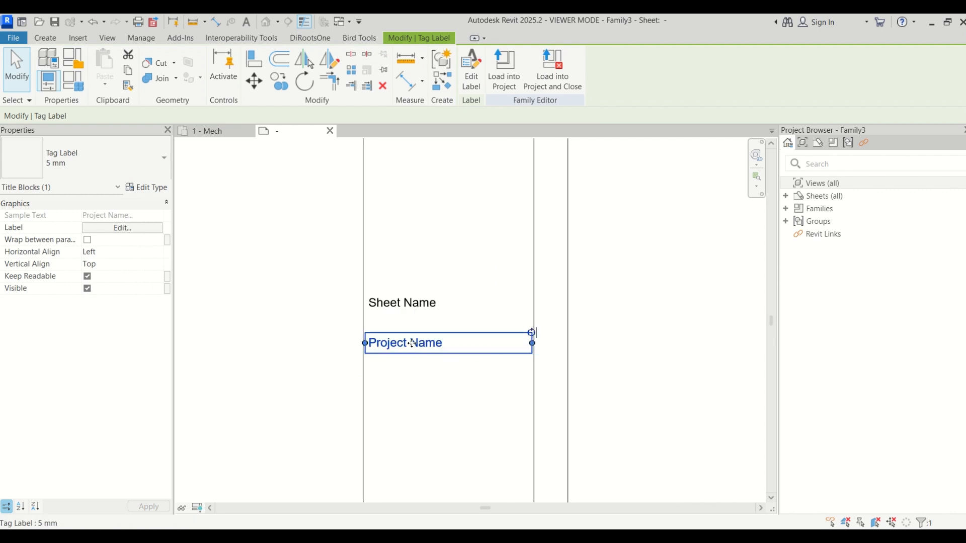
left_click_drag(414, 343, 417, 376, "ctrl")
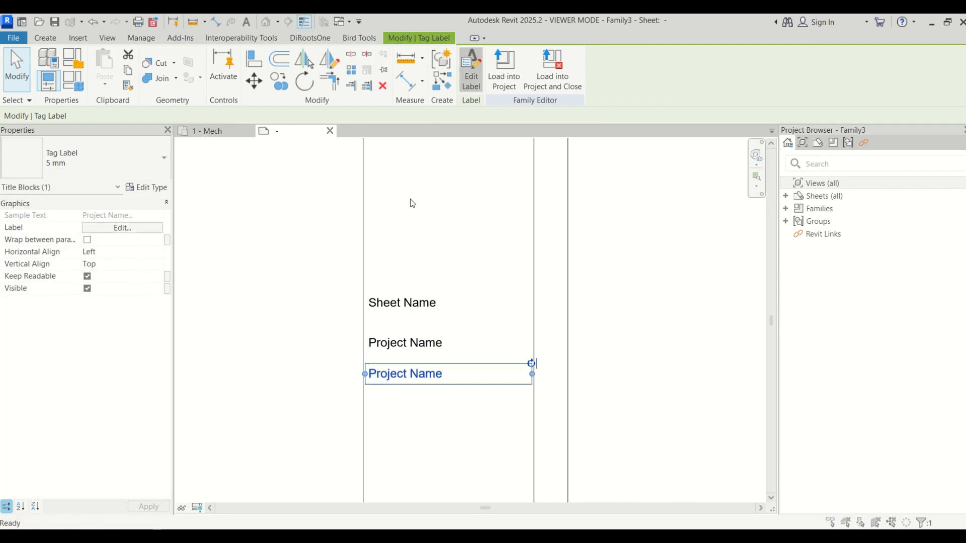
left_click(264, 315)
key("p")
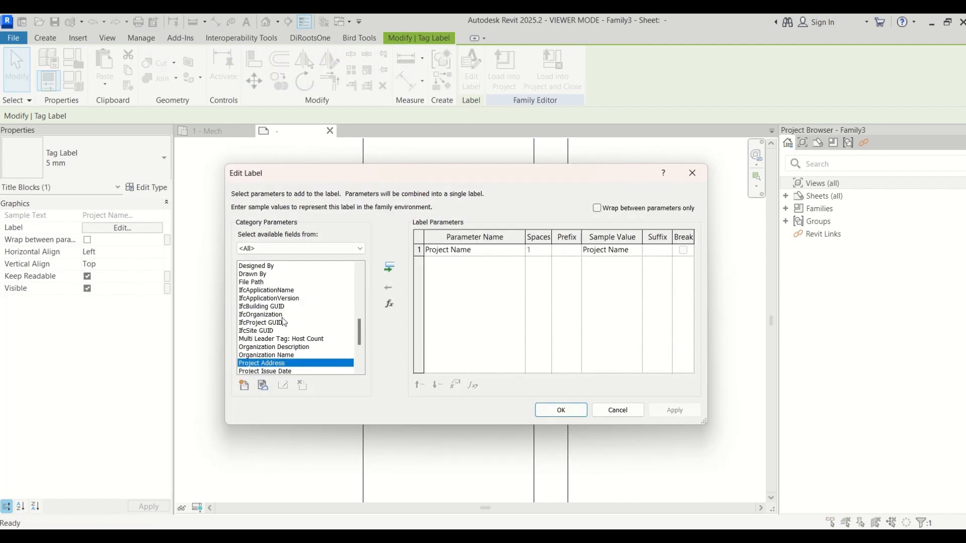
scroll(285, 347, "down", 1)
left_click(272, 363)
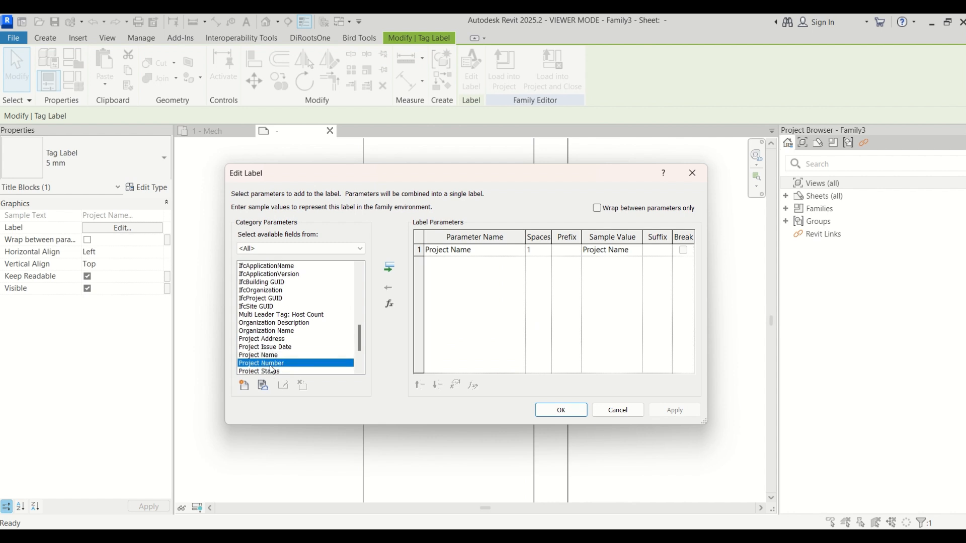
left_click(389, 268)
left_click(456, 250)
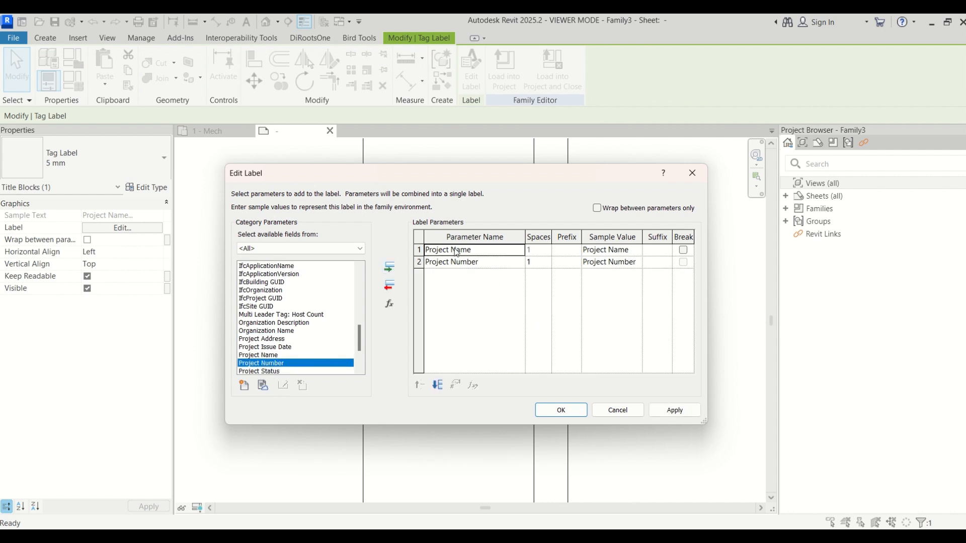
left_click(393, 287)
left_click(560, 410)
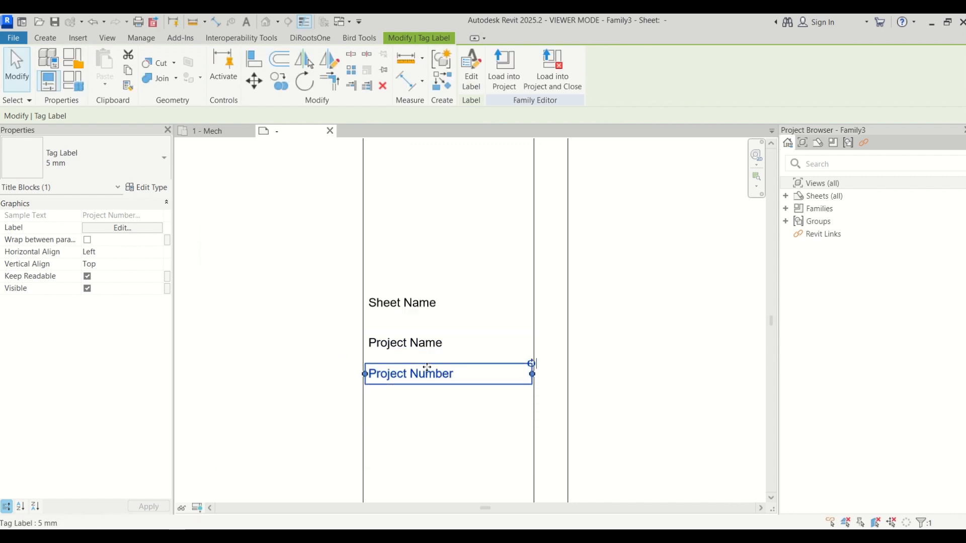
Step: Copy the Project Number label just below the original and change the copy's parameter to Drawn By
left_click_drag(425, 367, 430, 400, "ctrl")
left_click(472, 71)
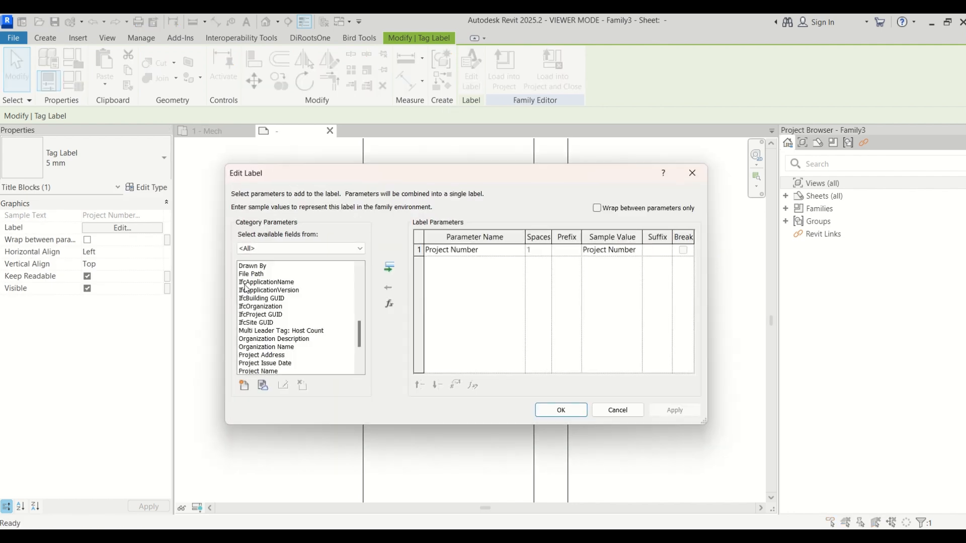
left_click(254, 291)
type("dr")
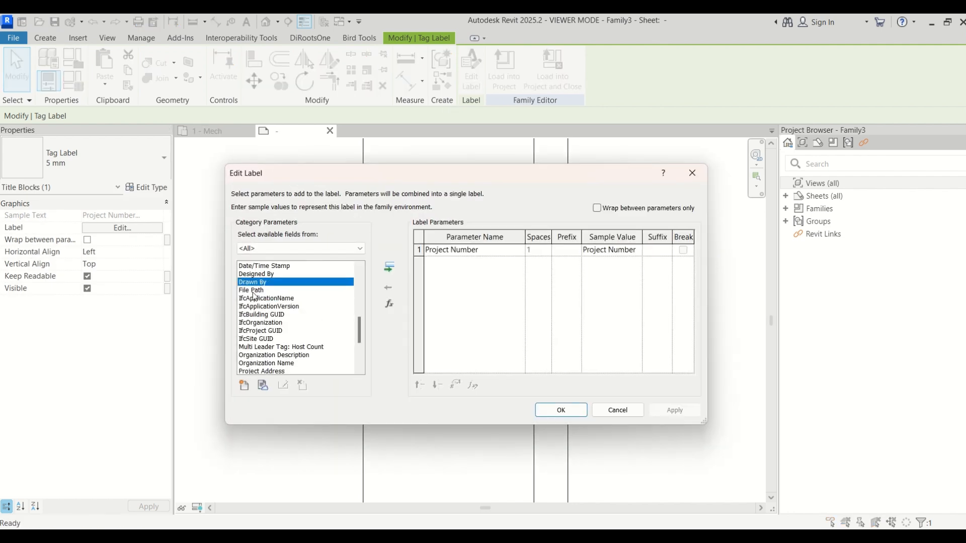
left_click(389, 267)
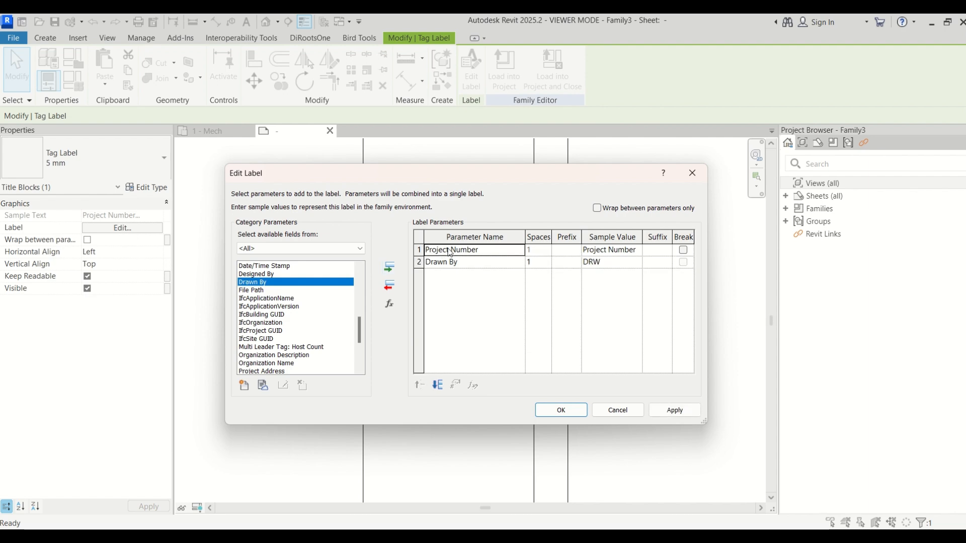
left_click(389, 286)
left_click(558, 410)
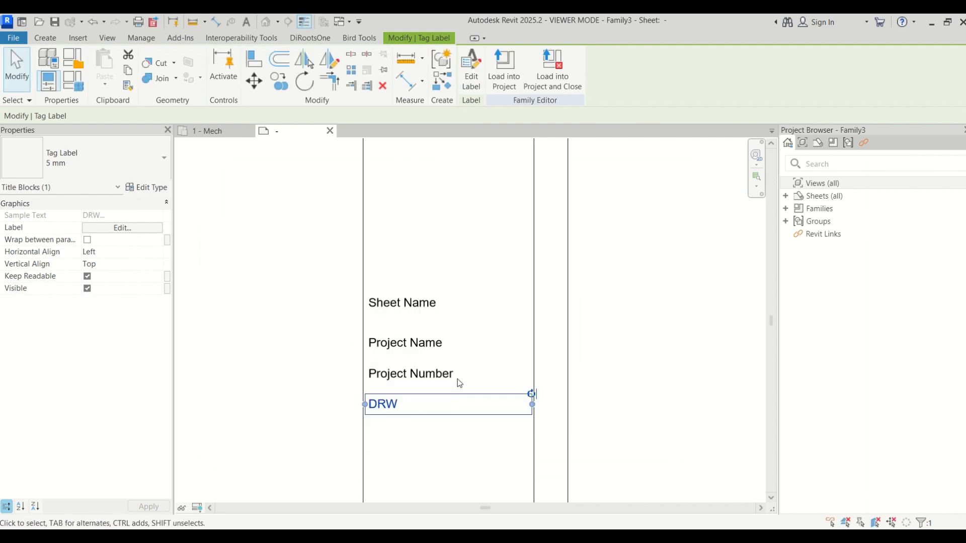
Step: Replace the Drawn By parameter of the lowest label with Designed By and undo that replacement
left_click(471, 71)
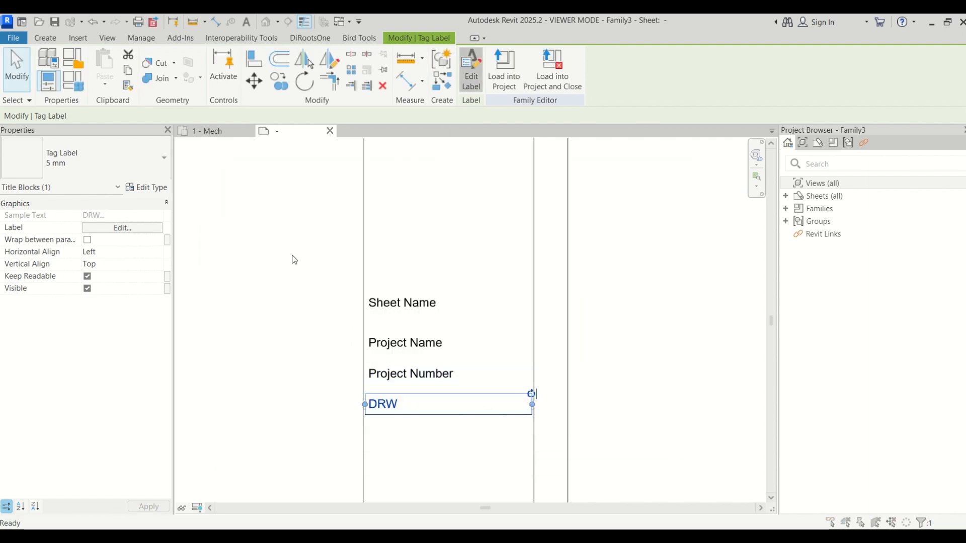
left_click(275, 330)
key("Down")
key("Down")
key("Down")
key("Down")
key("Down")
key("Down")
key("Down")
key("Down")
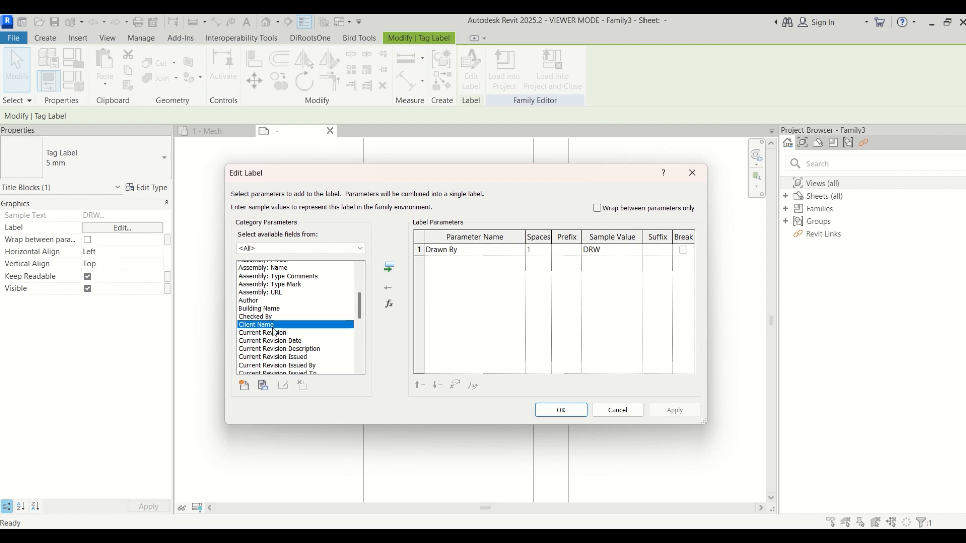
left_click(389, 268)
left_click(425, 273)
left_click(390, 288)
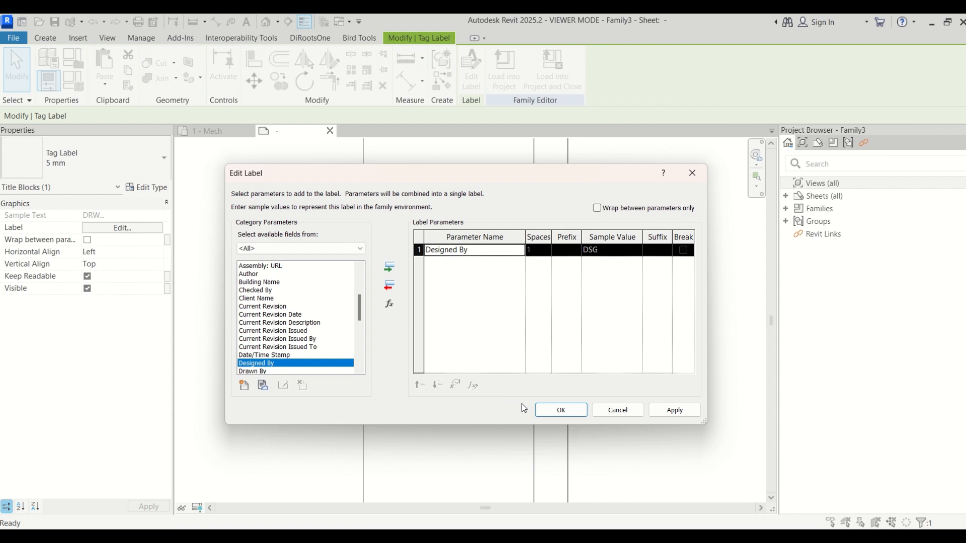
left_click(560, 410)
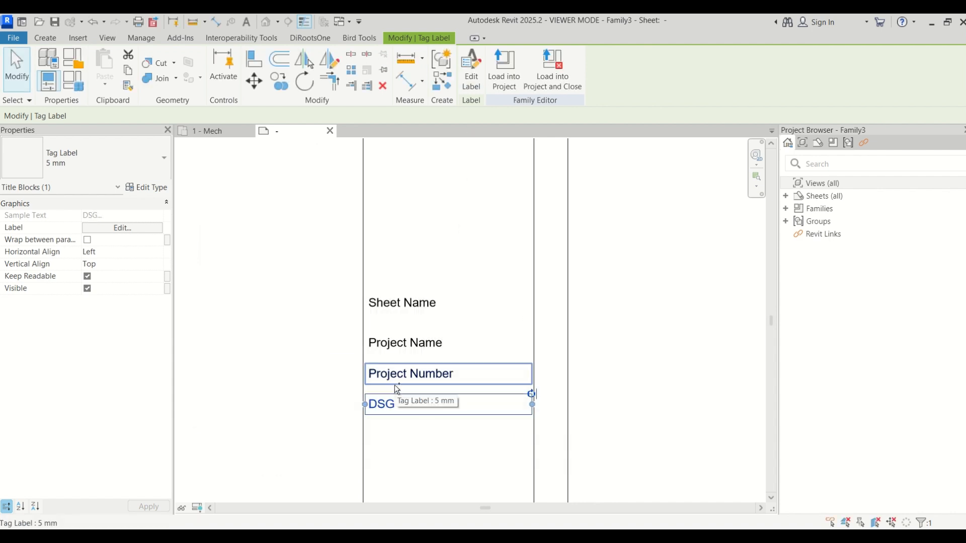
key("ctrl+z")
Step: Copy the Drawn By label just below the original and change the copy's parameter to Designed By
left_click(394, 405)
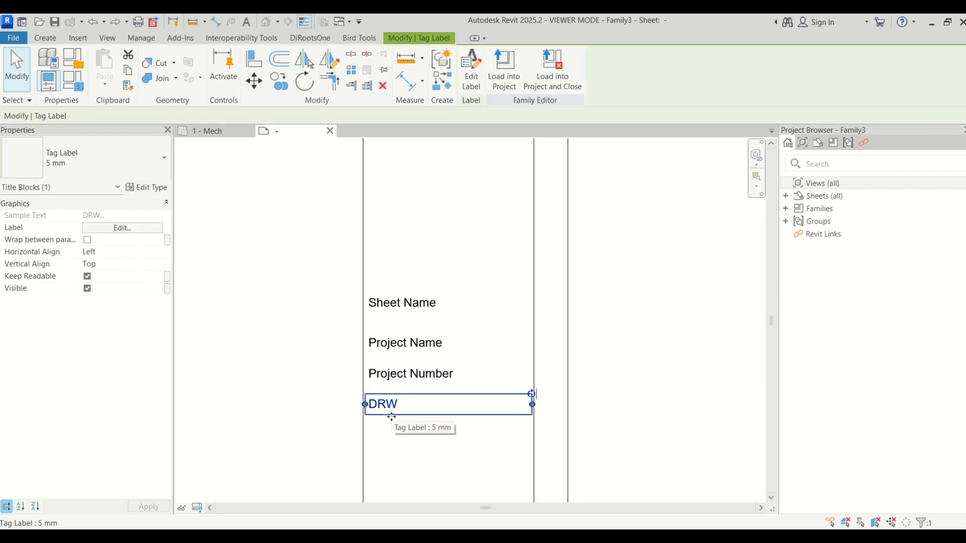
left_click_drag(393, 429, 396, 449, "ctrl")
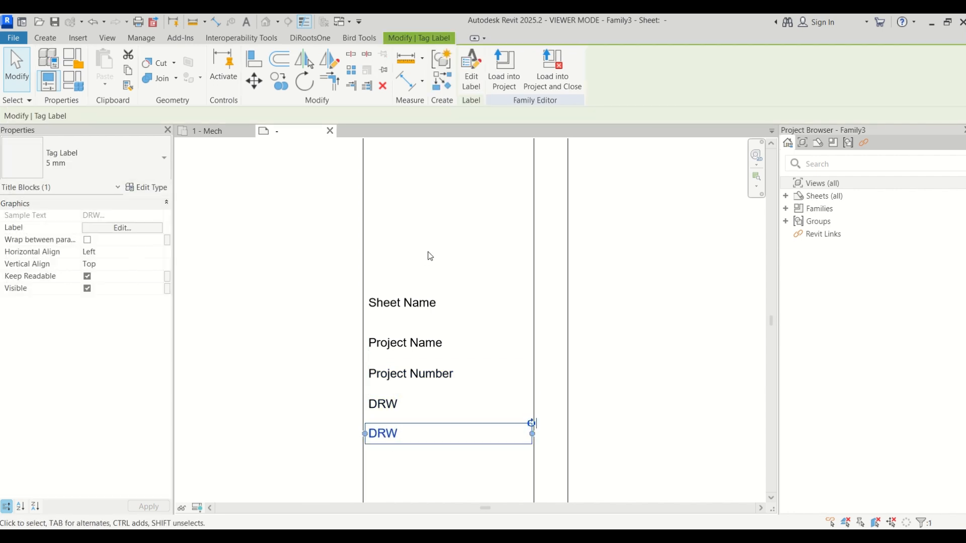
left_click(473, 76)
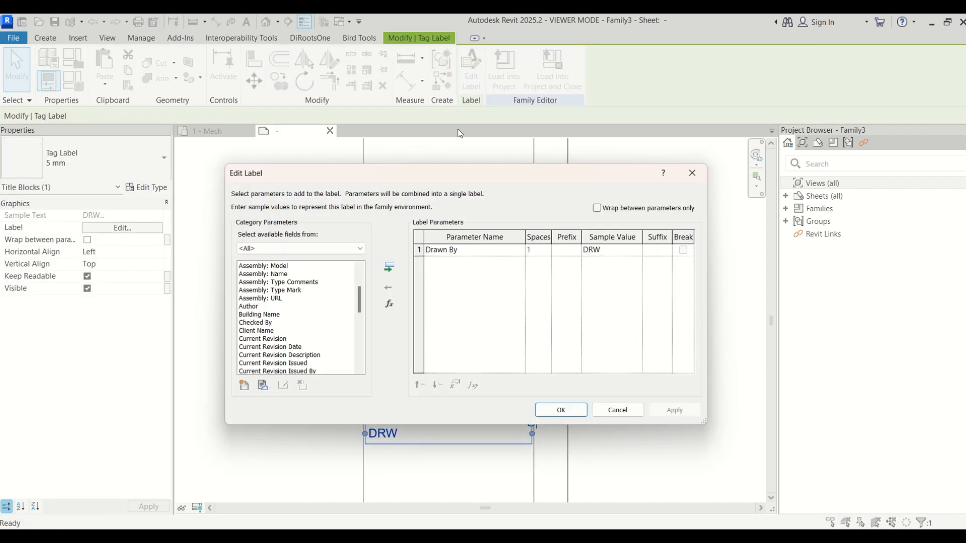
left_click(455, 250)
left_click(388, 287)
left_click(265, 307)
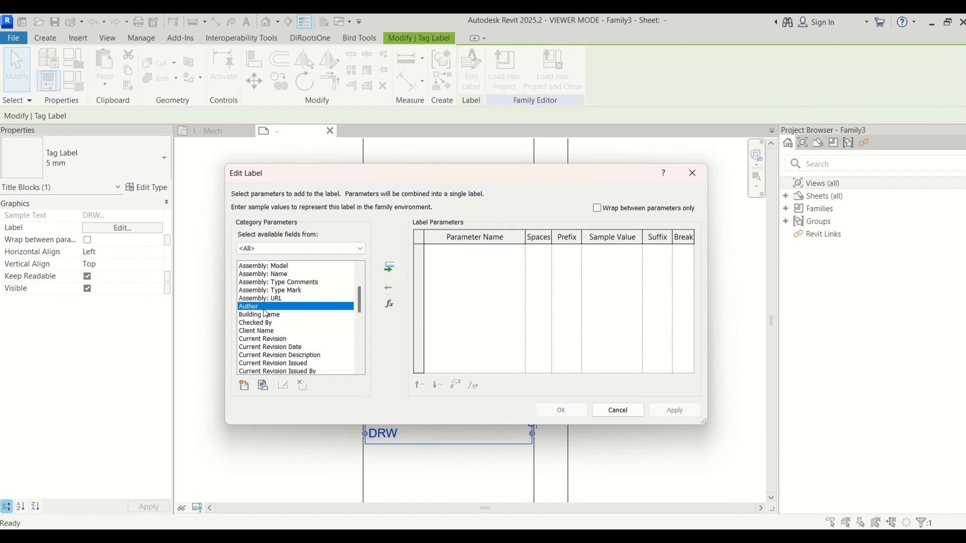
key("d")
scroll(302, 297, "down", 2)
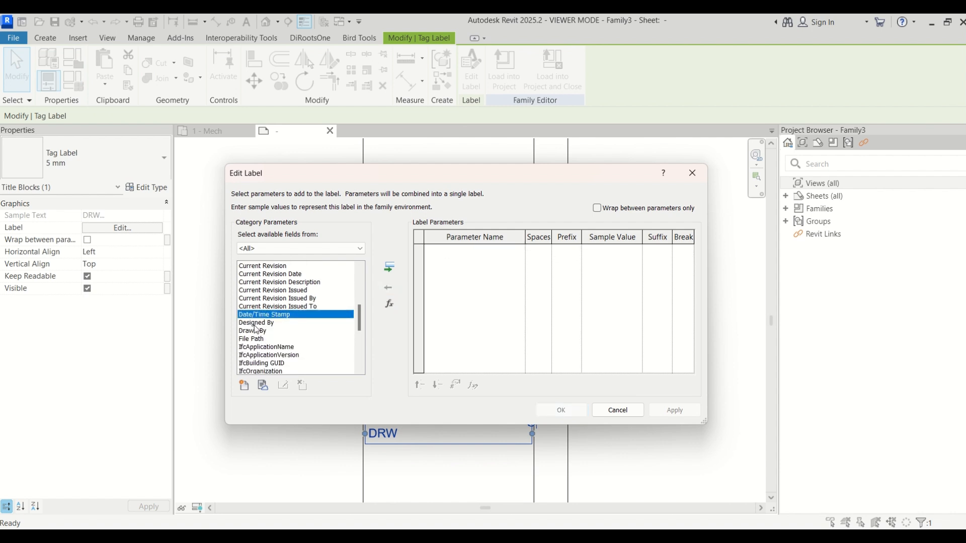
left_click(256, 323)
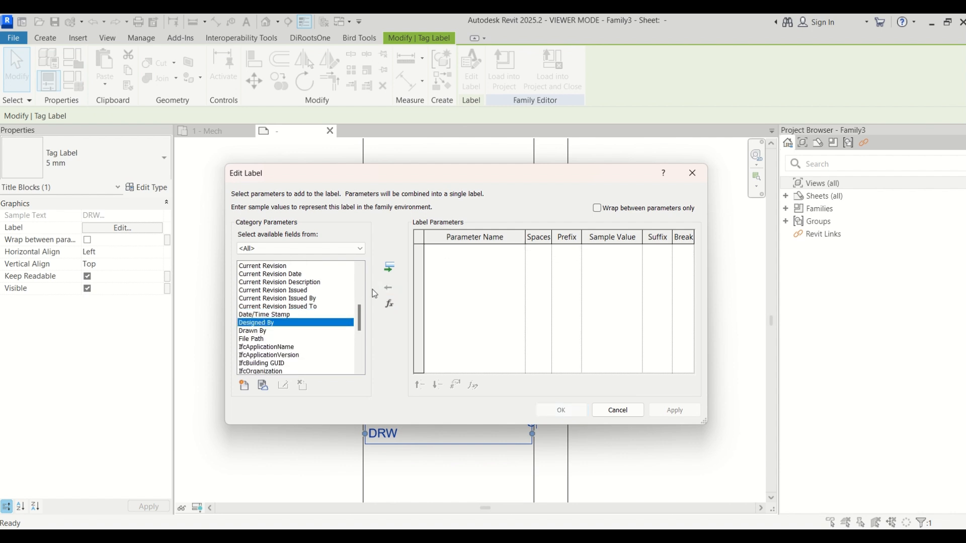
left_click(389, 268)
left_click(561, 410)
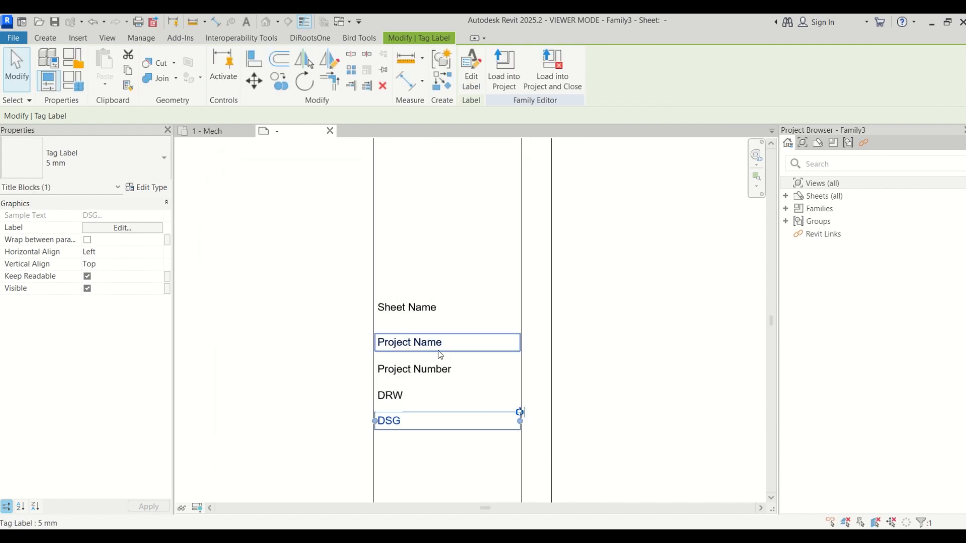
Step: Copy the Designed By label just below the original and change the copy's parameter to Approved By
left_click_drag(414, 415, 415, 441, "ctrl")
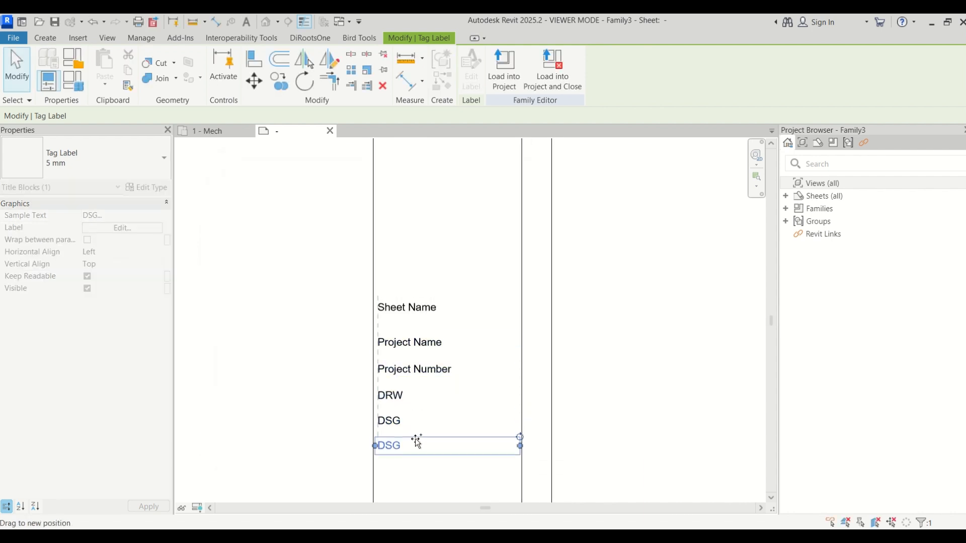
left_click(475, 76)
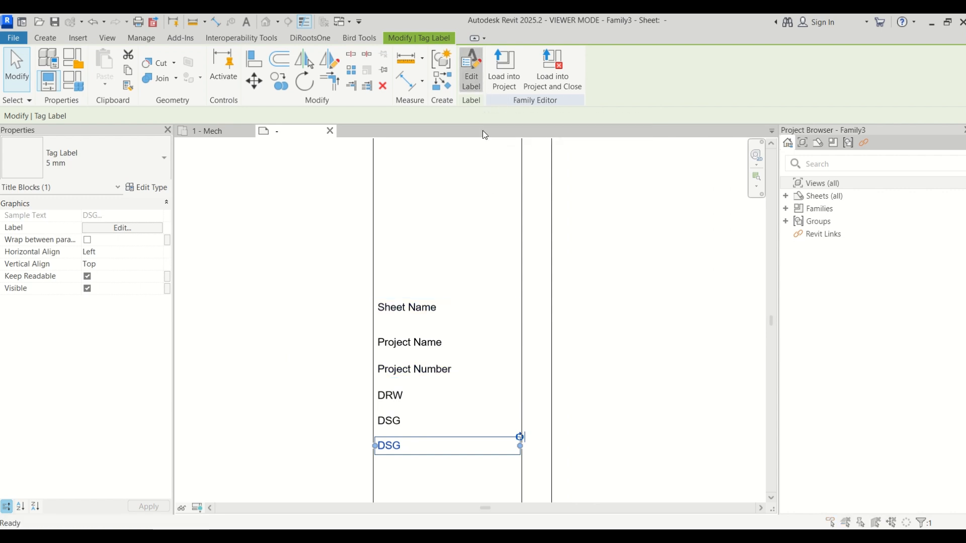
left_click(293, 315)
key("Home")
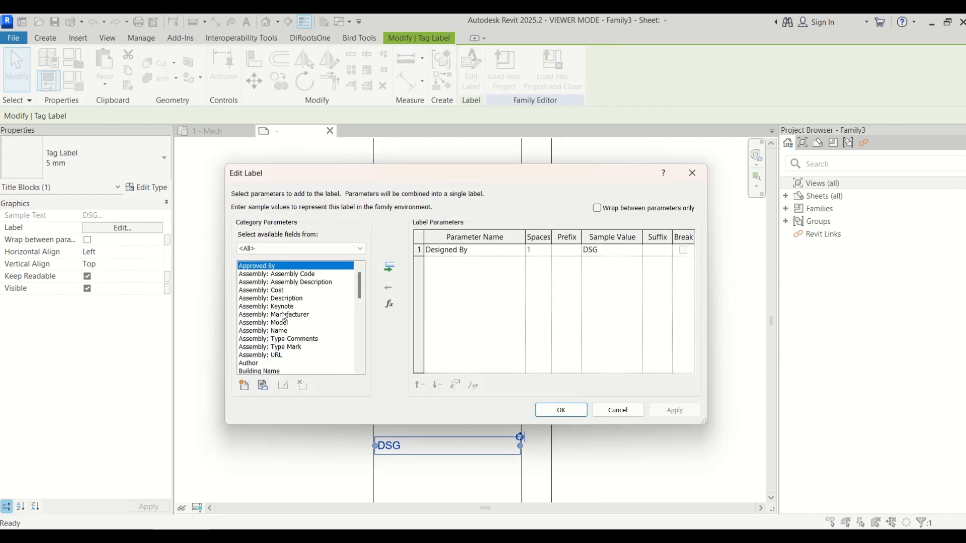
left_click(389, 267)
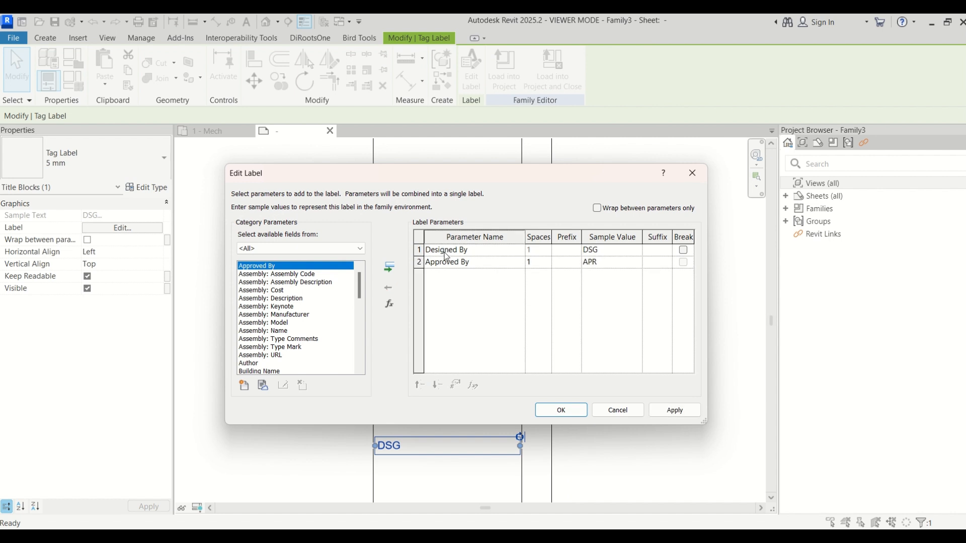
left_click(390, 287)
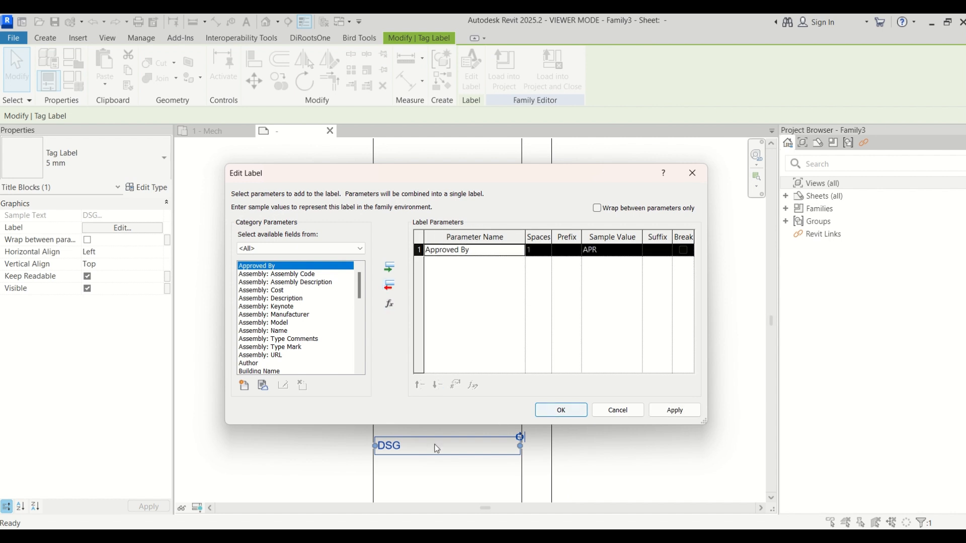
left_click(558, 410)
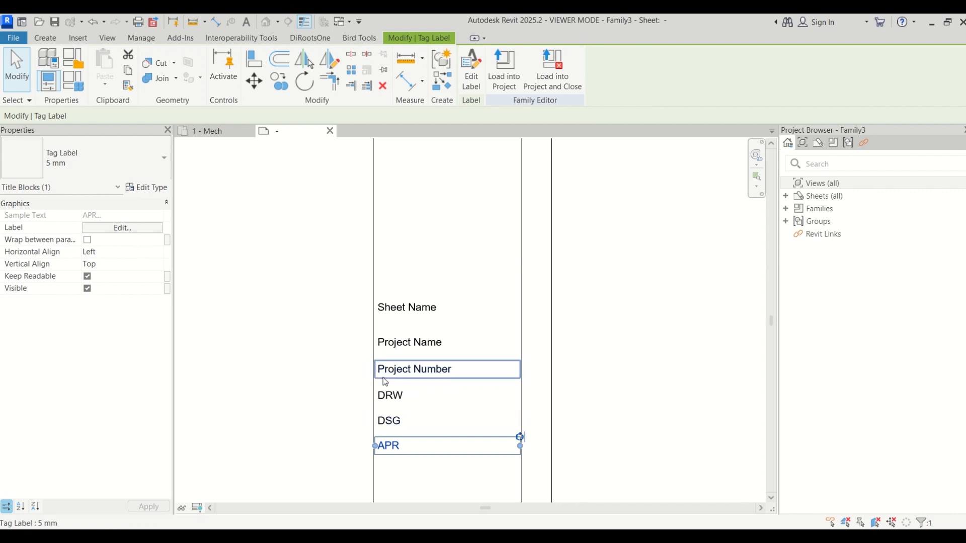
Step: Copy the Approved By label just below the original and change the copy's parameter to Sheet Number
scroll(402, 280, "down", 2)
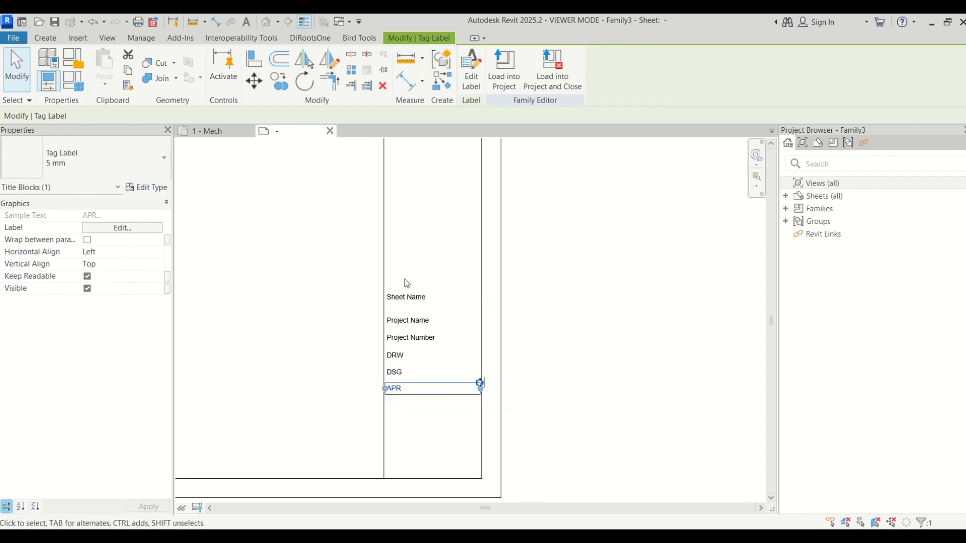
scroll(433, 383, "up", 3)
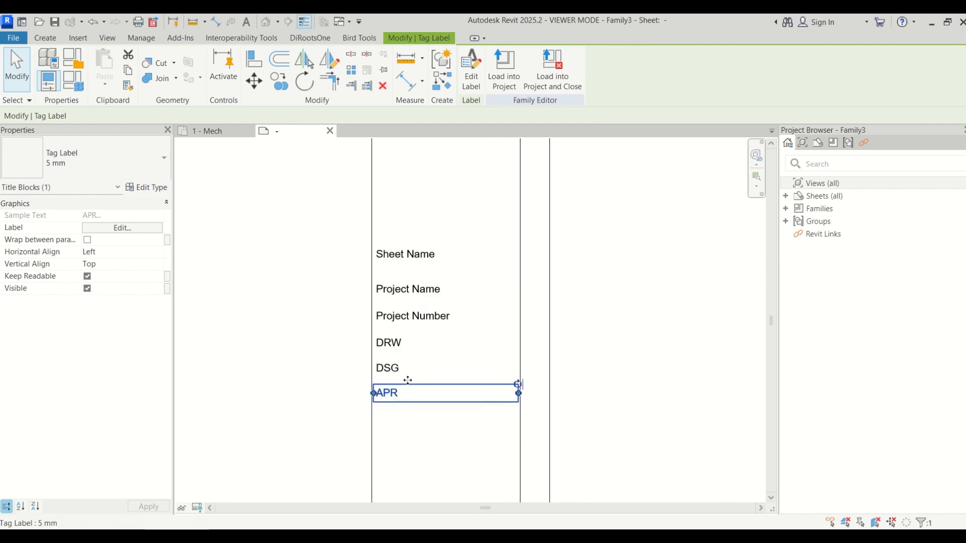
left_click(262, 353)
scroll(385, 385, "down", 1)
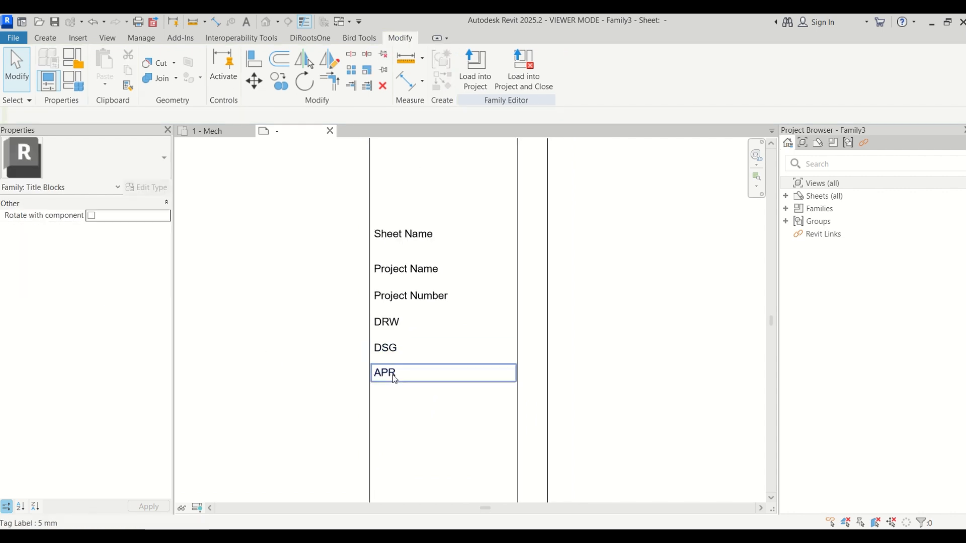
left_click(395, 379)
left_click_drag(394, 384, 394, 400, "ctrl")
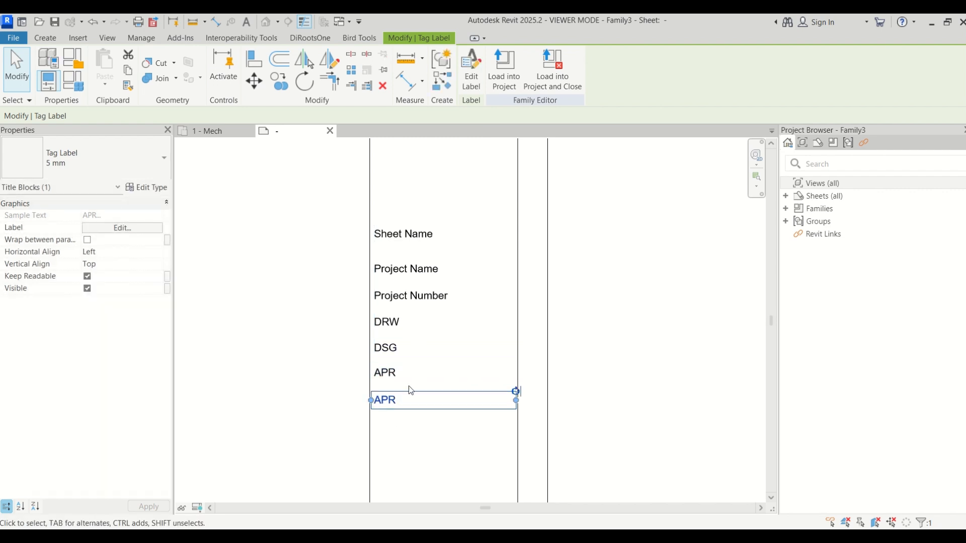
left_click(471, 70)
left_click(295, 298)
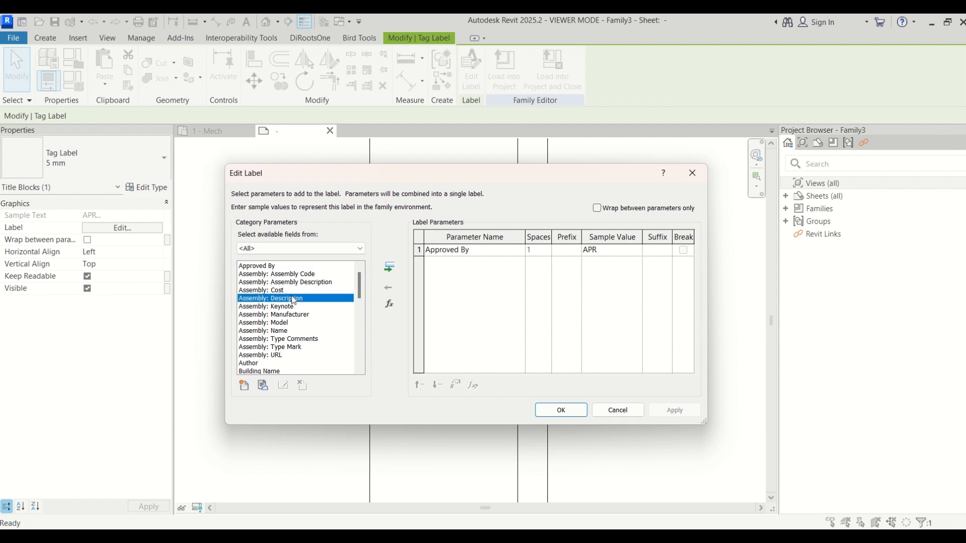
key("s")
scroll(293, 322, "down", 2)
left_click(268, 363)
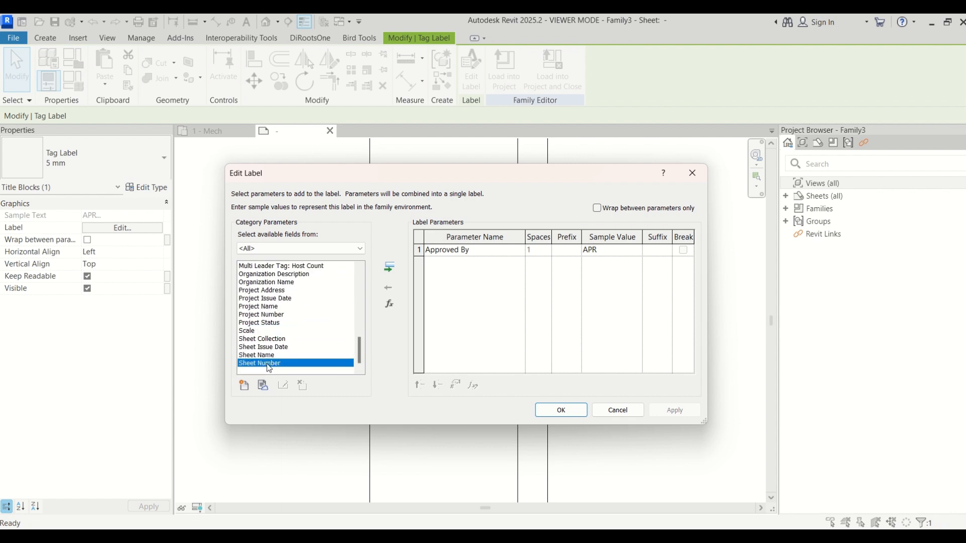
left_click(389, 268)
left_click(389, 286)
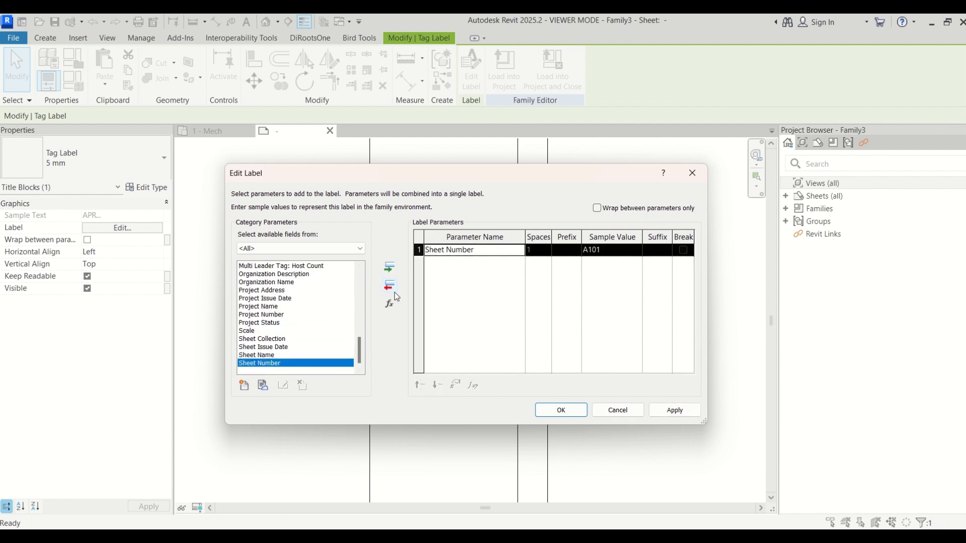
left_click(561, 410)
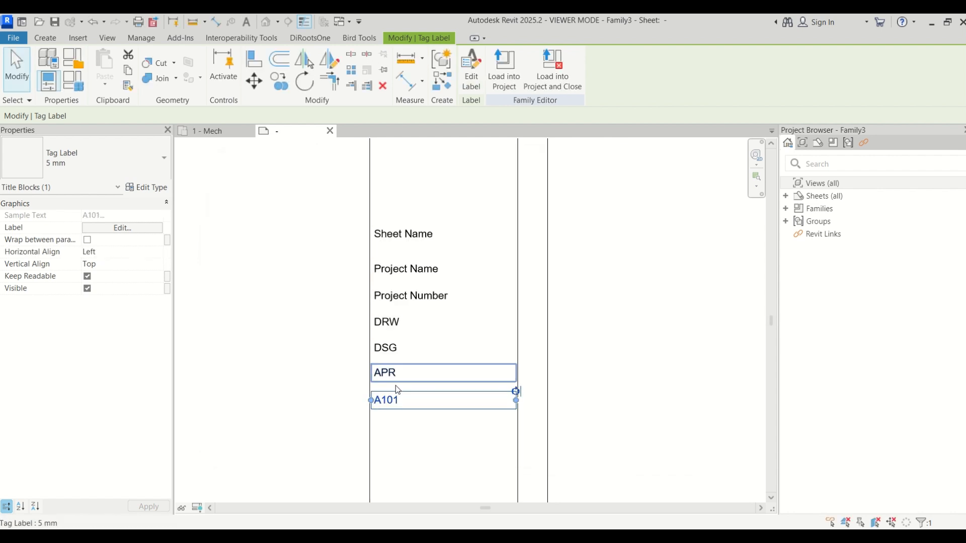
Step: Adjust the Sheet Number label's vertical position so its spacing below the Approved By label matches the labels above
scroll(394, 388, "up", 1)
left_click_drag(393, 393, 393, 389)
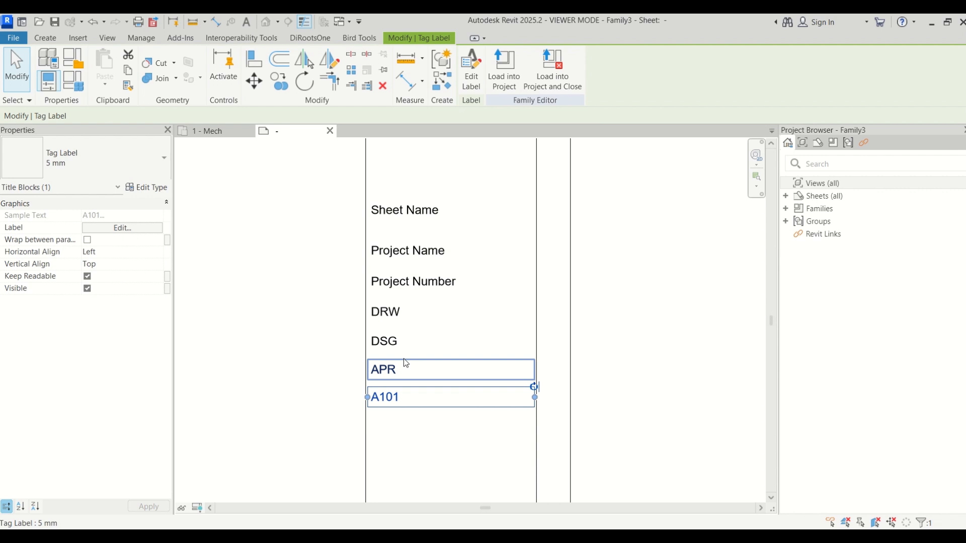
key("Down")
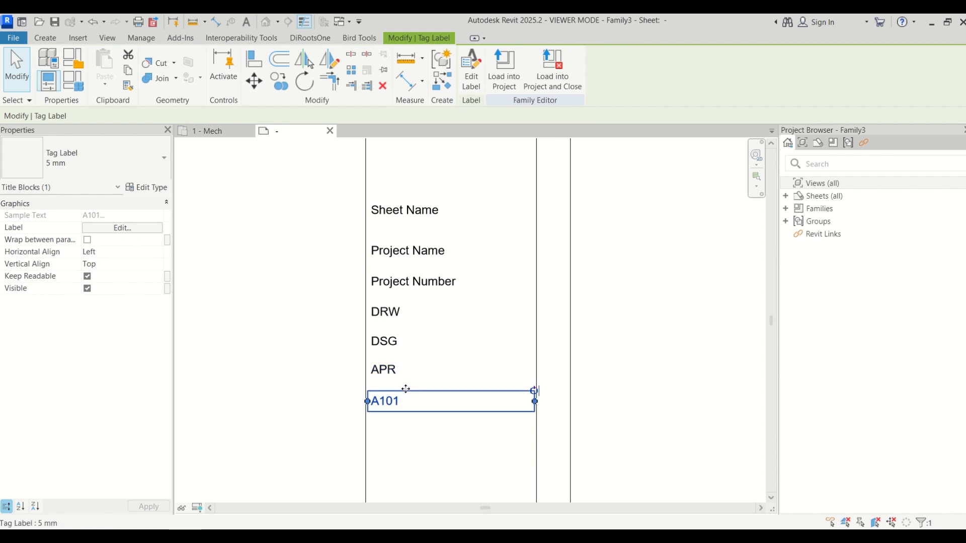
Step: Duplicate the Sheet Number label's type as 5 mm Bold and make its text bold
left_click(76, 163)
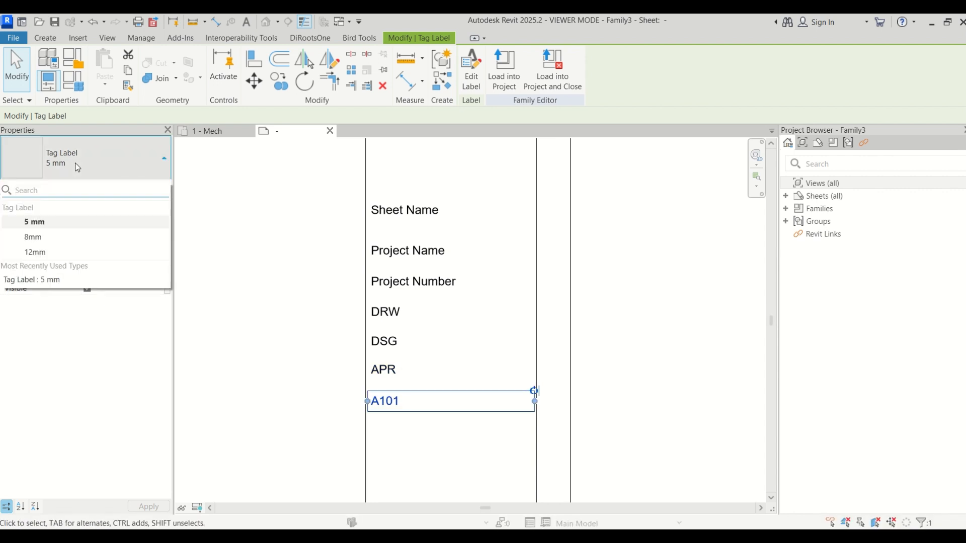
left_click(76, 164)
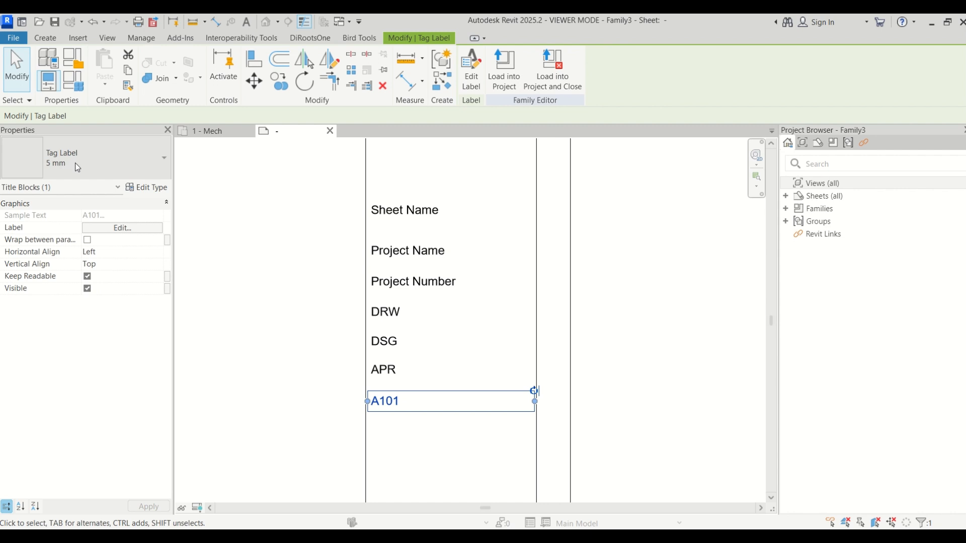
left_click(146, 187)
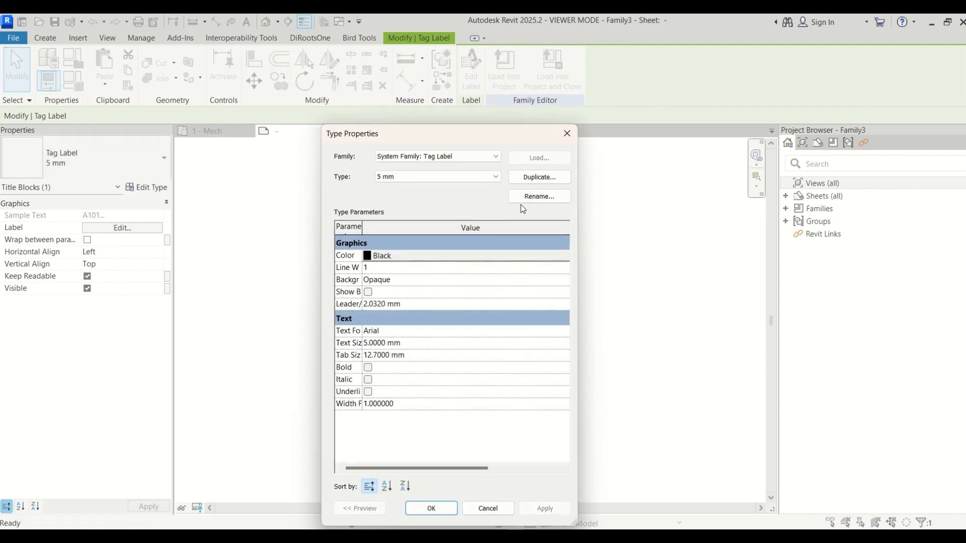
left_click(555, 179)
left_click(327, 268)
key("BackSpace")
key("BackSpace")
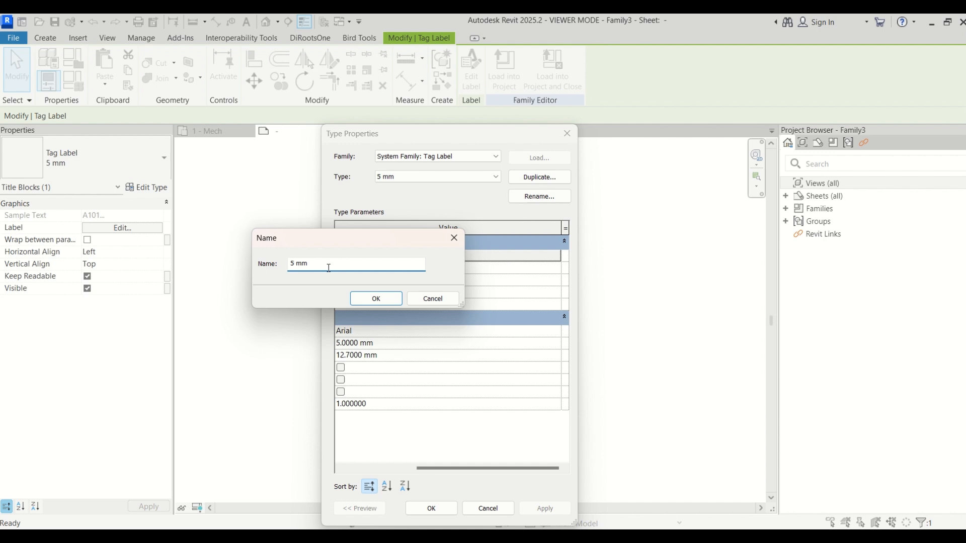
left_click(383, 301)
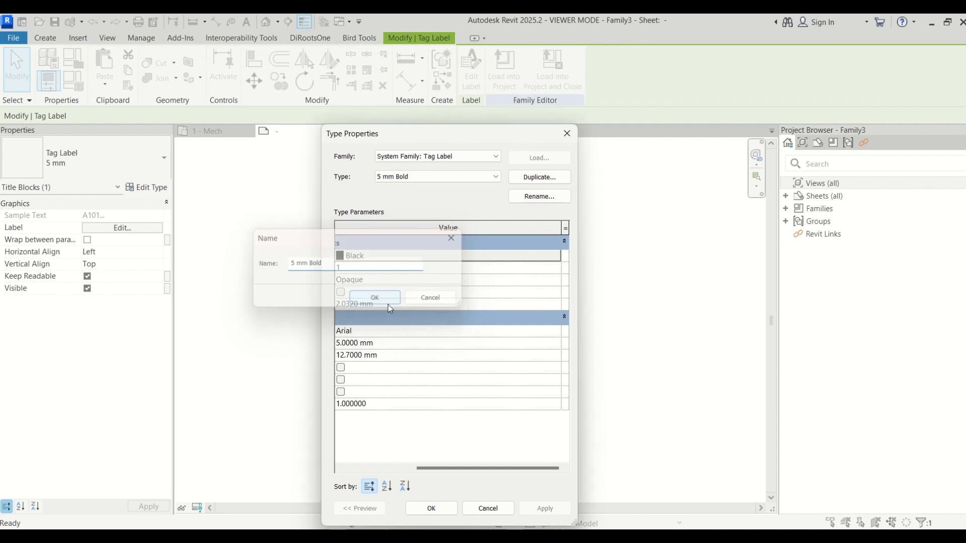
left_click(413, 344)
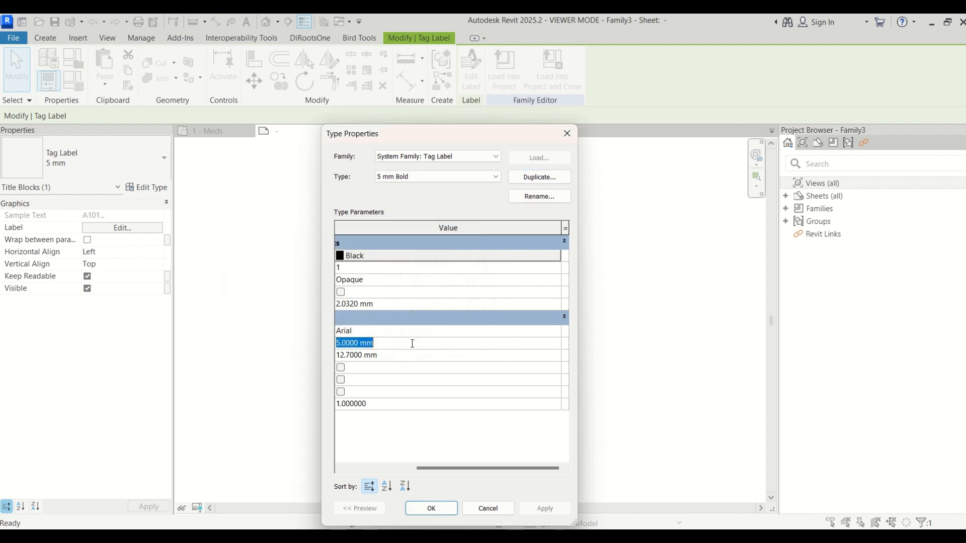
left_click(340, 369)
left_click_drag(451, 468, 381, 468)
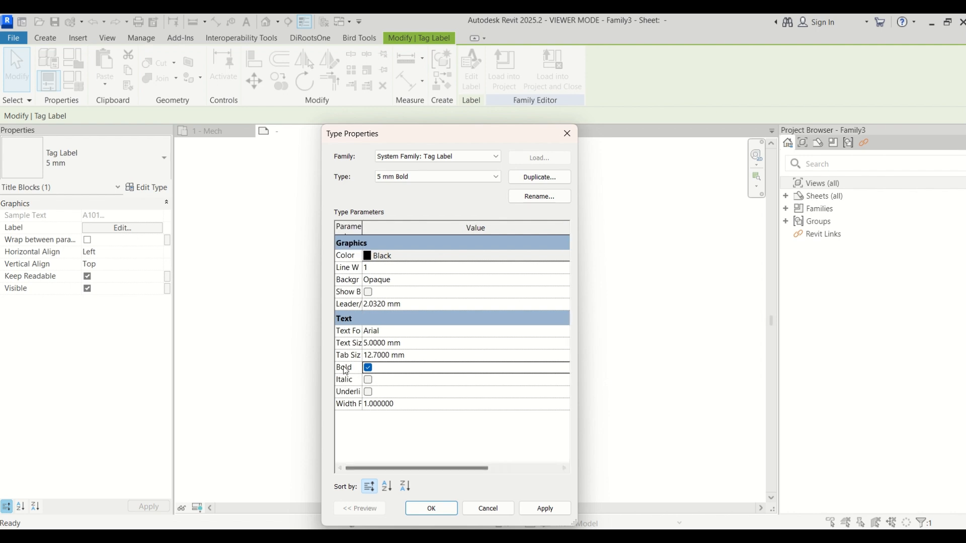
left_click(432, 508)
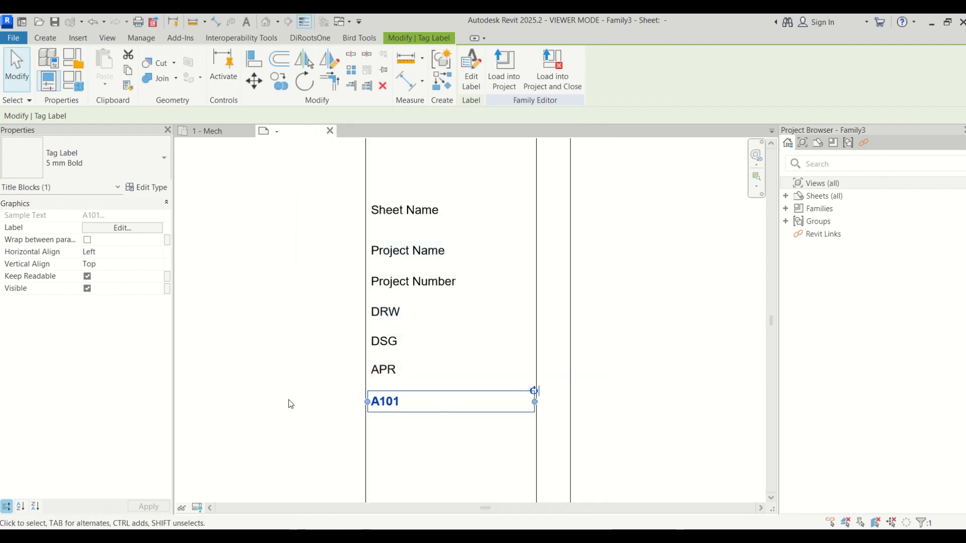
Step: Copy the Sheet Number label just below the original and change the copy's parameter to Scale
scroll(305, 380, "down", 2)
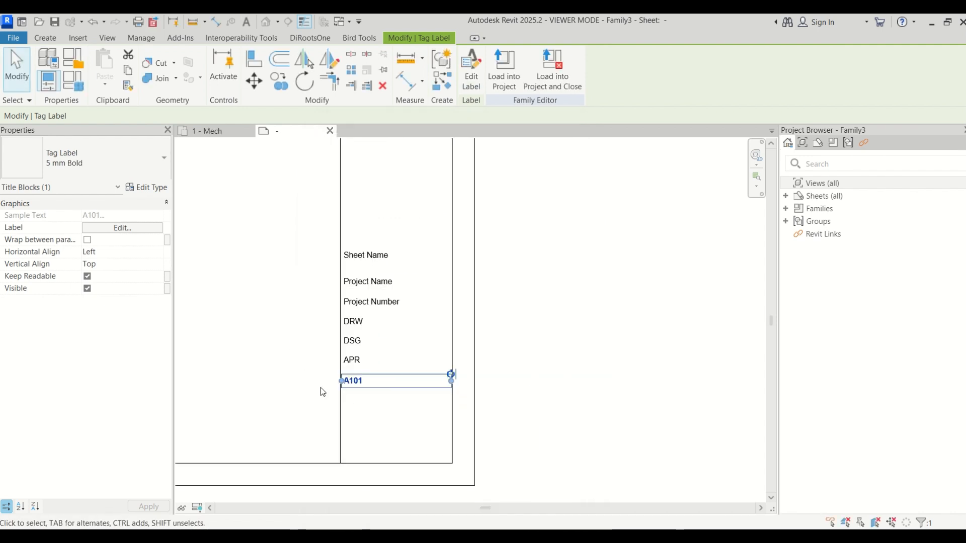
scroll(377, 384, "up", 1)
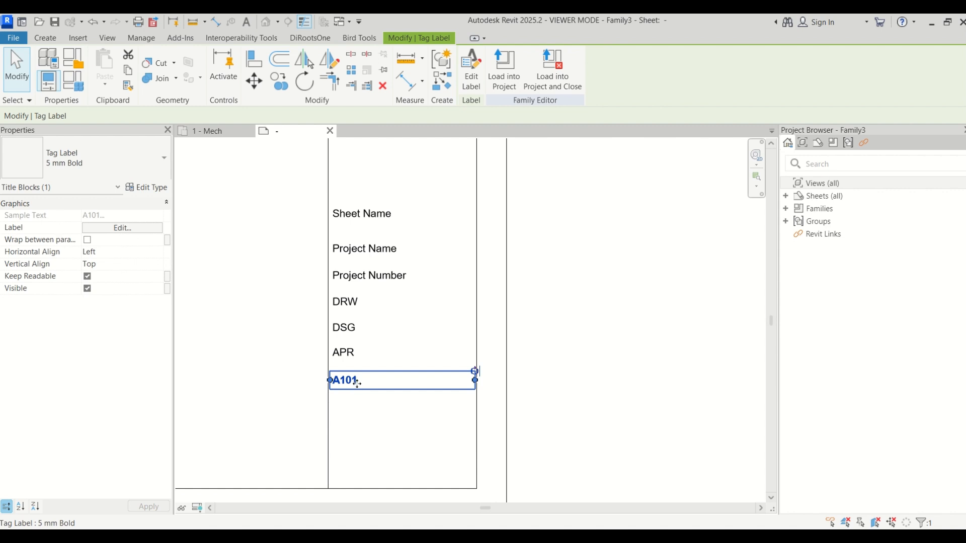
left_click_drag(357, 382, 356, 407, "ctrl")
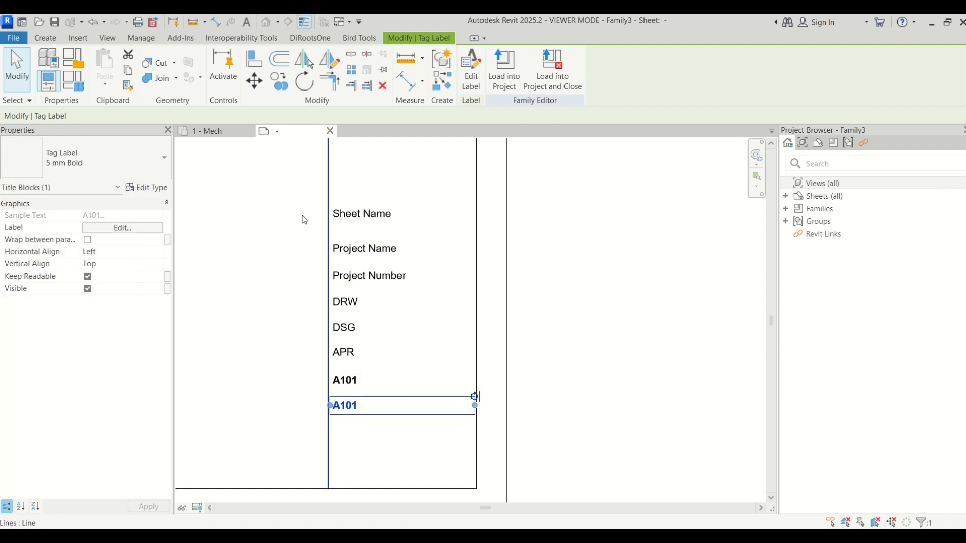
left_click(471, 70)
left_click(256, 333)
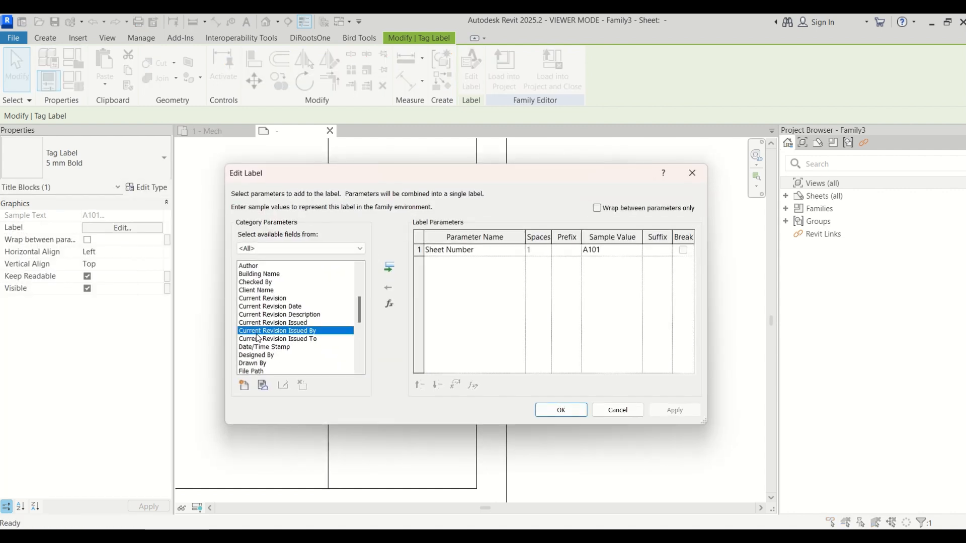
key("s")
scroll(260, 345, "down", 2)
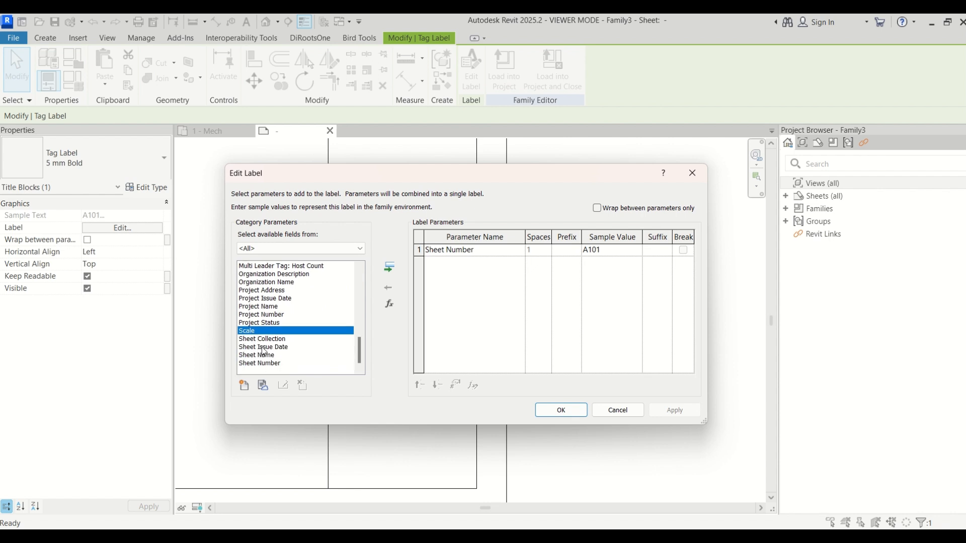
left_click(390, 268)
left_click(473, 249)
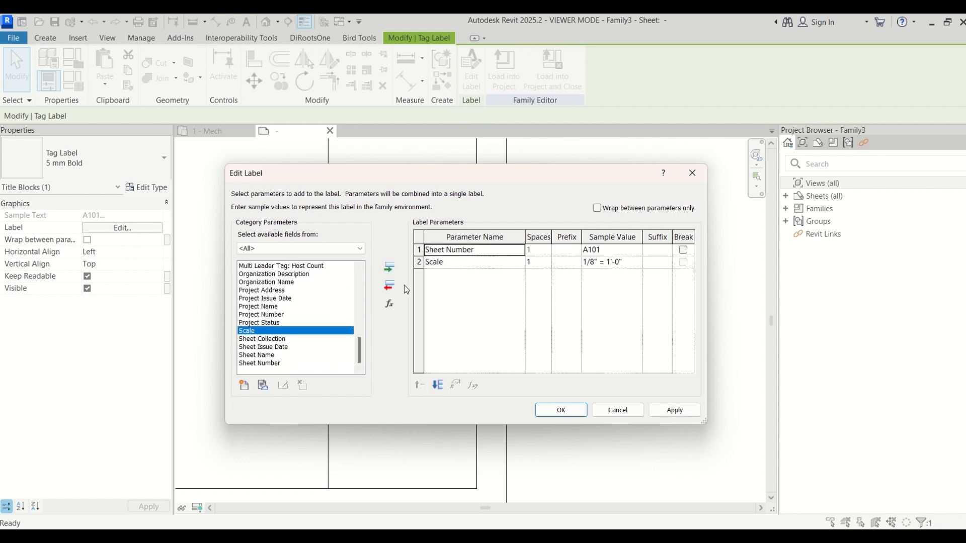
left_click(388, 285)
left_click(547, 415)
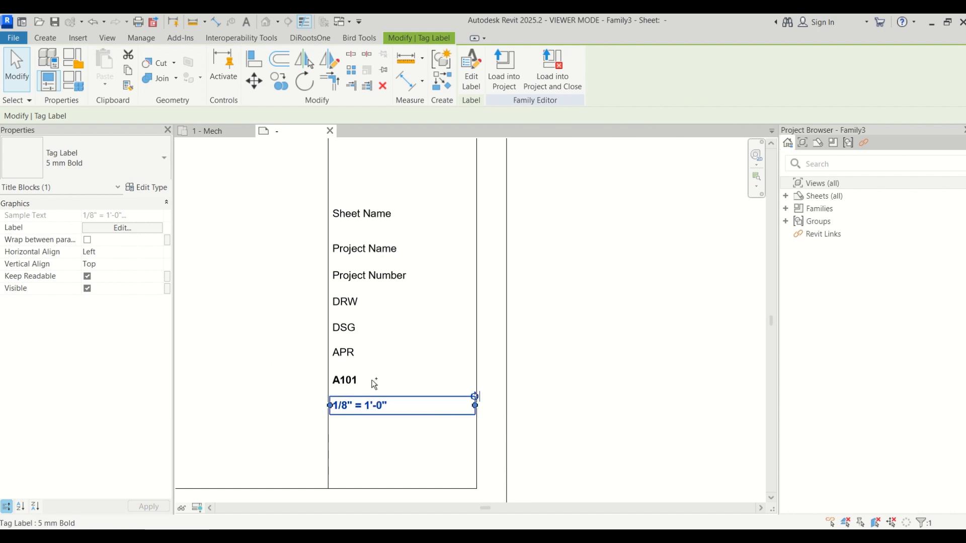
Step: Set the horizontal alignment of the Project Name, Project Number, Drawn By, Designed By, Approved By and Scale labels to Right
left_click(367, 352, "ctrl")
left_click(364, 328, "ctrl")
left_click(363, 303, "ctrl")
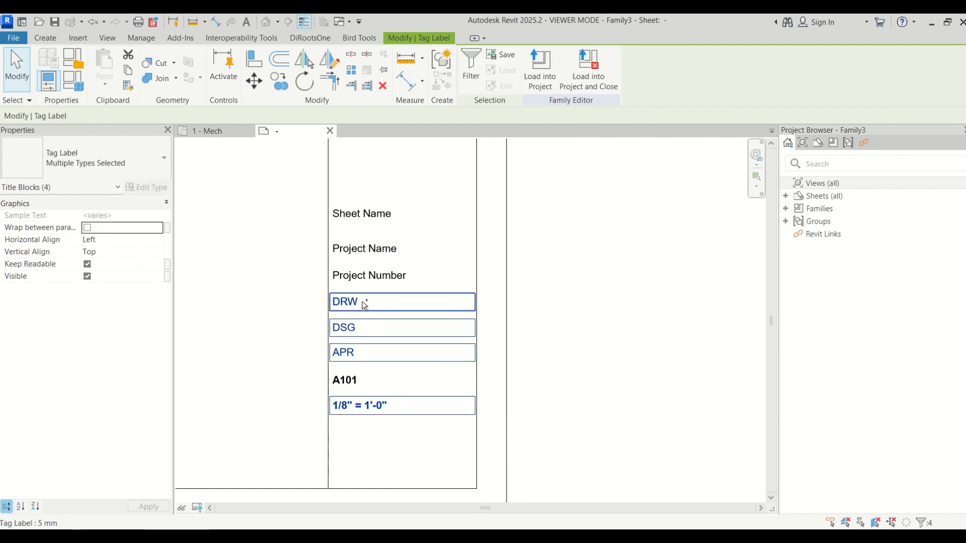
left_click(377, 276, "ctrl")
left_click(384, 249, "ctrl")
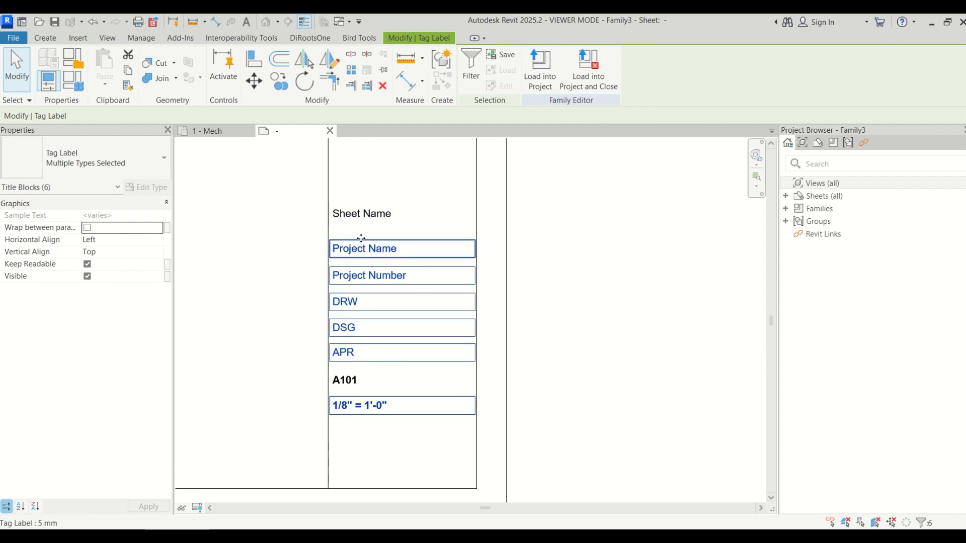
left_click(157, 245)
left_click(99, 273)
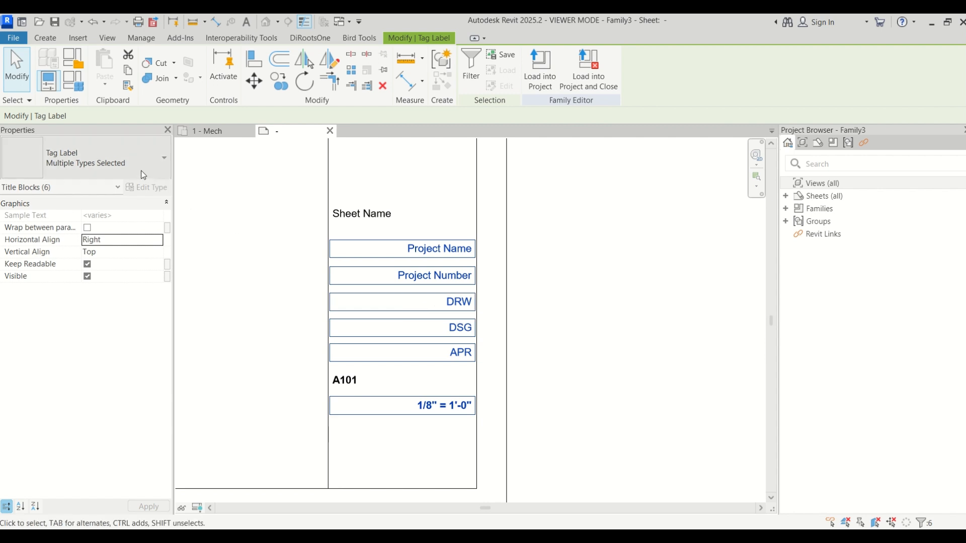
left_click(90, 174)
left_click(91, 171)
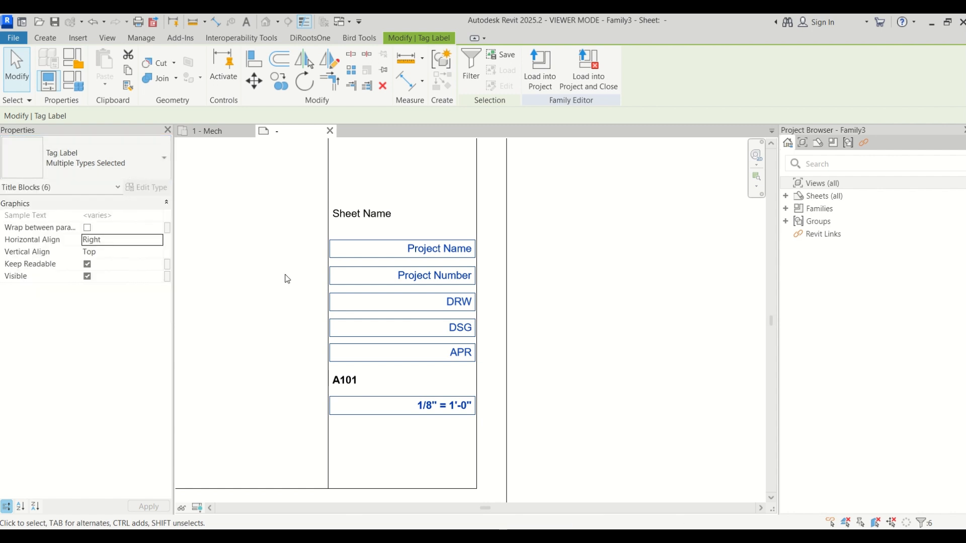
Step: Duplicate the type of the five labels from Project Name to Approved By as 3 mm, with a 3 mm text size
left_click(443, 410, "shift")
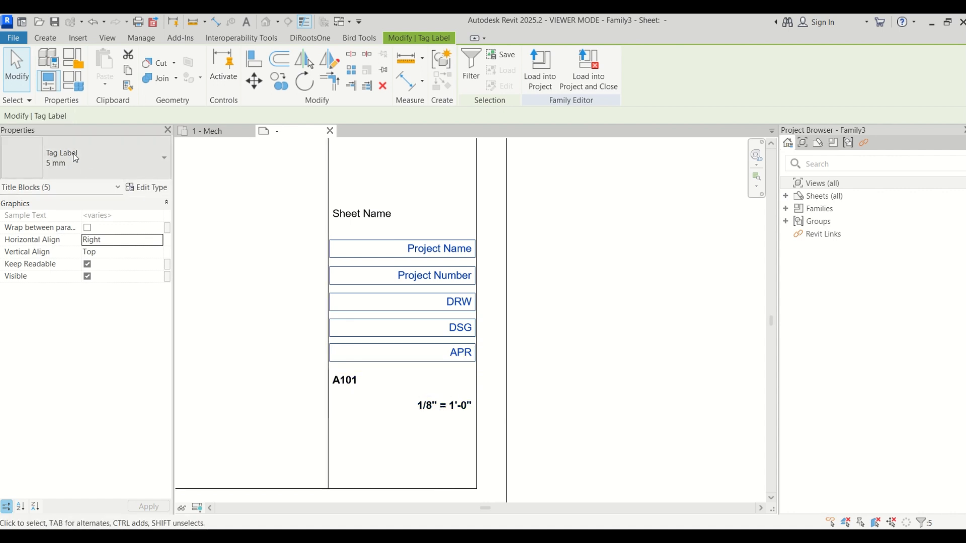
left_click(145, 187)
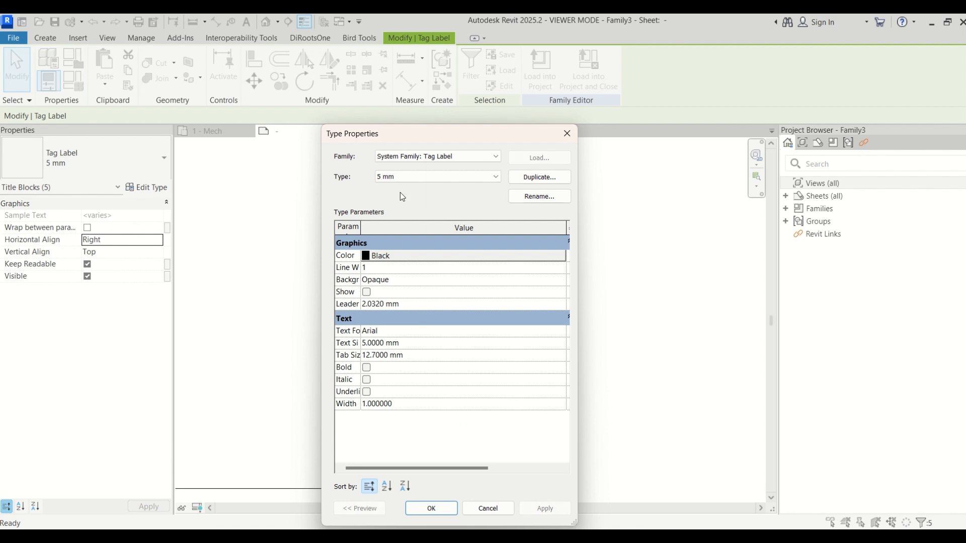
left_click(538, 177)
type("3")
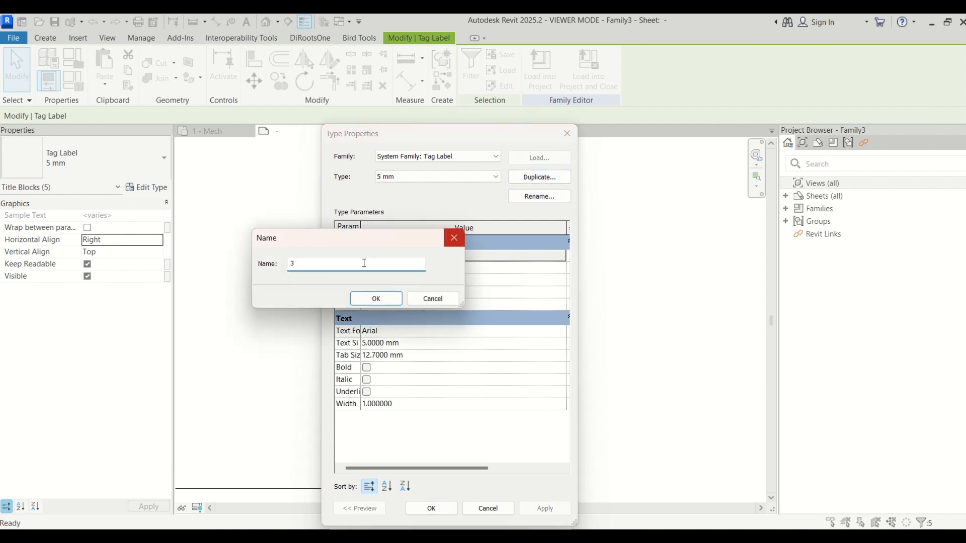
left_click(376, 299)
left_click(409, 344)
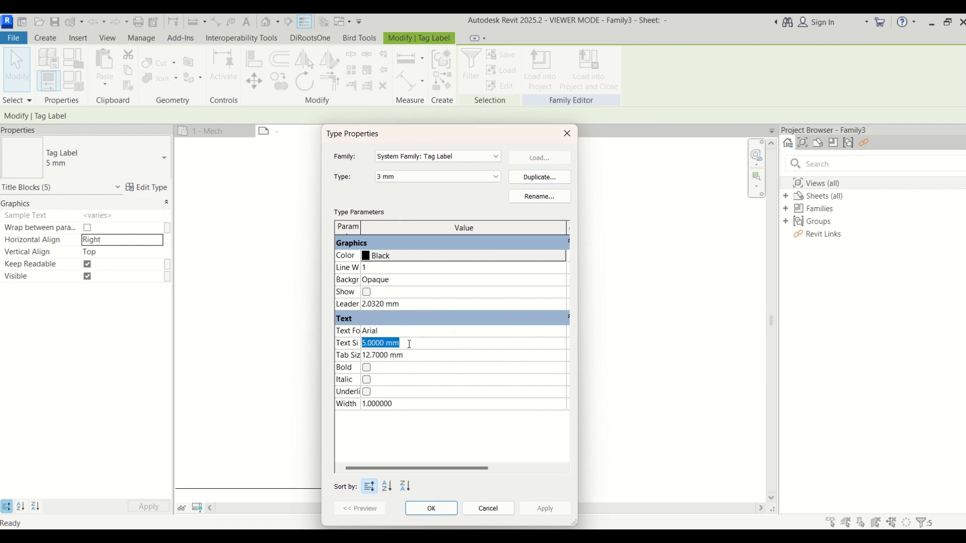
type("3")
left_click(431, 508)
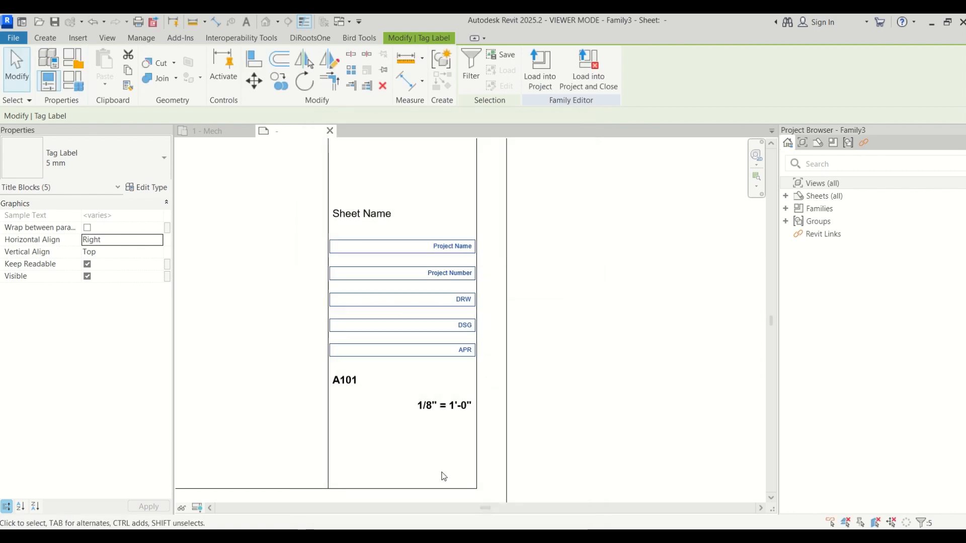
Step: Change the Scale label's type to 3 mm
left_click(445, 405)
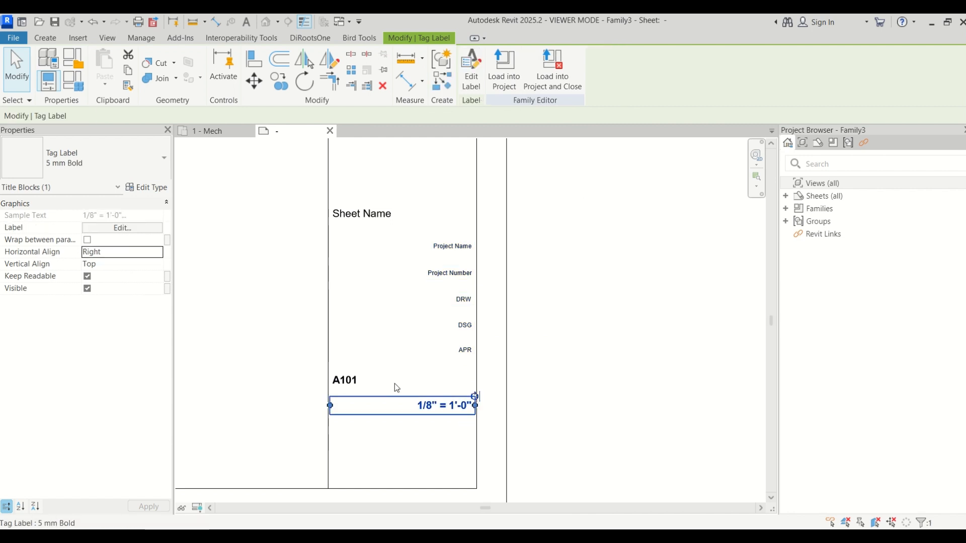
left_click(132, 187)
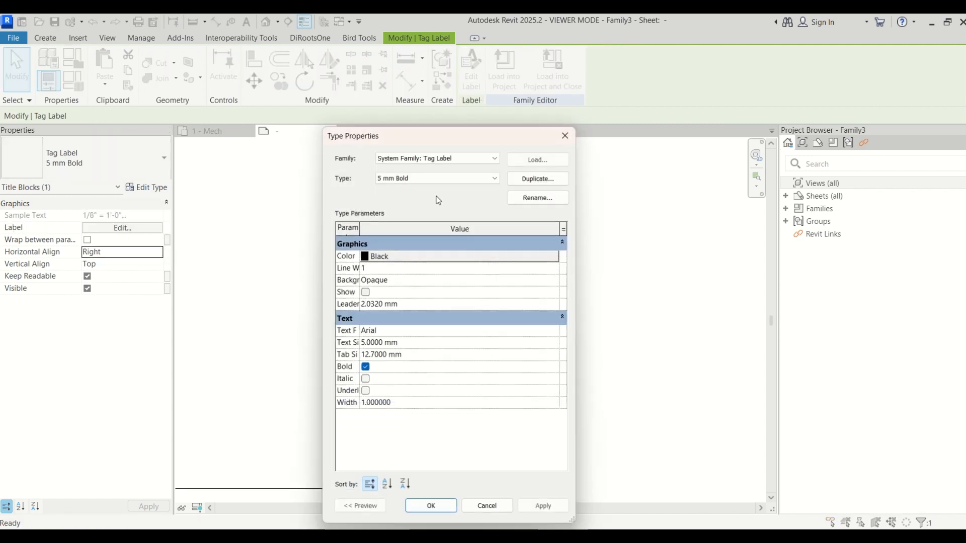
left_click(551, 180)
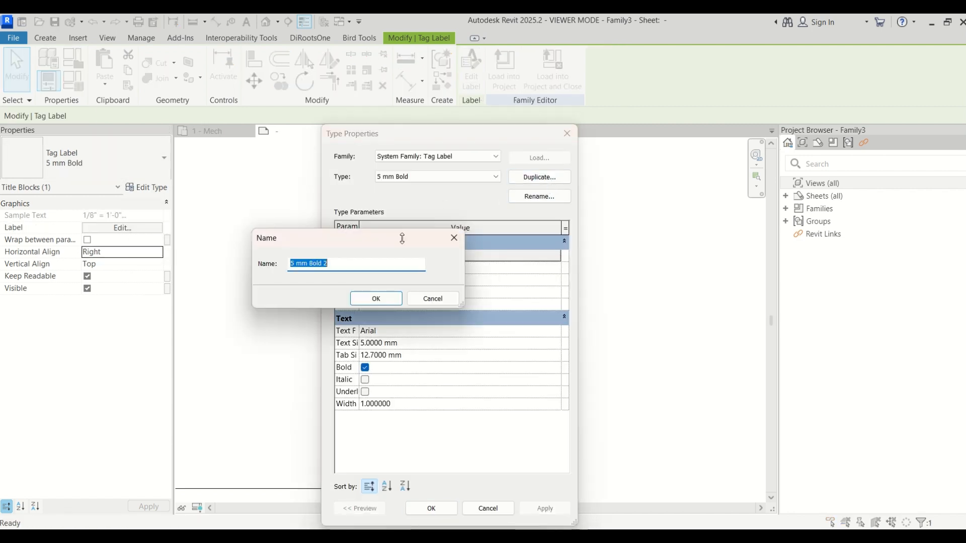
left_click(455, 238)
left_click(431, 183)
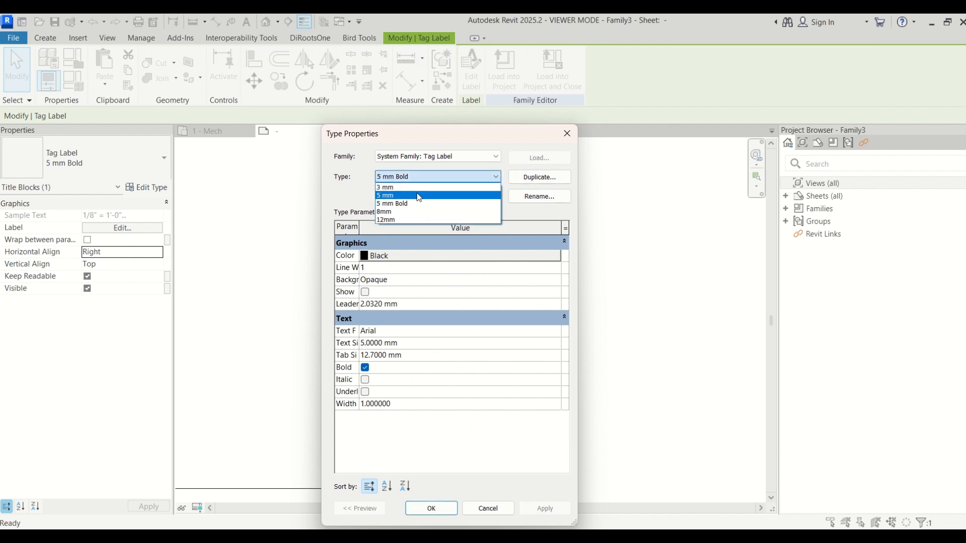
left_click(419, 188)
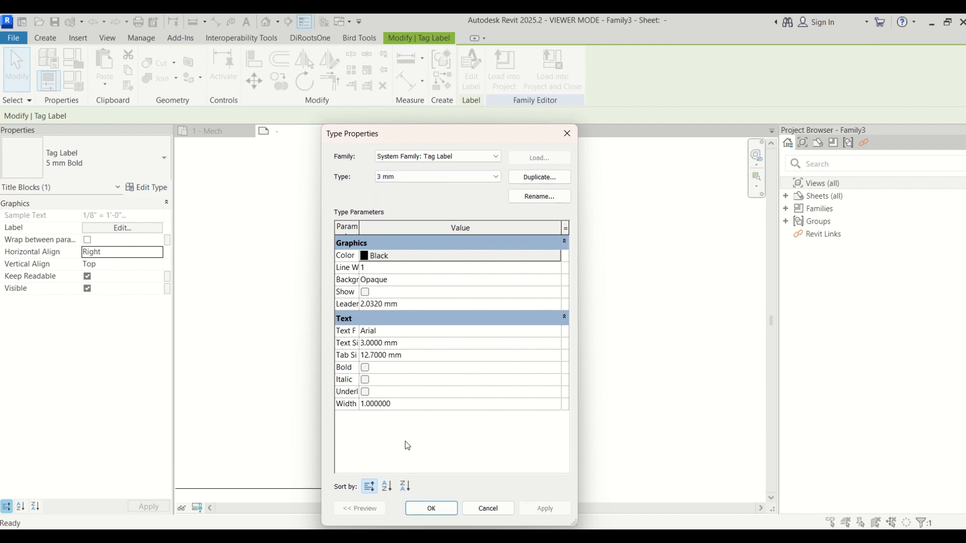
left_click(431, 508)
Step: Narrow the Scale, Approved By, Designed By and Drawn By label boxes from their left ends so they fit closer around their text
scroll(395, 417, "up", 2)
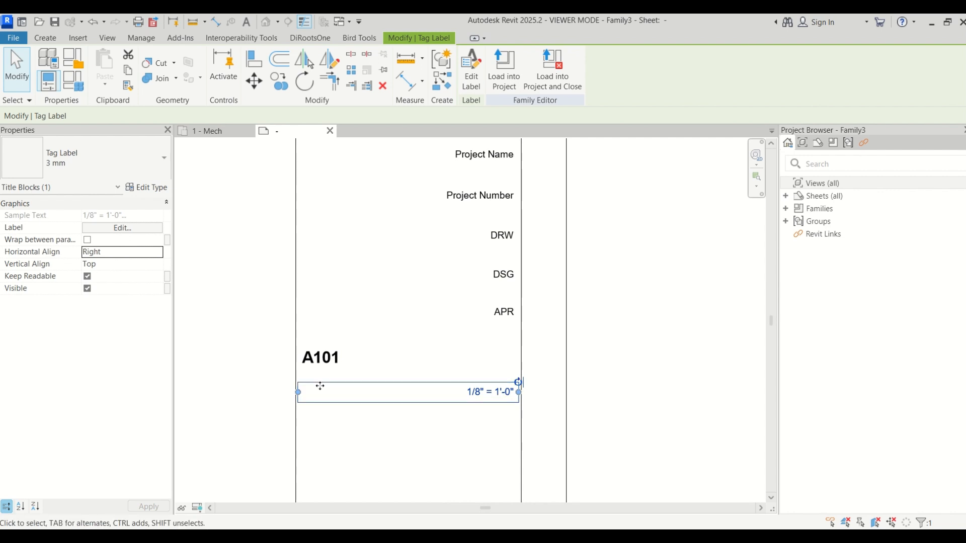
left_click_drag(298, 392, 441, 400)
left_click(431, 288)
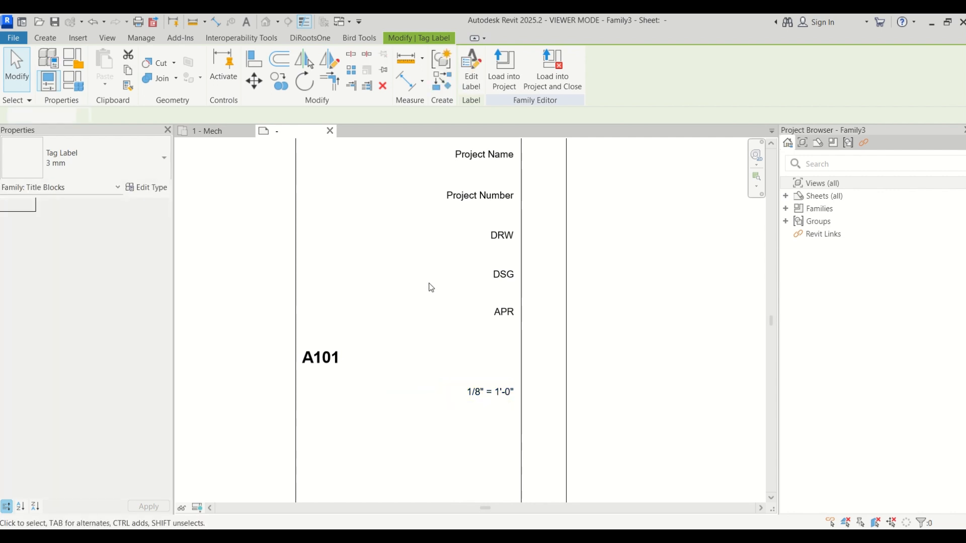
left_click(515, 320)
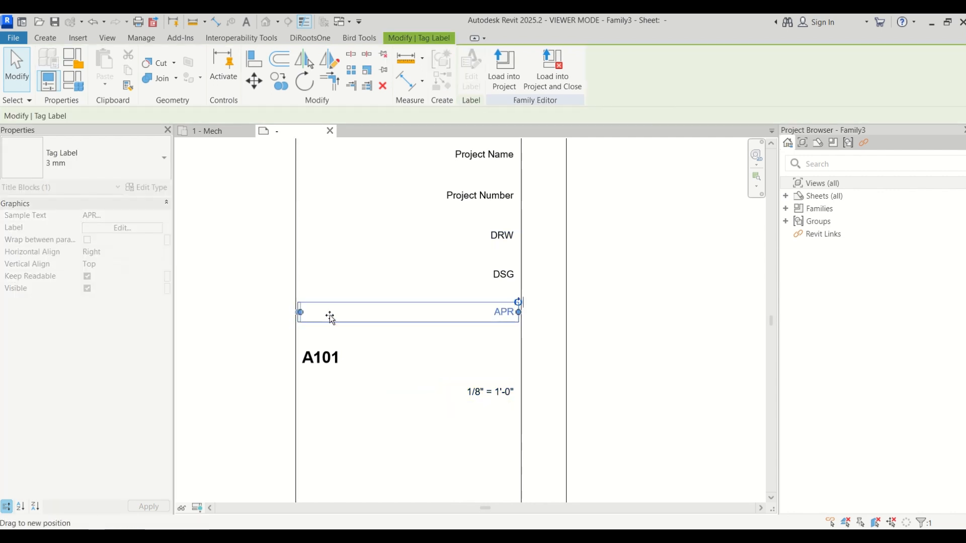
left_click(322, 276)
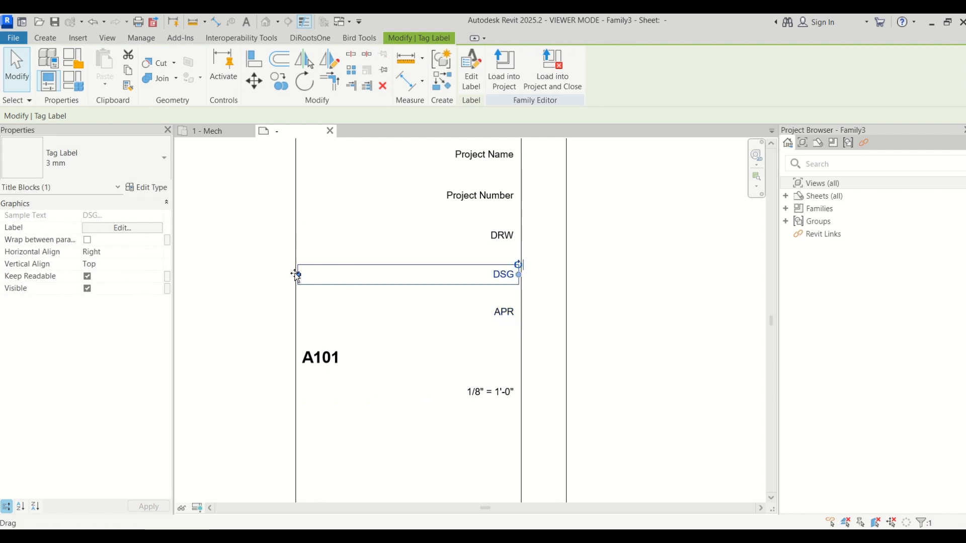
left_click_drag(297, 275, 474, 276)
left_click(317, 240)
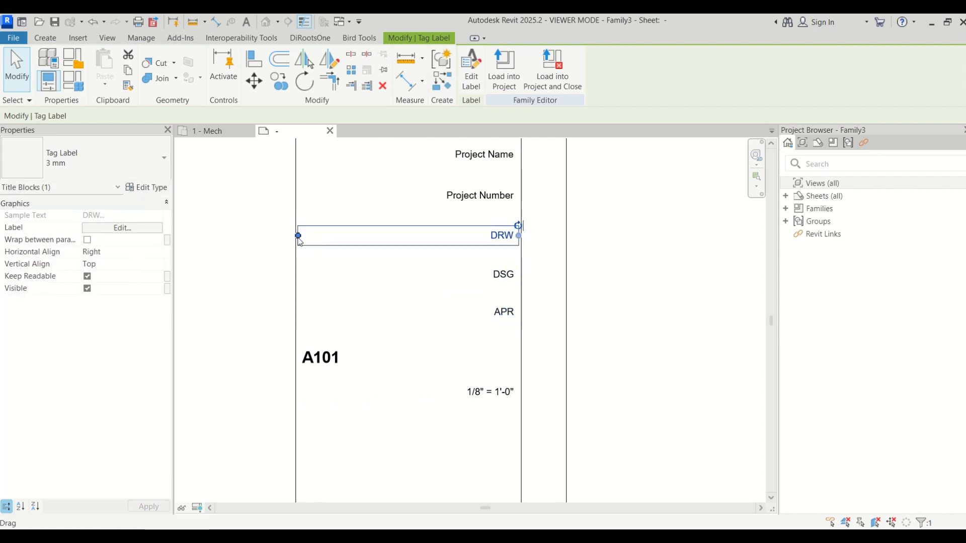
left_click_drag(299, 242, 453, 236)
Step: Narrow the Project Number and Project Name label boxes from their left ends, leaving Project Name about half the title strip's width
left_click(453, 197)
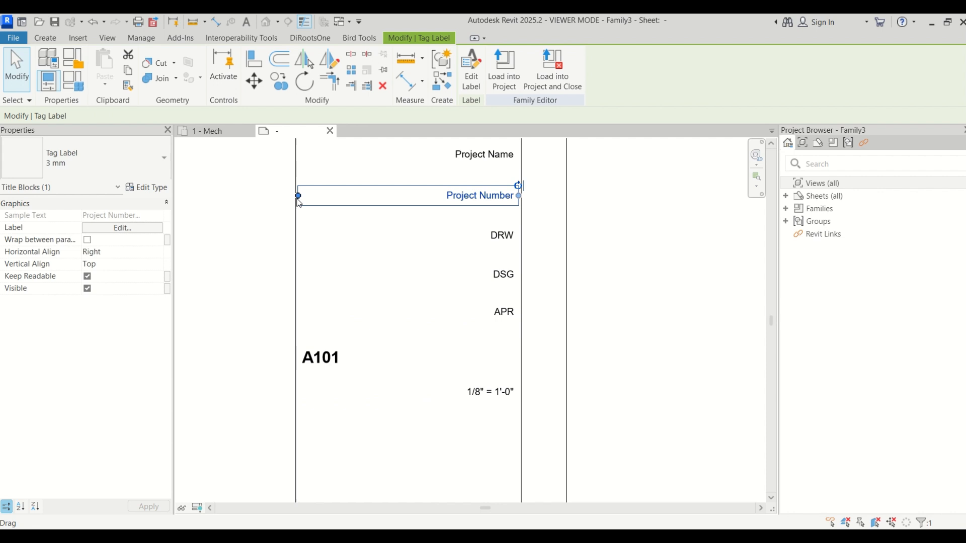
left_click_drag(299, 196, 414, 198)
left_click(336, 160)
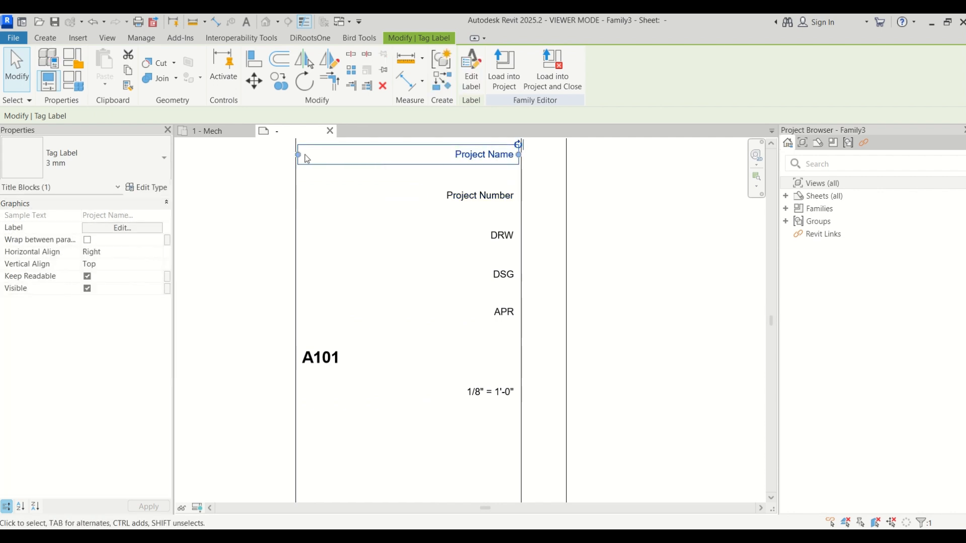
left_click_drag(305, 156, 446, 166)
left_click(405, 215)
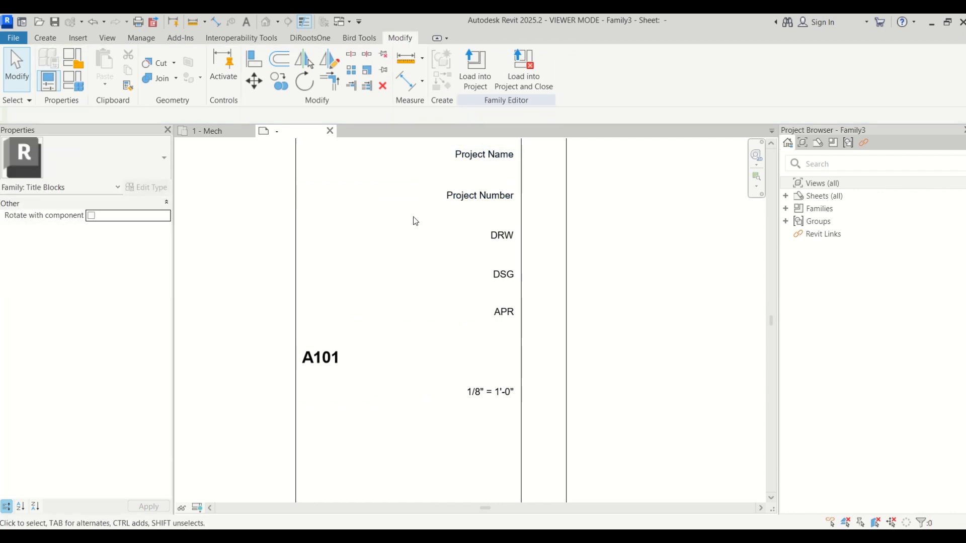
left_click(447, 155)
left_click_drag(446, 154, 405, 154)
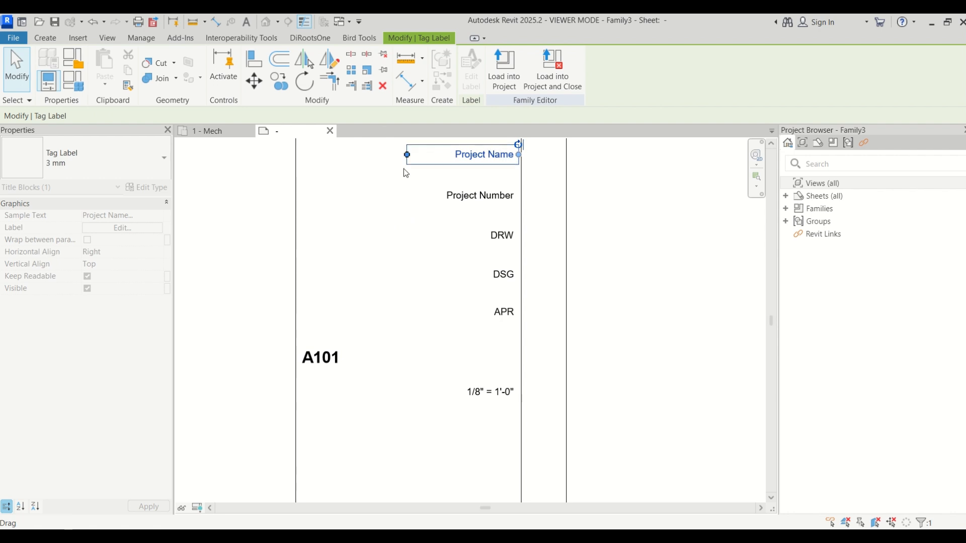
left_click(404, 244)
Step: Review the label layout in the title strip, including the Project Name, Sheet Number and Sheet Name labels
scroll(403, 244, "down", 2)
left_click(433, 200)
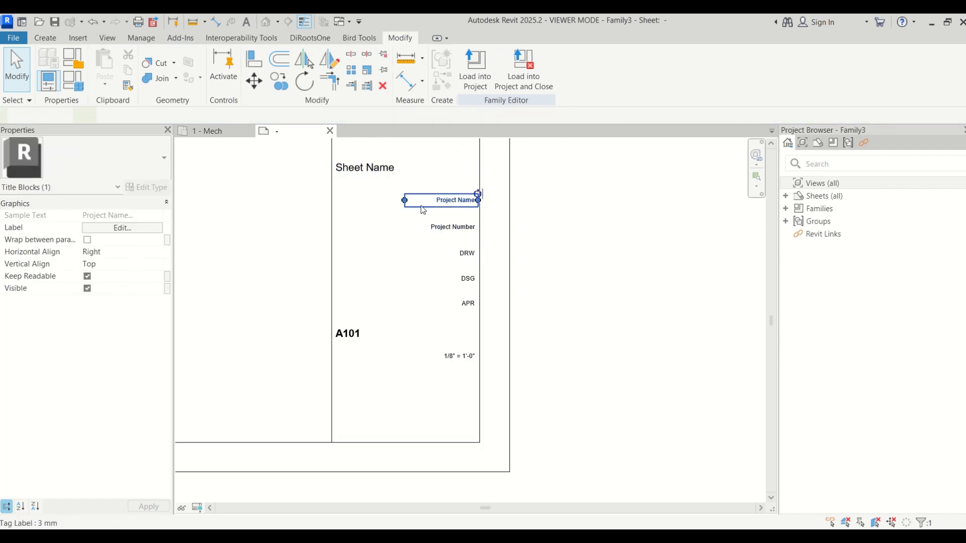
scroll(397, 199, "up", 2)
left_click(345, 258)
scroll(442, 287, "down", 2)
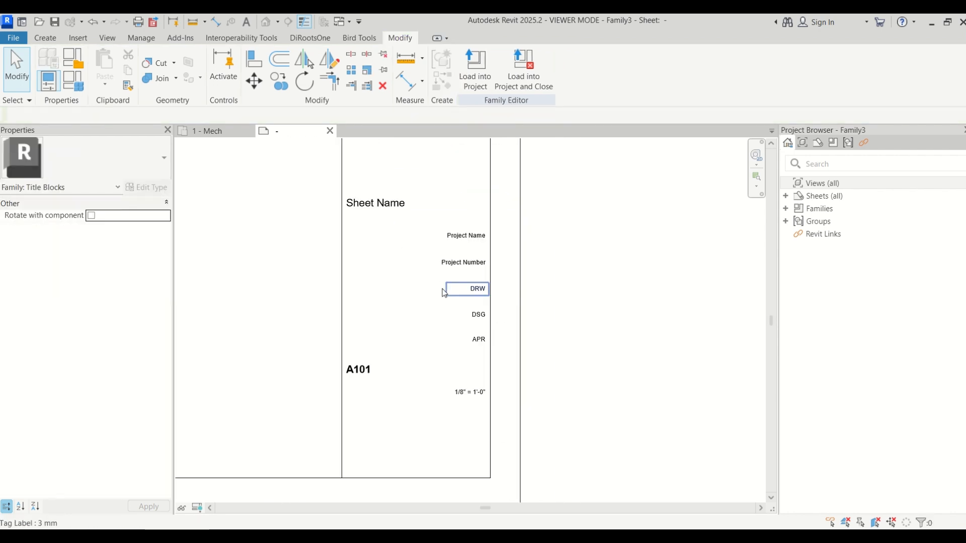
left_click(366, 367)
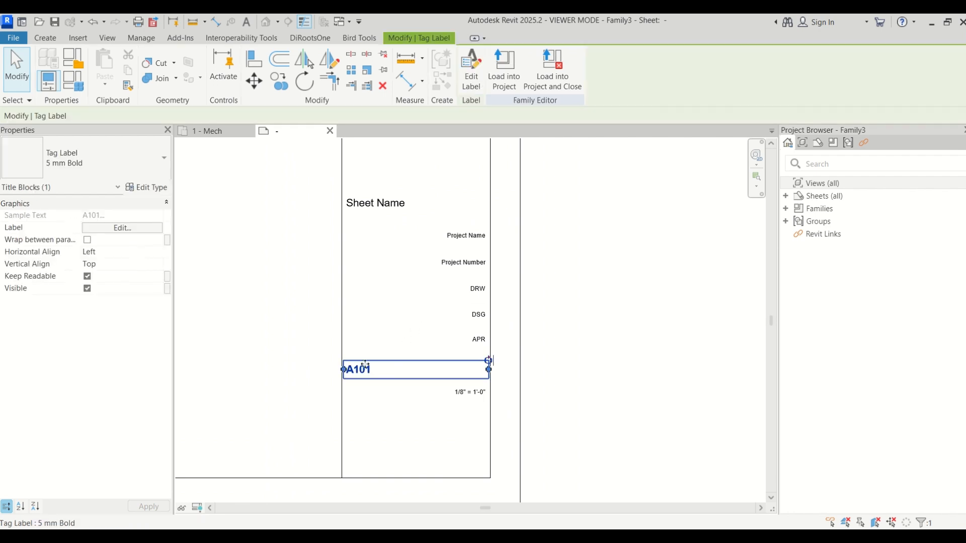
left_click(369, 214)
scroll(356, 292, "down", 2)
scroll(357, 296, "down", 1)
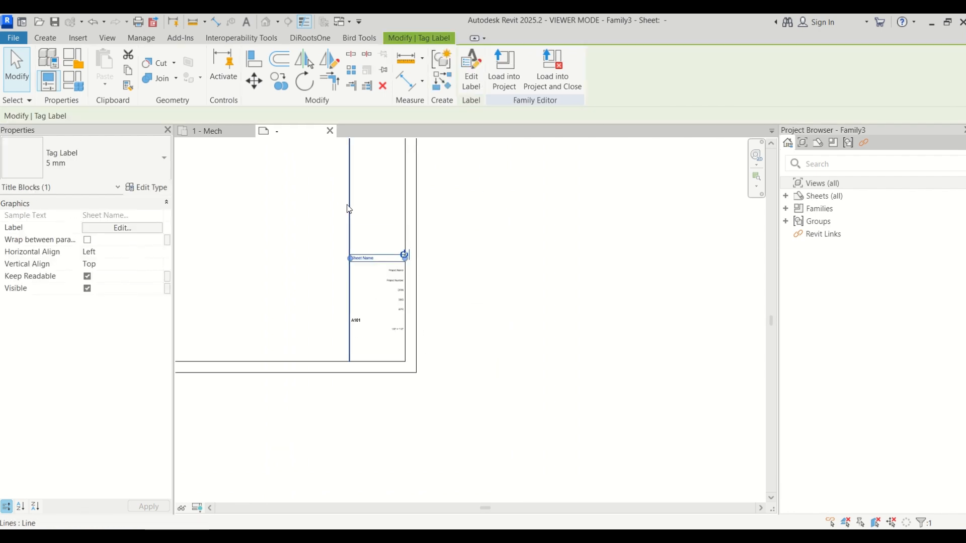
scroll(250, 302, "up", 1)
left_click(250, 302)
Step: Place a text note reading "Sheet Name" at the Sheet Name label, beside the title strip's left line
scroll(349, 296, "up", 2)
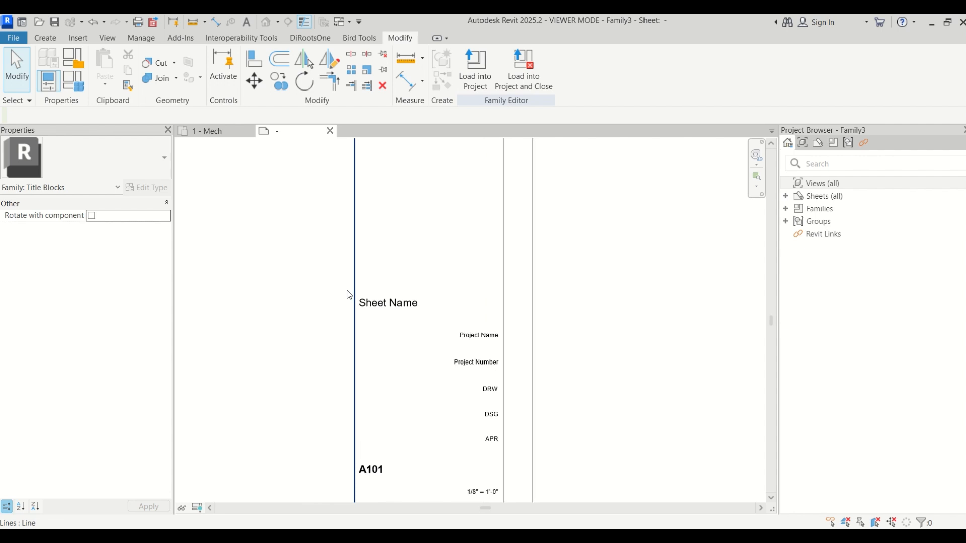
key("t")
key("x")
scroll(352, 297, "up", 3)
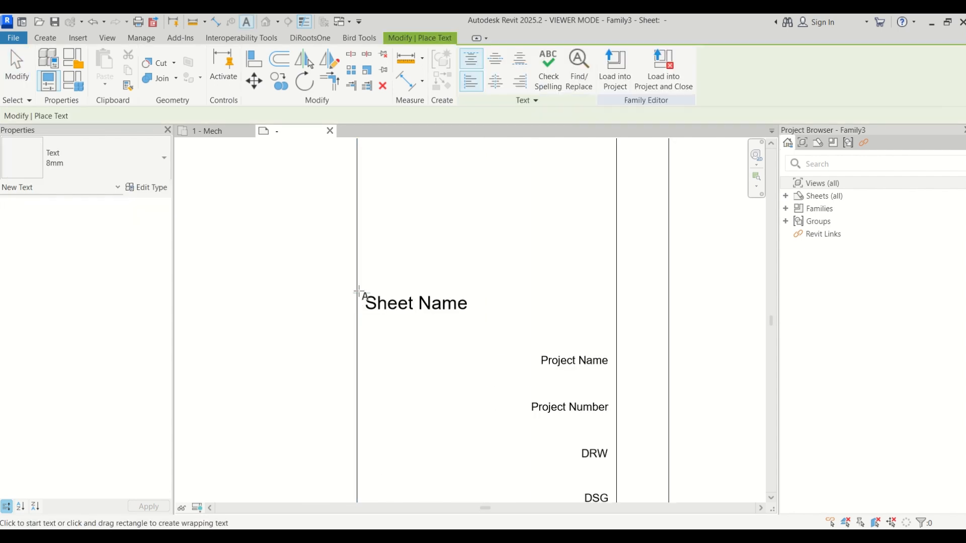
left_click(371, 272)
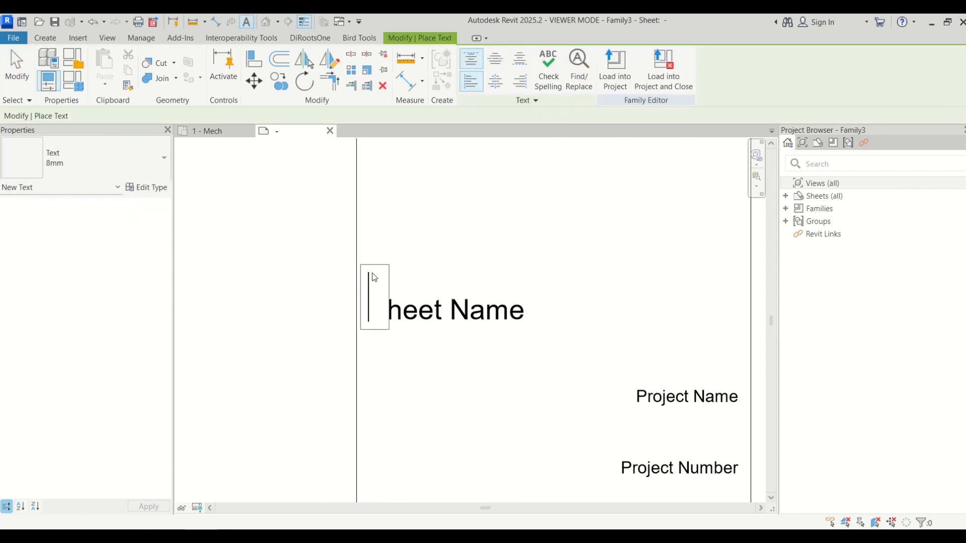
type("Shhe")
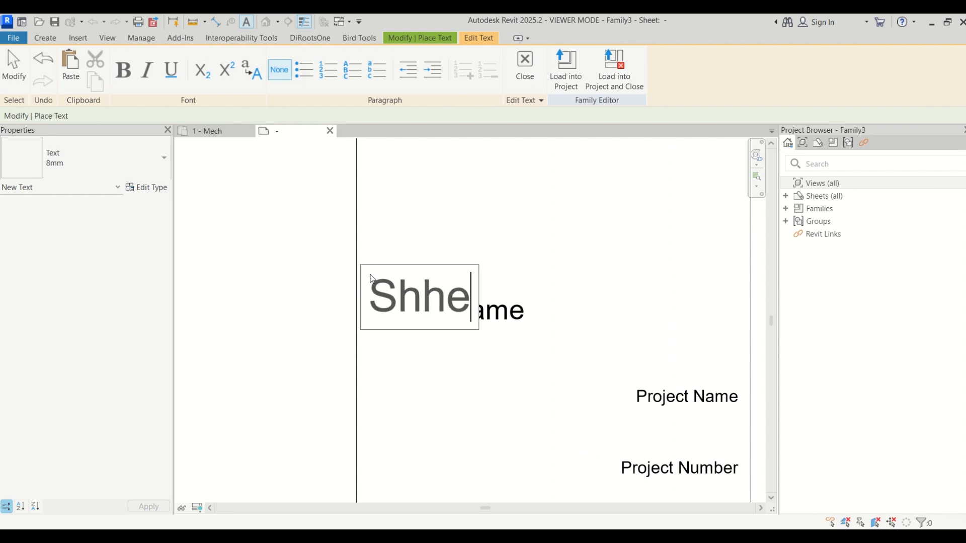
key("BackSpace")
key("BackSpace")
type("eet Name")
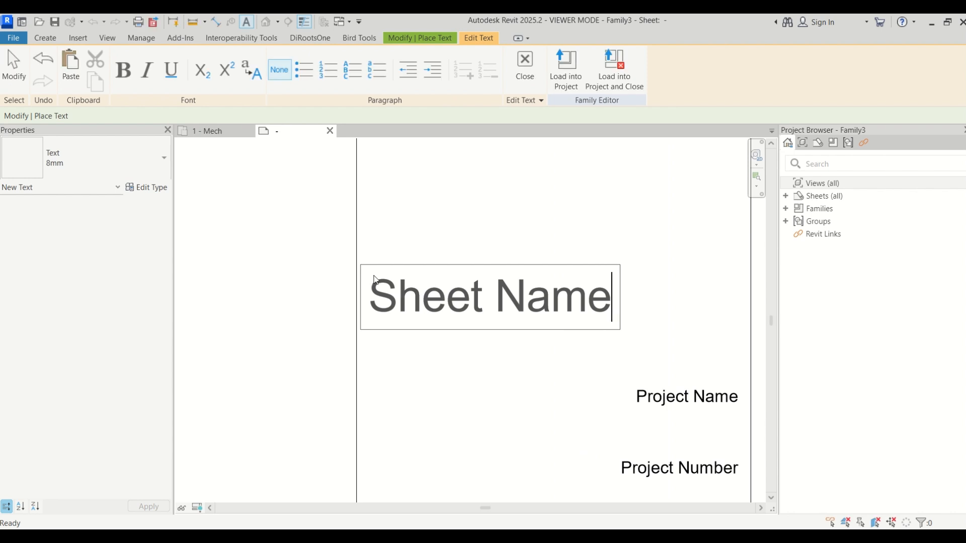
left_click(406, 262)
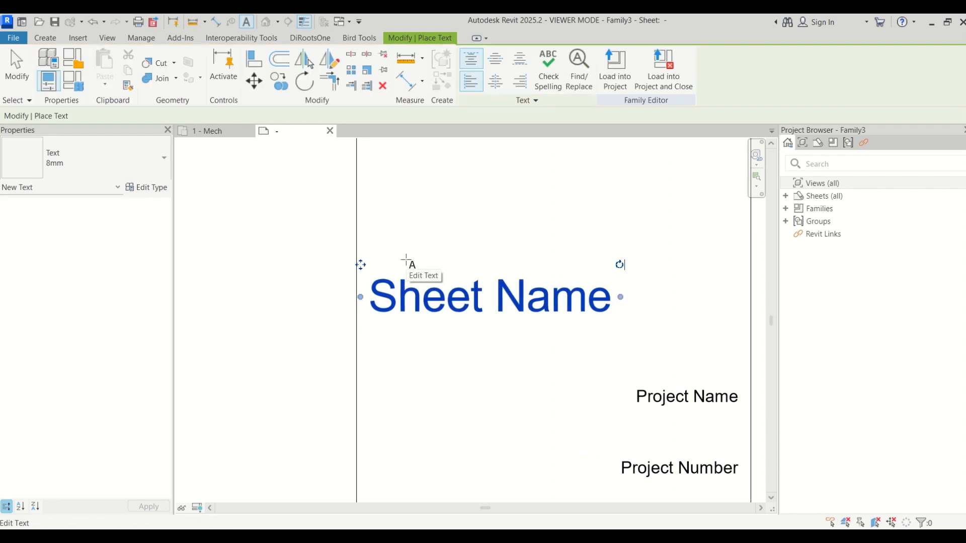
key("Escape")
Step: Duplicate the Sheet Name note's text type as "2mm" and set its text size to 2 mm
left_click(116, 159)
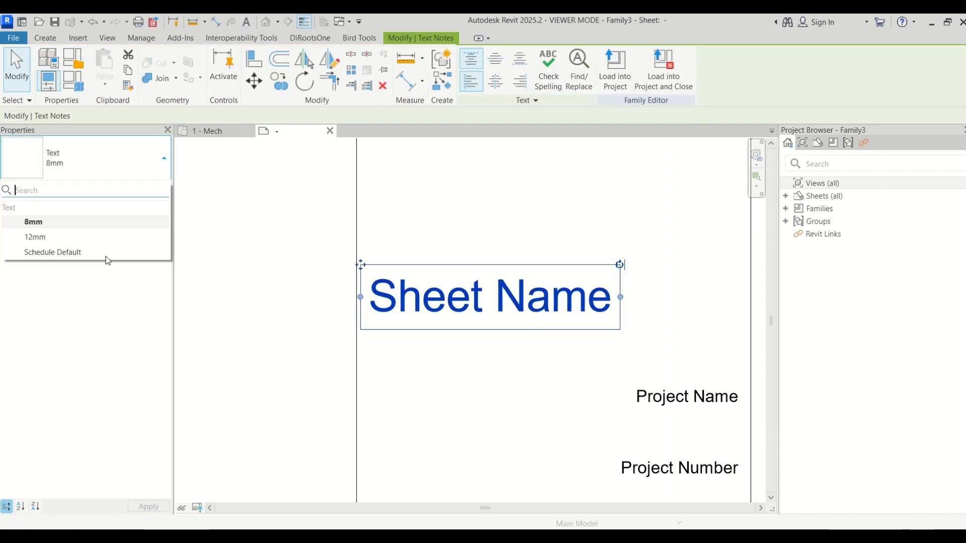
left_click(115, 141)
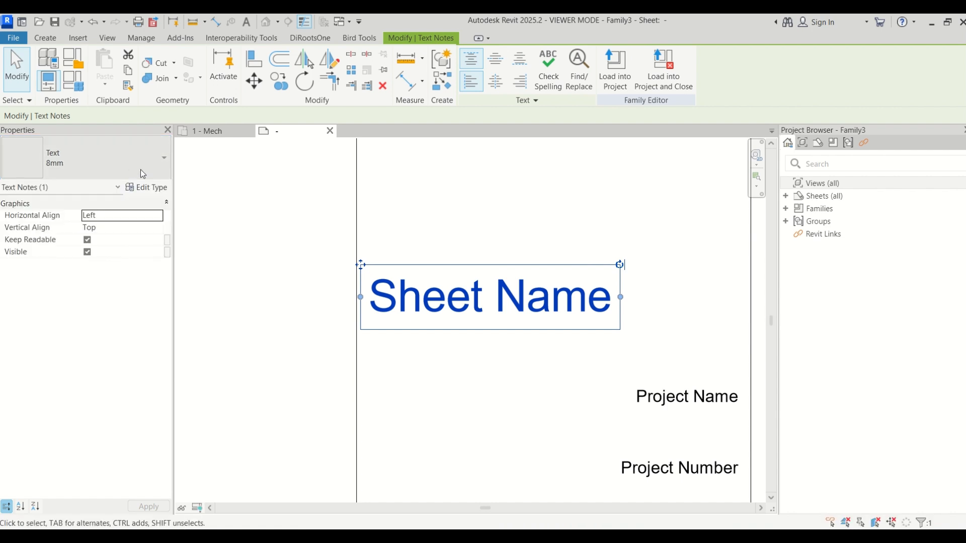
left_click(157, 190)
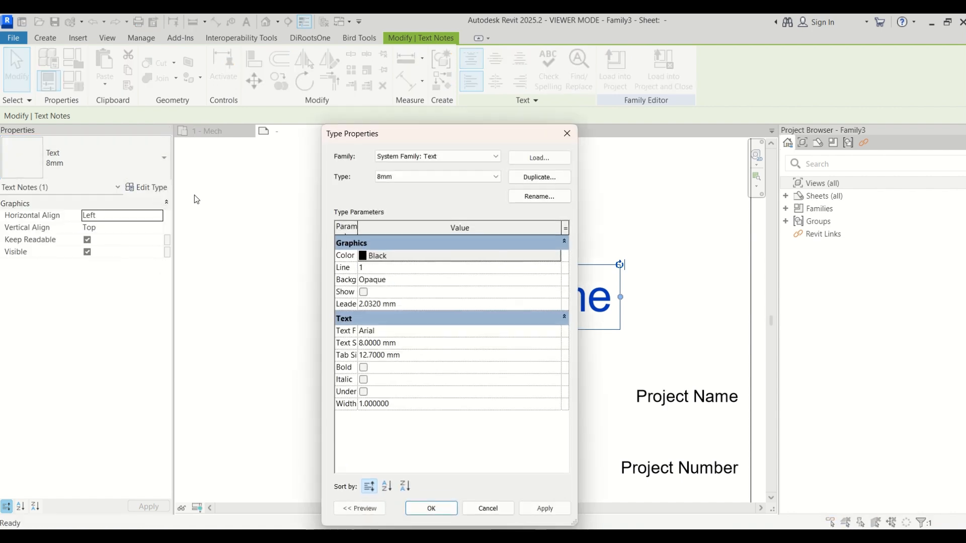
left_click(540, 177)
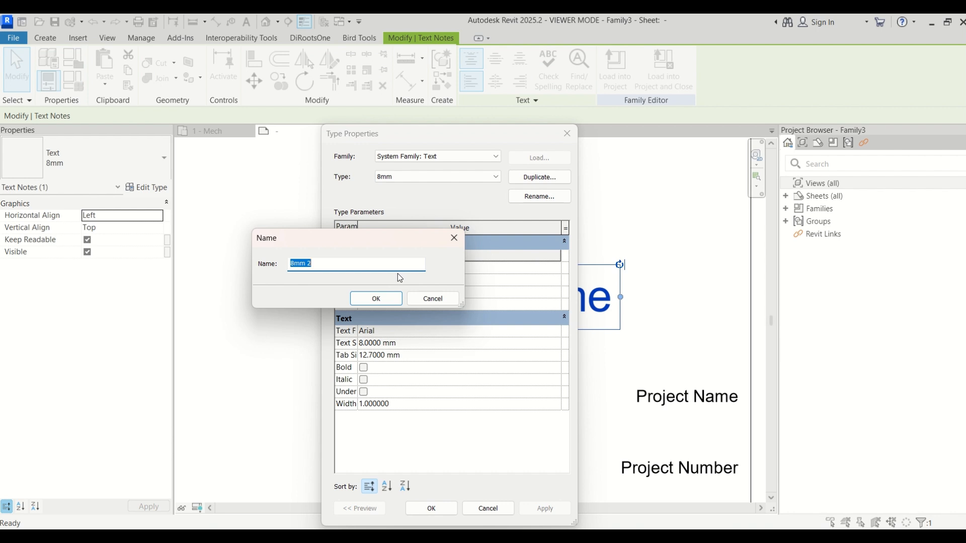
type("2mm")
left_click(373, 302)
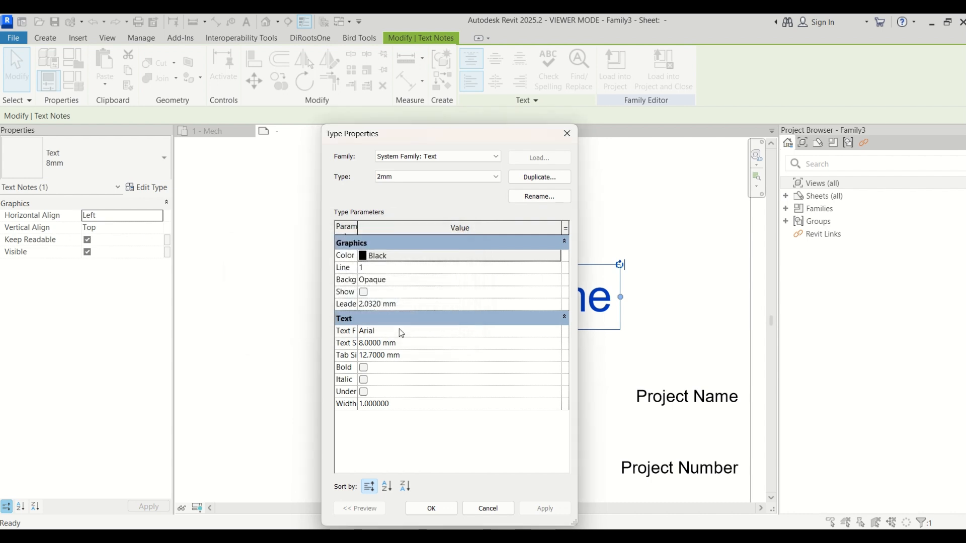
left_click(428, 344)
type("2")
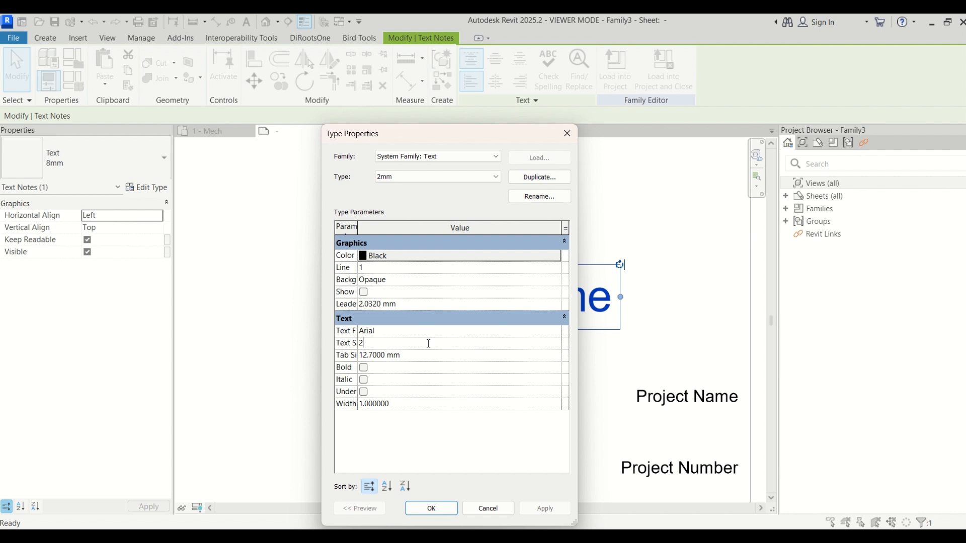
left_click(431, 508)
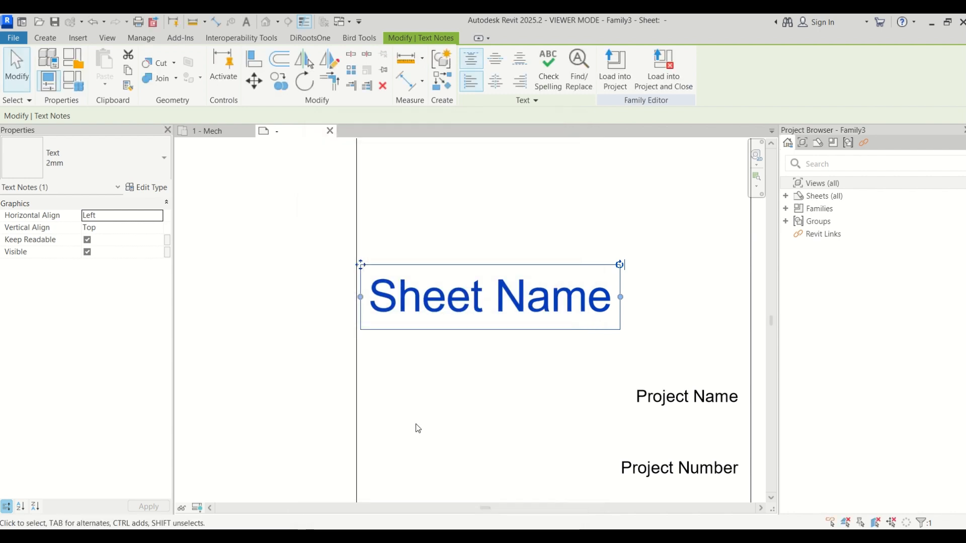
scroll(396, 281, "up", 2)
scroll(378, 287, "down", 2)
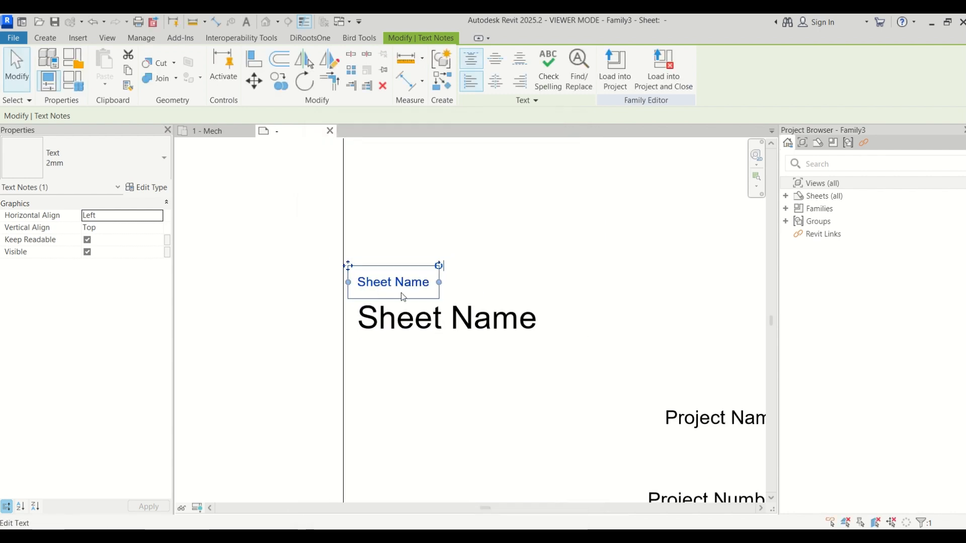
Step: Copy the small Sheet Name caption down to the Project Name label's row and change its text to "Project Name"
left_click(537, 331)
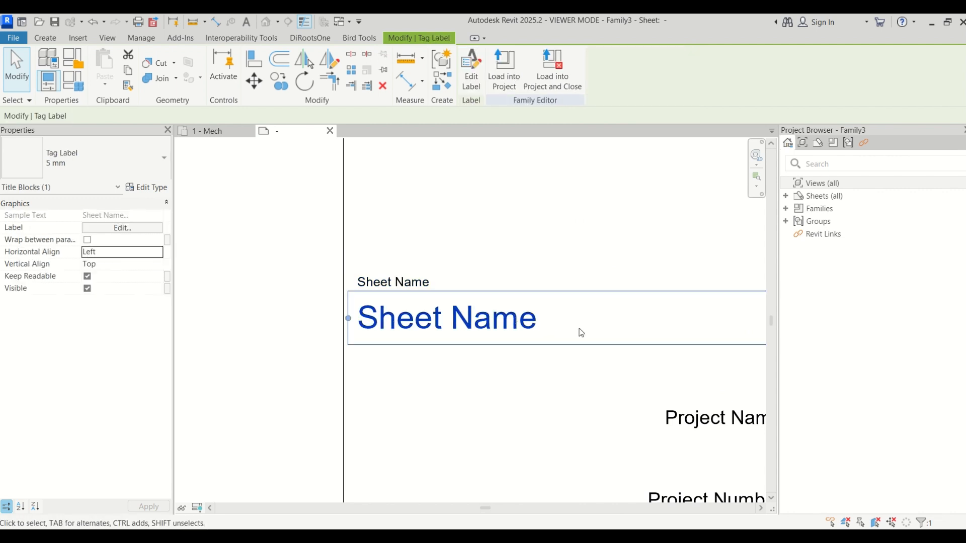
scroll(398, 302, "down", 3)
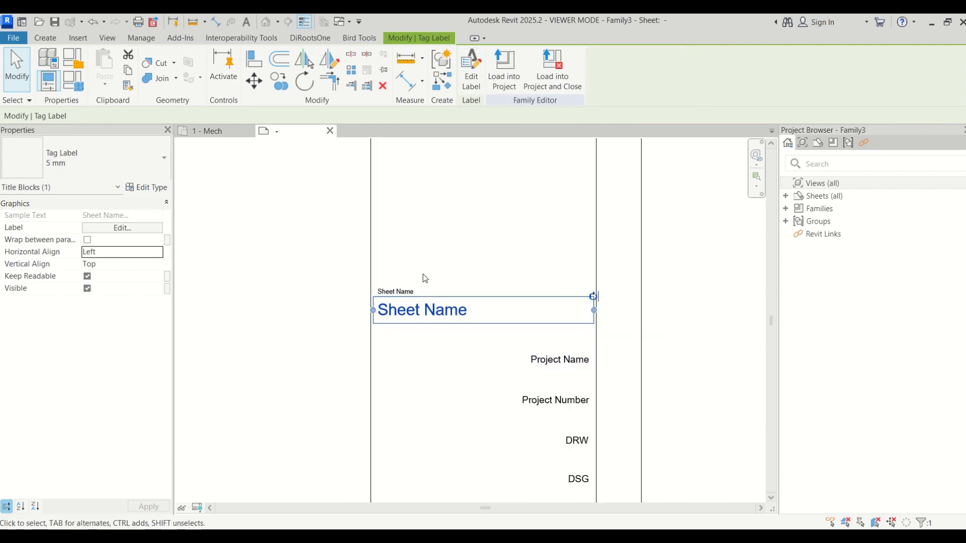
scroll(423, 276, "down", 2)
left_click(407, 285)
scroll(406, 283, "up", 2)
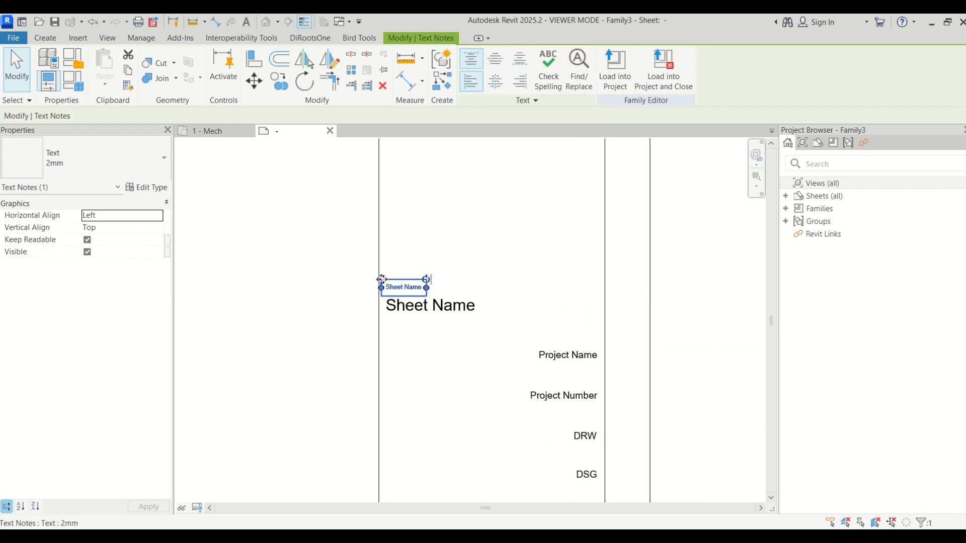
left_click_drag(385, 284, 362, 355)
double_click(405, 354)
type("Project Name")
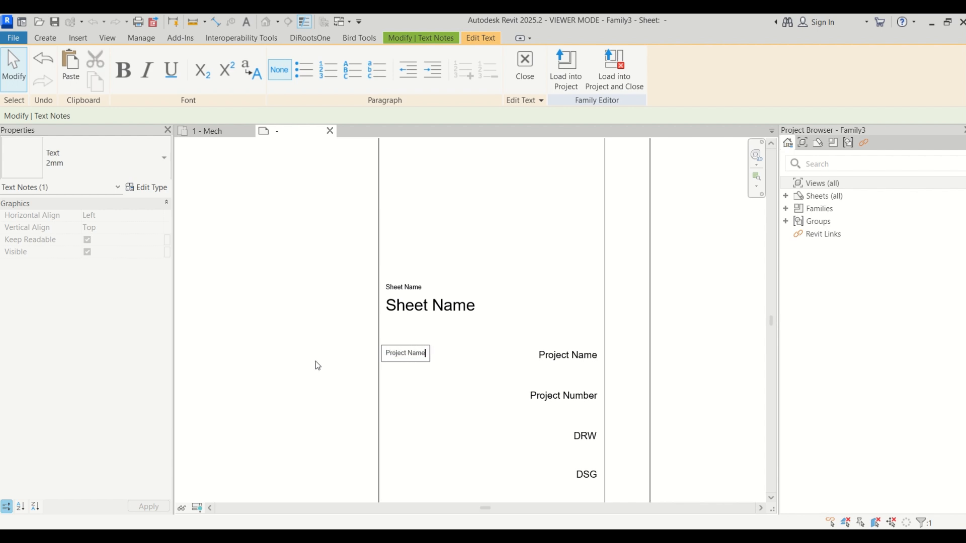
left_click(446, 392)
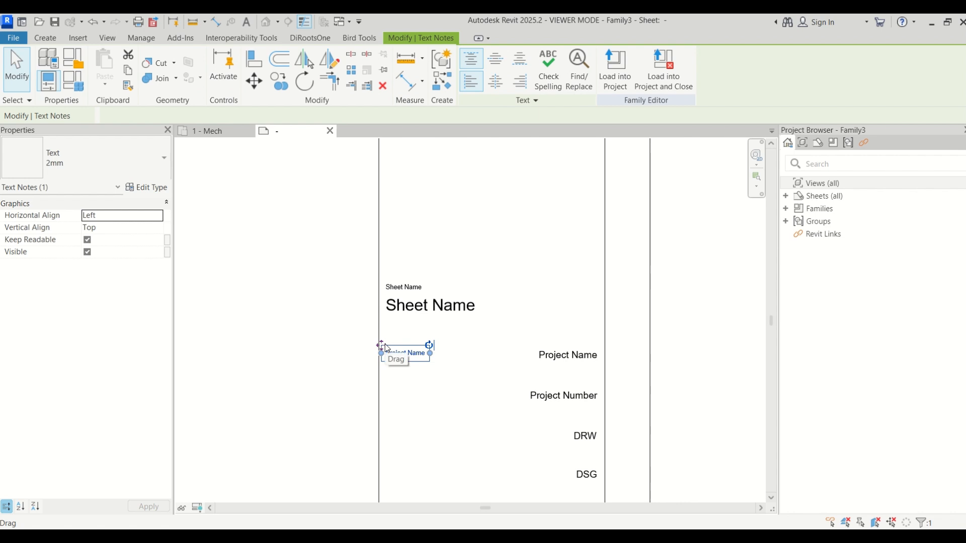
Step: Copy the Project Name caption down to the Project Number label's row and change its text to "Project Number"
left_click_drag(386, 353, 416, 414, "ctrl")
double_click(427, 397)
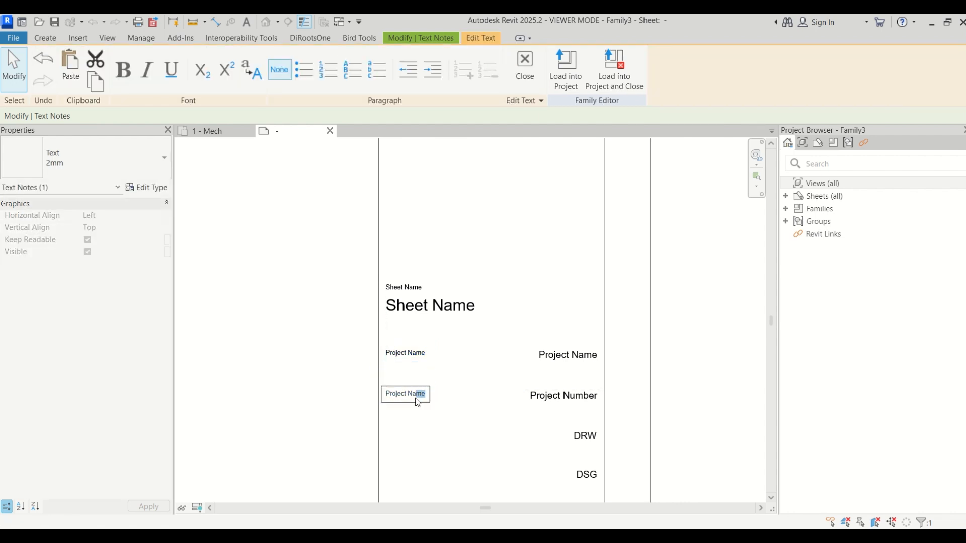
type("umber")
left_click(416, 420)
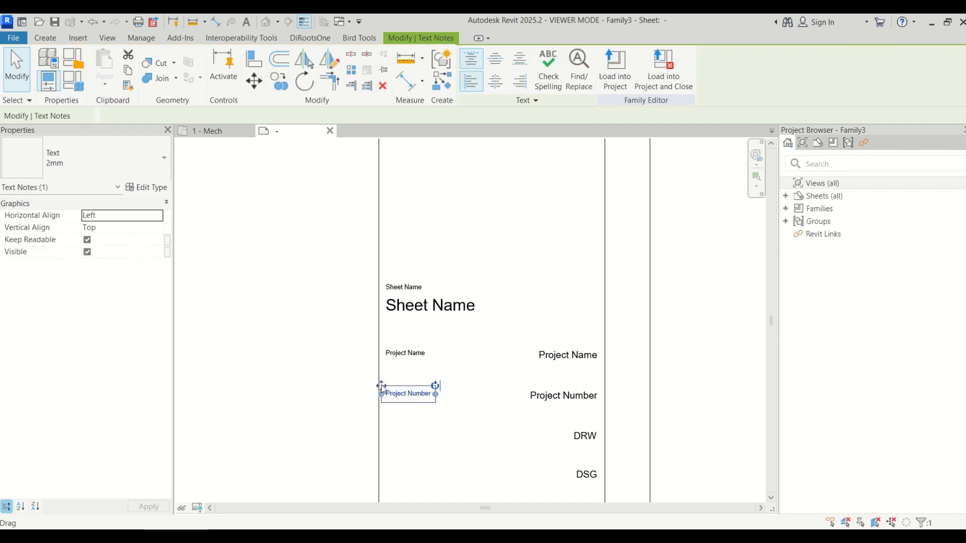
Step: Copy the Project Number caption down to the DRW label's row and change its text to "Drawn By"
left_click_drag(382, 387, 362, 440, "ctrl")
double_click(412, 433)
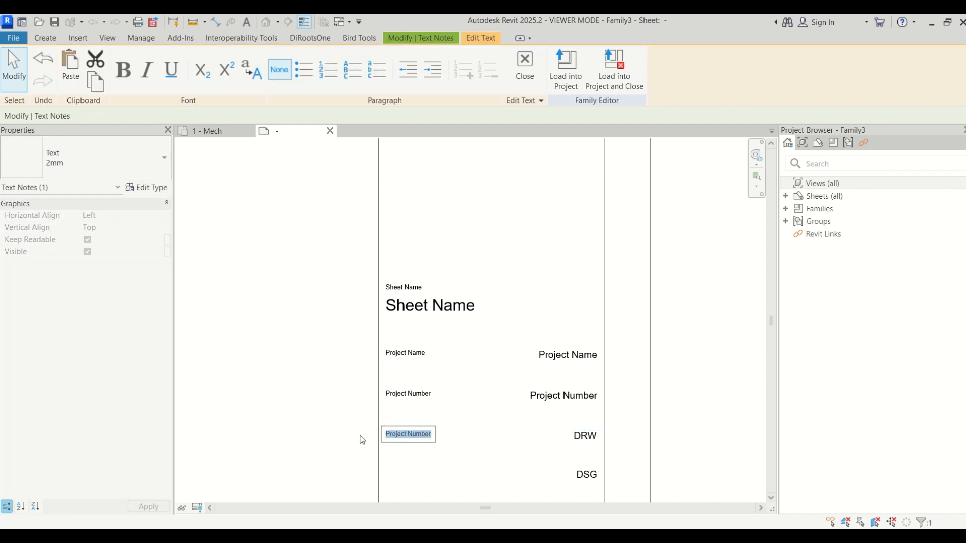
type("Draw")
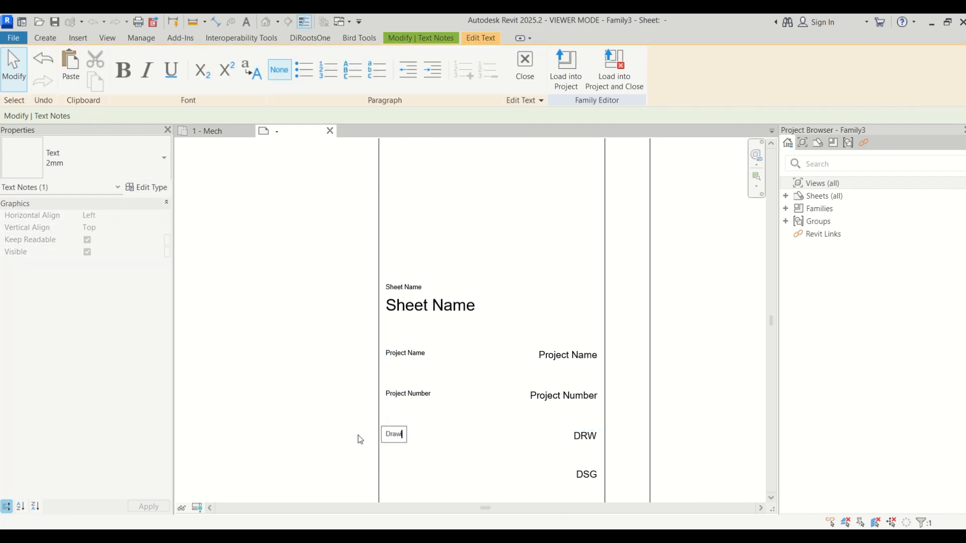
type("n By")
left_click(446, 469)
Step: Copy the Drawn By caption down to the DSG label's row and change its text to "Designed By"
scroll(380, 300, "down", 2)
scroll(443, 427, "up", 2)
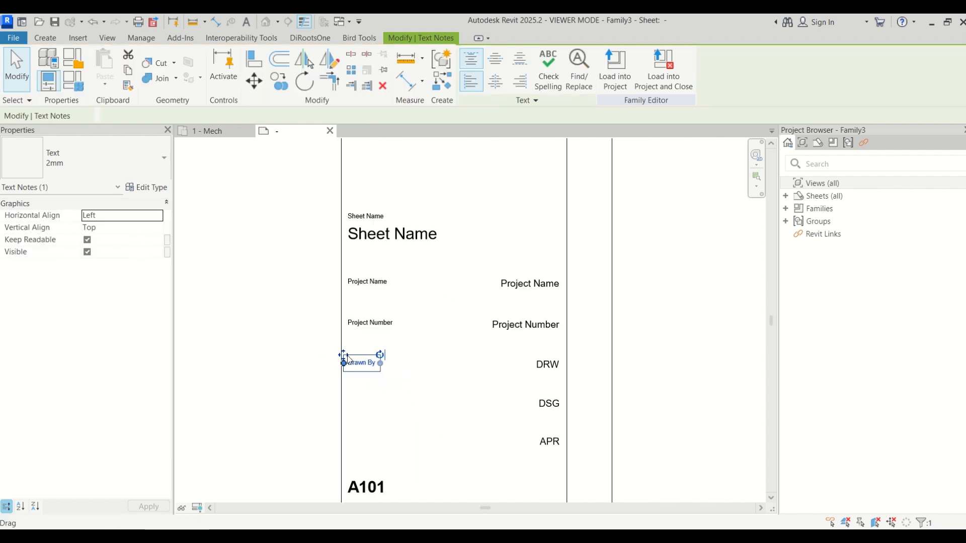
left_click_drag(349, 360, 349, 399, "ctrl")
double_click(363, 403)
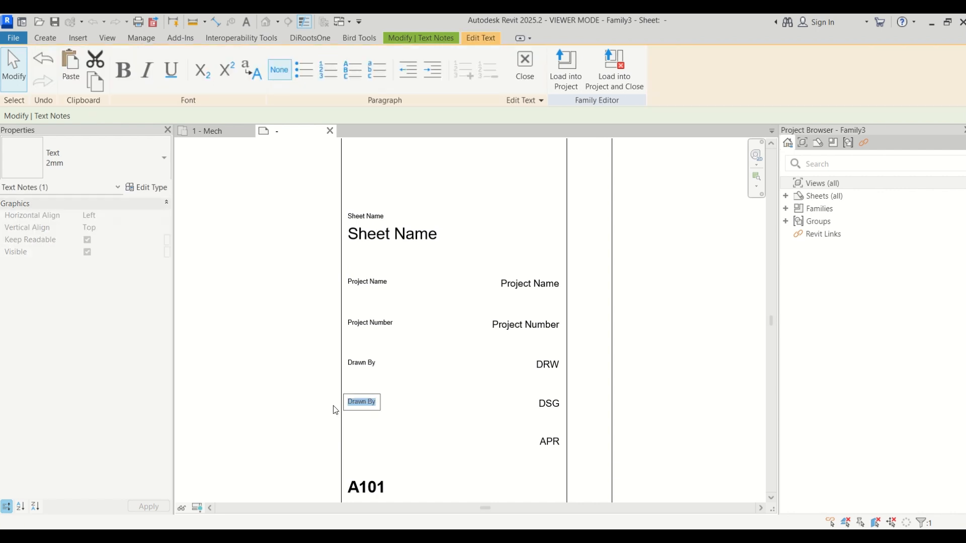
type("Design")
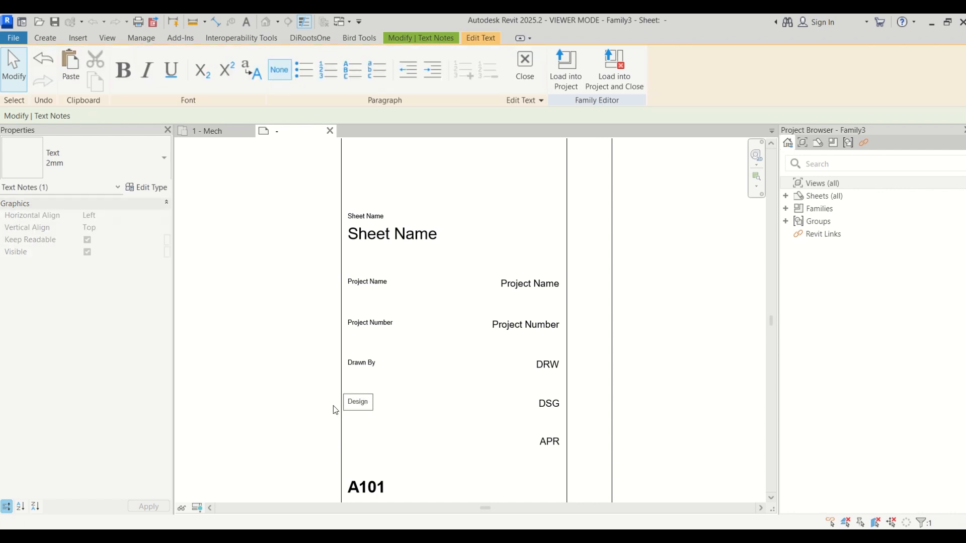
type("ed By")
left_click(296, 404)
Step: Move the Designed By caption down to the APR label's row and change its text to "Approved By"
scroll(373, 408, "up", 2)
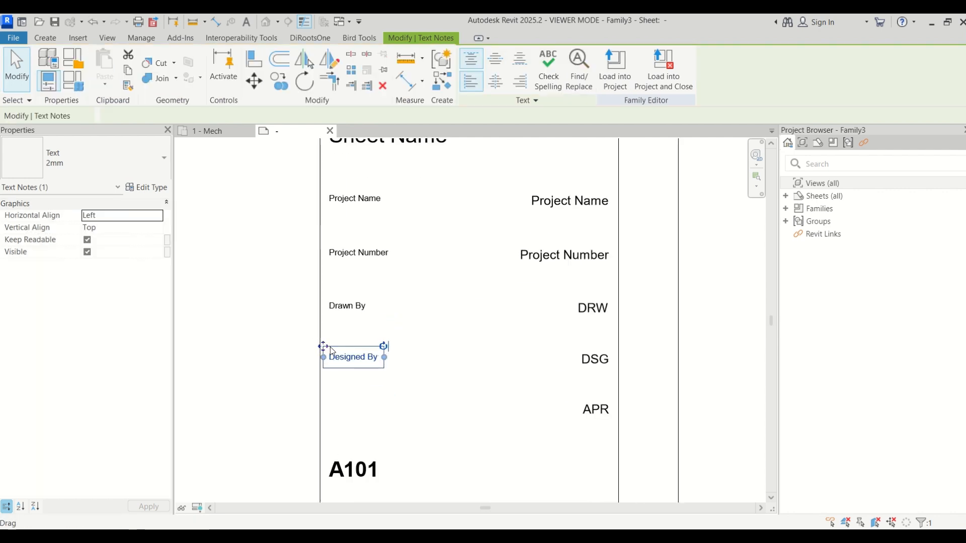
left_click_drag(324, 347, 323, 397)
double_click(354, 417)
left_click_drag(381, 408, 321, 413)
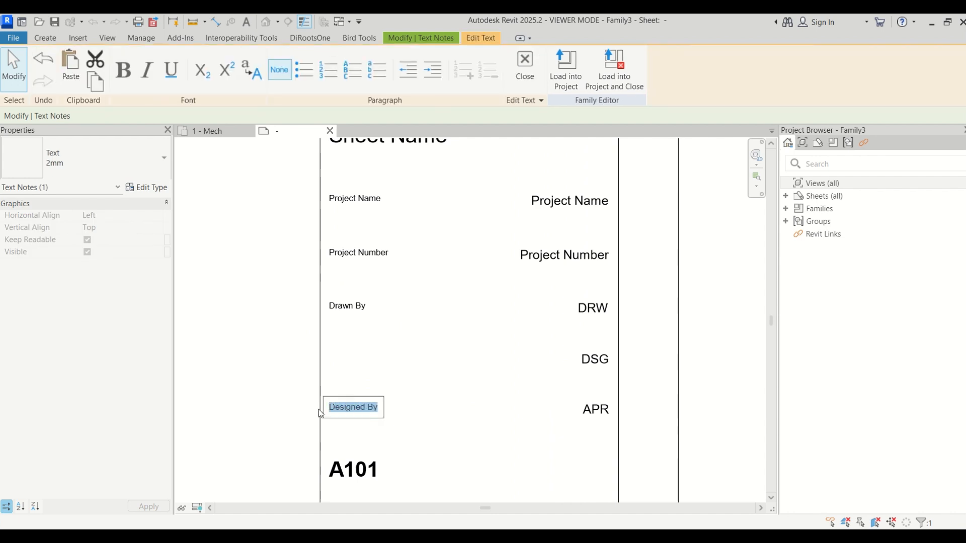
type("Approved")
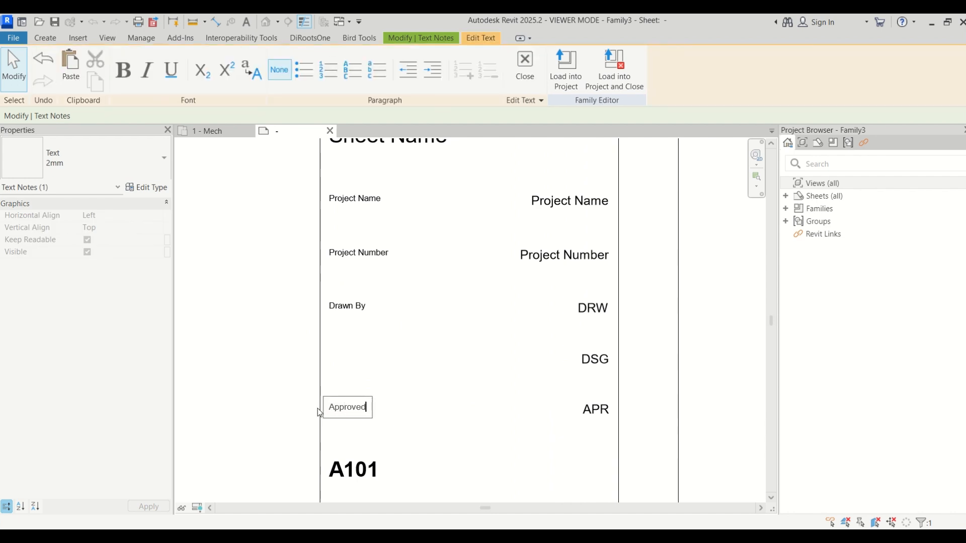
type(" By")
left_click(272, 409)
Step: Copy the Approved By caption to just above the A101 label and change its text to "Drawing Number"
scroll(276, 334, "down", 3)
scroll(330, 429, "up", 3)
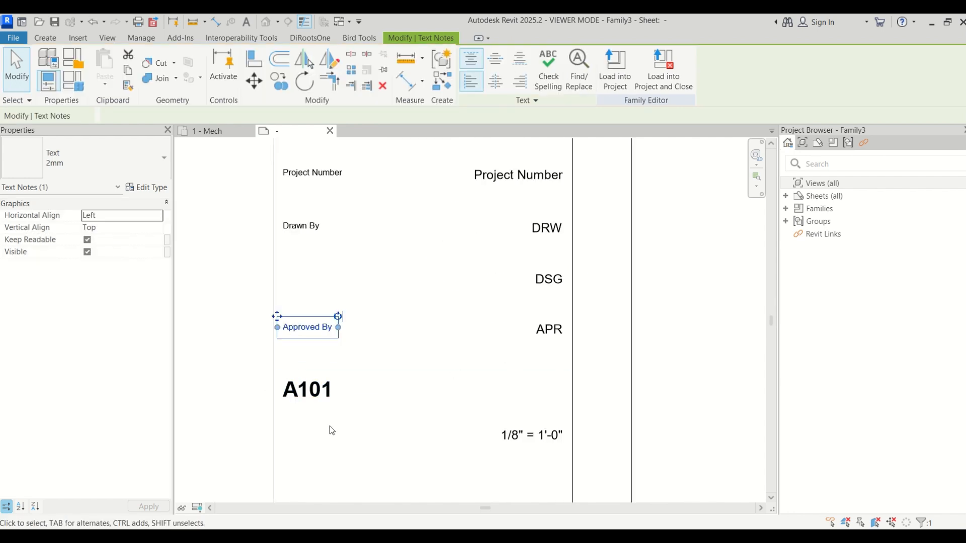
left_click(289, 329)
left_click(290, 306)
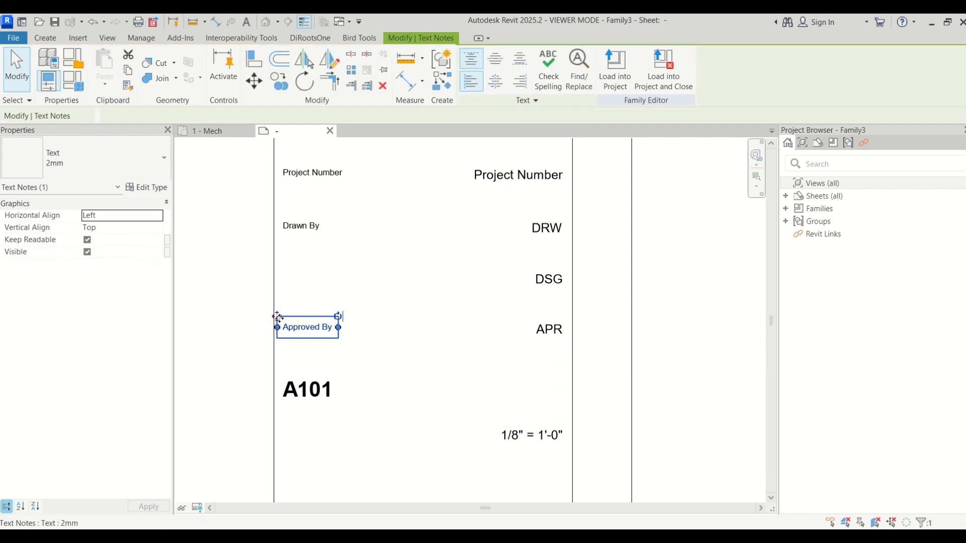
left_click_drag(280, 324, 280, 360)
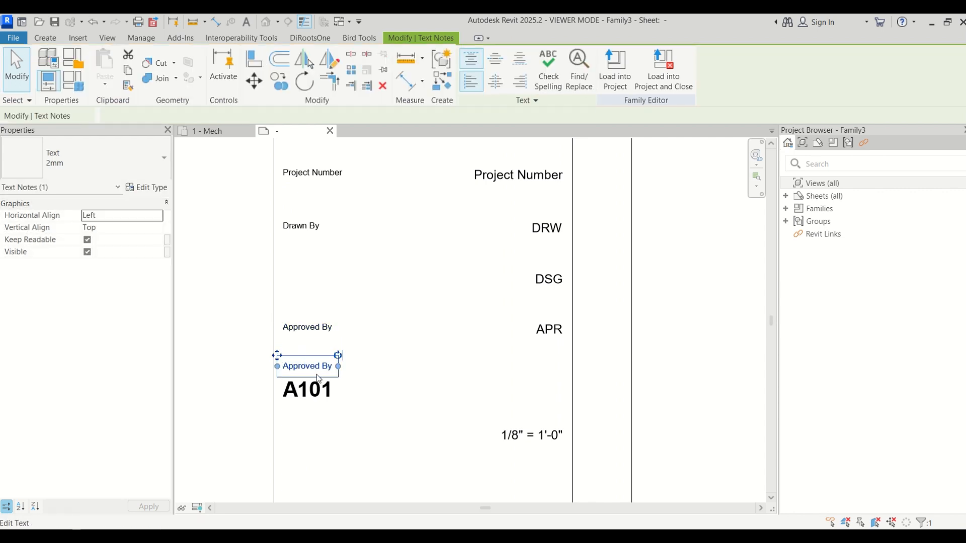
left_click(334, 374)
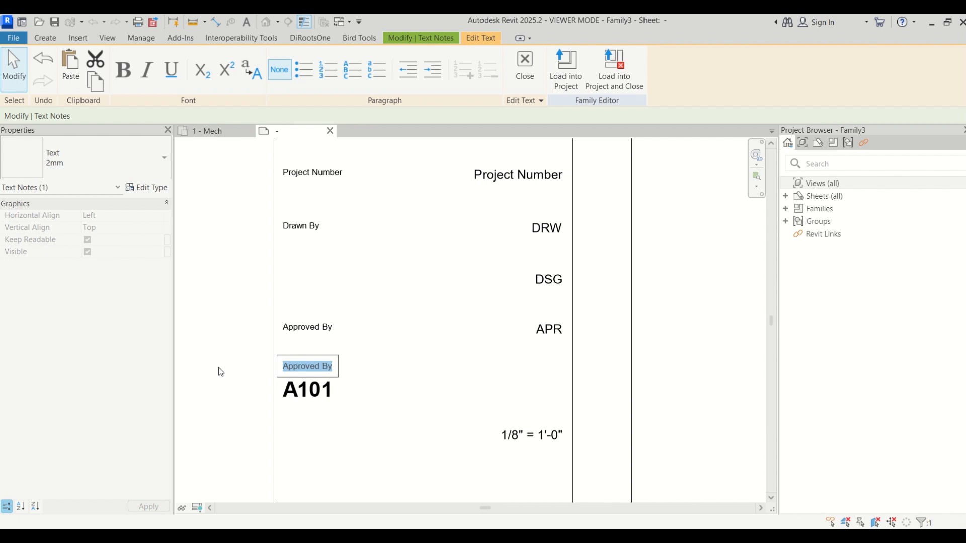
type("Dra")
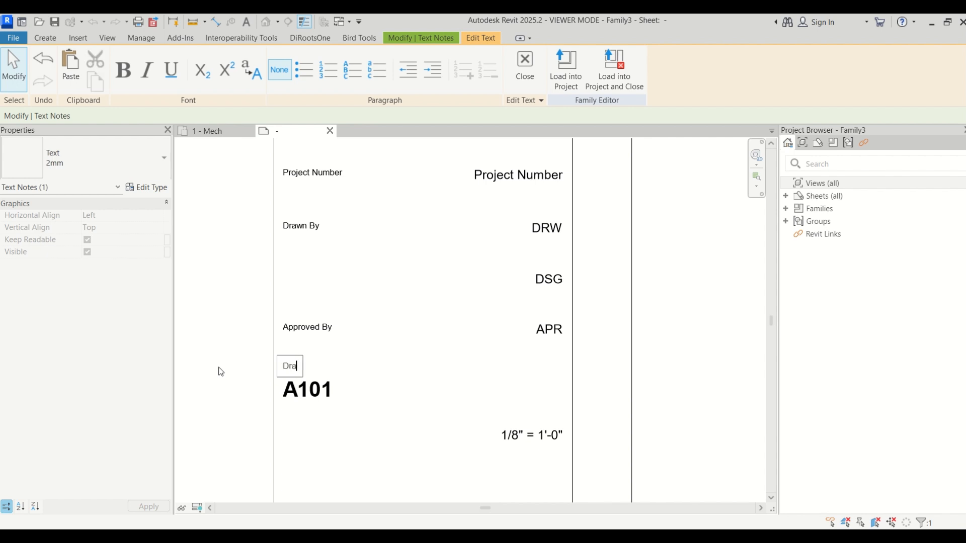
type("wing Number")
left_click(218, 366)
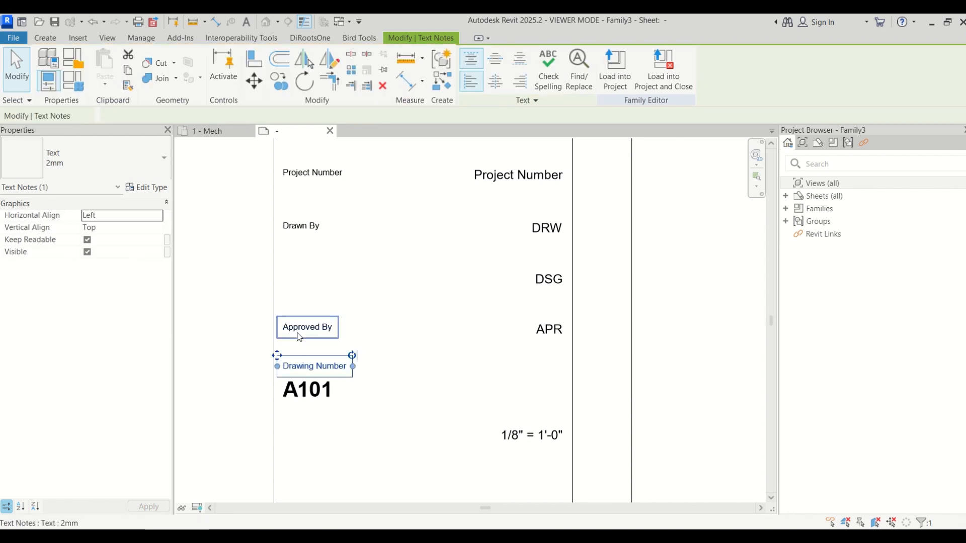
Step: Move the Drawing Number caption down to the scale label's row and change its text to "Scale"
scroll(298, 333, "down", 3)
scroll(303, 373, "up", 2)
left_click(304, 373)
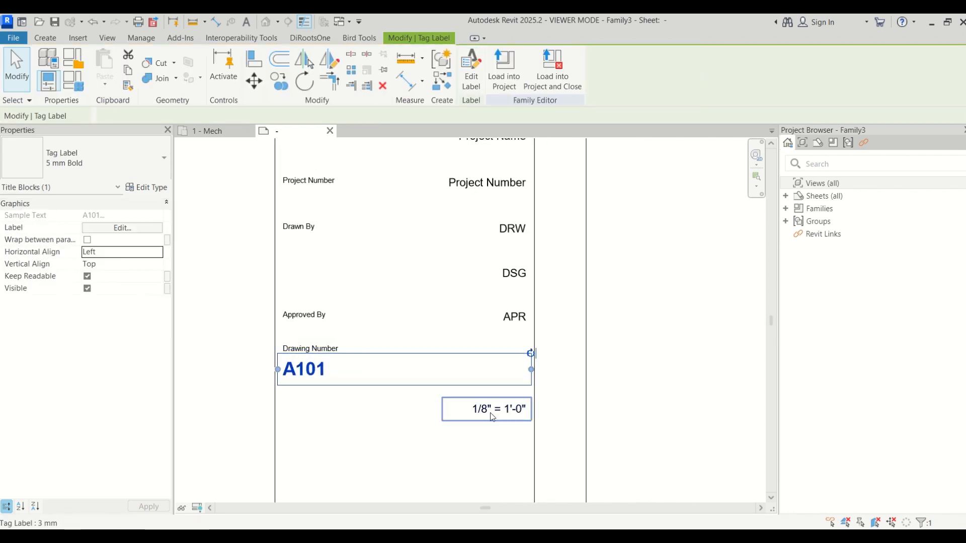
left_click(307, 350)
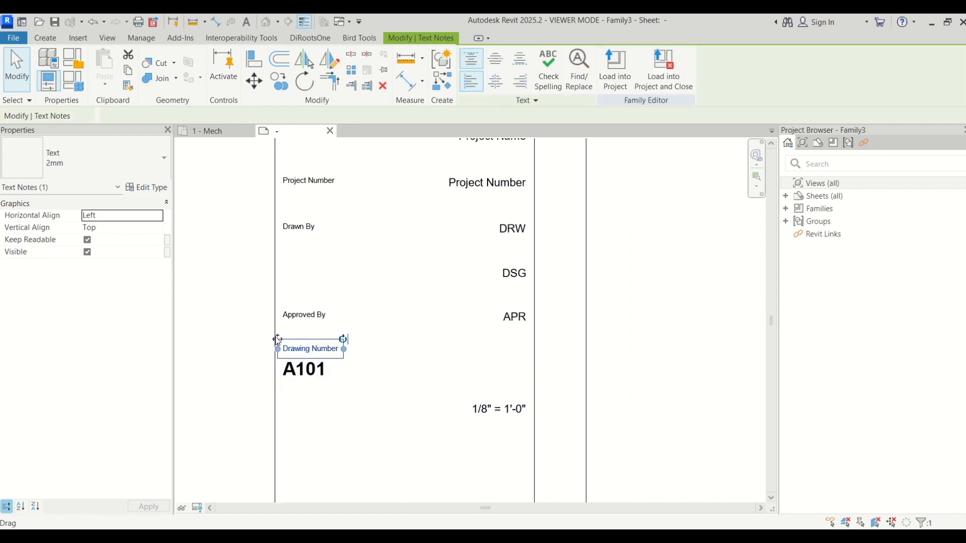
left_click_drag(276, 341, 277, 396, "ctrl")
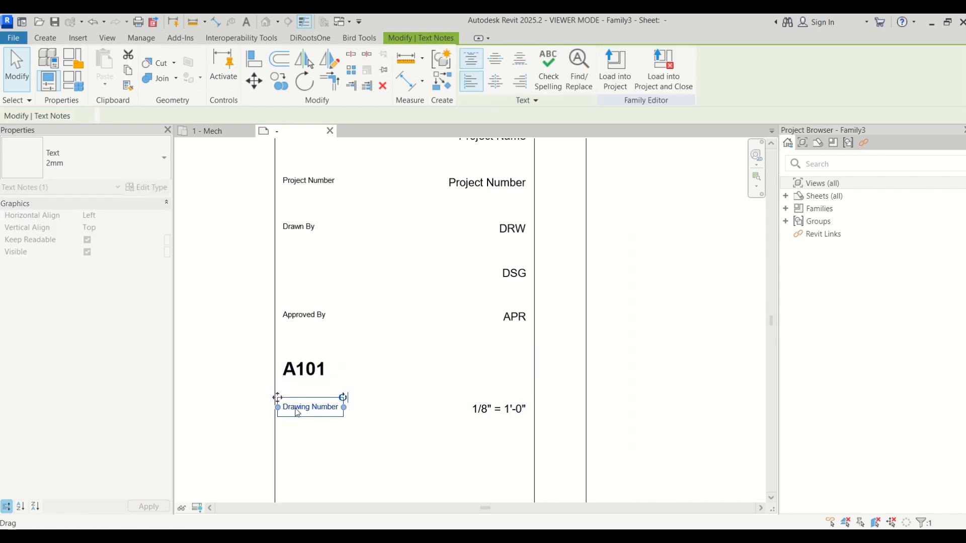
left_click(299, 408)
left_click_drag(339, 409, 218, 409)
type("Scale")
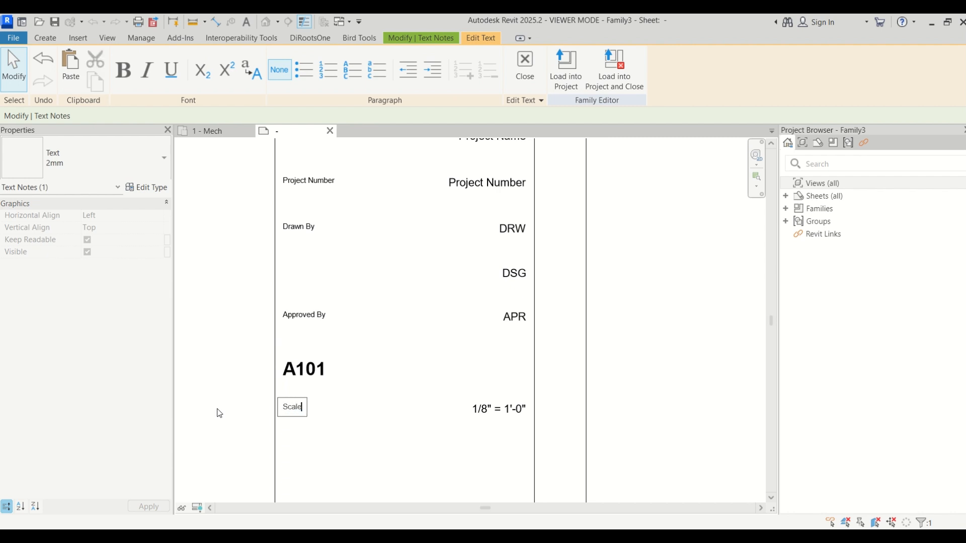
left_click(432, 351)
scroll(433, 353, "down", 3)
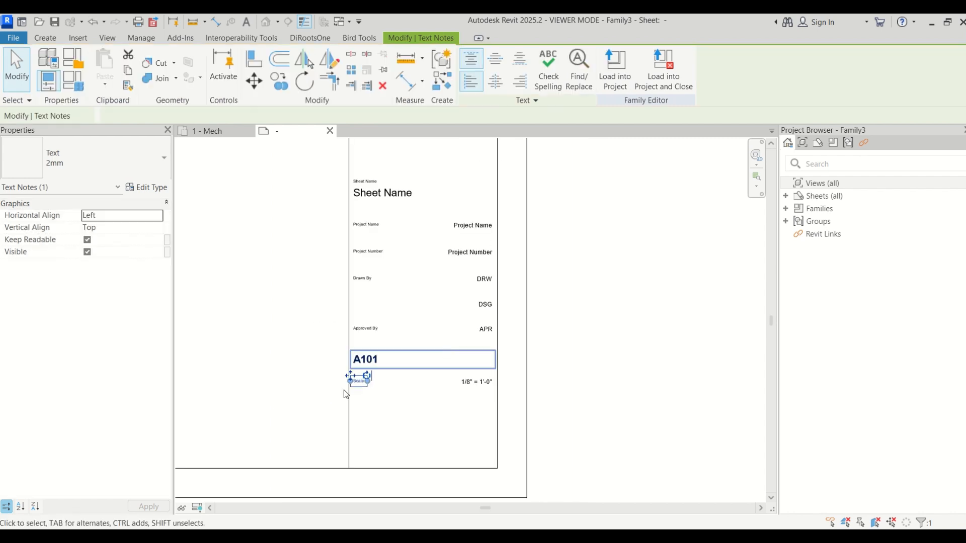
left_click(316, 381)
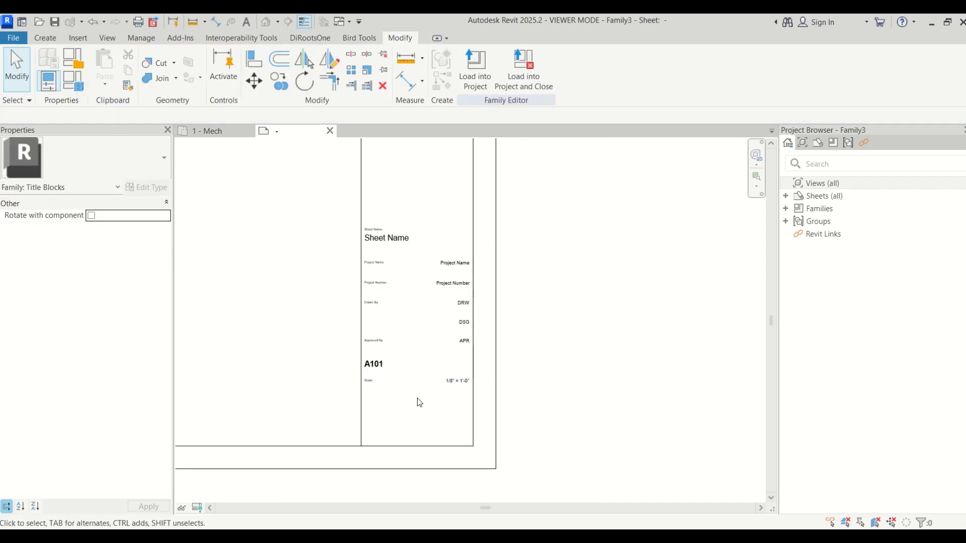
Step: Move all labels and captions of the title strip down together until the scale row sits just above the inner border
left_click_drag(315, 201, 566, 446)
key("Down")
key("Down")
key("Down")
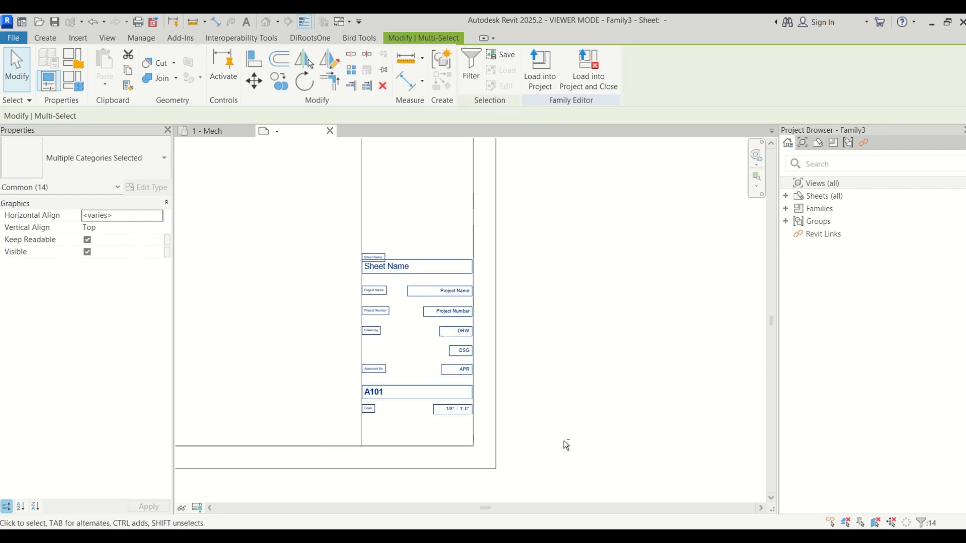
key("Down")
key("Down")
key("Down")
key("Down")
key("Down")
key("Down")
key("Down")
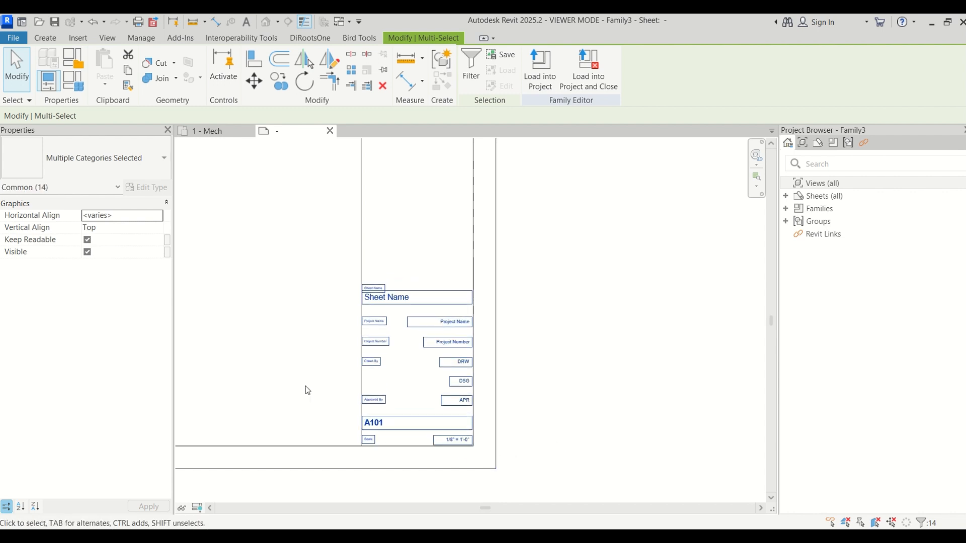
key("Escape")
Step: Change the Project Name, Project Number, DRW, DSG and APR labels to the 5 mm label type
scroll(361, 330, "up", 2)
scroll(632, 386, "down", 2)
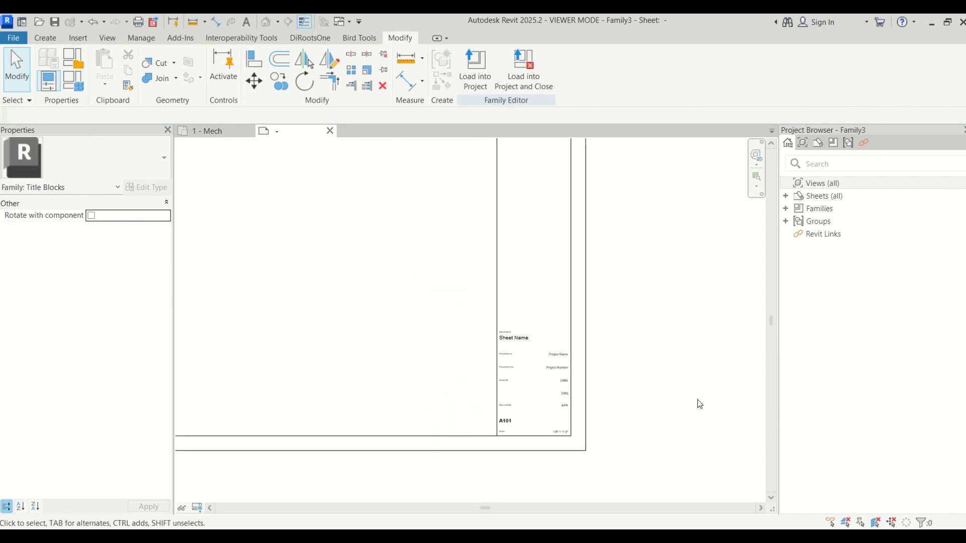
scroll(438, 390, "down", 1)
scroll(499, 380, "up", 2)
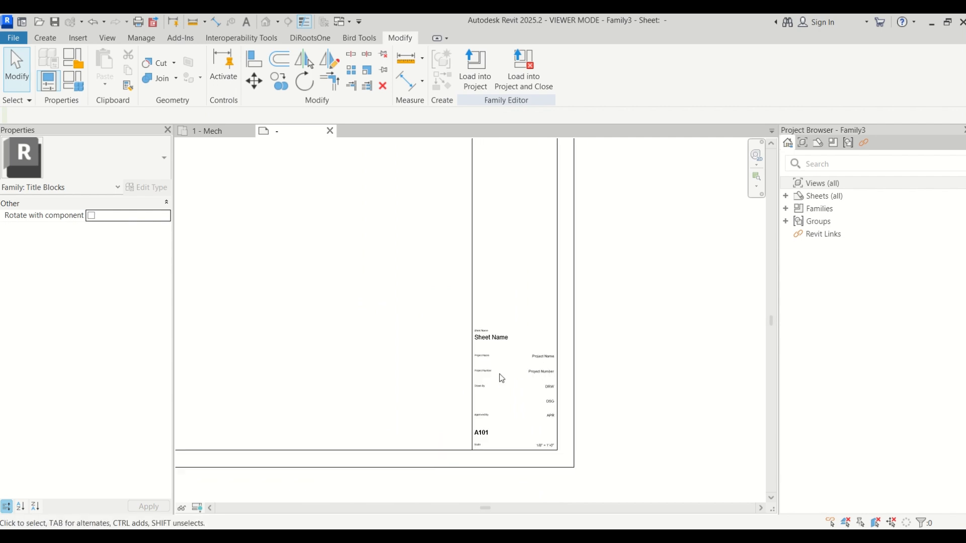
scroll(502, 371, "down", 3)
scroll(408, 362, "up", 1)
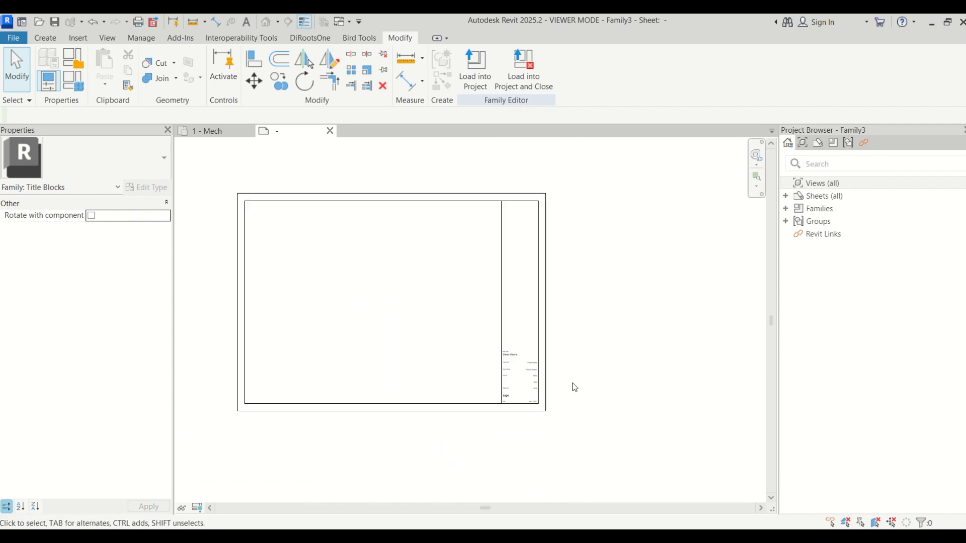
scroll(530, 368, "up", 5)
left_click(485, 344)
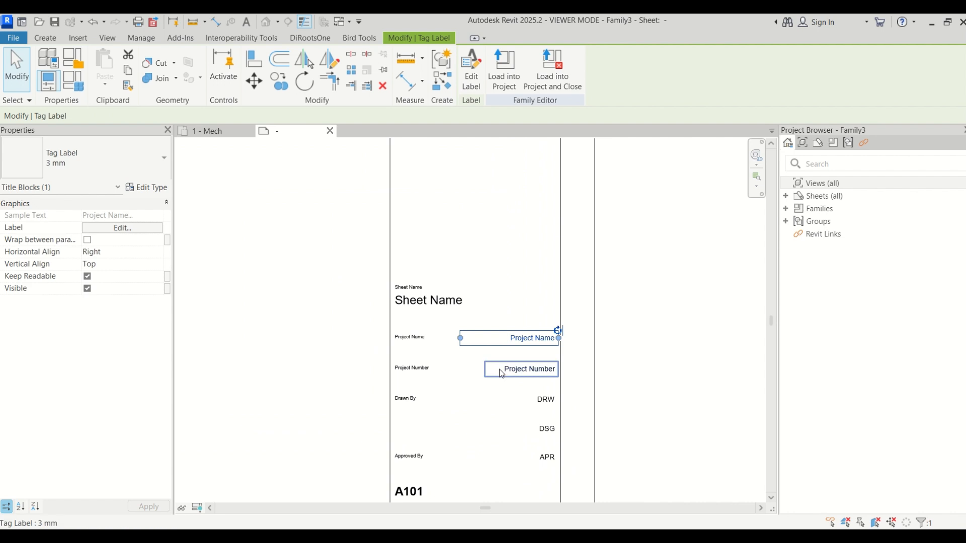
left_click(502, 372, "ctrl")
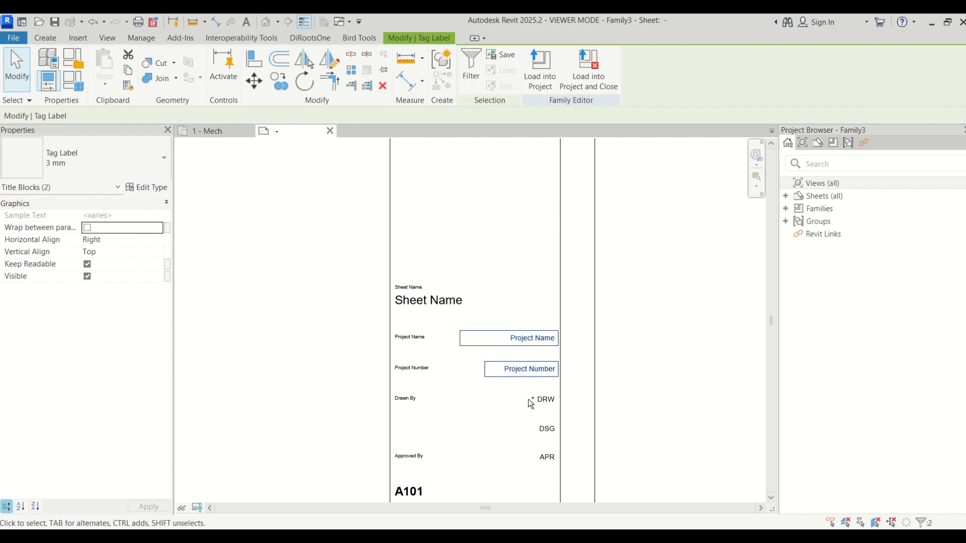
left_click(535, 401, "ctrl")
left_click(545, 427, "ctrl")
left_click(547, 461, "ctrl")
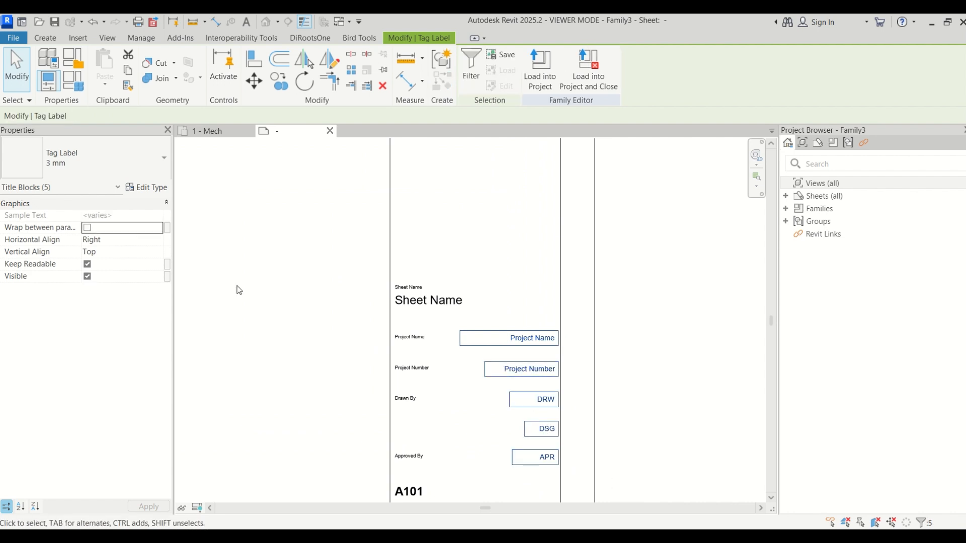
left_click(119, 176)
left_click(83, 237)
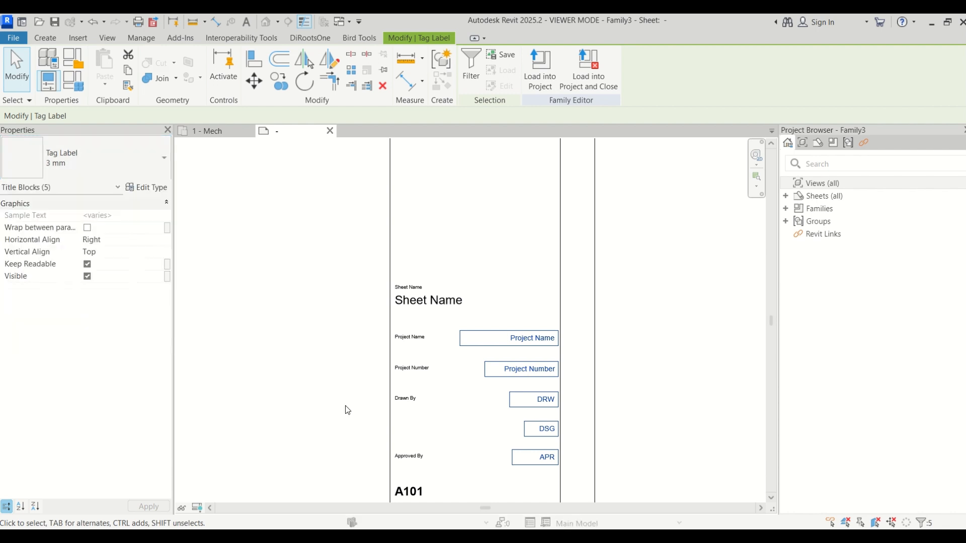
Step: Widen the Project Number and Project Name labels toward their captions so that each text fits on one line
left_click(487, 378)
left_click(472, 341)
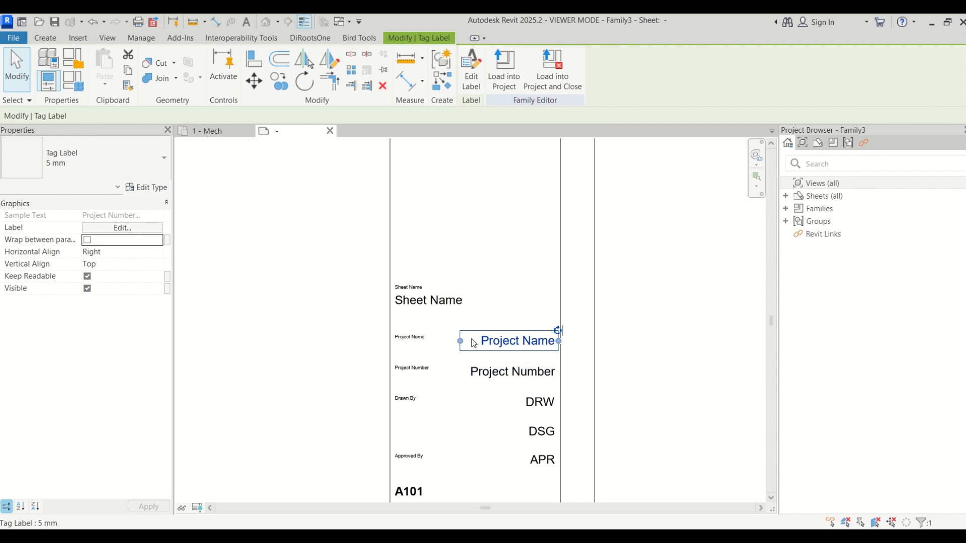
left_click_drag(436, 341, 436, 341)
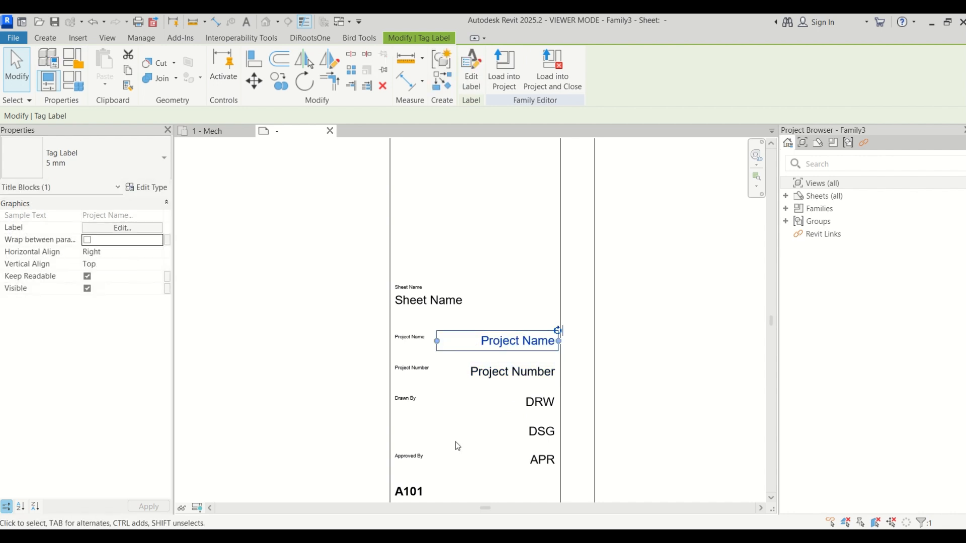
left_click(547, 440)
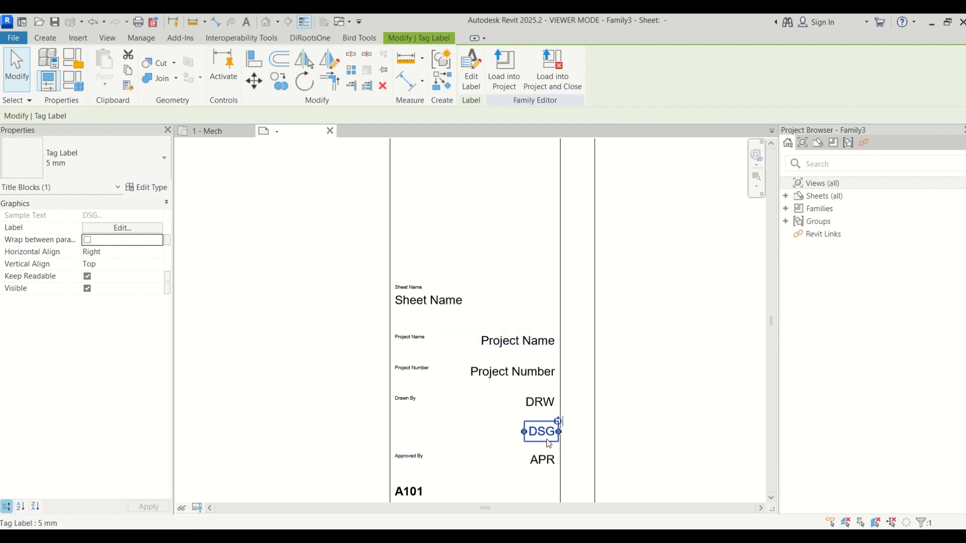
Step: Try to copy the Drawn By caption down to the DSG label's row
left_click(409, 401)
scroll(445, 401, "down", 4)
scroll(432, 396, "up", 6)
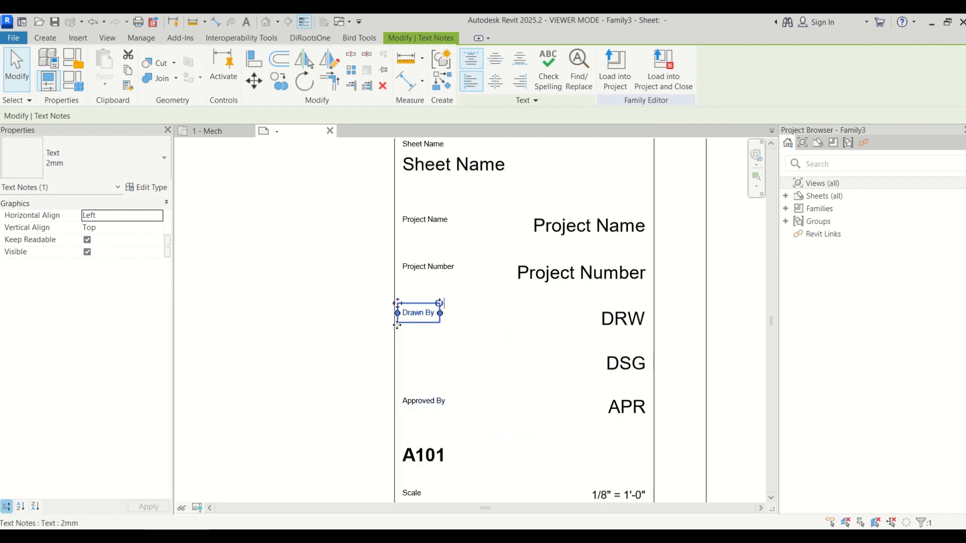
left_click_drag(397, 326, 398, 371, "ctrl")
left_click(428, 363)
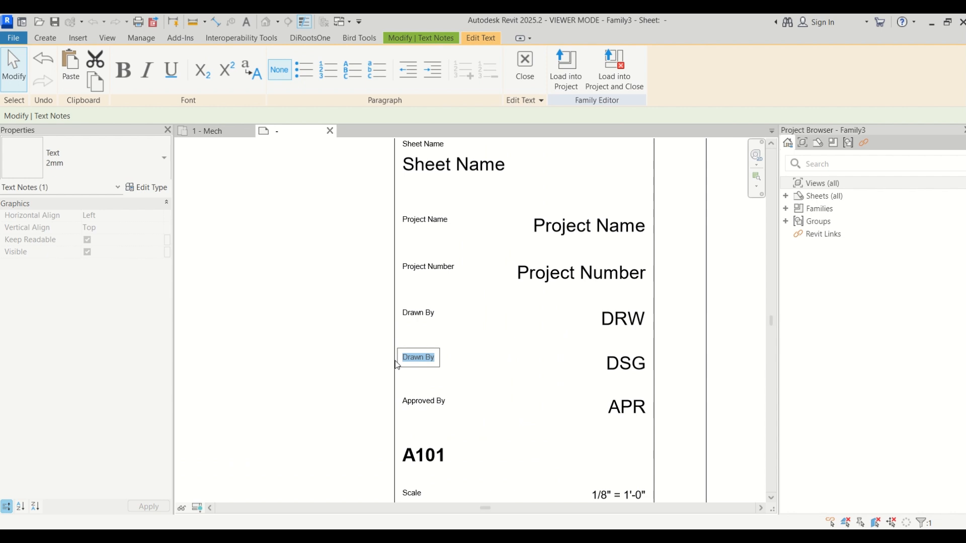
left_click(337, 367)
key("Delete")
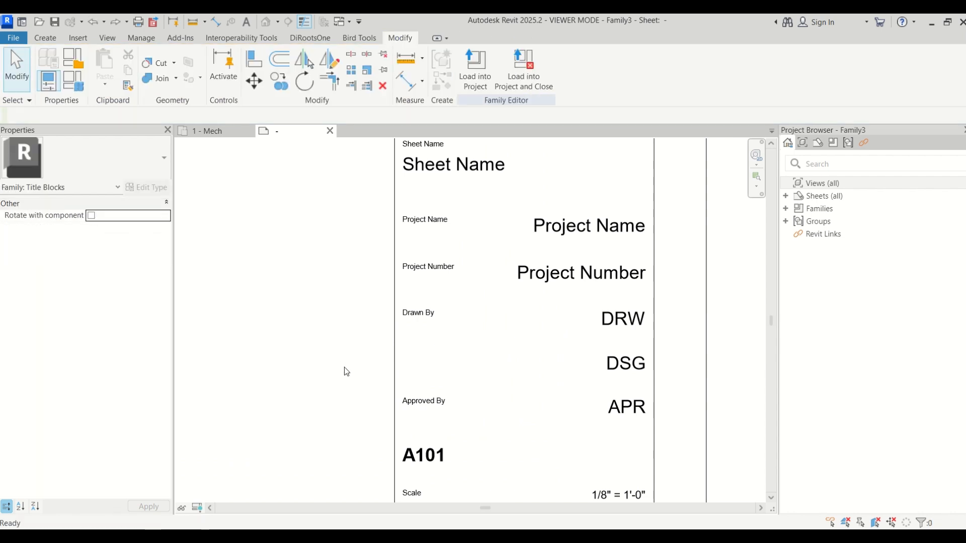
Step: Undo the label widening and the change of the five labels to the 5 mm type
scroll(347, 372, "down", 2)
key("ctrl+z")
key("ctrl+z")
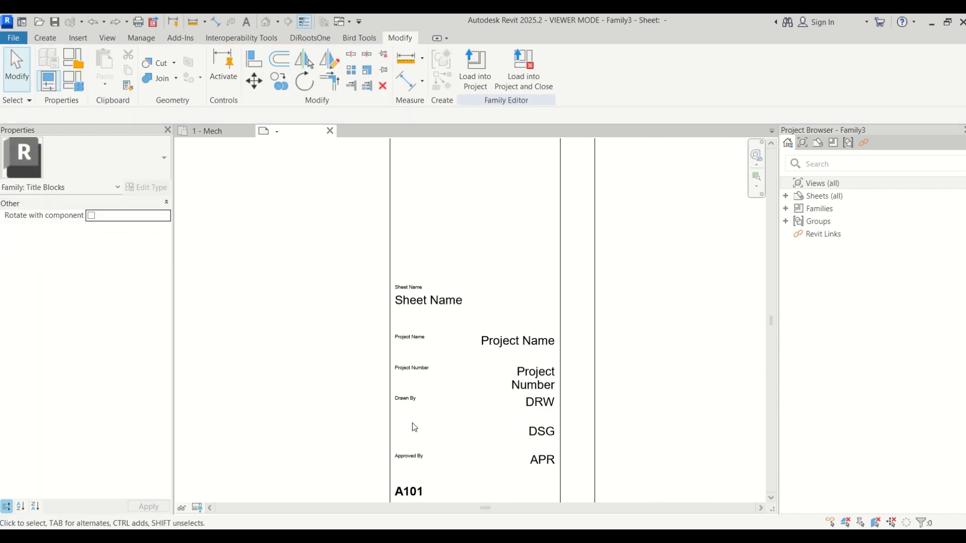
scroll(415, 427, "down", 2)
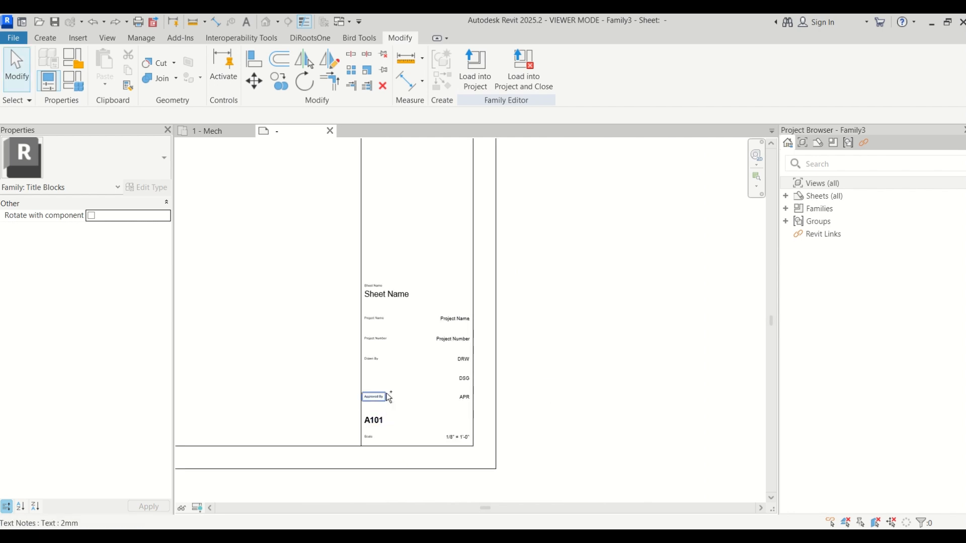
key("ctrl+z")
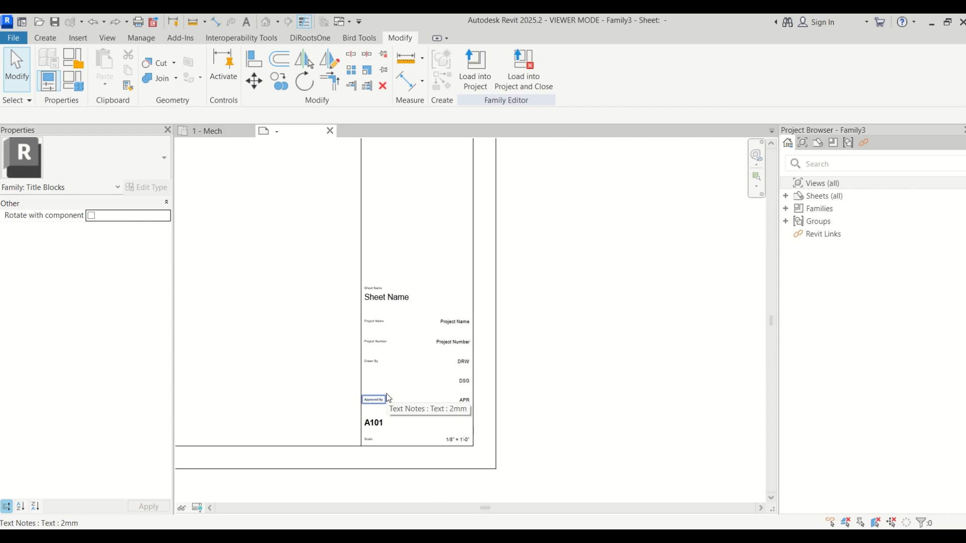
scroll(370, 339, "up", 2)
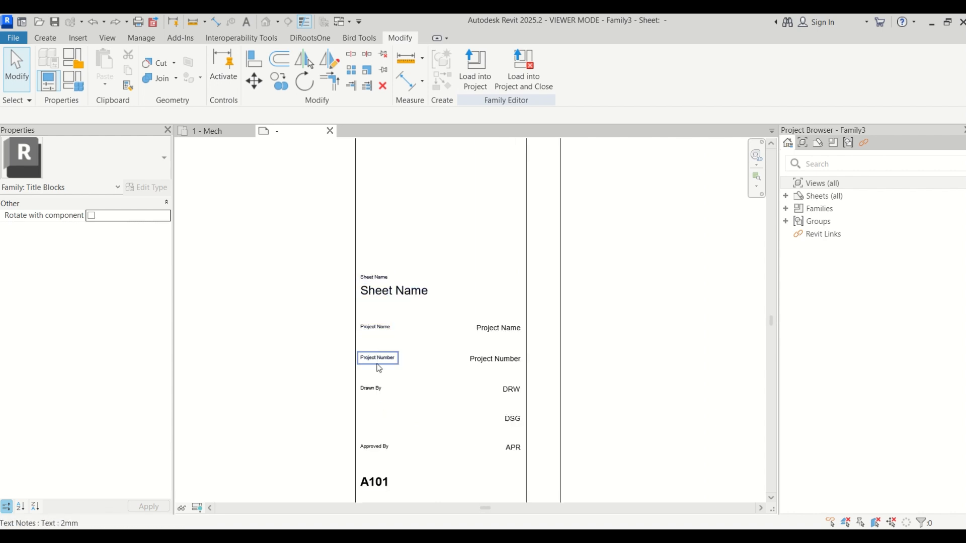
left_click(371, 388)
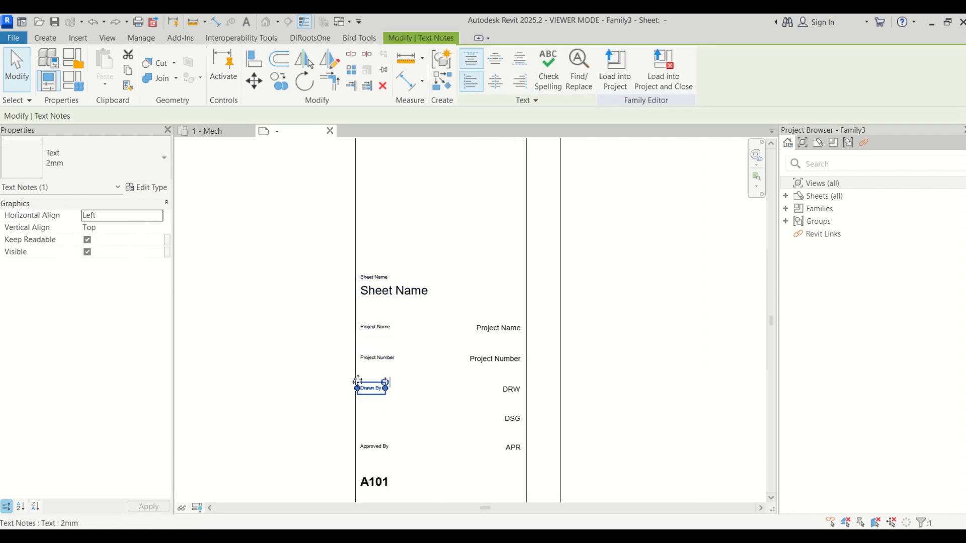
mouse_move(358, 381)
left_mouse_down()
mouse_move(359, 416)
mouse_move(375, 423)
left_mouse_up()
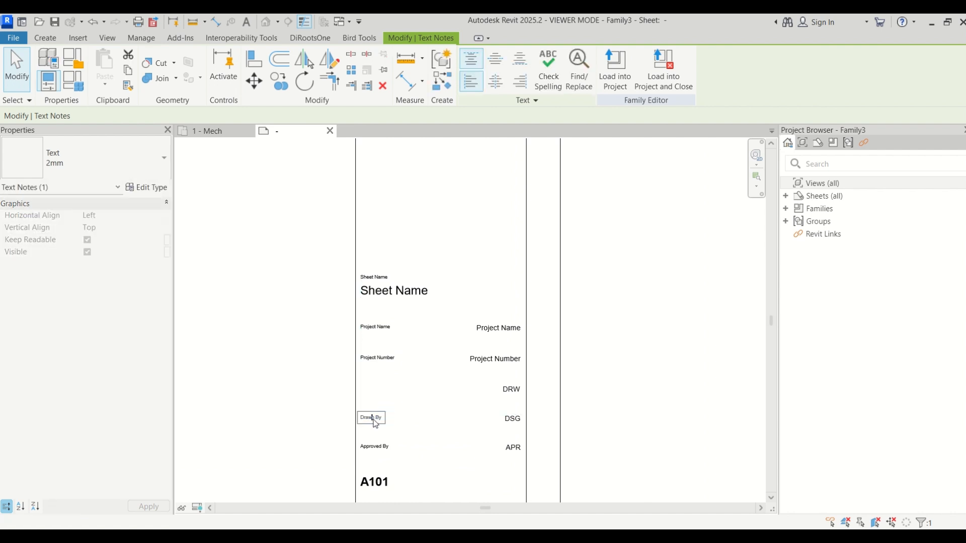
double_click(375, 423)
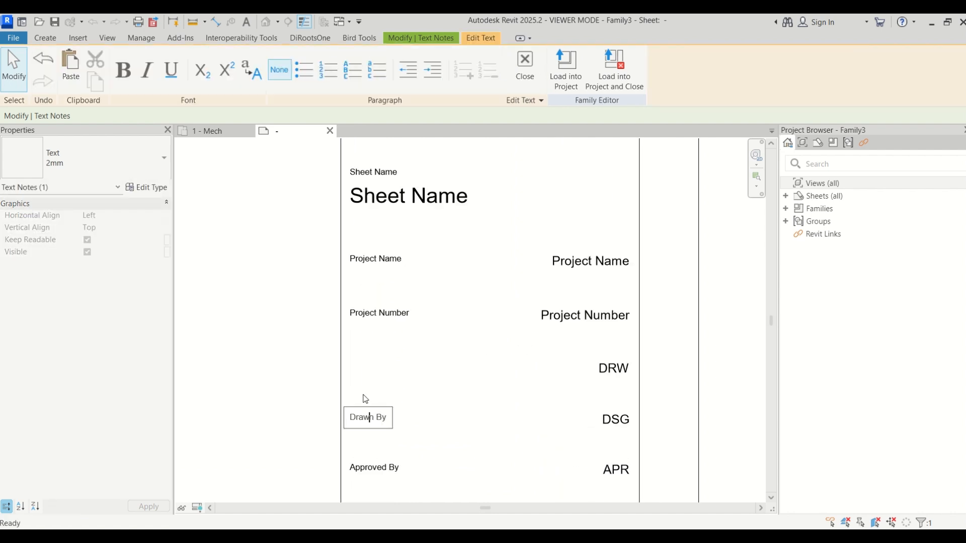
left_click(306, 395)
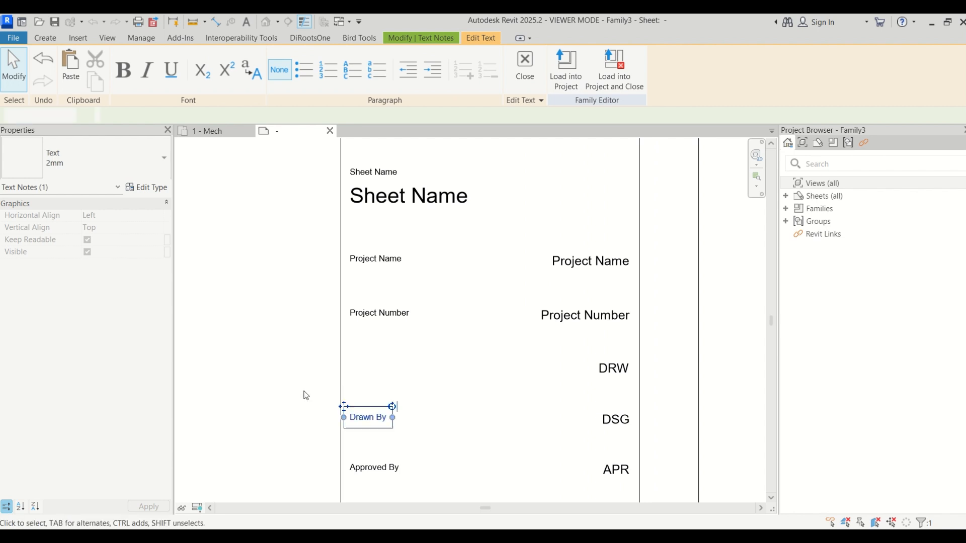
left_click(331, 417)
Step: Copy the Drawn By caption down to the DSG label's row and change its text to "Designed By"
left_click(372, 392)
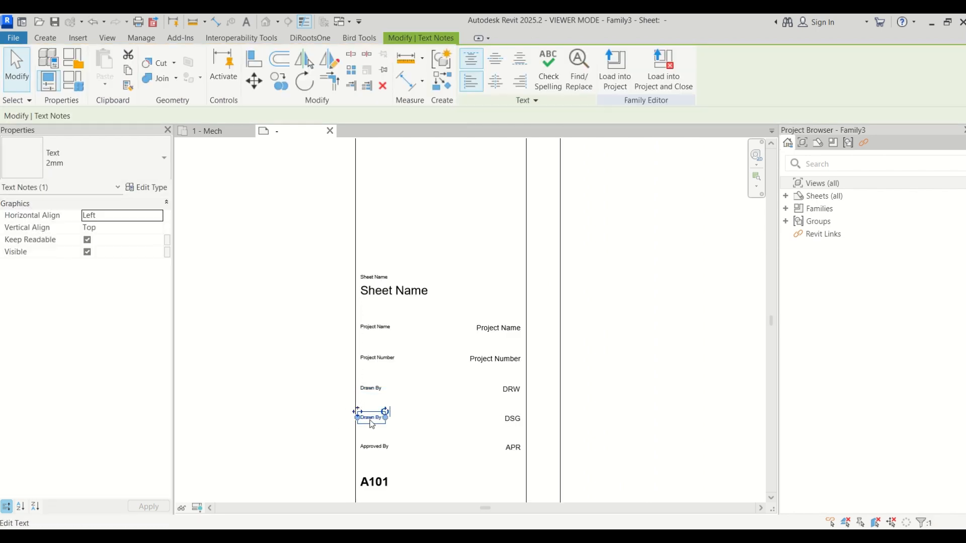
scroll(363, 412, "up", 4)
left_click(362, 424)
left_click_drag(361, 425, 355, 425)
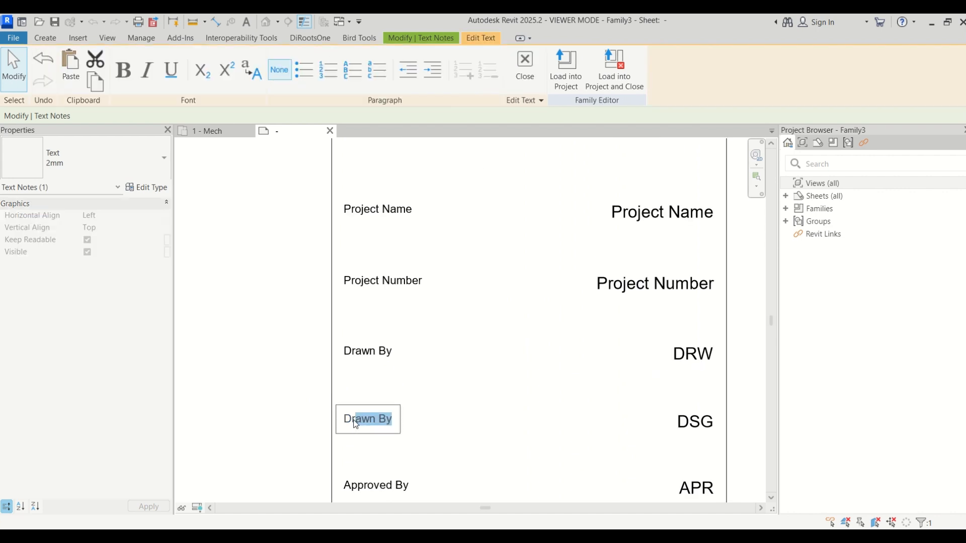
type("esigned")
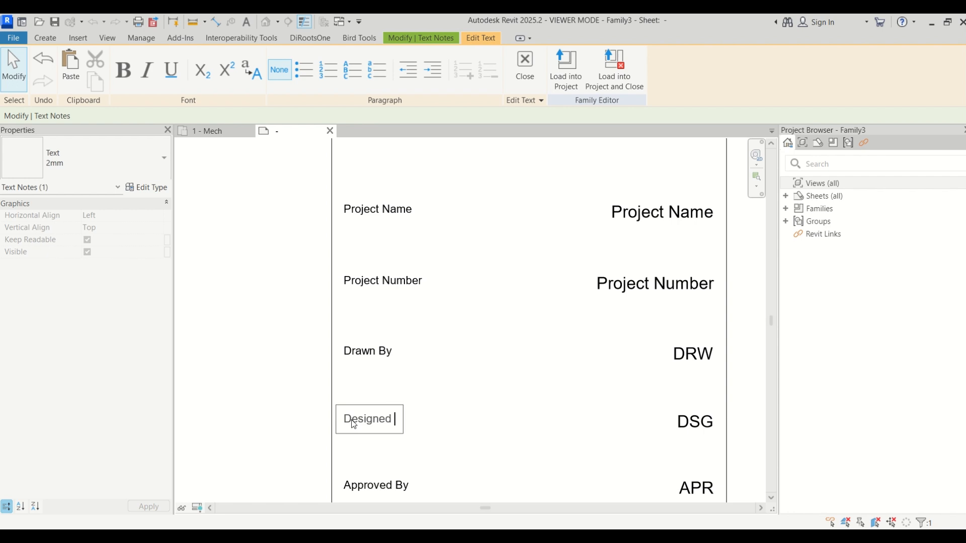
left_click(247, 386)
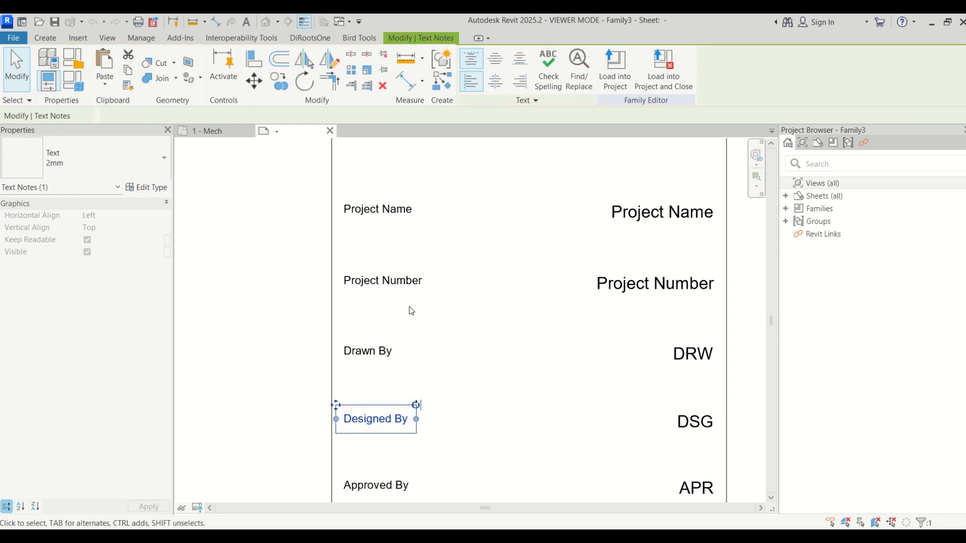
Step: Select the Project Name, Project Number, Drawn By, Designed By, Approved By and Scale captions and duplicate their 2mm text type as "3mm"
scroll(409, 308, "down", 3)
left_click(319, 406)
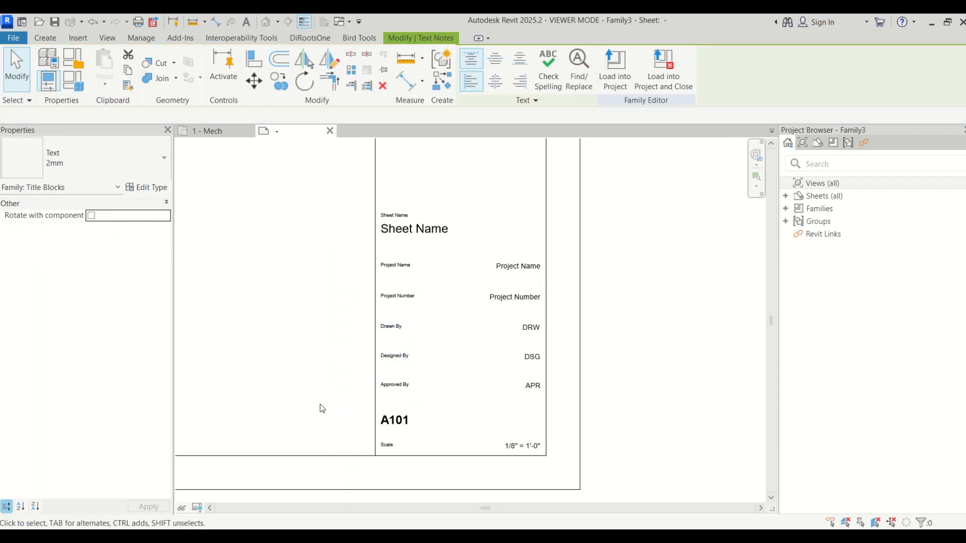
scroll(384, 443, "up", 2)
left_click(389, 446)
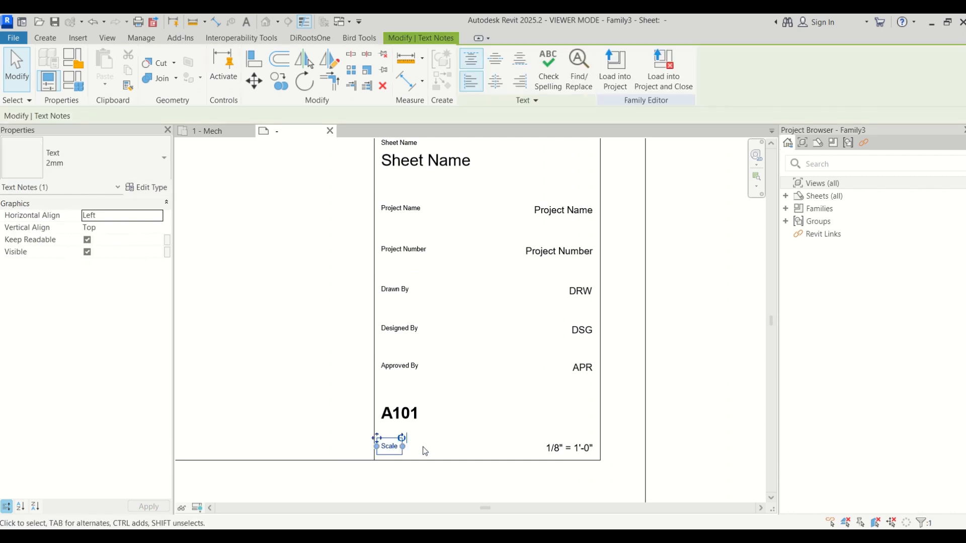
left_click(400, 365, "ctrl")
left_click(399, 328, "ctrl")
left_click(392, 289, "ctrl")
left_click(401, 249, "ctrl")
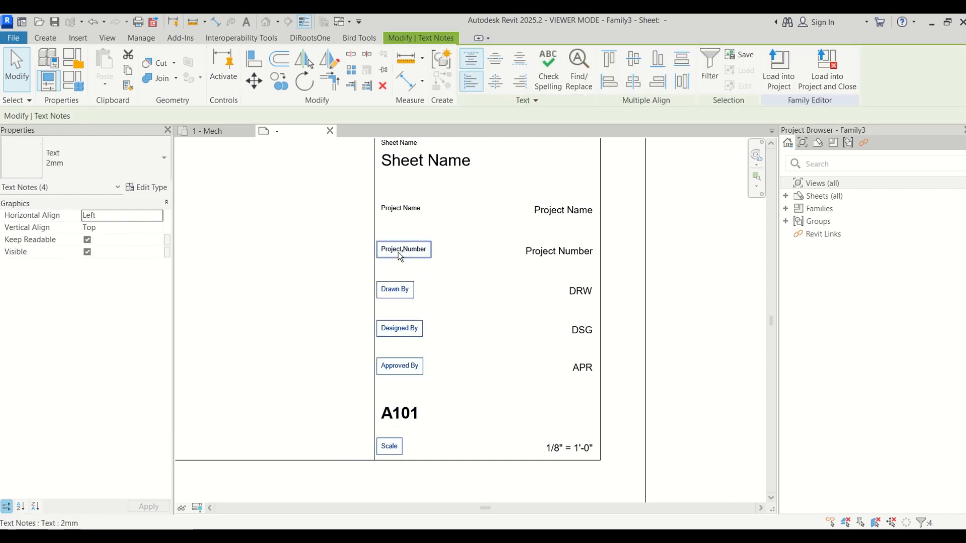
left_click(397, 209, "ctrl")
left_click(68, 173)
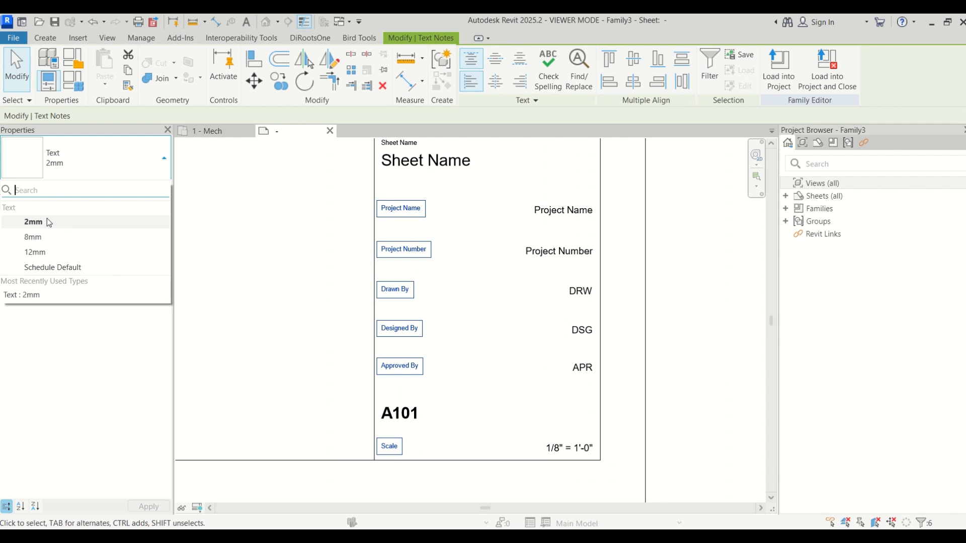
left_click(65, 152)
left_click(146, 187)
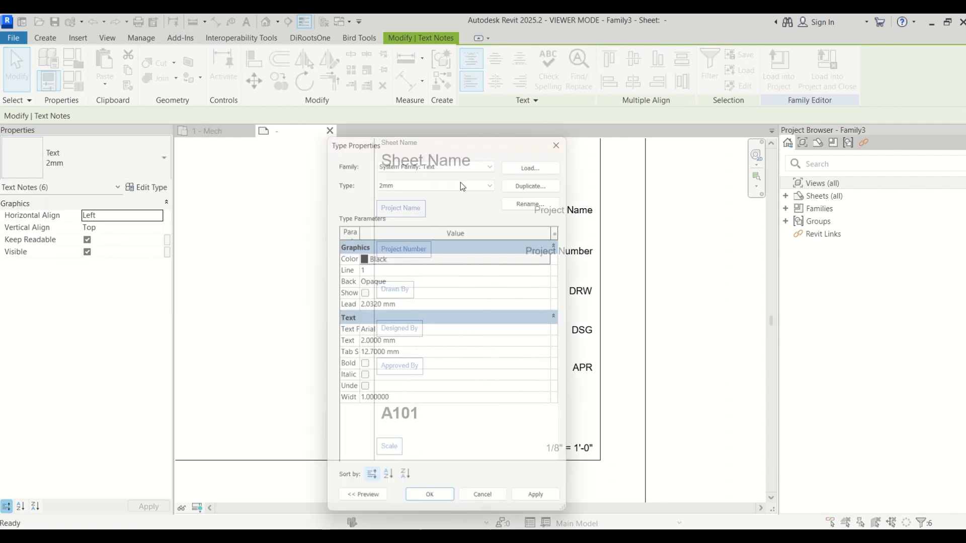
left_click(561, 179)
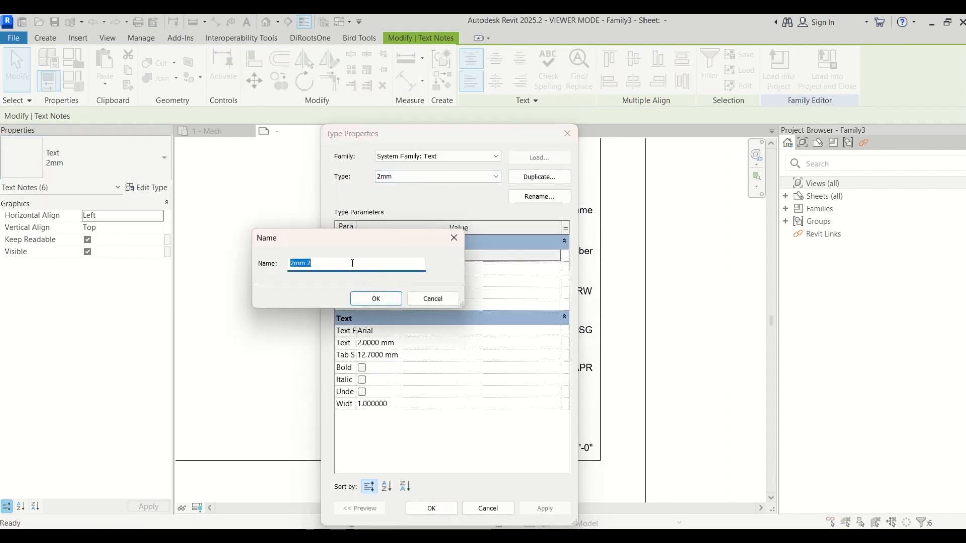
left_click(398, 302)
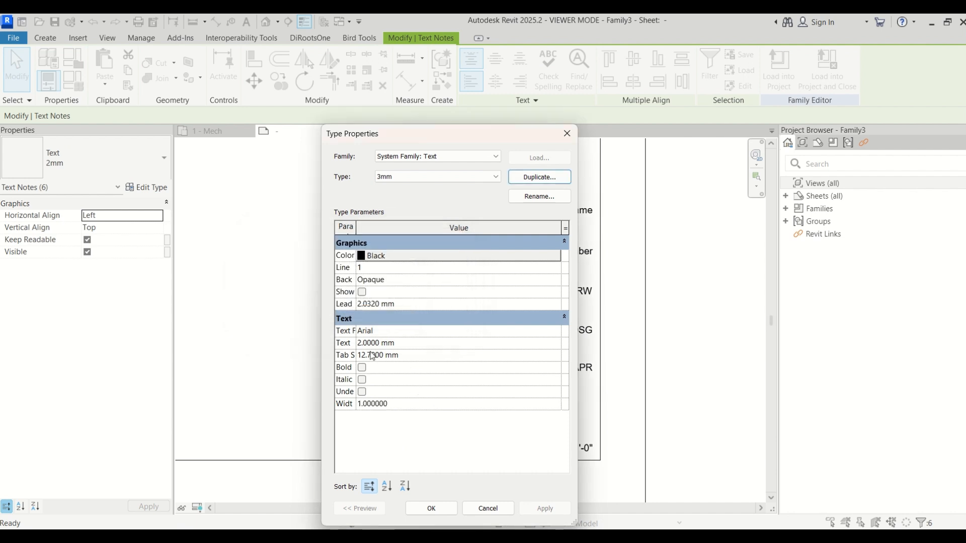
Step: Set the text size of the 3mm type to 3 mm and apply it to the six selected captions
left_click(413, 343)
type("3")
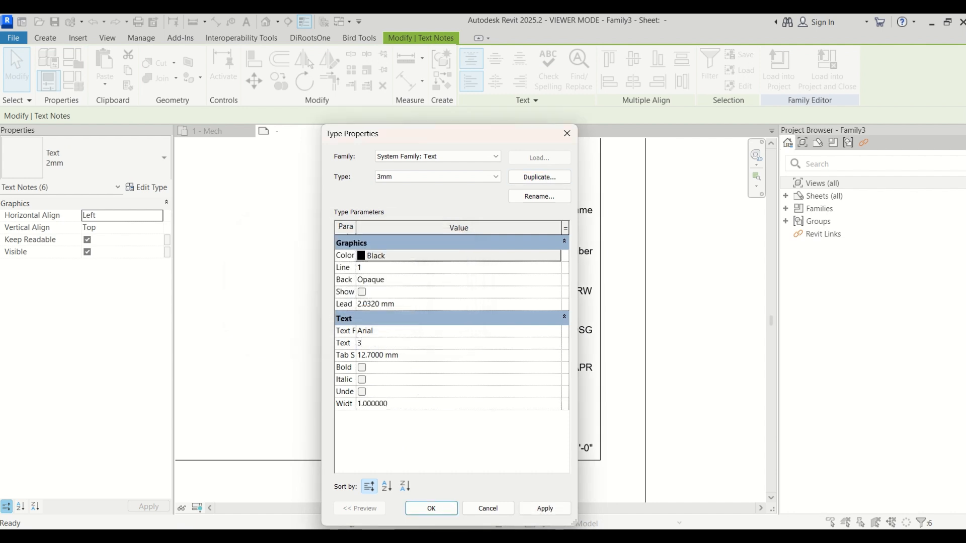
left_click(431, 508)
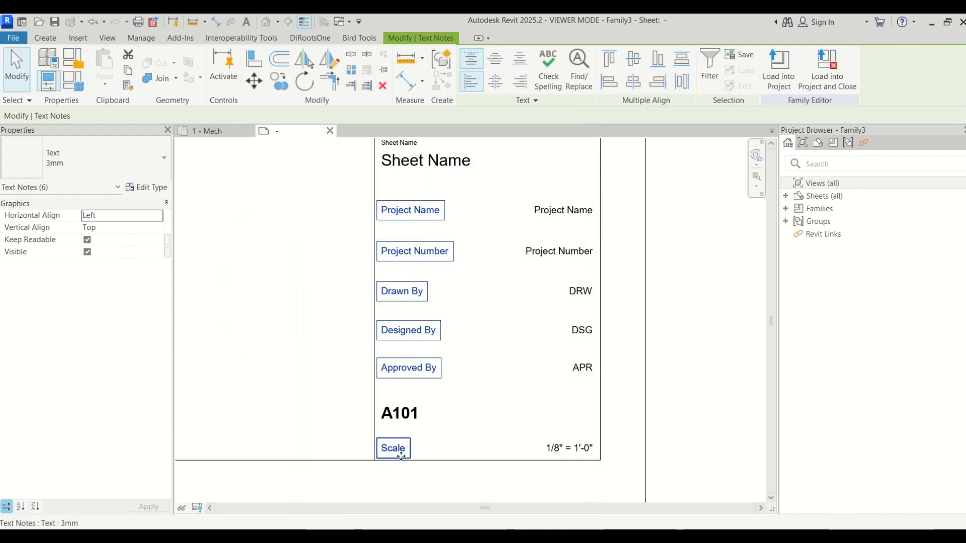
left_click(333, 426)
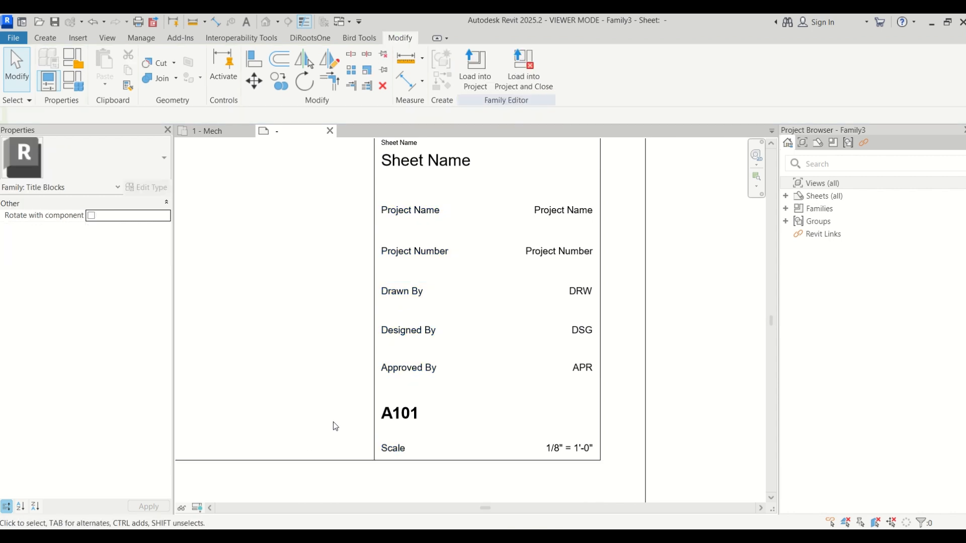
Step: Examine the Project Name label's type and compare the sizes of the captions and labels in the title strip
left_click(584, 210)
scroll(666, 381, "down", 3)
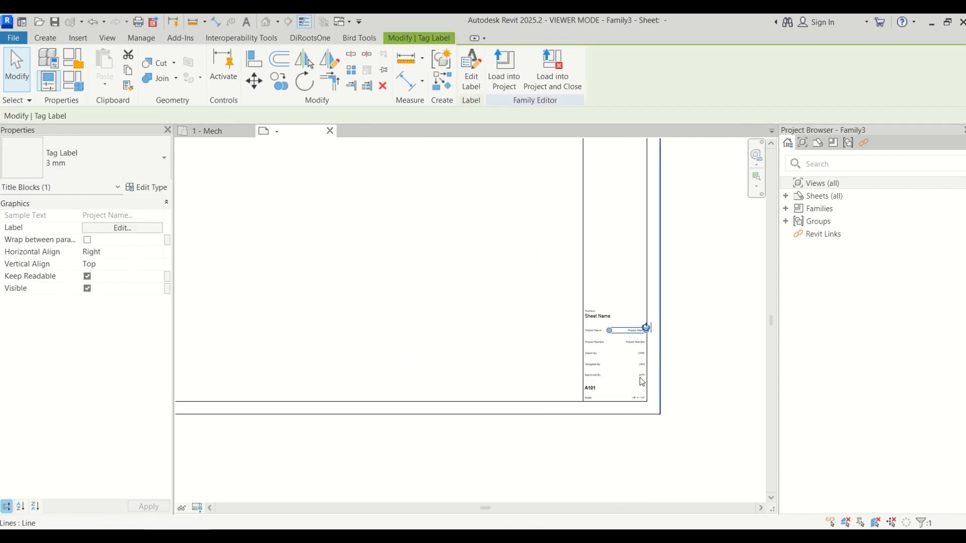
left_click(395, 342)
scroll(396, 342, "down", 2)
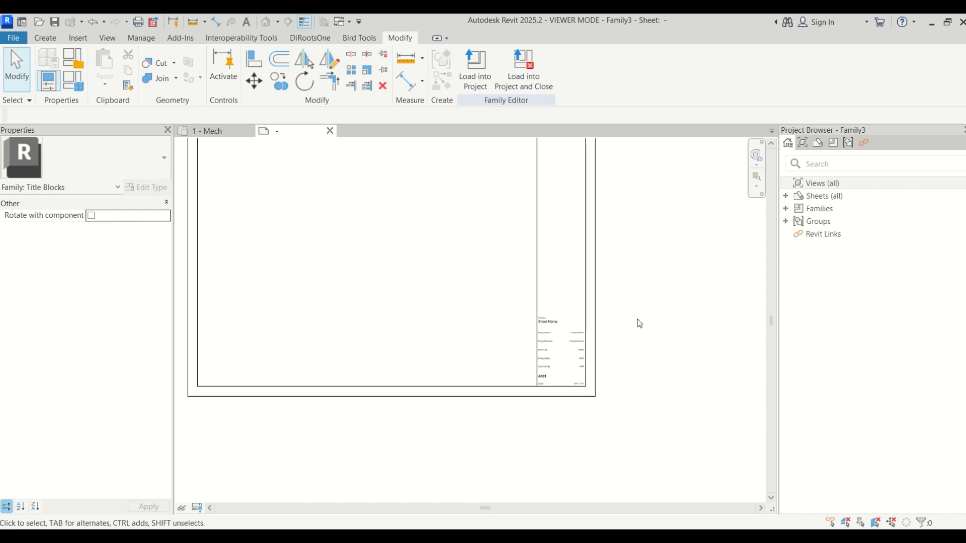
scroll(624, 329, "up", 5)
left_click(520, 317)
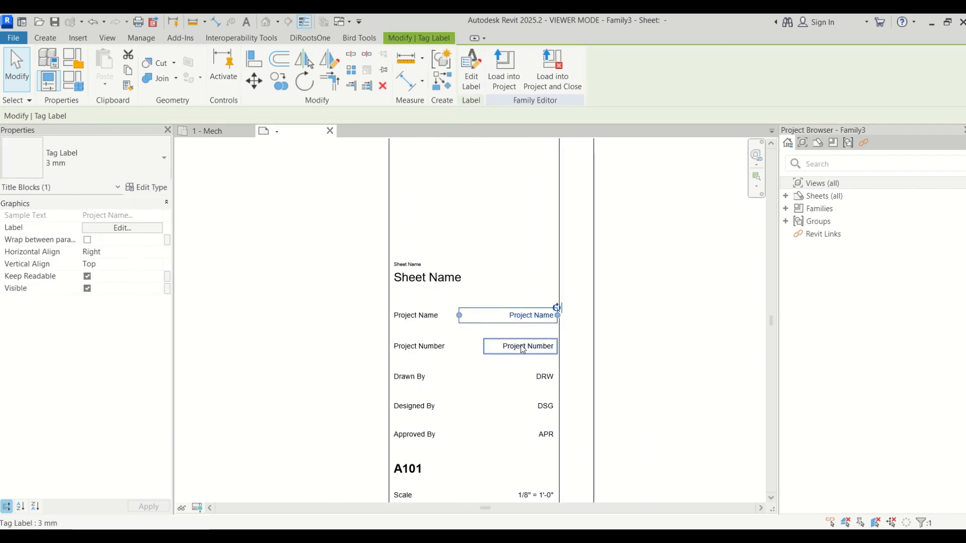
scroll(524, 350, "down", 2)
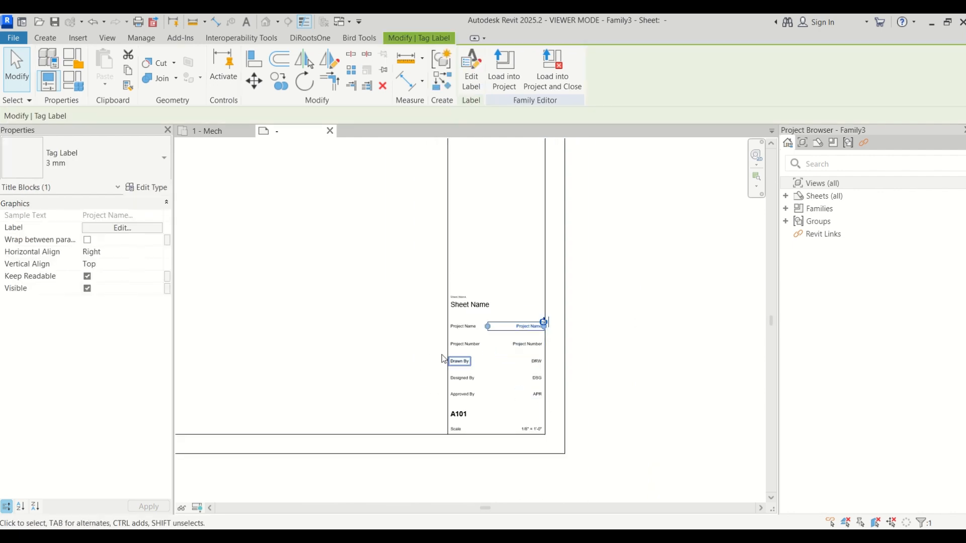
left_click(459, 336)
scroll(459, 335, "up", 1)
scroll(455, 286, "up", 2)
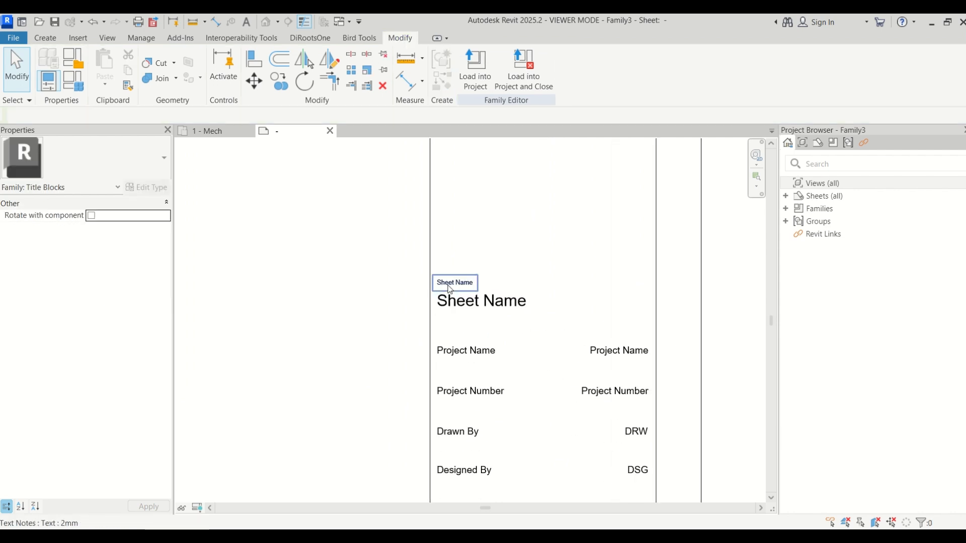
Step: Change the small Sheet Name caption to the 3mm text type
scroll(466, 284, "down", 2)
left_click(468, 282)
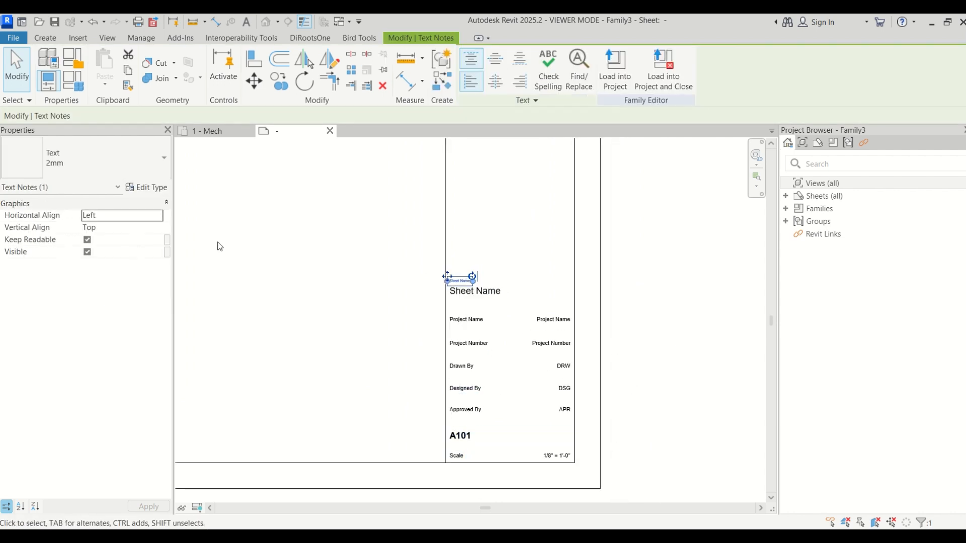
left_click(58, 148)
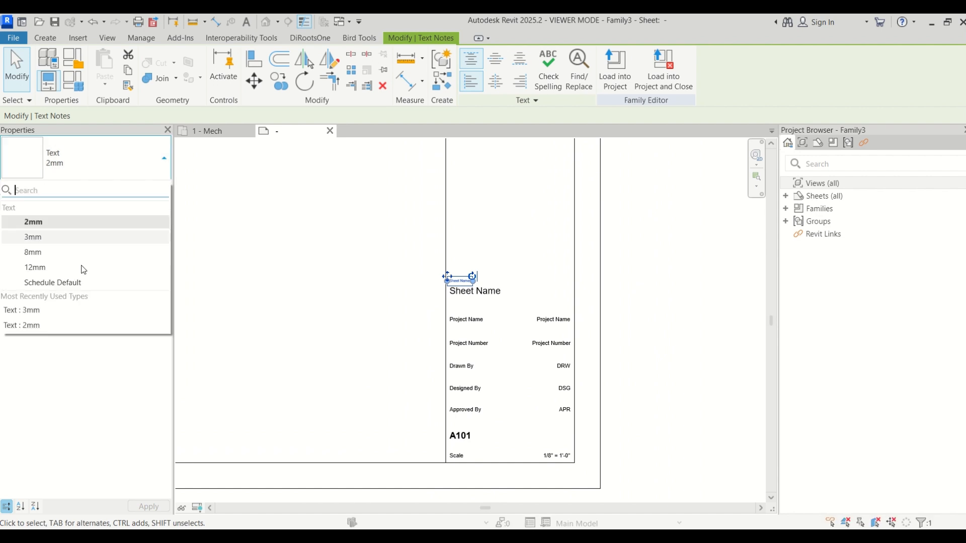
left_click(46, 233)
left_click(356, 351)
Step: Check which text type the Scale caption at the strip's lower end uses
scroll(354, 247, "down", 4)
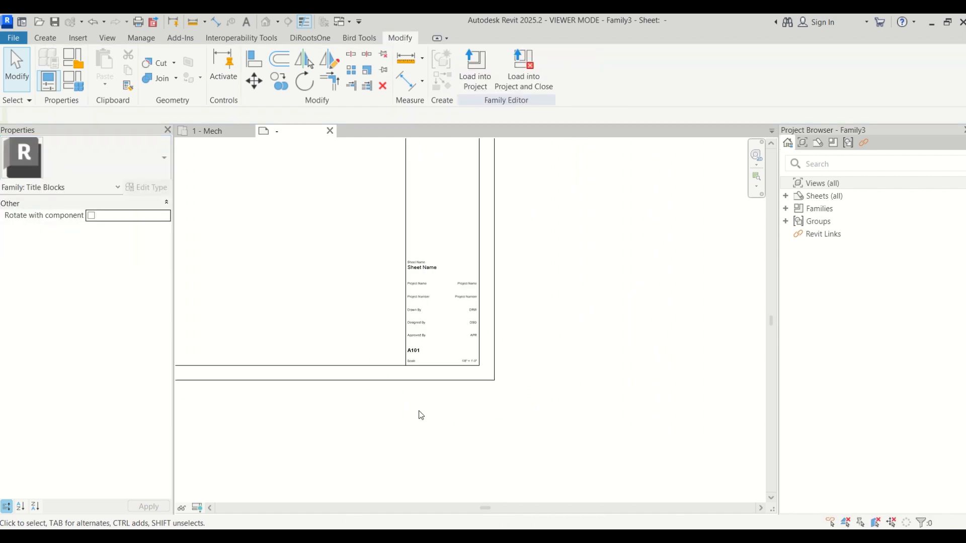
scroll(420, 414, "up", 5)
left_click(409, 311)
left_click(98, 159)
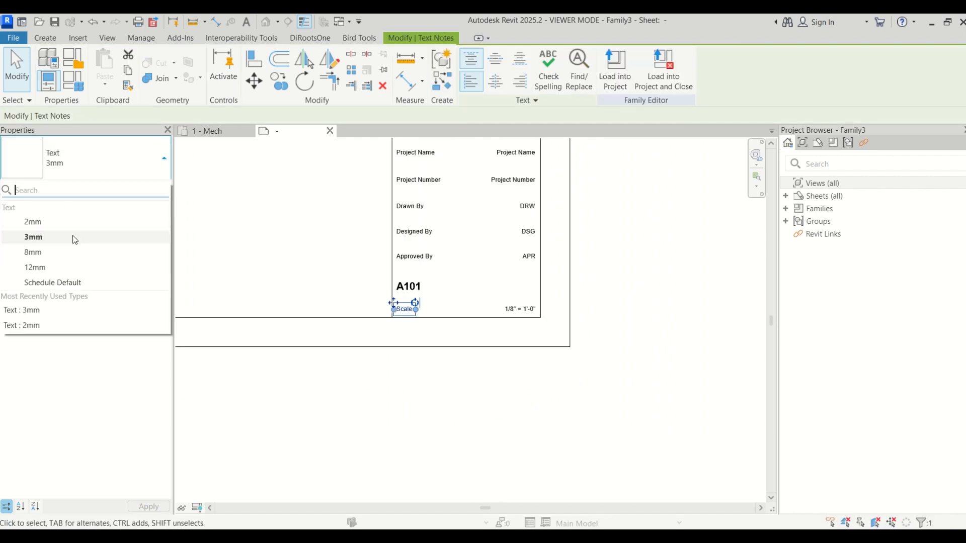
left_click(390, 409)
Step: Nudge the Sheet Name caption slightly up to leave more space above the large Sheet Name label
scroll(366, 250, "down", 2)
scroll(407, 248, "up", 2)
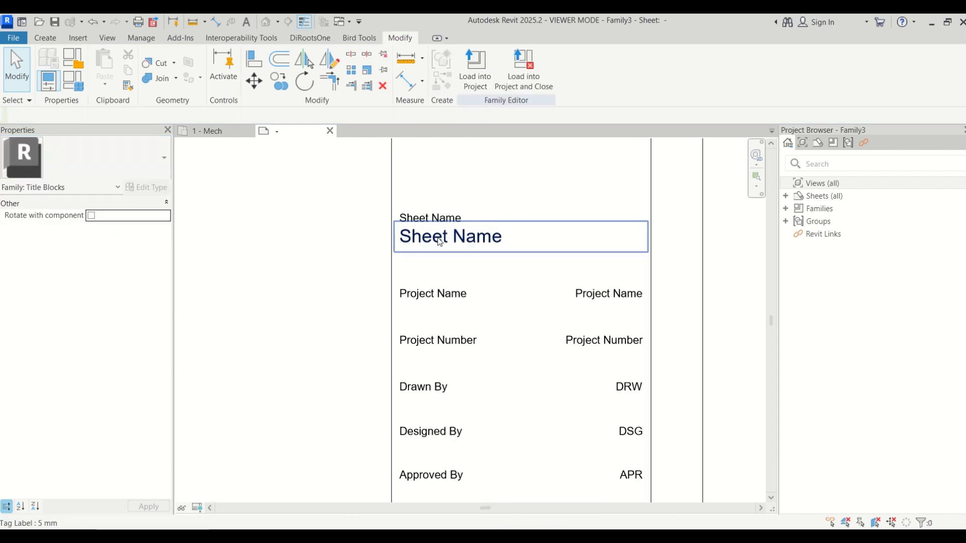
left_click(433, 225)
left_click(431, 218)
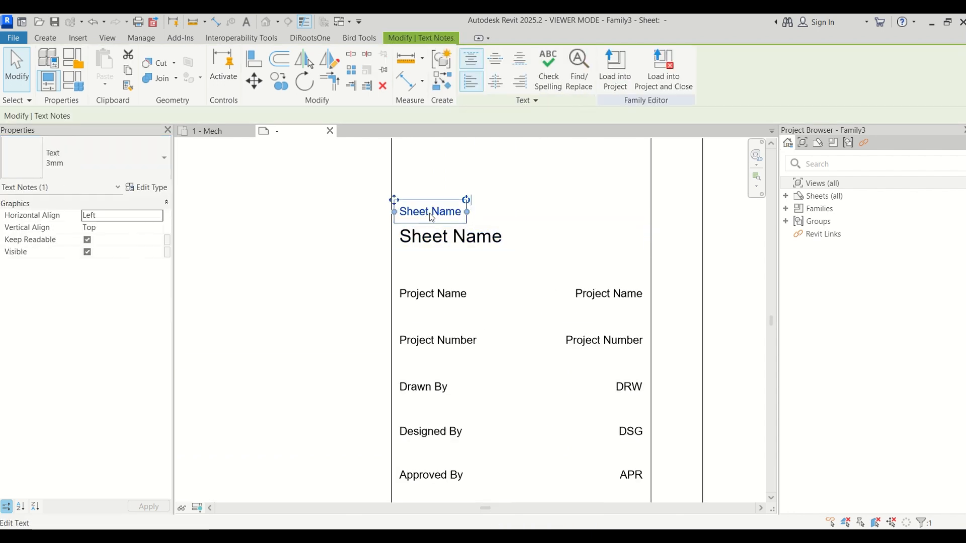
Step: Copy the Approved By caption straight down to just above the A101 sheet number label
scroll(300, 232, "down", 1)
scroll(300, 232, "down", 1)
scroll(356, 416, "up", 1)
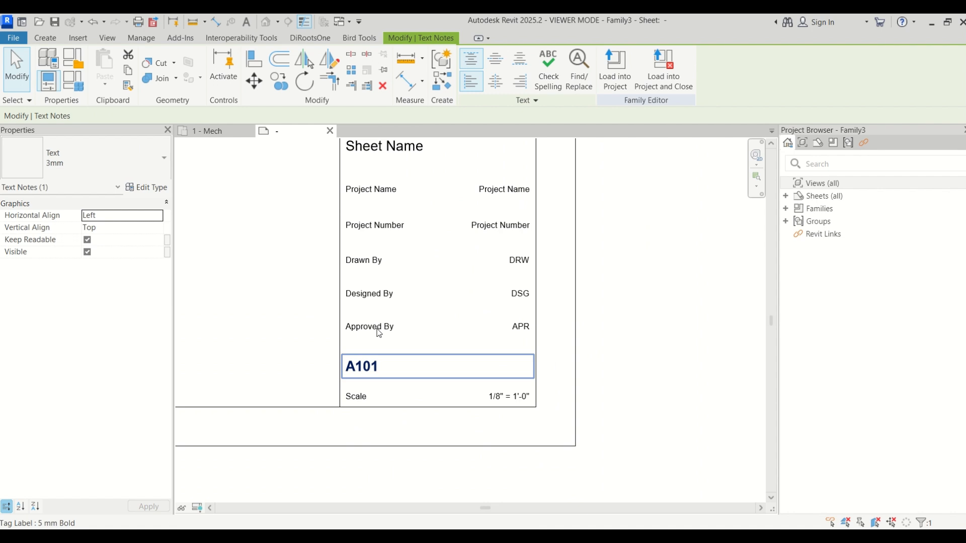
left_click(372, 370)
scroll(372, 369, "up", 2)
scroll(362, 328, "down", 2)
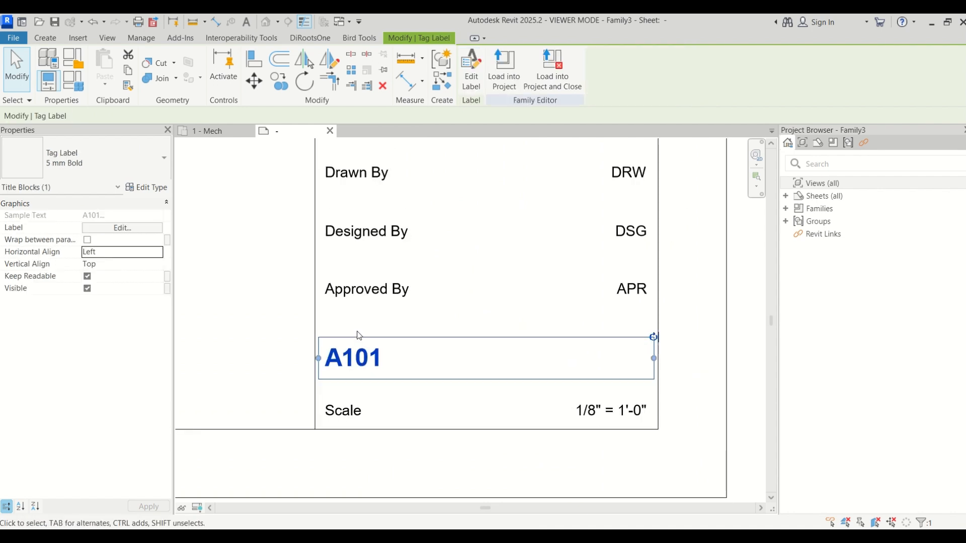
left_click(347, 302)
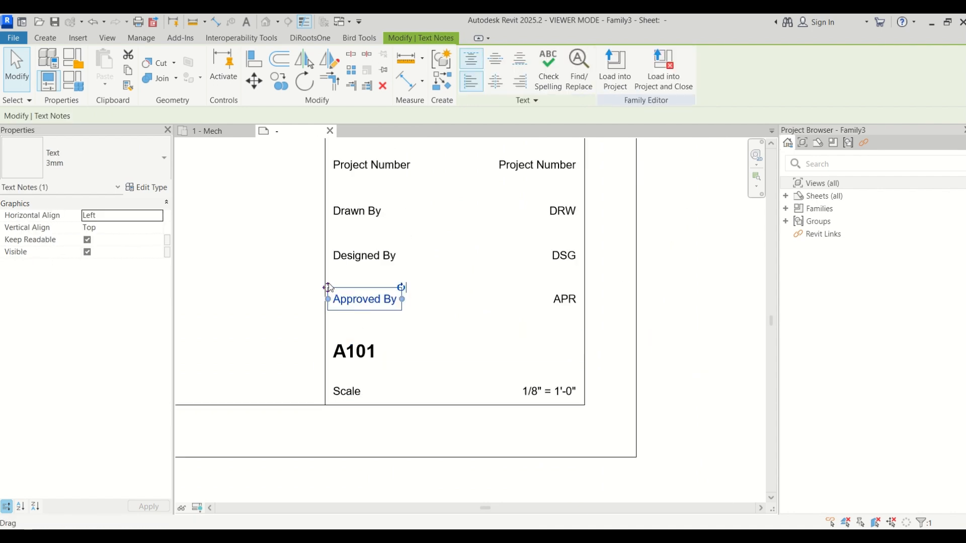
left_click_drag(327, 287, 332, 320)
Step: Change the text of the copied caption above A101 to "Drawing Number"
double_click(353, 332)
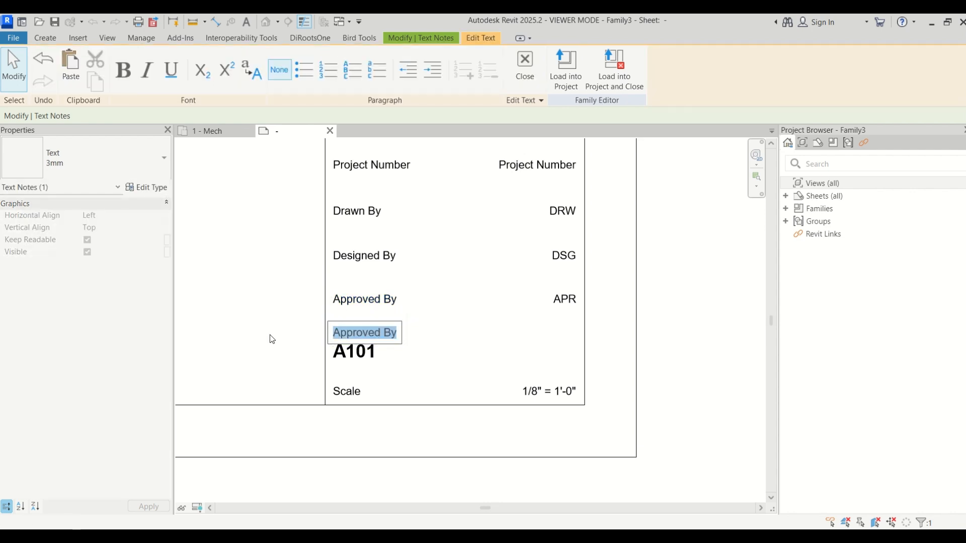
type("S")
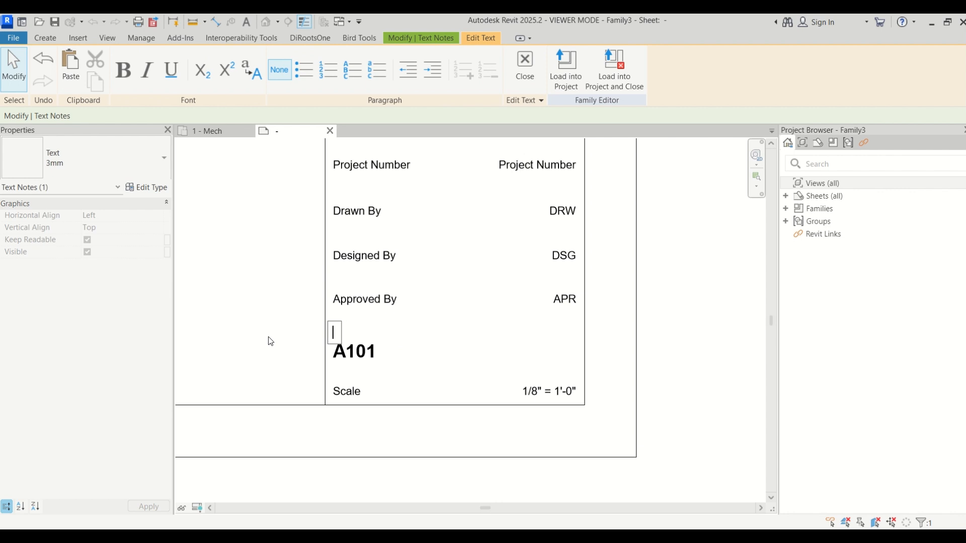
type("Drawing ")
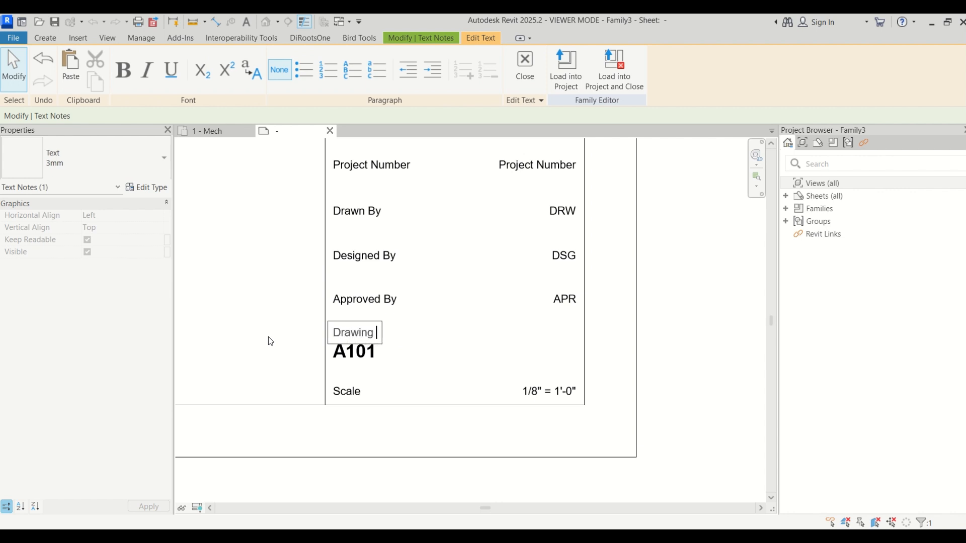
type("Number")
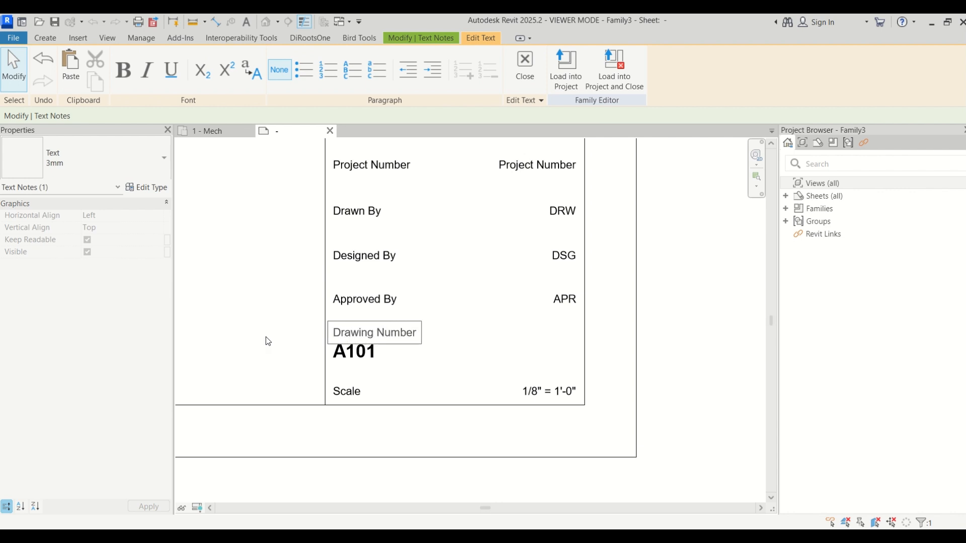
left_click(266, 337)
key("Escape")
Step: Nudge the Drawing Number caption slightly up, away from the A101 label
left_click(347, 339)
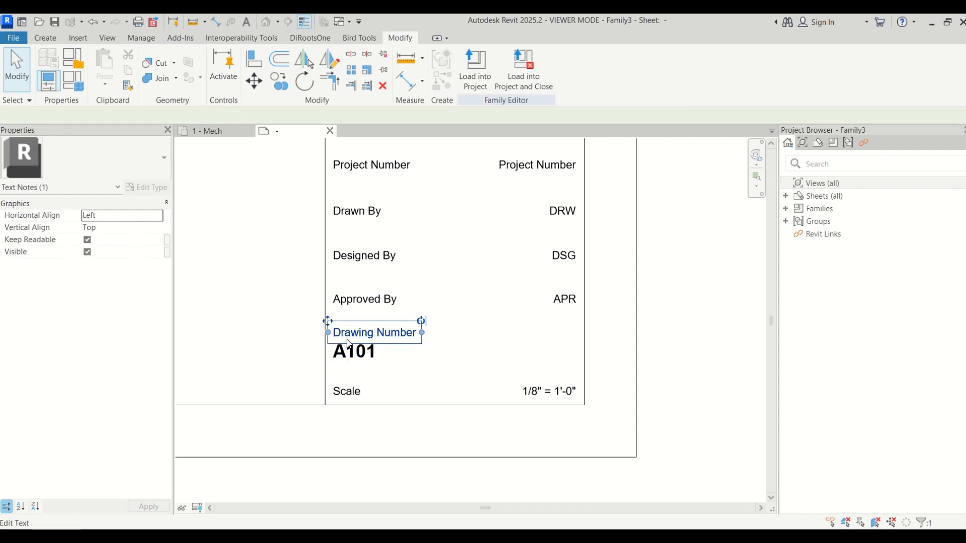
scroll(348, 344, "up", 2)
key("Up")
scroll(226, 332, "down", 1)
left_click(232, 345)
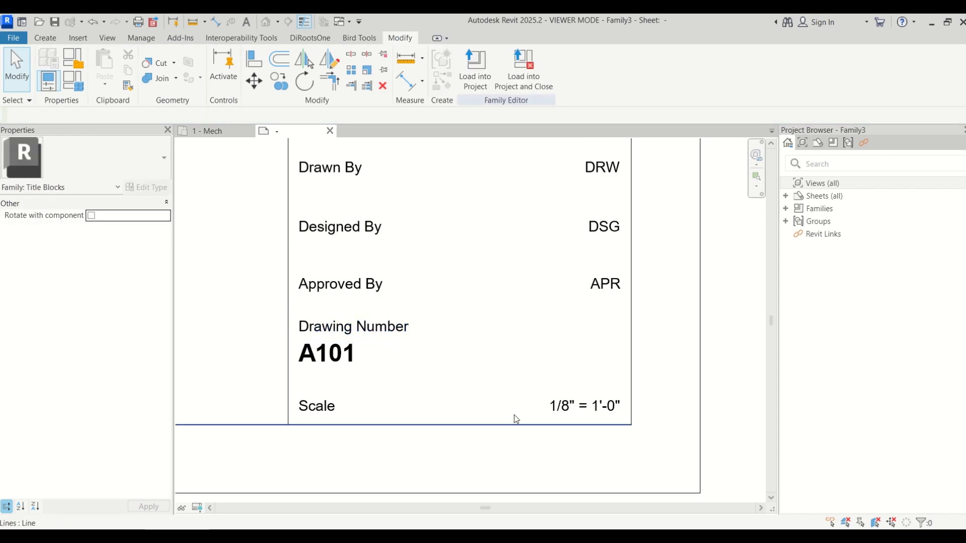
Step: Draw a horizontal line about 100 mm long across the title strip, between the Sheet Name label and the Project Name row
scroll(514, 418, "down", 4)
scroll(356, 371, "down", 3)
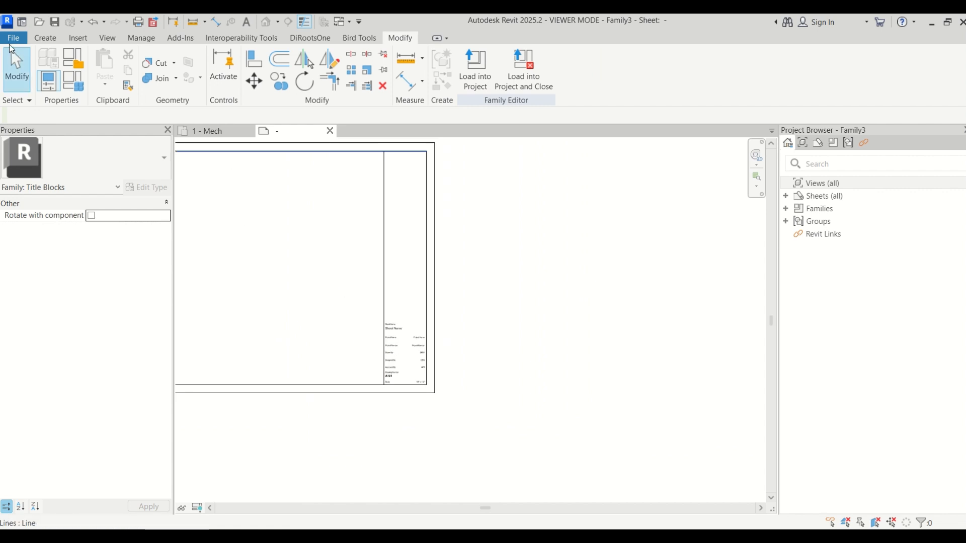
left_click(42, 38)
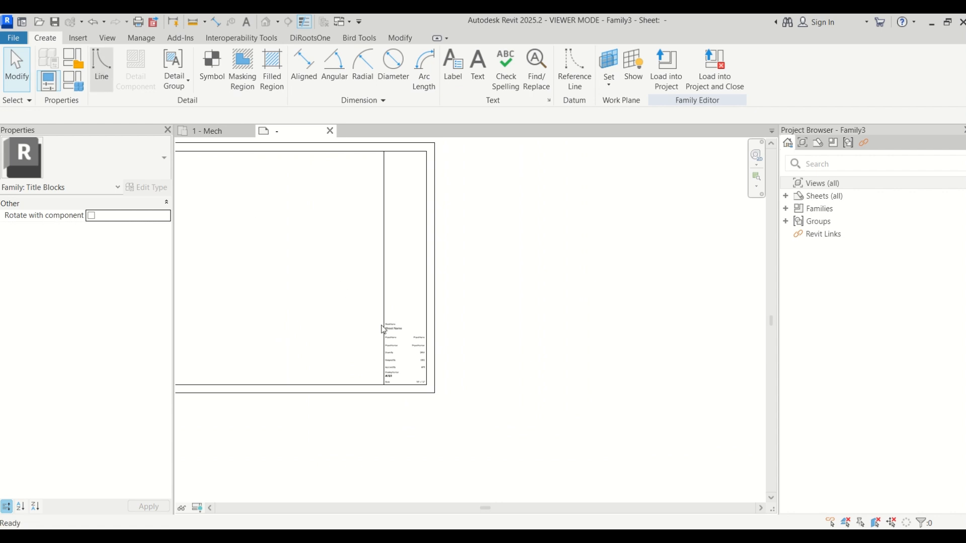
key("l")
key("i")
scroll(382, 328, "up", 5)
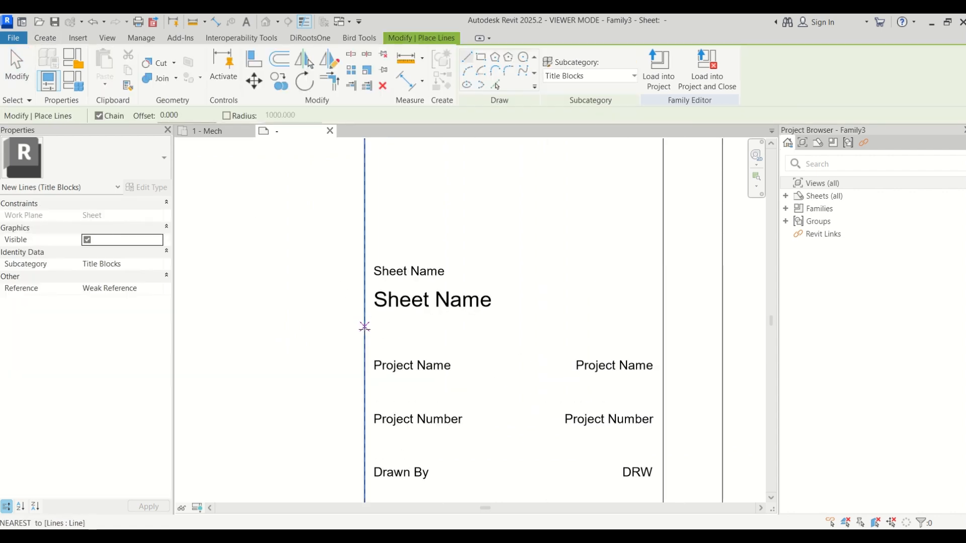
left_click(365, 348)
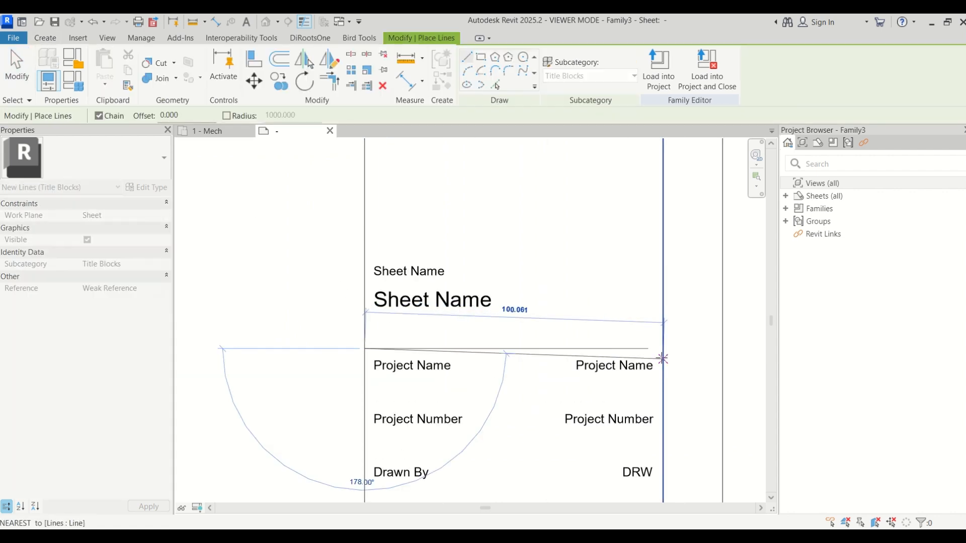
left_click(657, 348)
key("Escape")
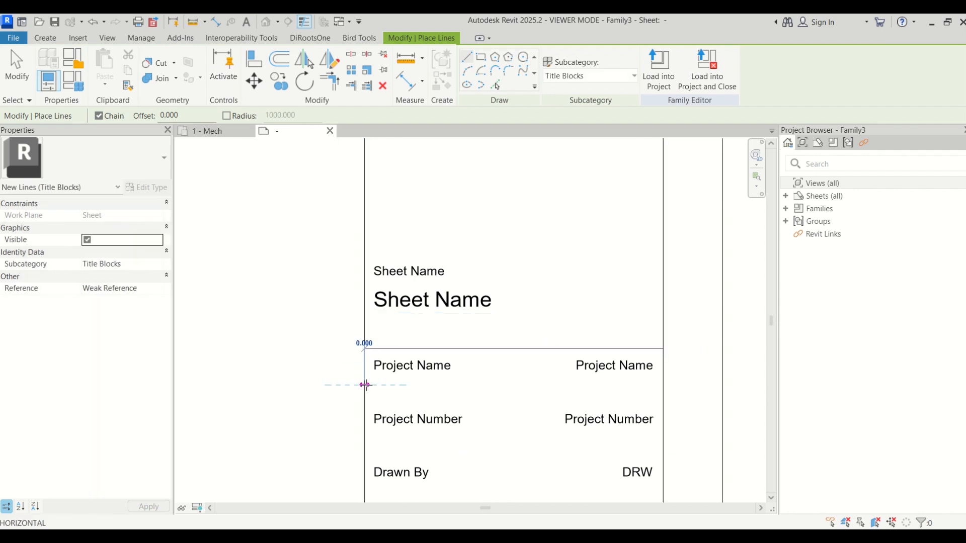
Step: Draw a horizontal line across the strip beneath the Project Name row, about 12 mm below the previous line
left_click(366, 385)
left_click(664, 386)
key("Escape")
Step: Draw a horizontal line across the strip beneath the Project Number row, 15 mm below the previous line
scroll(523, 332, "down", 3)
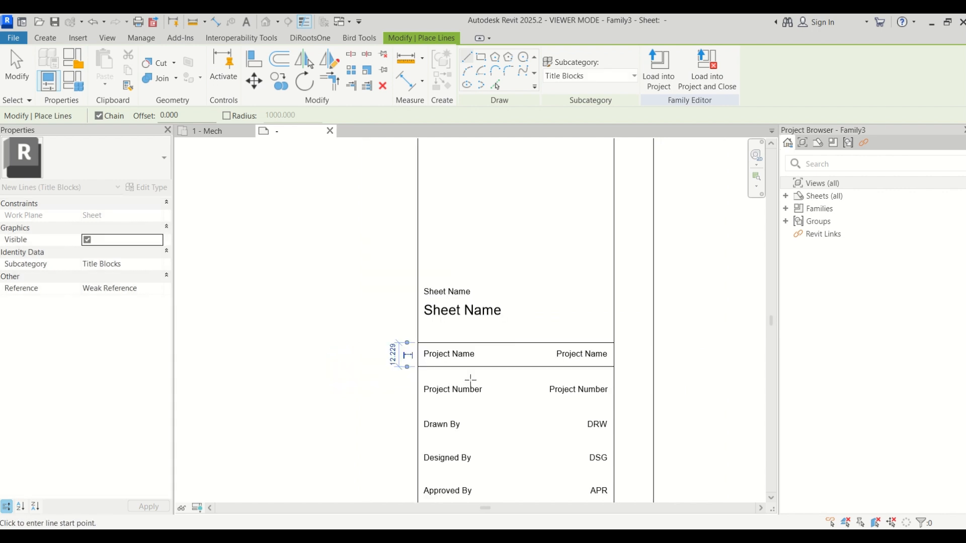
scroll(435, 404, "up", 4)
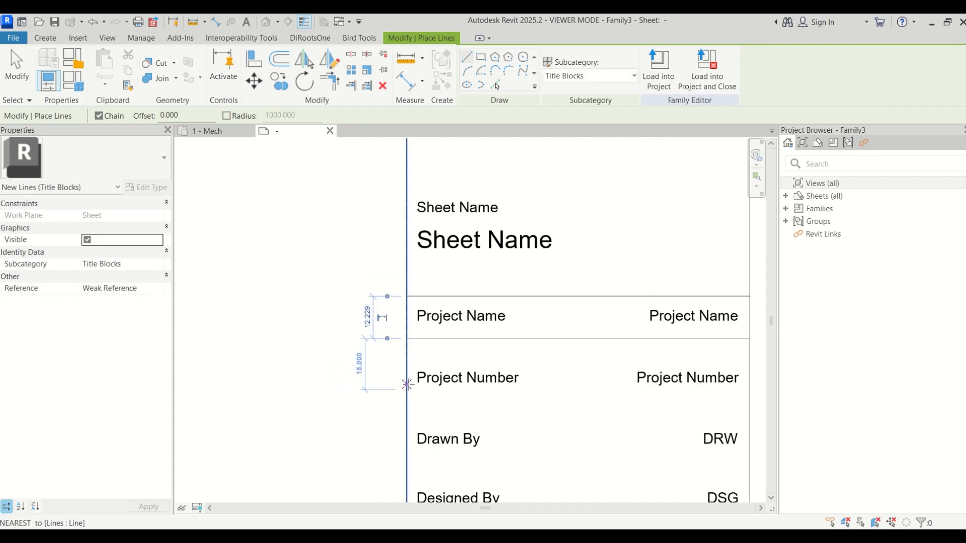
left_click(407, 389)
scroll(563, 382, "down", 2)
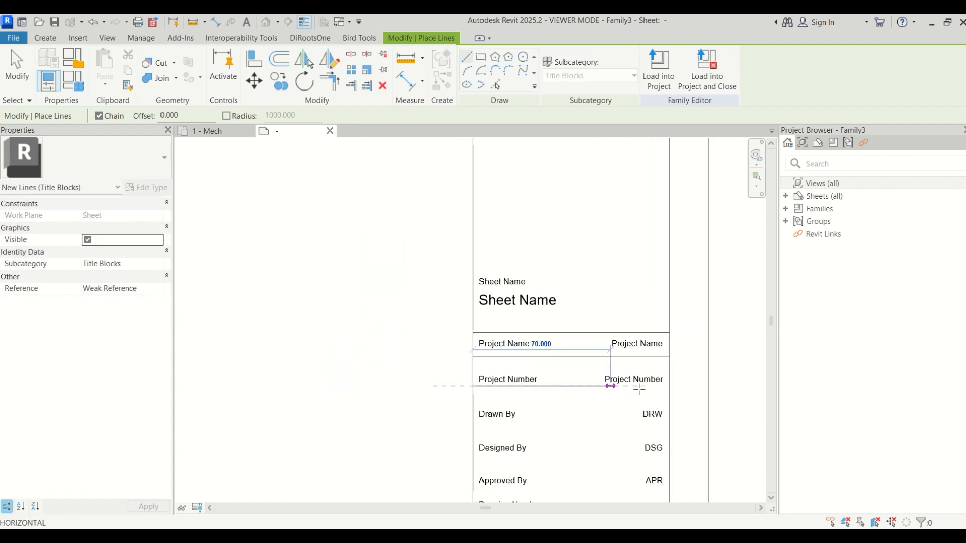
left_click(670, 386)
key("Escape")
scroll(443, 372, "down", 2)
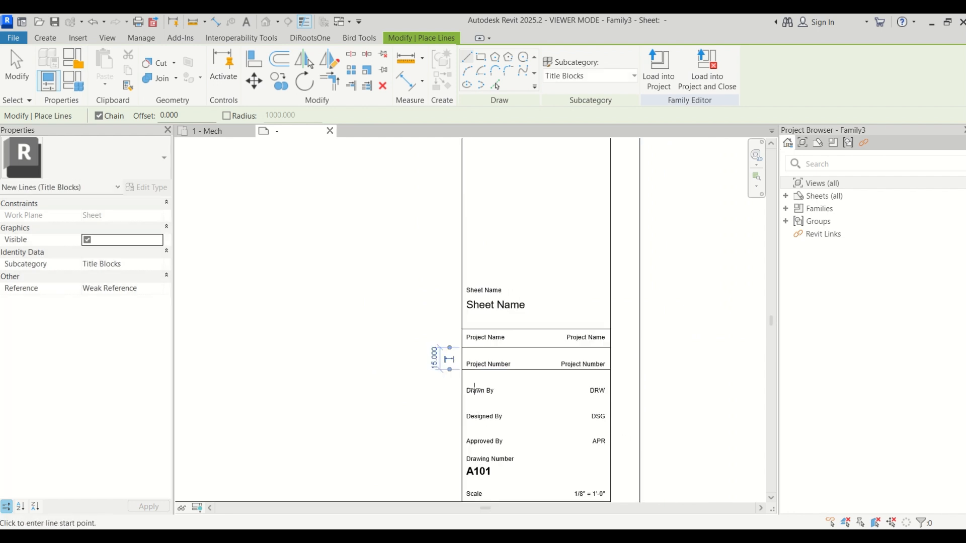
Step: Draw two horizontal divider lines across the title block column below the Project Number row, each 15 mm below the previous line
scroll(452, 363, "up", 3)
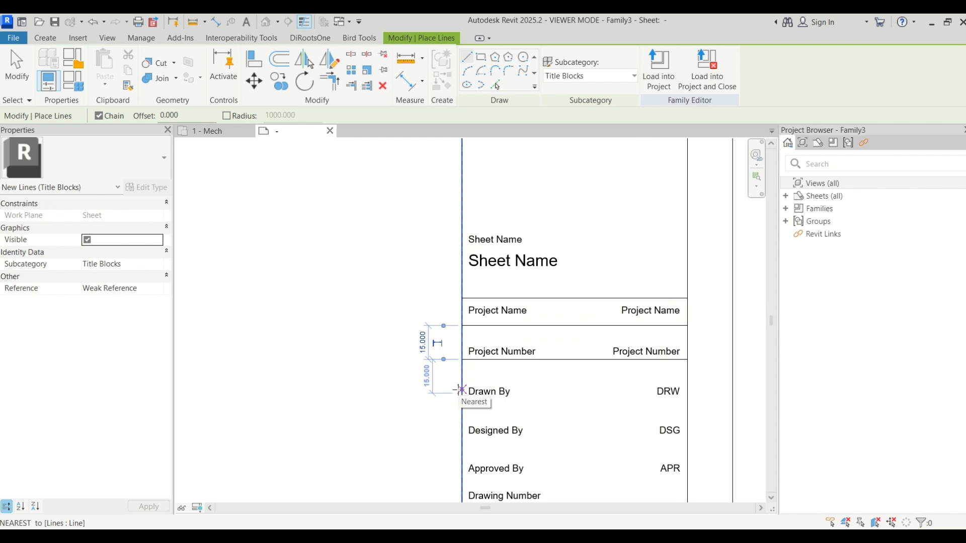
left_click(461, 390)
left_click(687, 391)
scroll(486, 354, "down", 2)
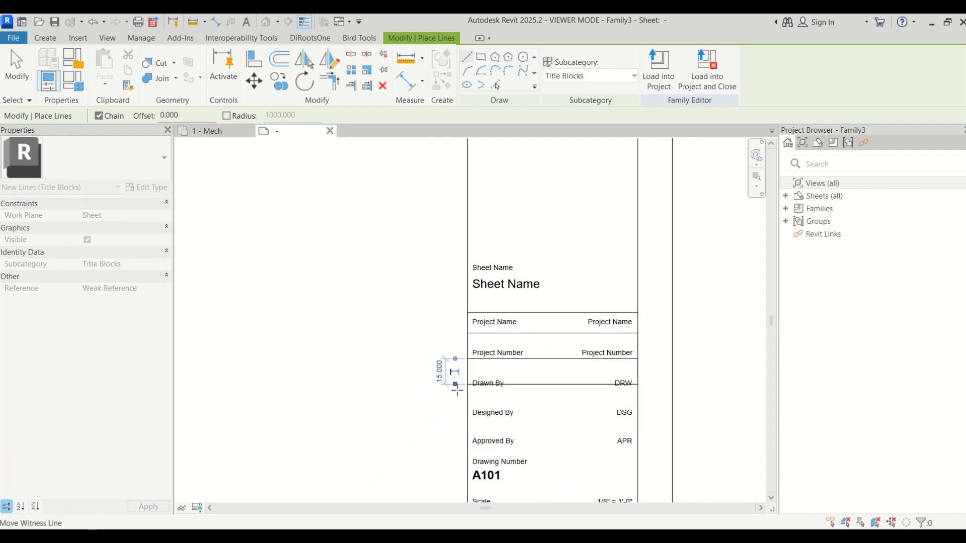
key("Escape")
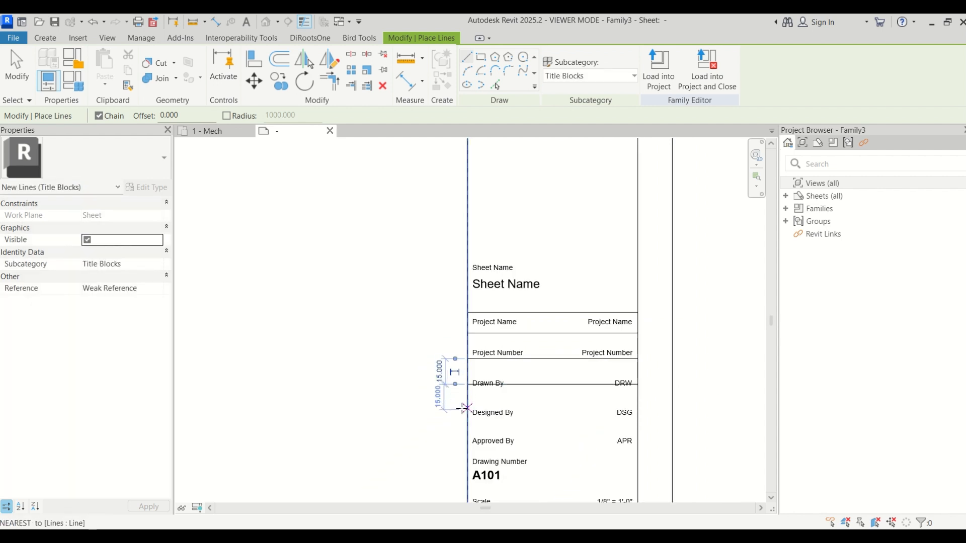
left_click(466, 409)
left_click(637, 410)
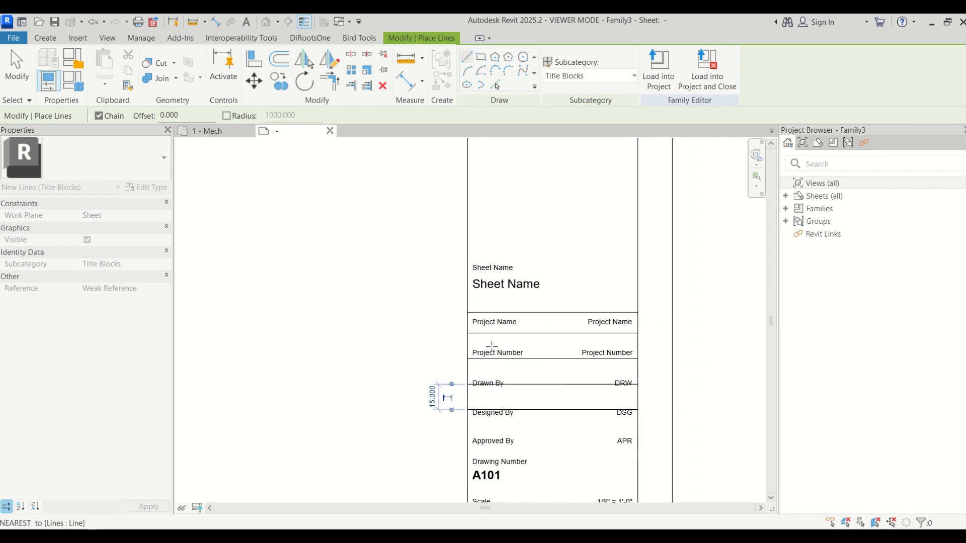
key("Escape")
Step: Draw another horizontal divider line across the column, 15 mm below the last one and just above the Approved By text
scroll(492, 347, "down", 2)
scroll(490, 427, "up", 2)
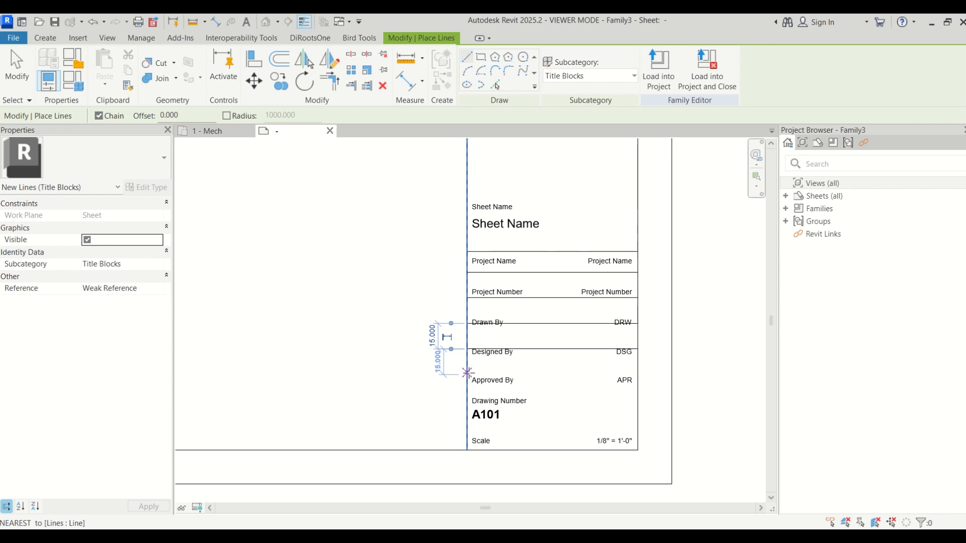
left_click(467, 374)
left_click(632, 374)
key("Escape")
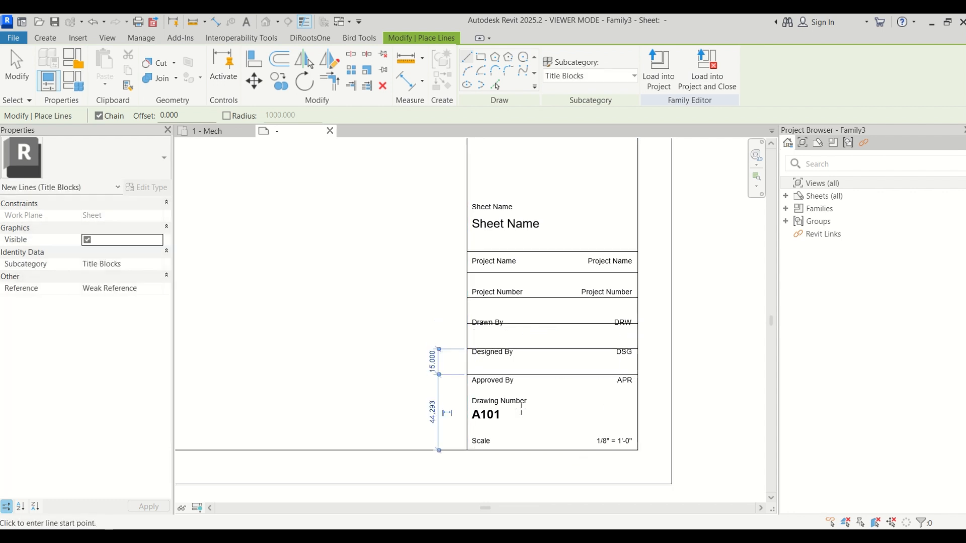
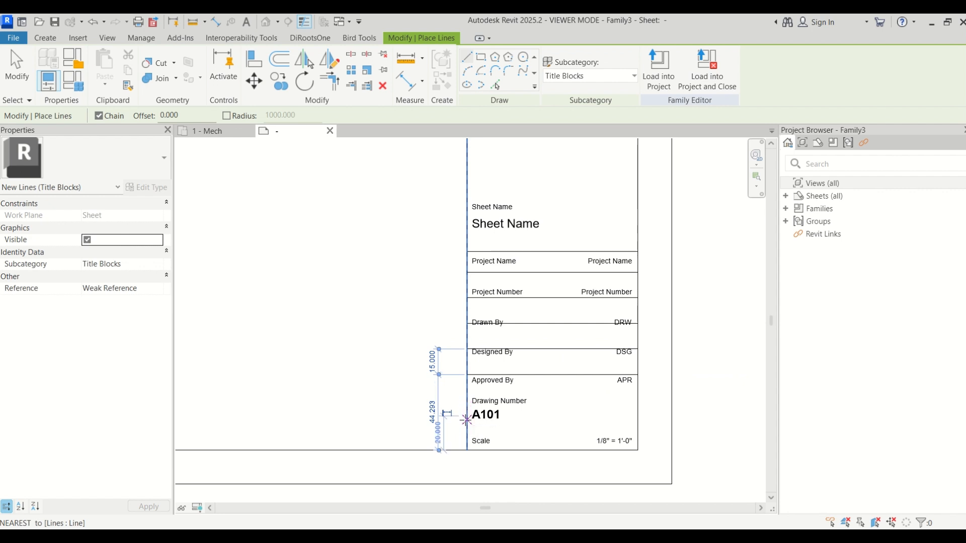
Step: Draw a horizontal divider line across the column between the drawing number and the Scale row
left_click(467, 425)
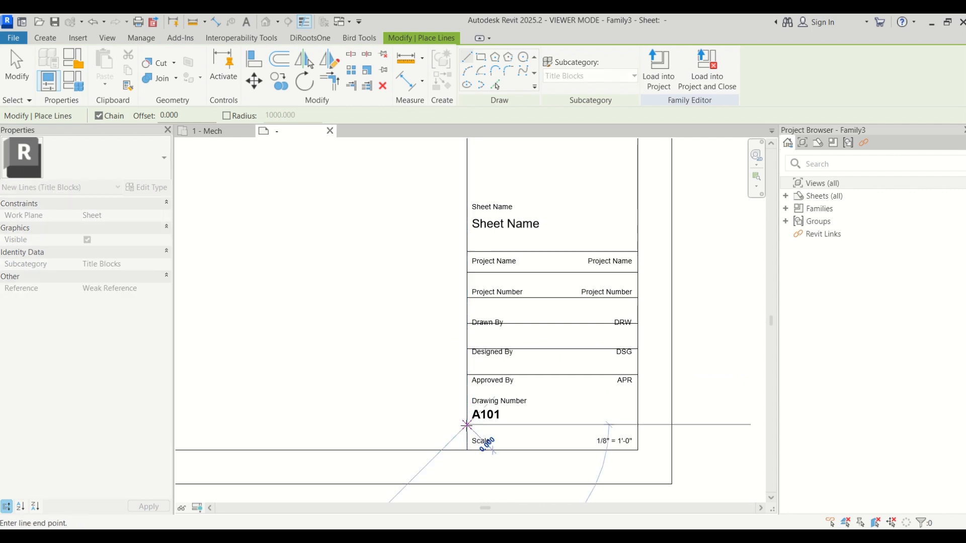
left_click(637, 425)
key("Escape")
key("Escape")
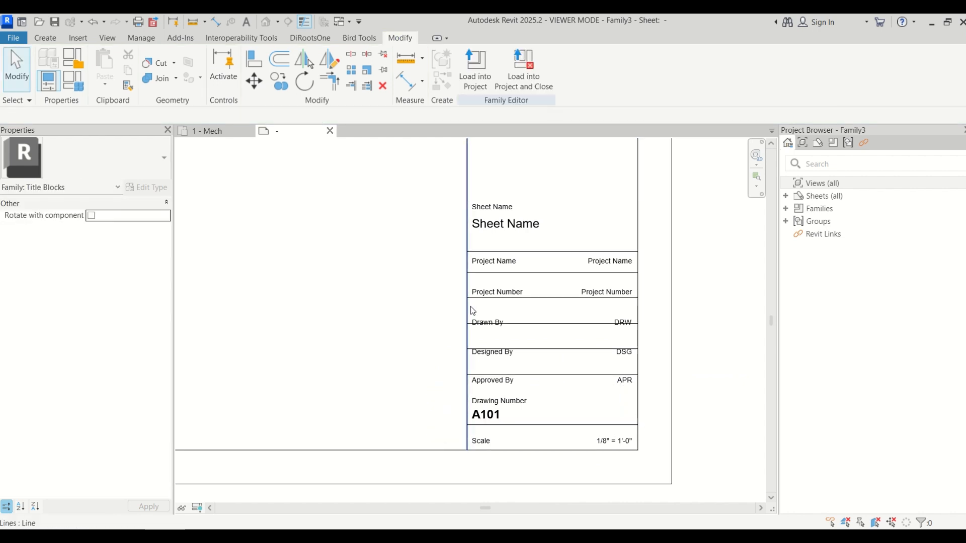
Step: Nudge the Project Number and Drawn By captions, together with their value labels, up to the middle of their rows
left_click(503, 296)
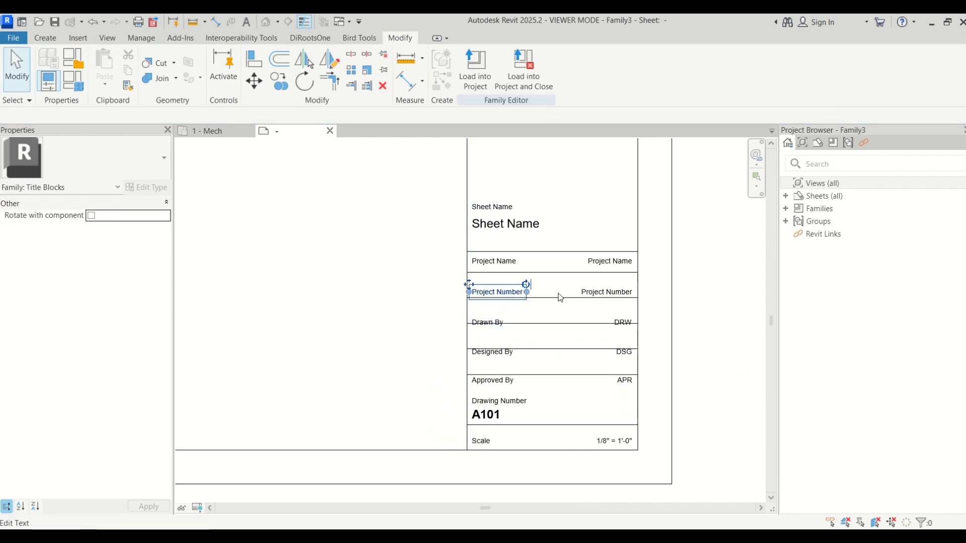
left_click(605, 292, "ctrl")
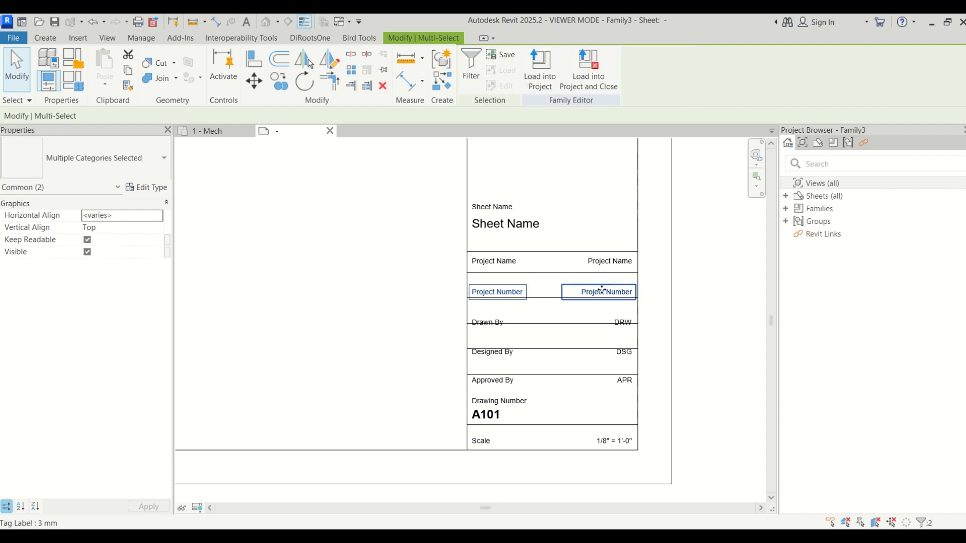
key("Up")
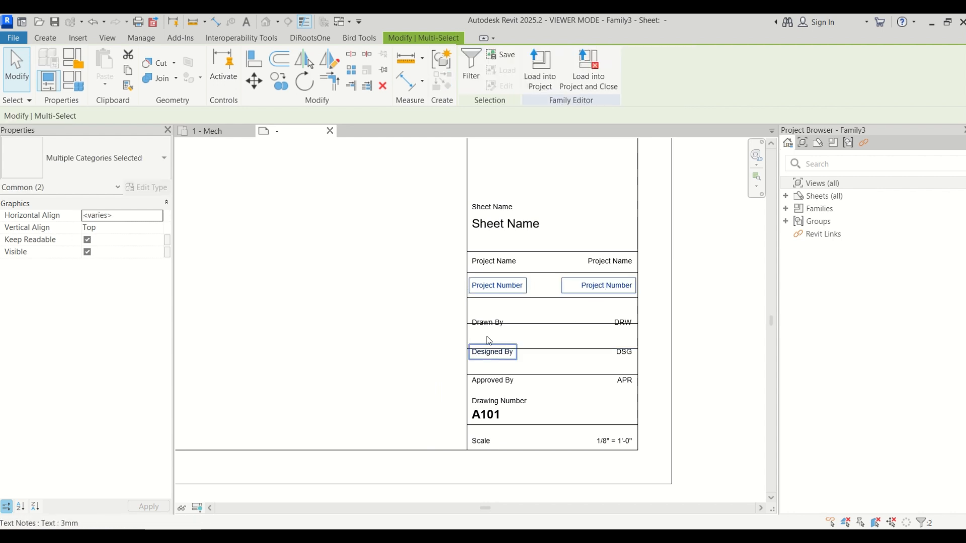
left_click(495, 322)
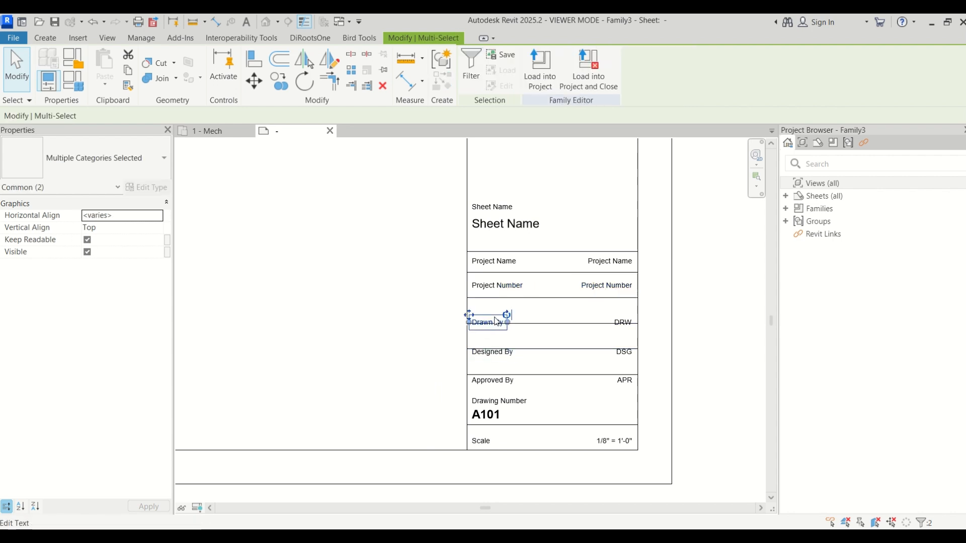
left_click(621, 320, "ctrl")
key("Up")
key("Up")
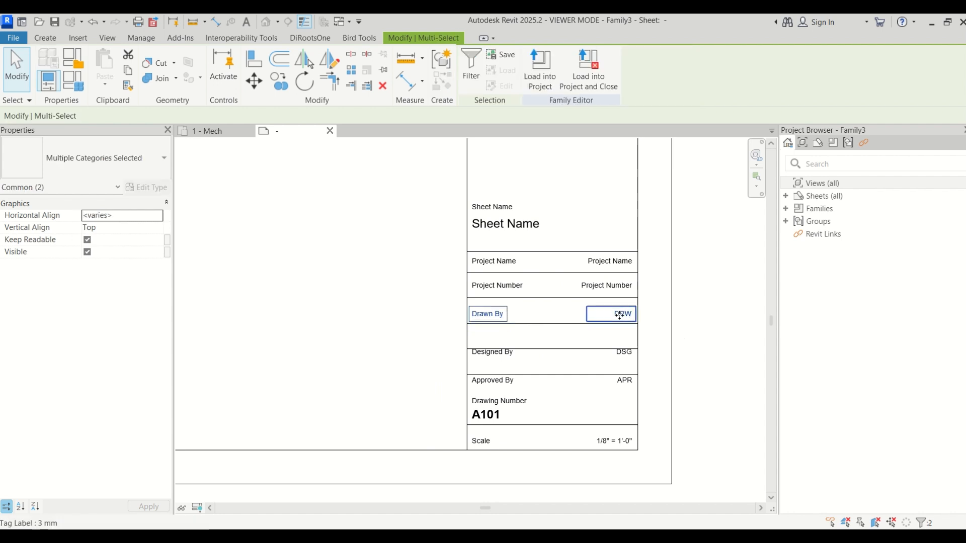
Step: Nudge the Designed By caption and its DSG label up to the middle of their row
left_click(503, 354)
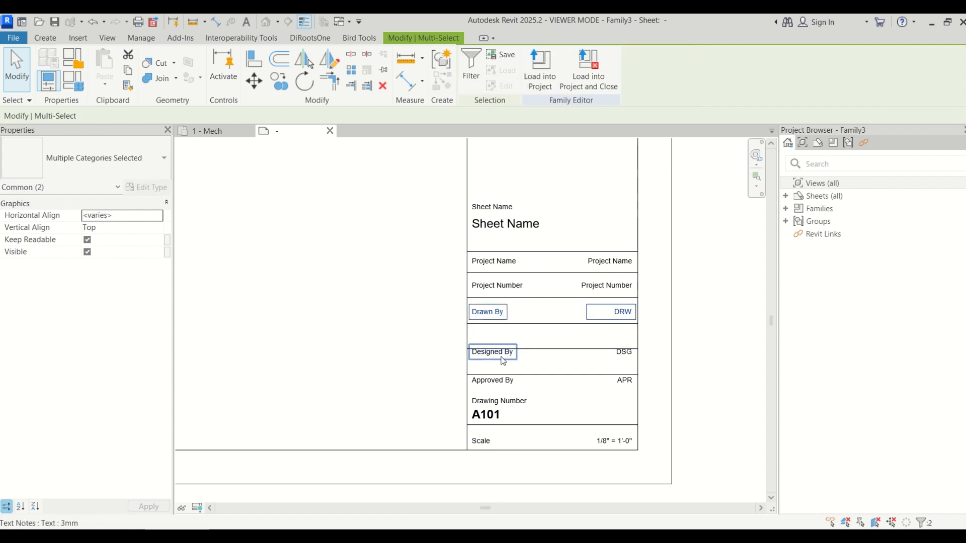
left_click(627, 363, "ctrl")
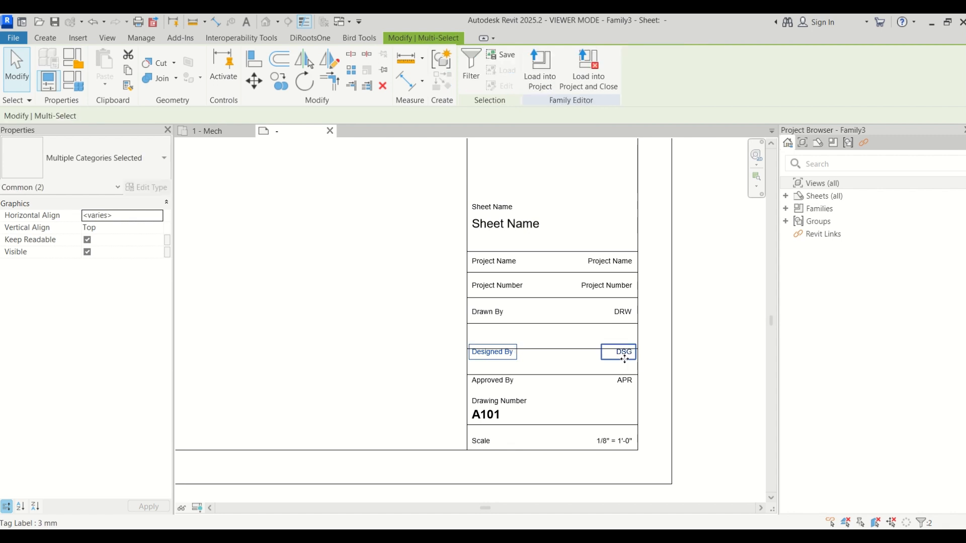
key("Up")
key("Up")
key("Up")
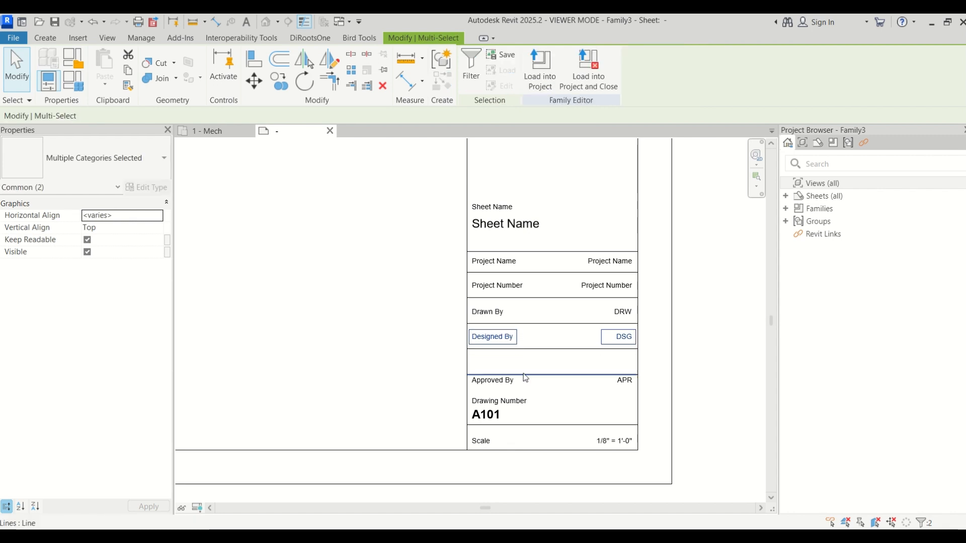
Step: Nudge the Approved By caption and its APR label up to the middle of their row
left_click(501, 381)
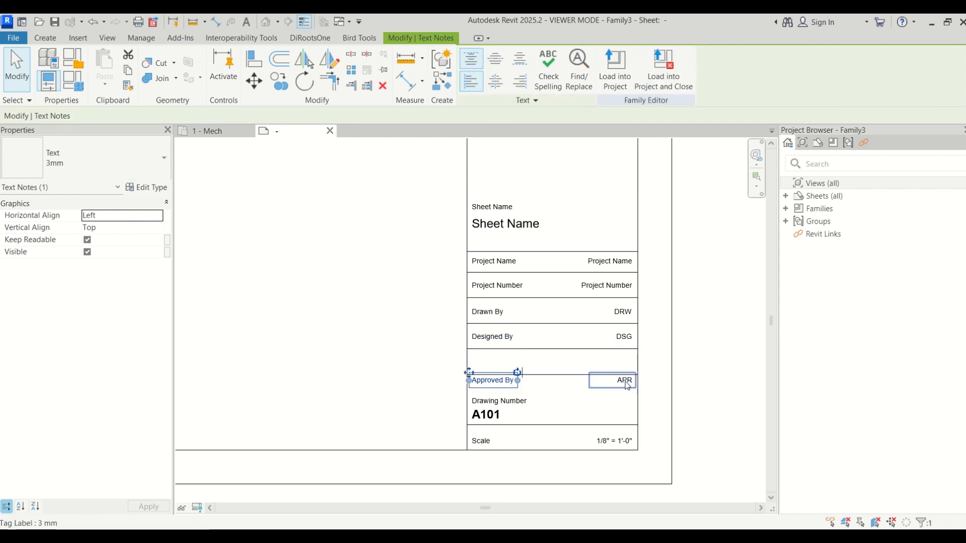
left_click(626, 383, "ctrl")
key("Up")
key("Up")
key("Up")
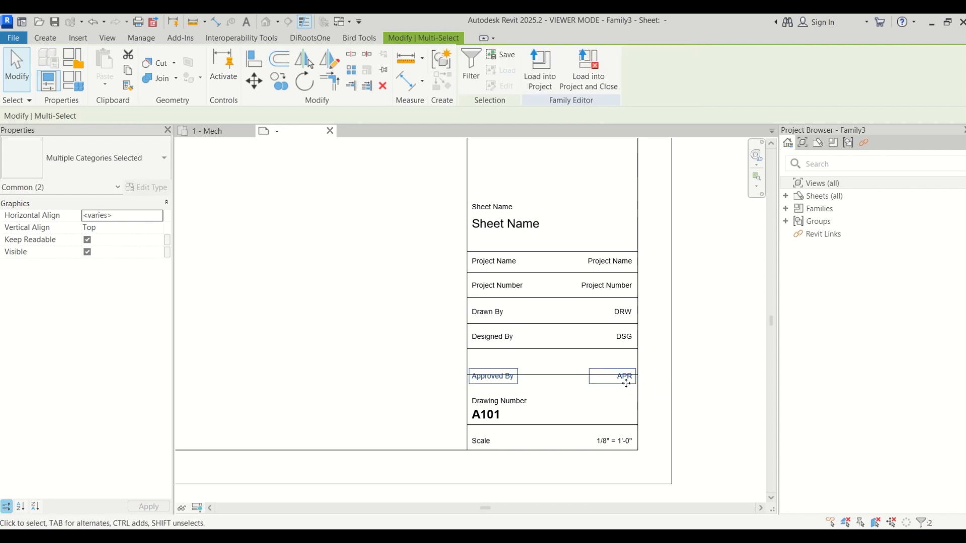
key("Up")
key("Up")
key("Up")
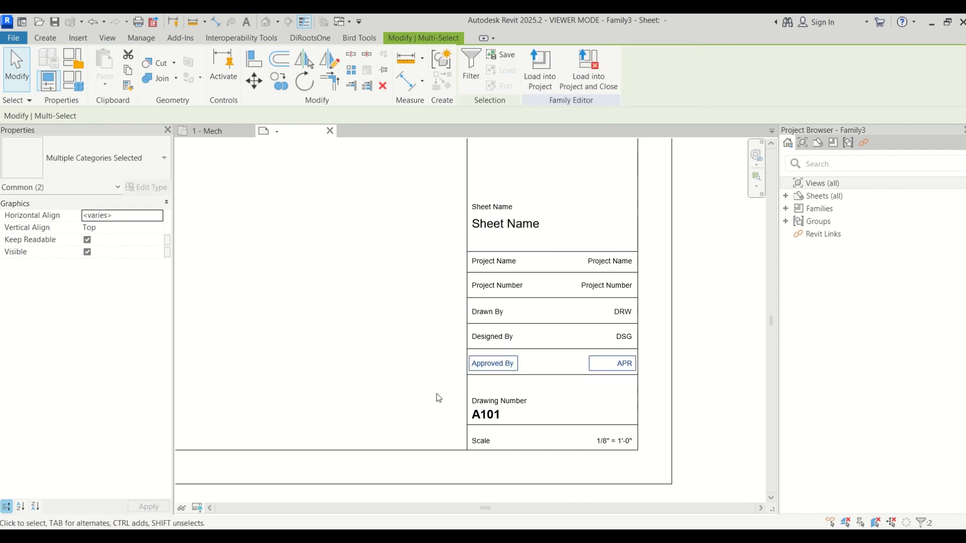
Step: Nudge the Drawing Number caption and A101 label up to the top of their row, lowering the A101 label slightly below the caption
left_click(490, 405)
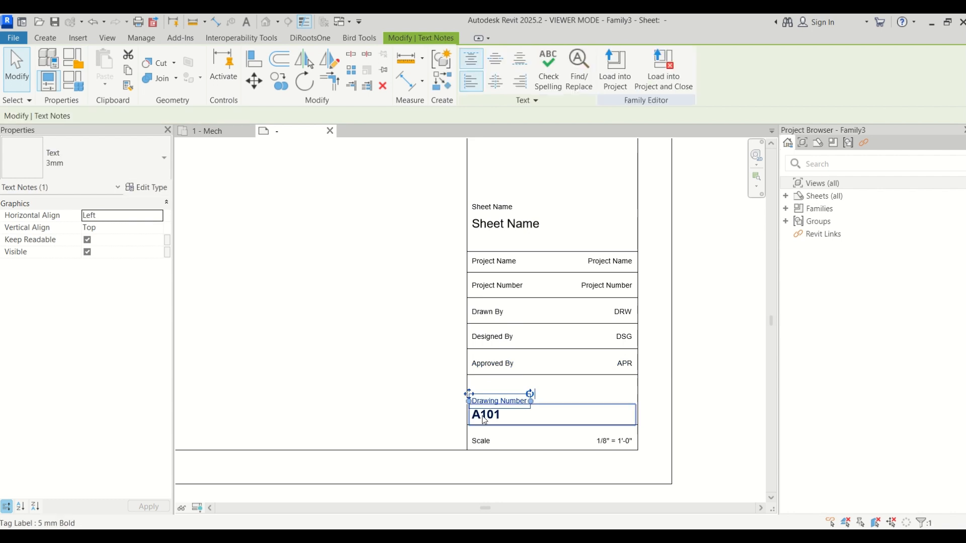
left_click(483, 415, "ctrl")
key("Up")
key("Up")
key("Up")
key("Up")
key("Up")
key("Up")
key("Up")
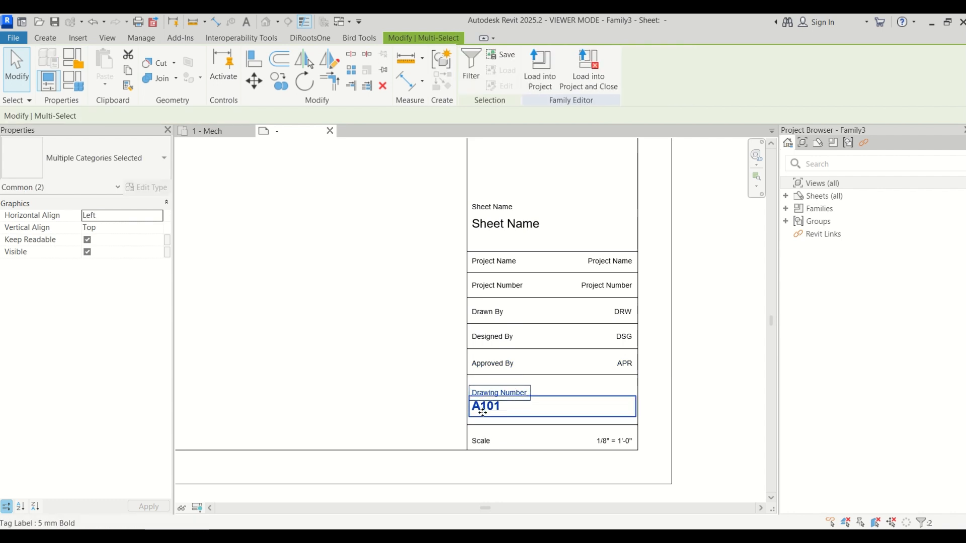
key("Up")
left_click(329, 396)
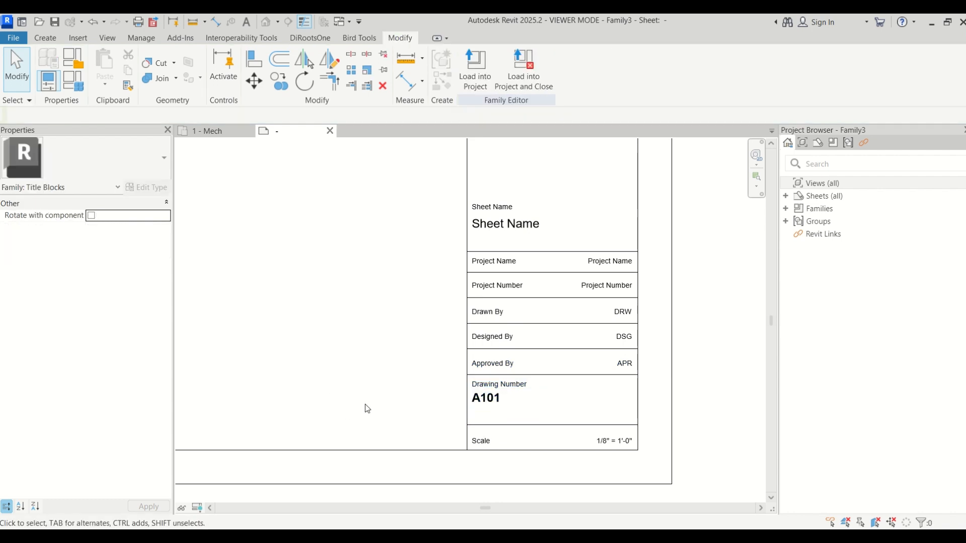
left_click(499, 416)
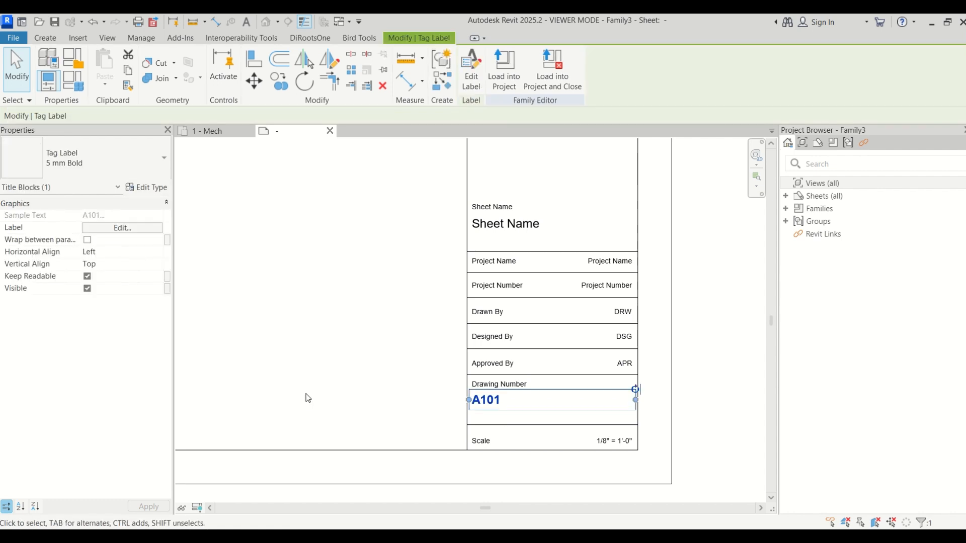
left_click(478, 475)
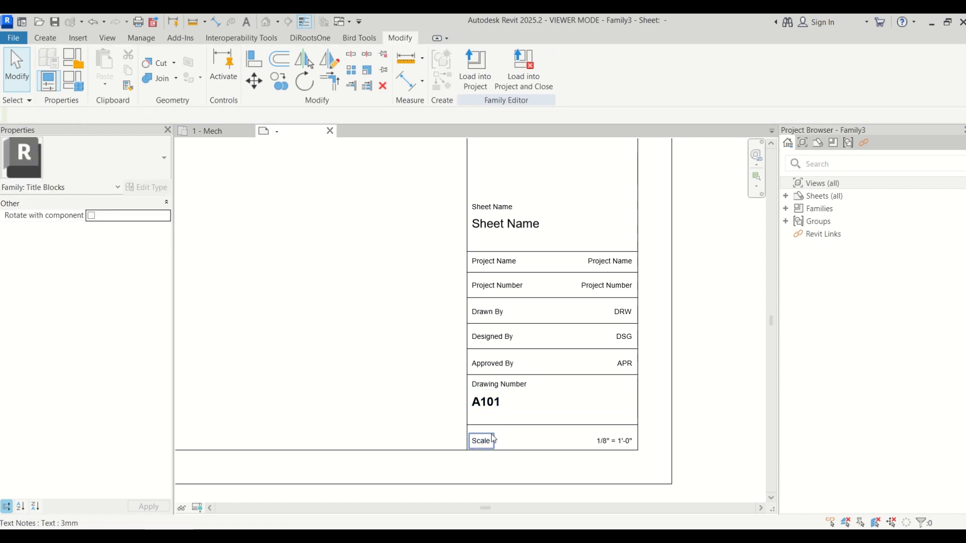
Step: Copy the line above the Project Name row 35 mm upward to close off the Sheet Name box
scroll(403, 379, "down", 2)
scroll(401, 248, "up", 1)
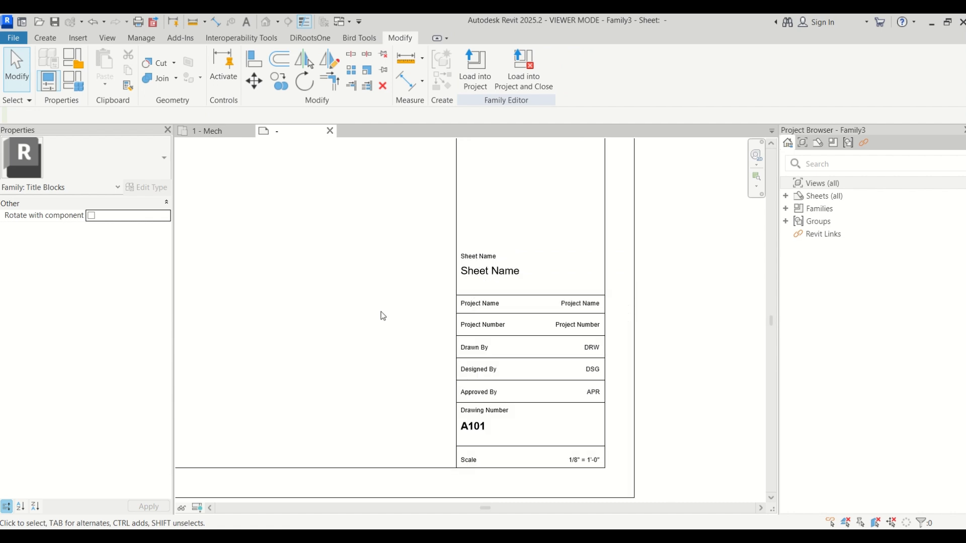
scroll(381, 312, "down", 1)
left_click(508, 302)
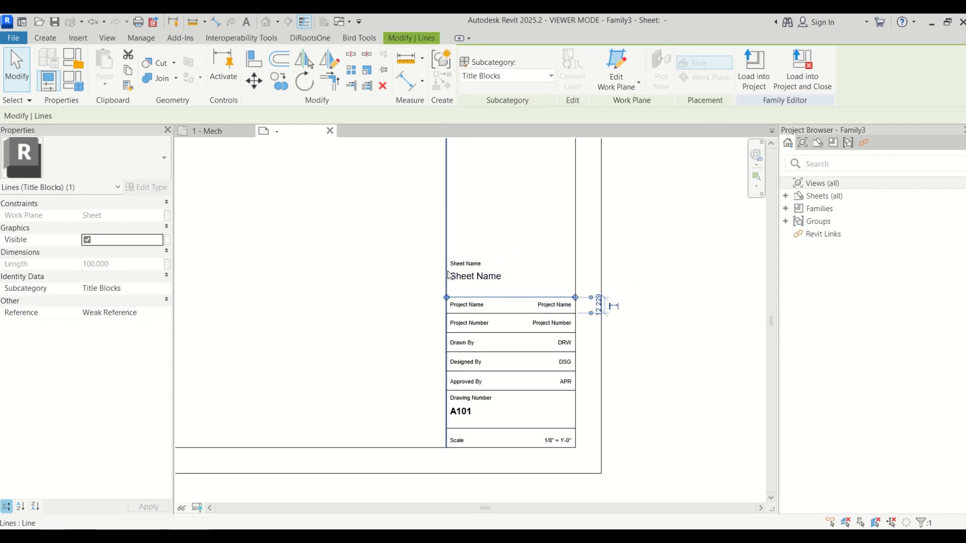
key("c")
key("o")
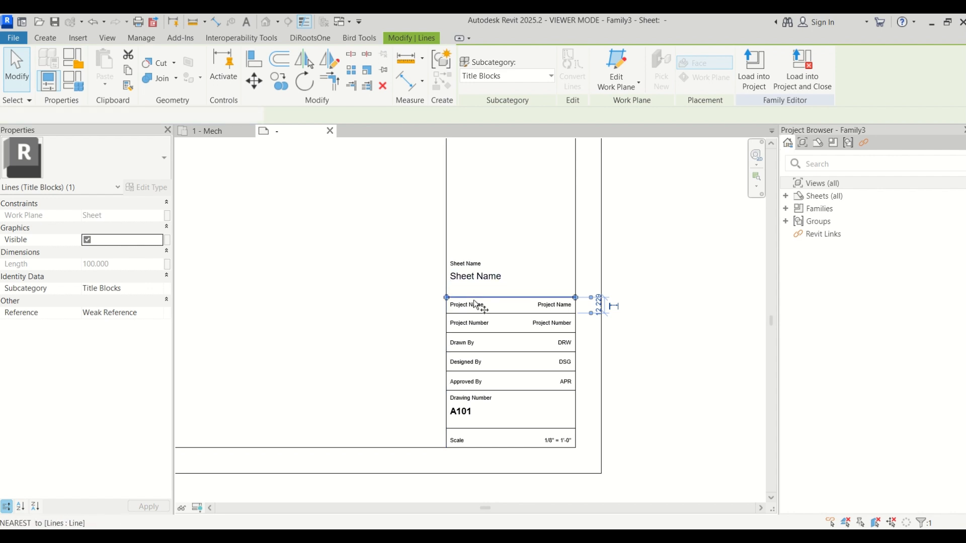
left_click(447, 298)
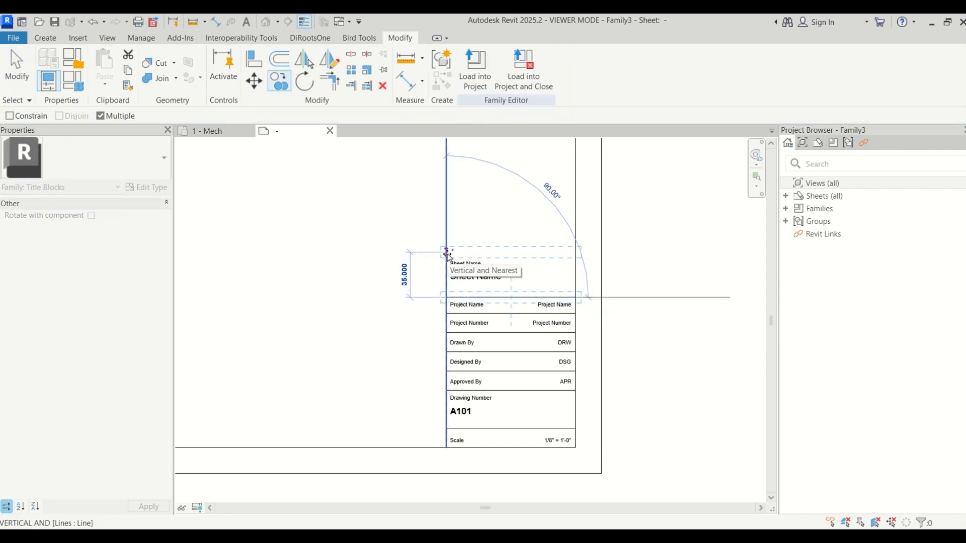
key("Escape")
key("Escape")
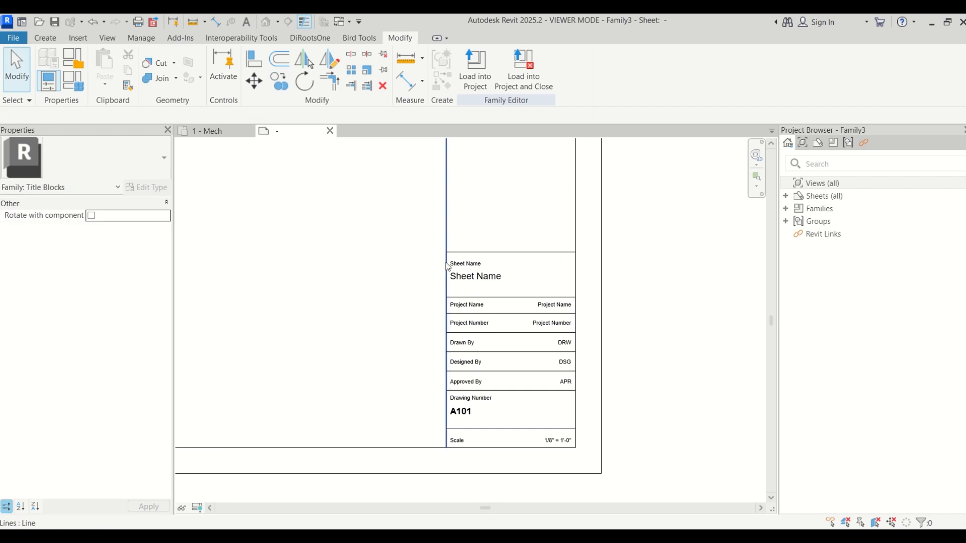
Step: Nudge the small Sheet Name caption up close to the top line of its box
scroll(455, 259, "up", 3)
left_click(476, 280)
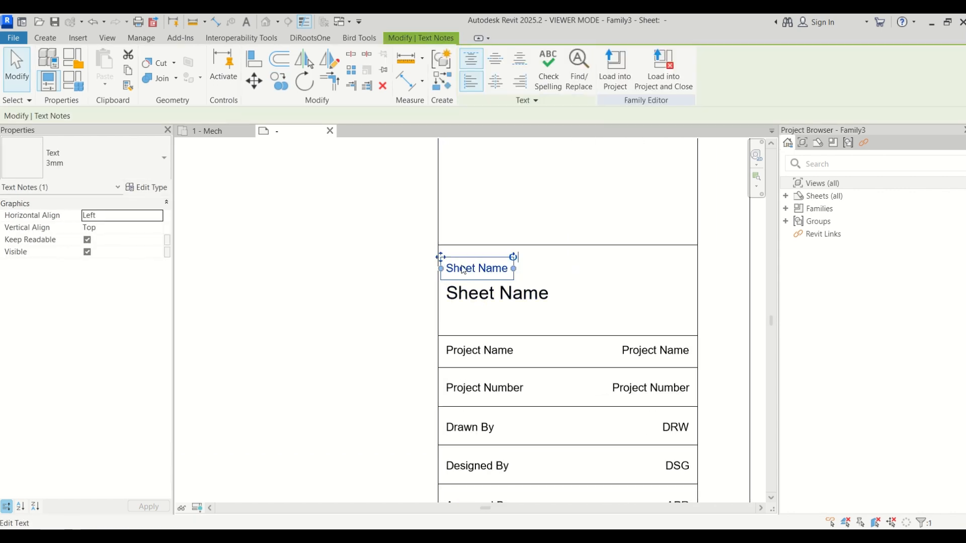
key("Up")
key("Up")
left_click(308, 349)
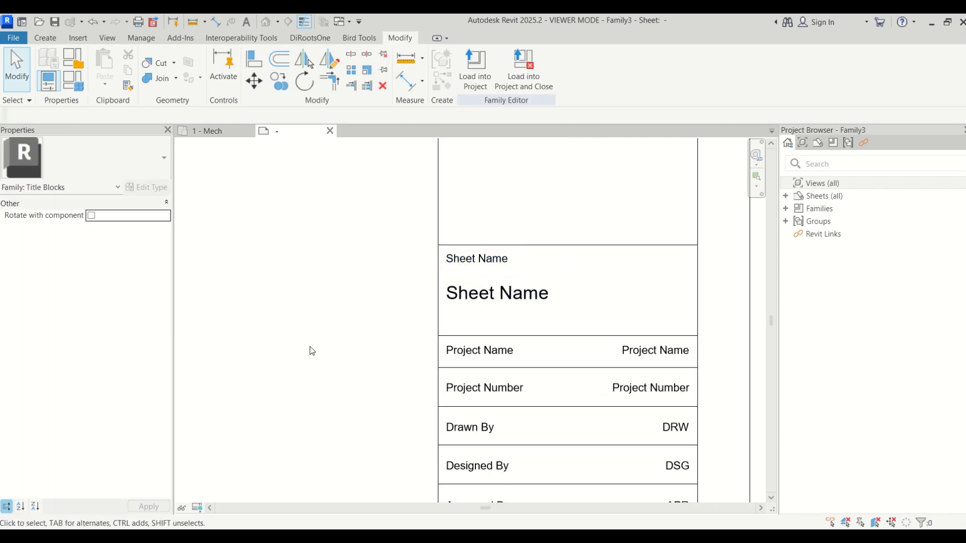
Step: Nudge the large Sheet Name label up beneath its caption and show the whole title block sheet
scroll(308, 350, "down", 2)
left_click(415, 320)
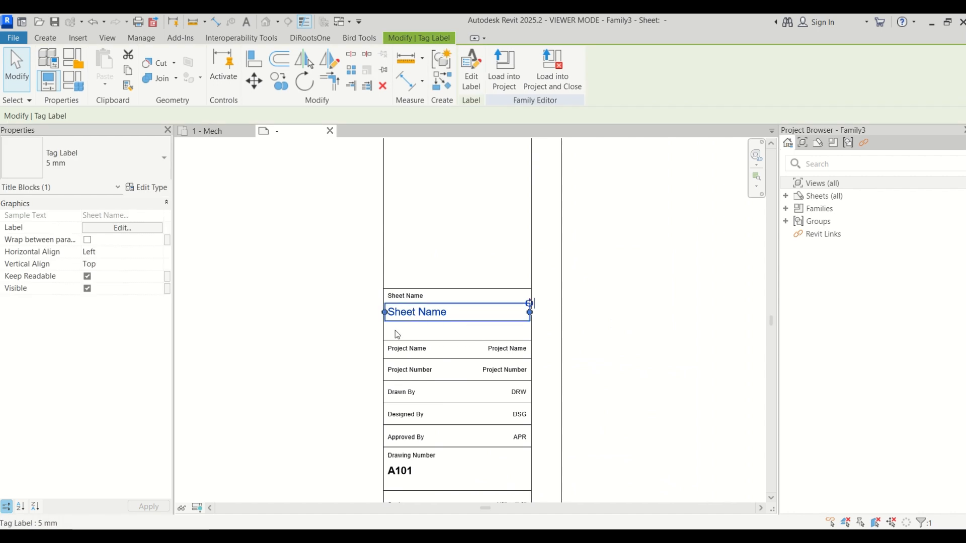
scroll(344, 396, "down", 2)
scroll(344, 396, "down", 1)
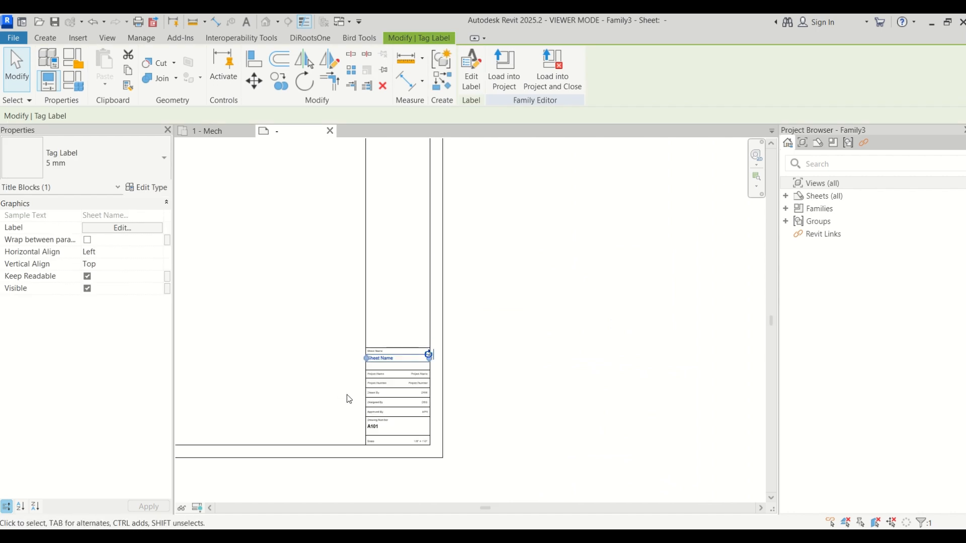
left_click(321, 375)
scroll(582, 391, "down", 3)
scroll(478, 343, "up", 2)
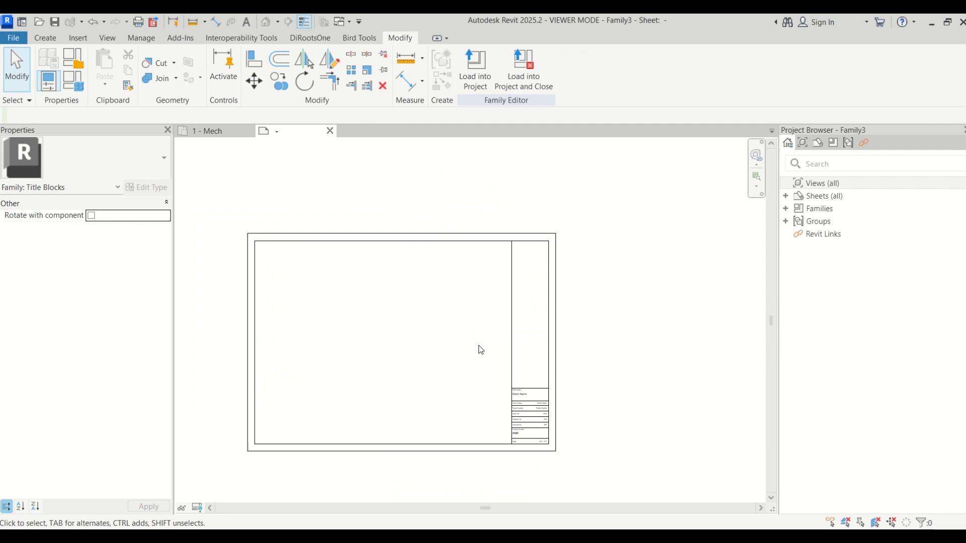
Step: Place an 8mm text note reading "Notes:" near the upper end of the title strip, without bullets on the heading
key("t")
key("x")
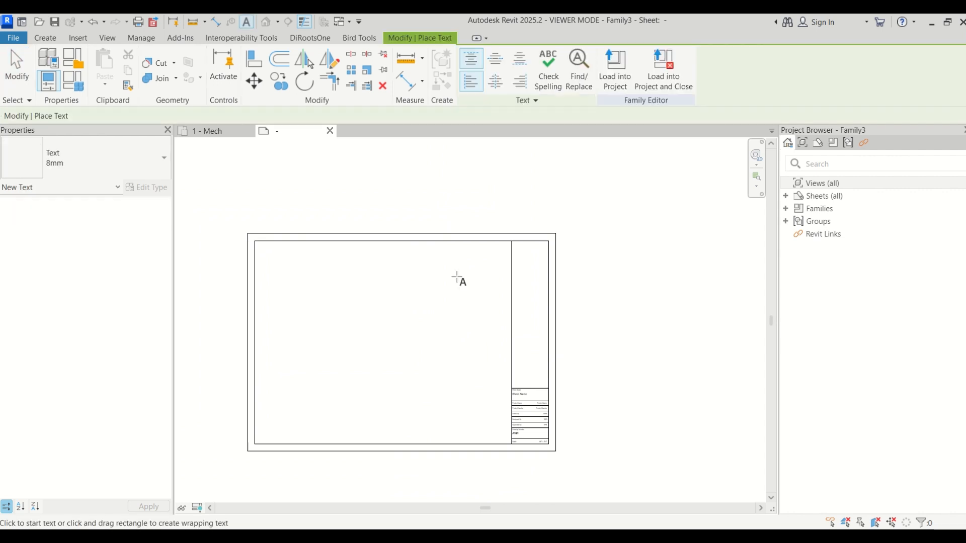
left_click(462, 269)
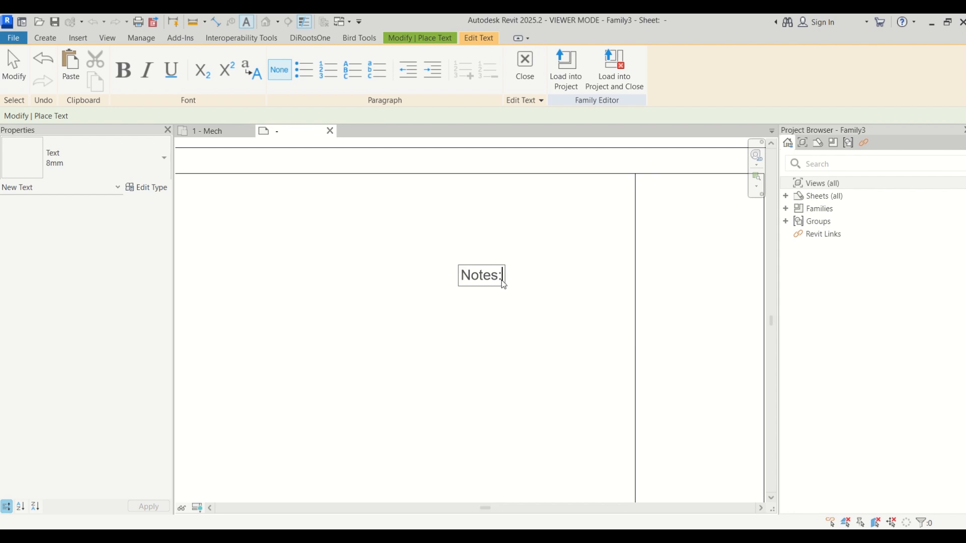
left_click(301, 74)
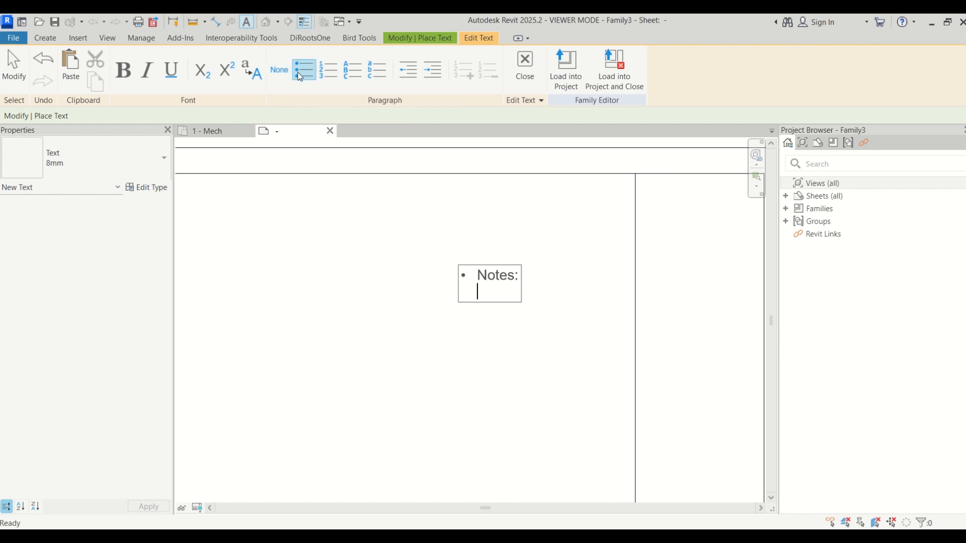
left_click(300, 76)
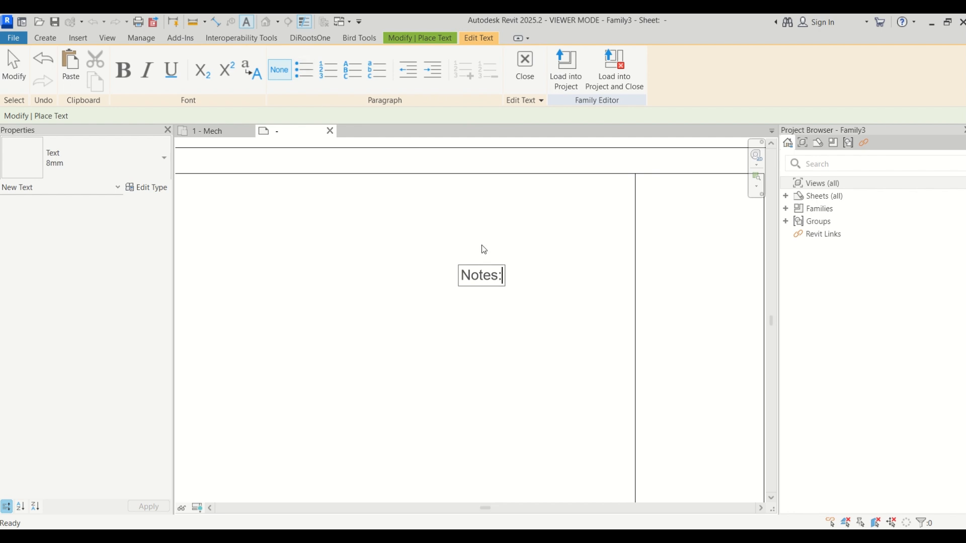
Step: Start a numbered list under the Notes heading with the first item "All Dimensions are in mm."
key("Return")
key("Return")
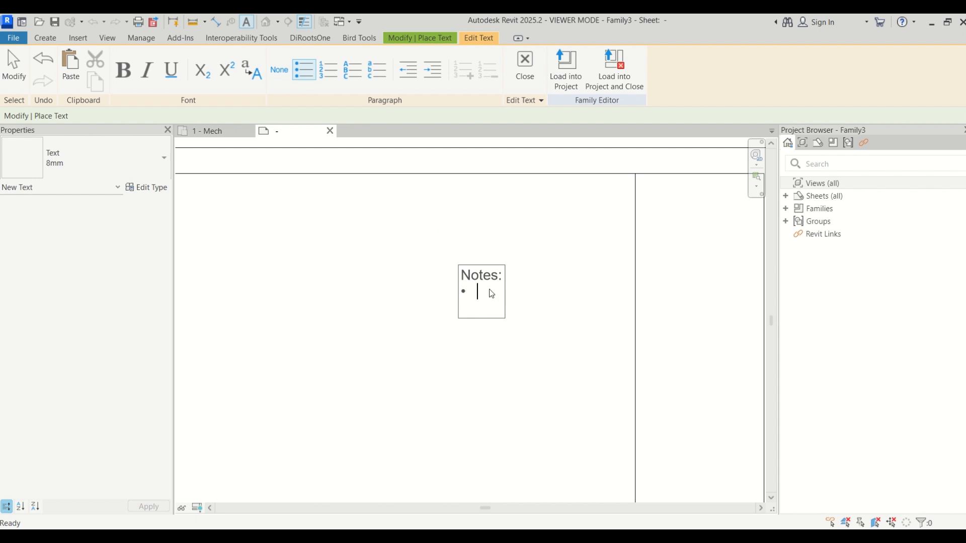
left_click(329, 71)
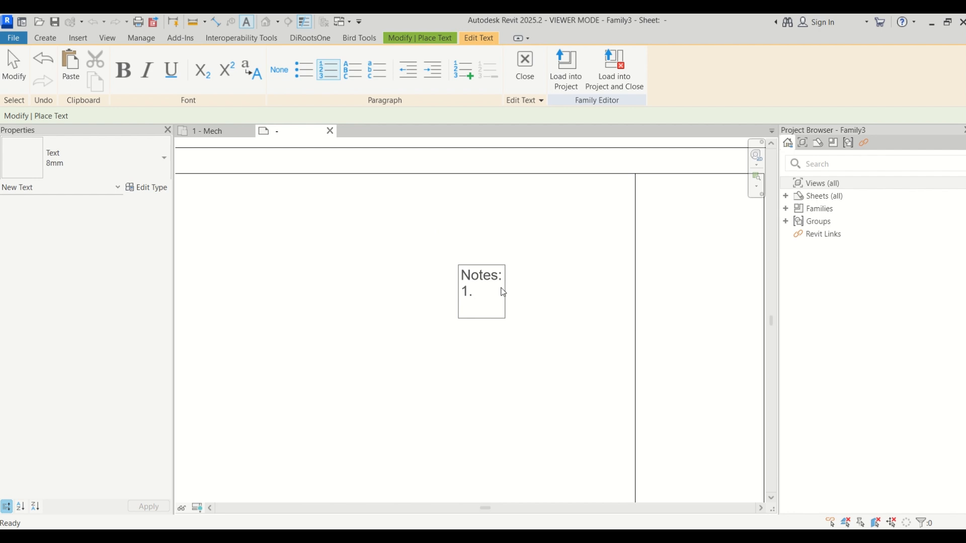
type("Dim")
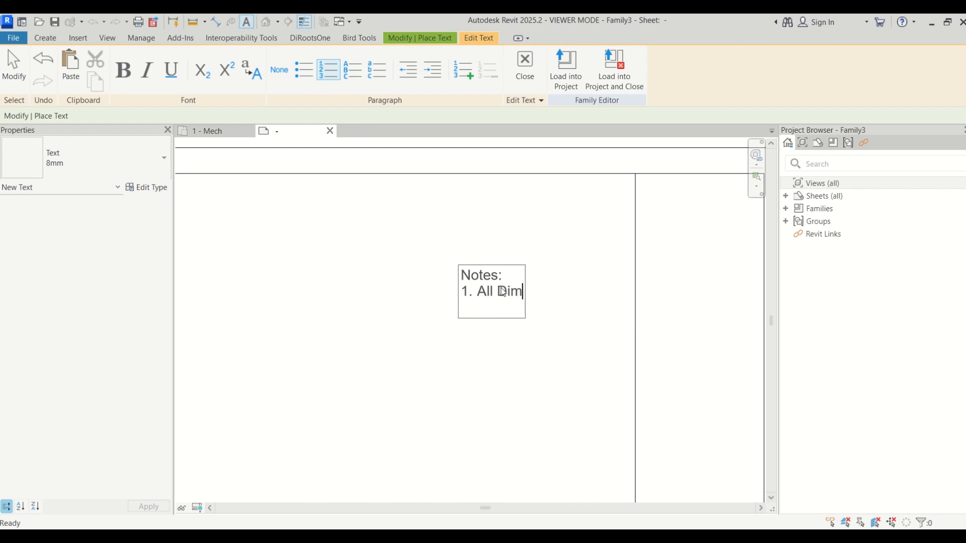
type("ensions ")
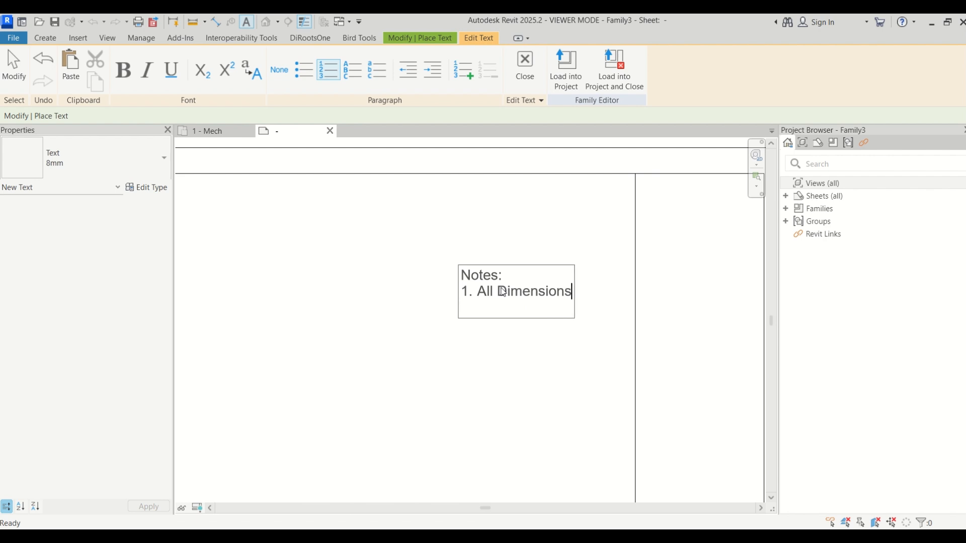
type("are in")
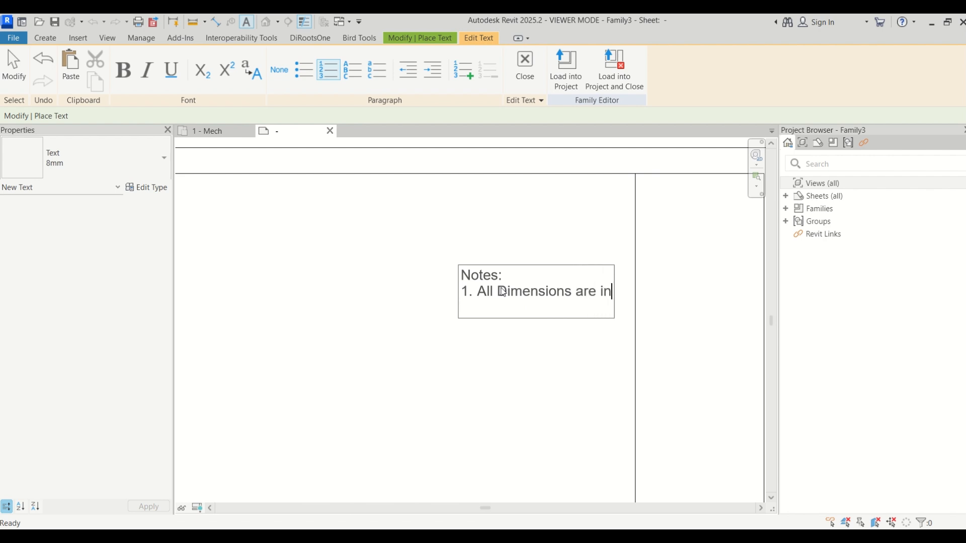
type(" mm.")
key("Return")
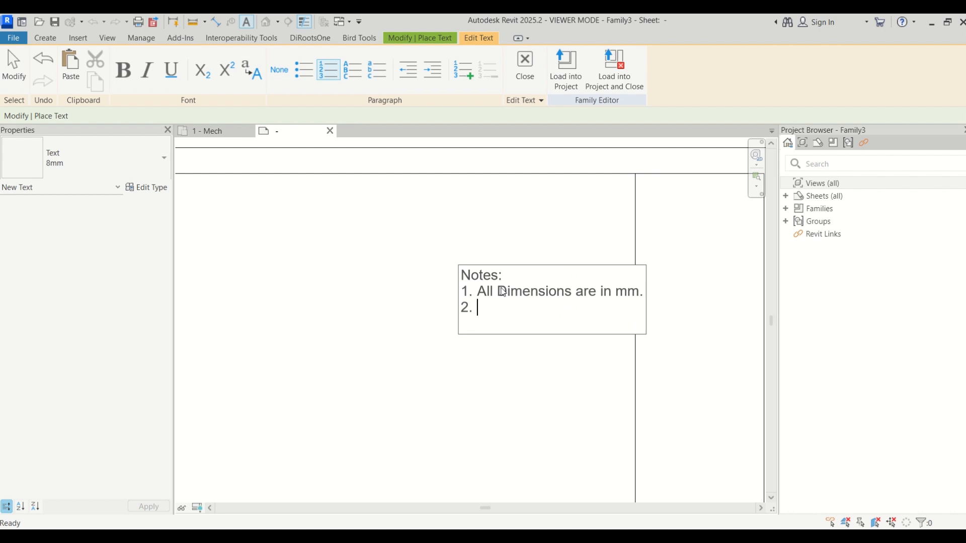
Step: Add "All views are having markers." as the second numbered item and finish the text note
type("All views are")
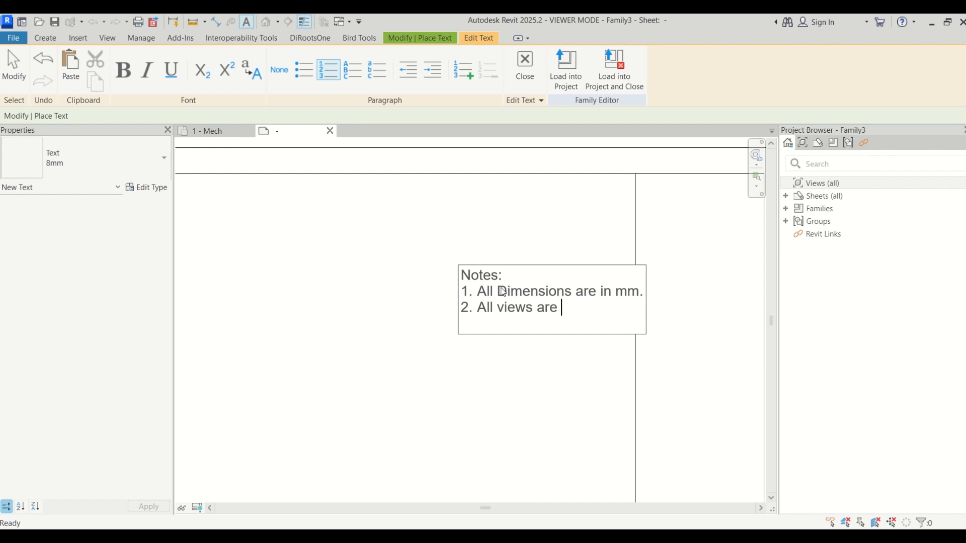
type(" having")
type("markers.")
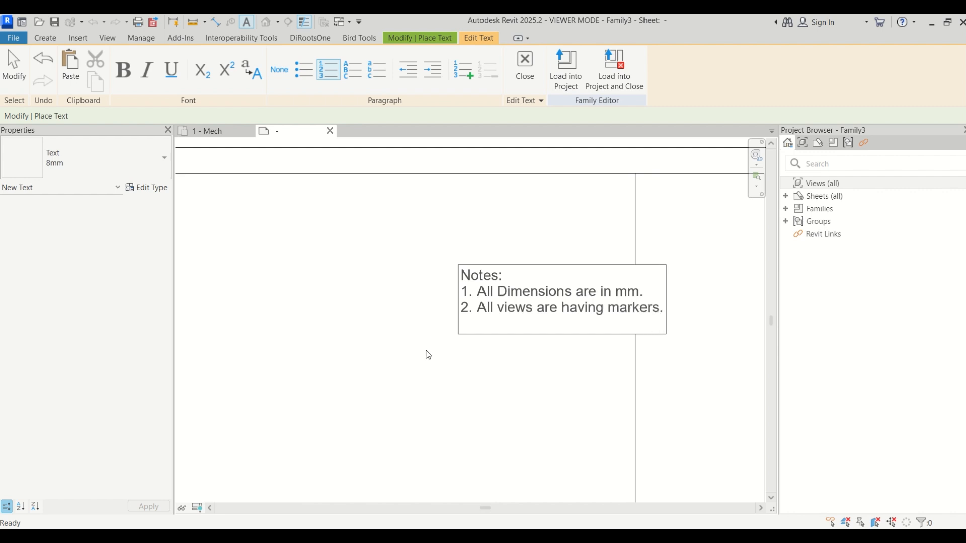
left_click(428, 355)
key("Escape")
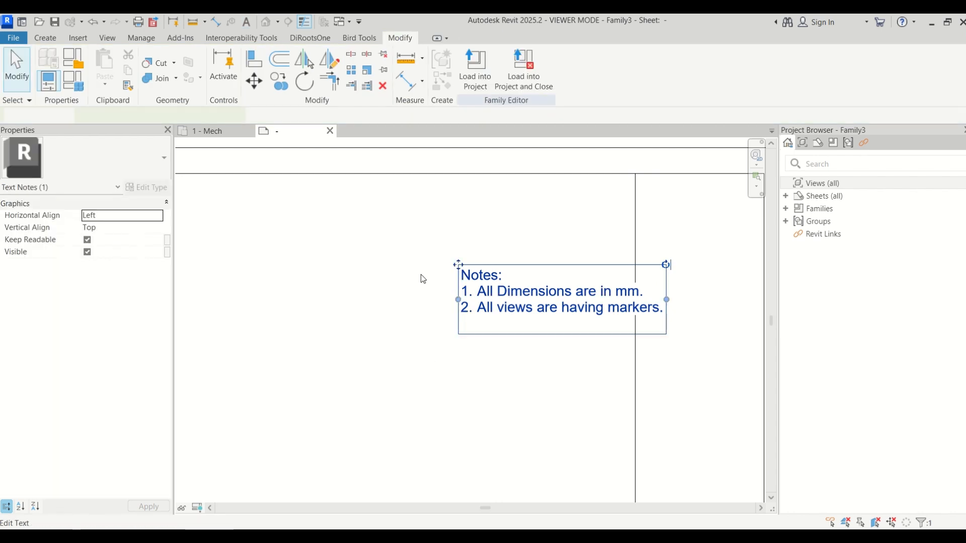
Step: Move the Notes text into the empty upper part of the title strip, just inside its left vertical line
scroll(422, 279, "down", 2)
left_click_drag(447, 269, 564, 266)
scroll(606, 322, "up", 2)
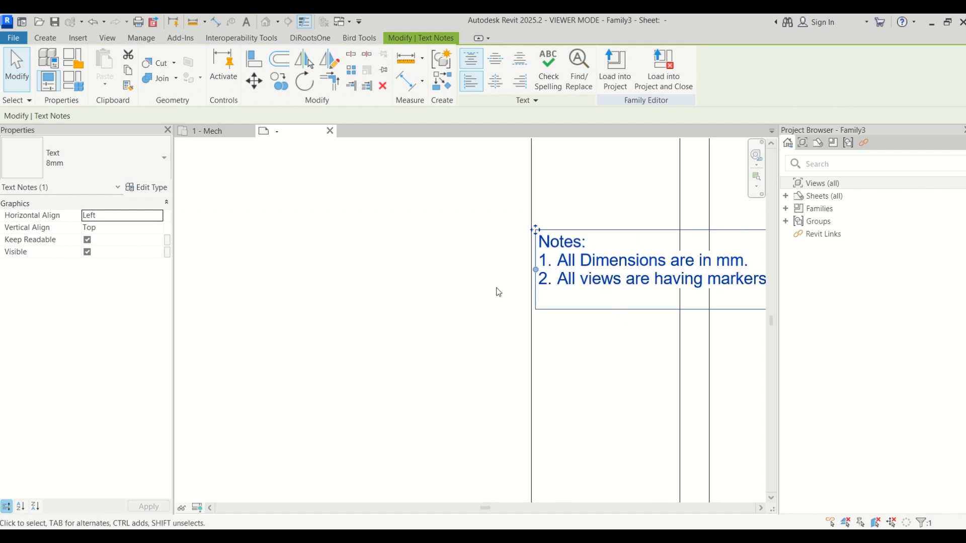
Step: Change the Notes text to the 3mm type and widen its box to nearly the full width of the title strip
scroll(498, 292, "down", 2)
left_click(44, 152)
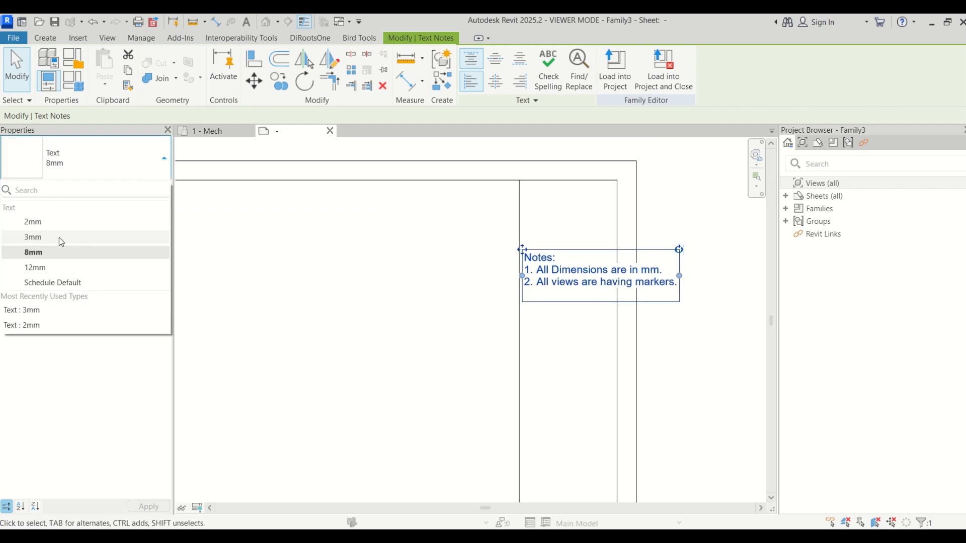
left_click(59, 237)
scroll(579, 304, "up", 2)
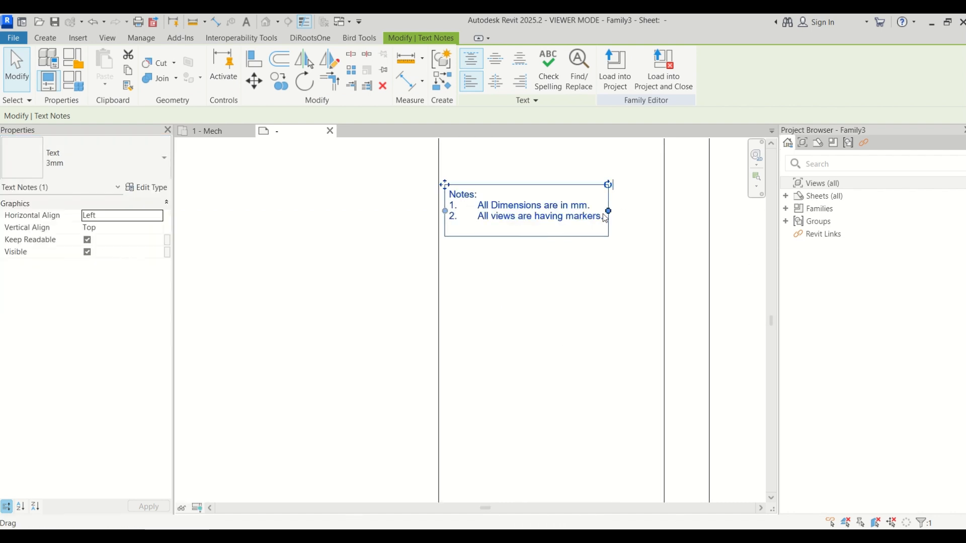
left_click_drag(608, 211, 659, 211)
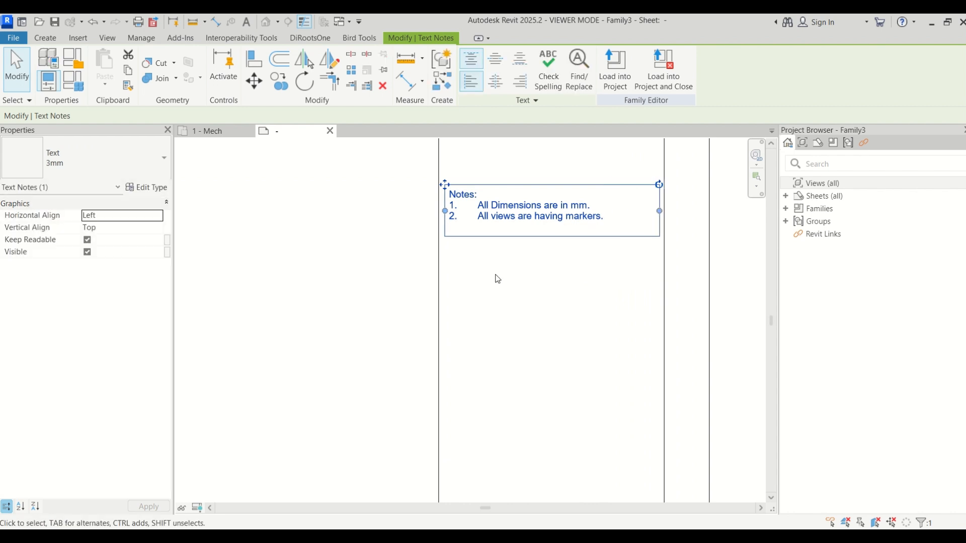
left_click(524, 334)
Step: Create a revision schedule with the default fields Revision Sequence, Revision Number, Revision Description and Revision Date
scroll(424, 203, "down", 3)
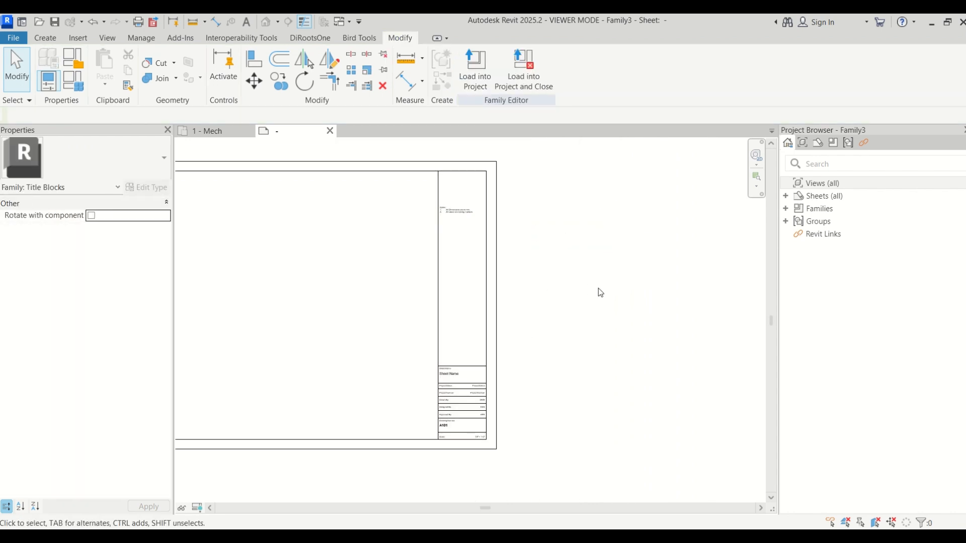
scroll(759, 241, "down", 3)
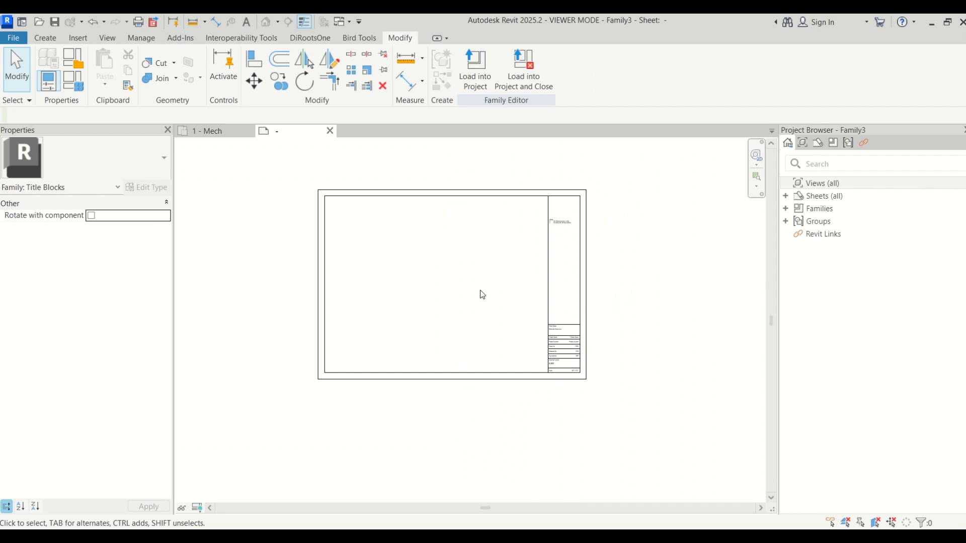
scroll(480, 290, "up", 2)
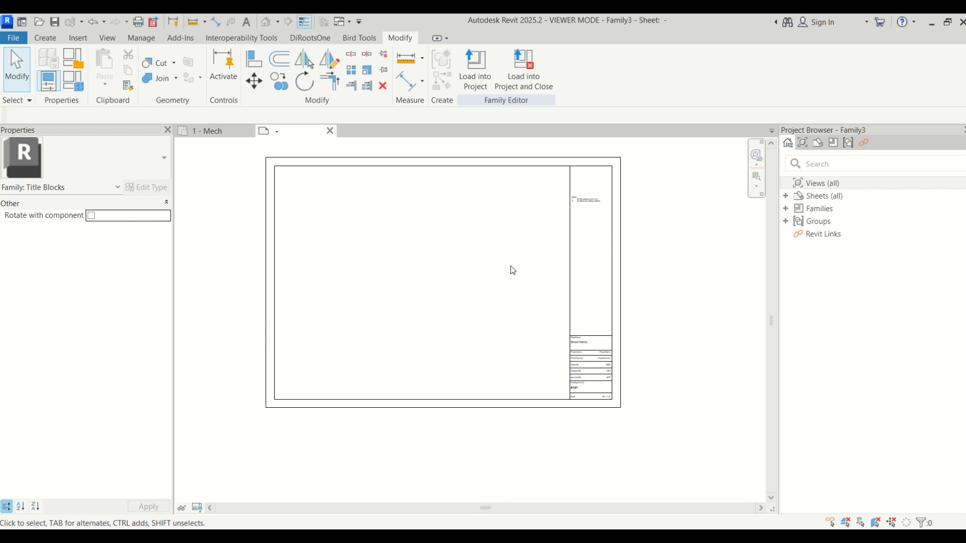
scroll(601, 291, "up", 1)
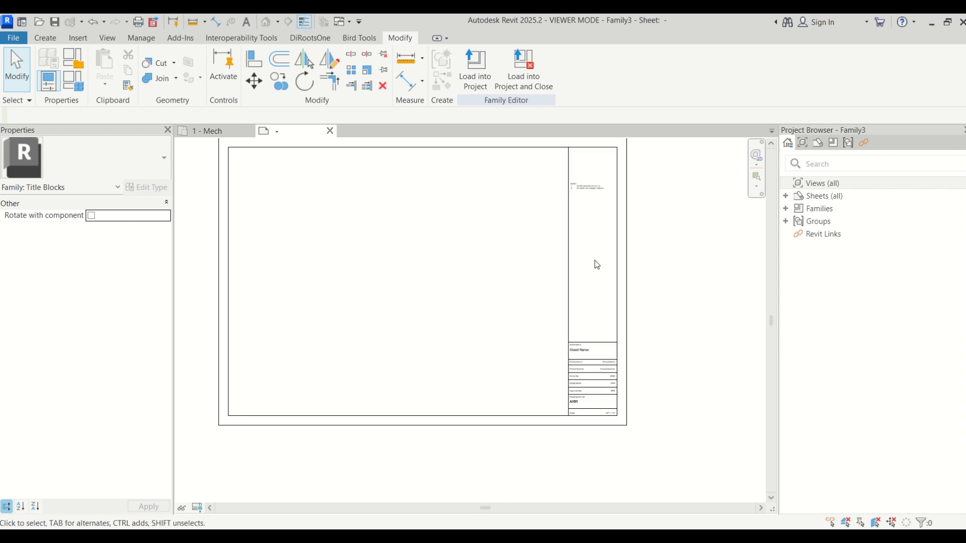
left_click(79, 38)
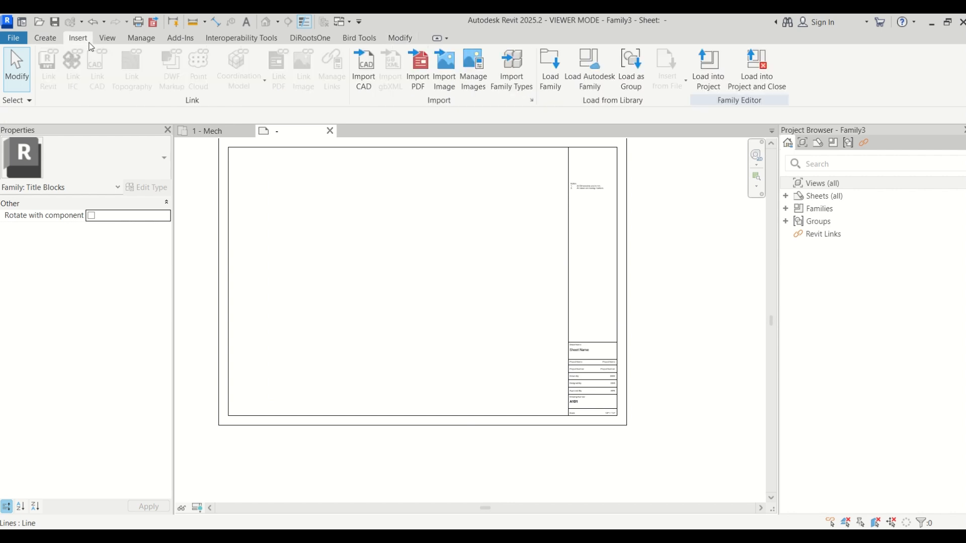
left_click(114, 40)
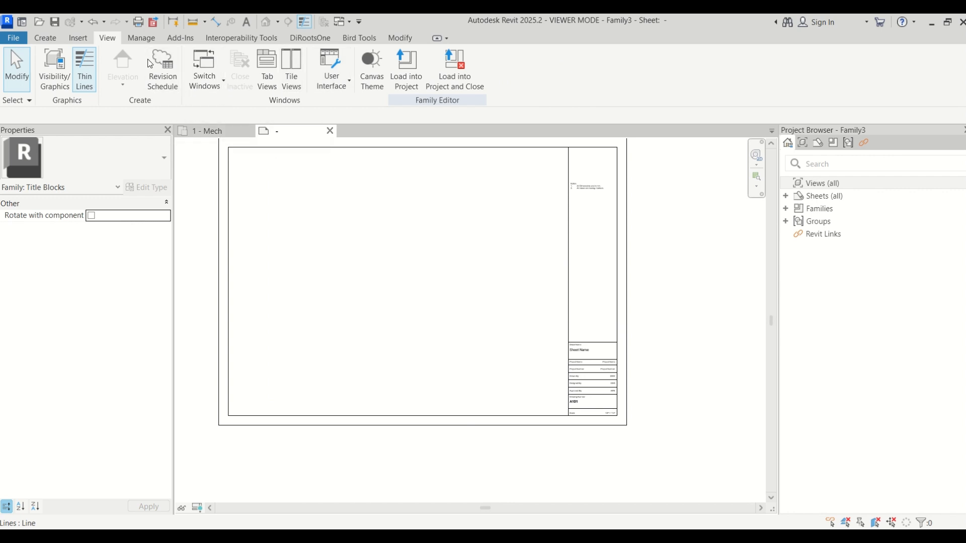
left_click(162, 81)
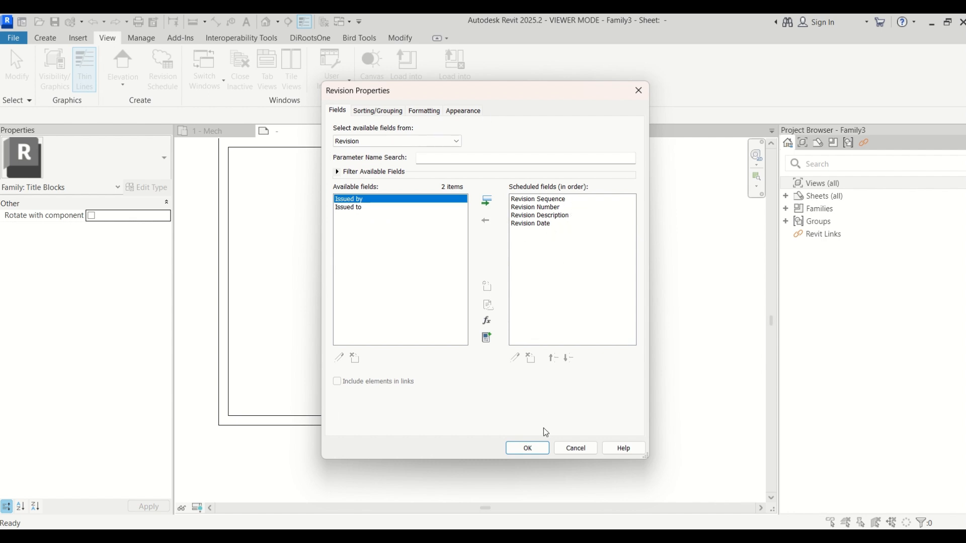
left_click(534, 449)
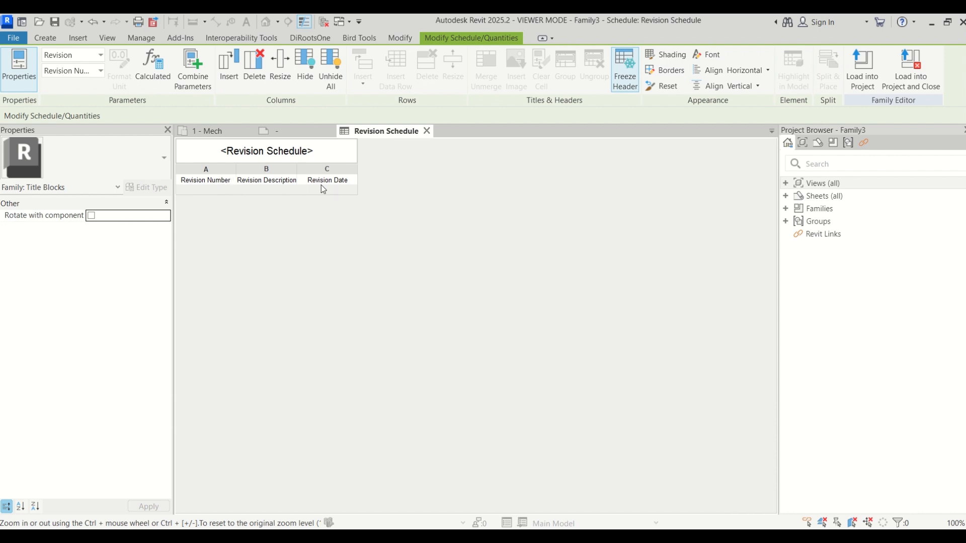
Step: Shorten the revision schedule's column headings to Revision, Description and Date
left_click(217, 180)
left_click_drag(233, 181, 204, 181)
key("BackSpace")
left_click(263, 178)
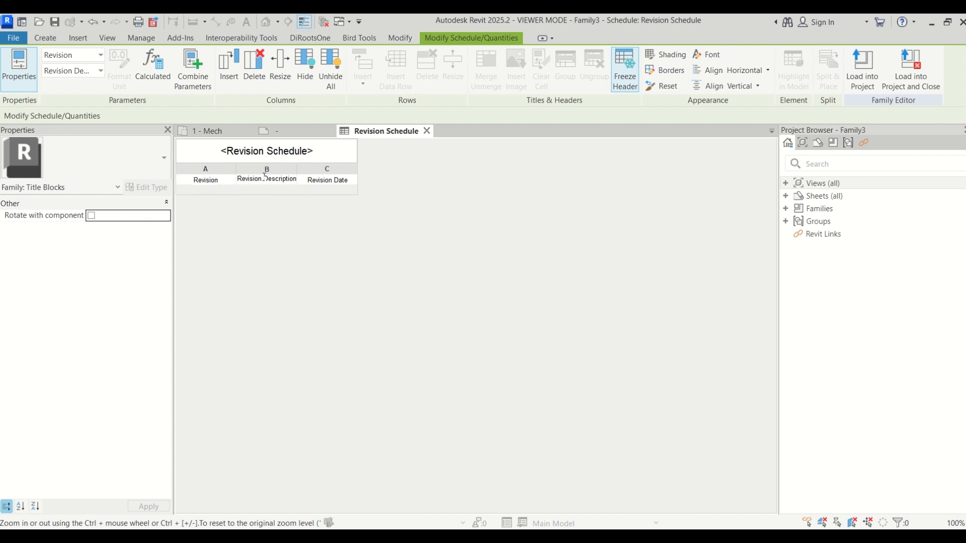
left_click_drag(265, 177, 225, 177)
key("BackSpace")
left_click(337, 184)
left_click(328, 180)
left_click(335, 178)
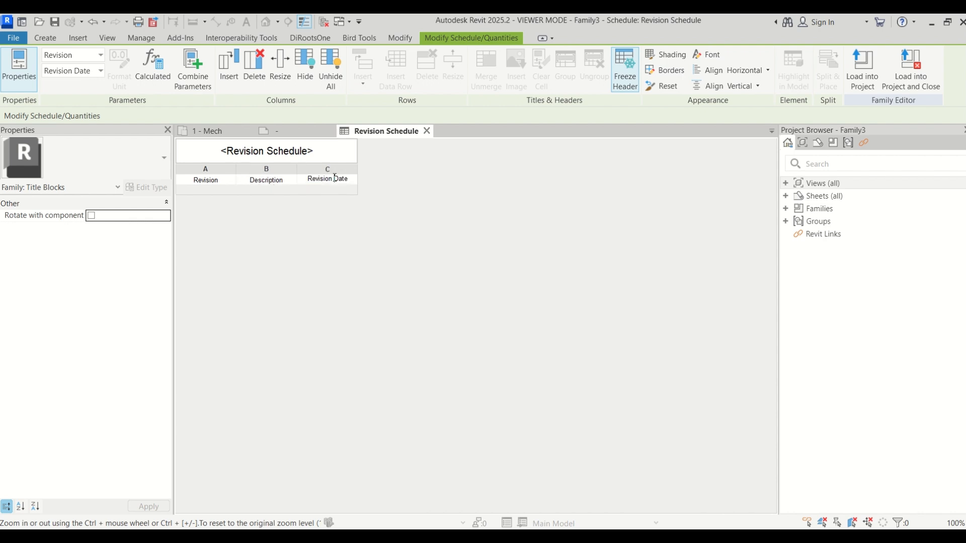
left_click_drag(334, 179, 279, 177)
key("BackSpace")
Step: Turn off the blank row before data and the title in the Revision Schedule's appearance settings
double_click(799, 185)
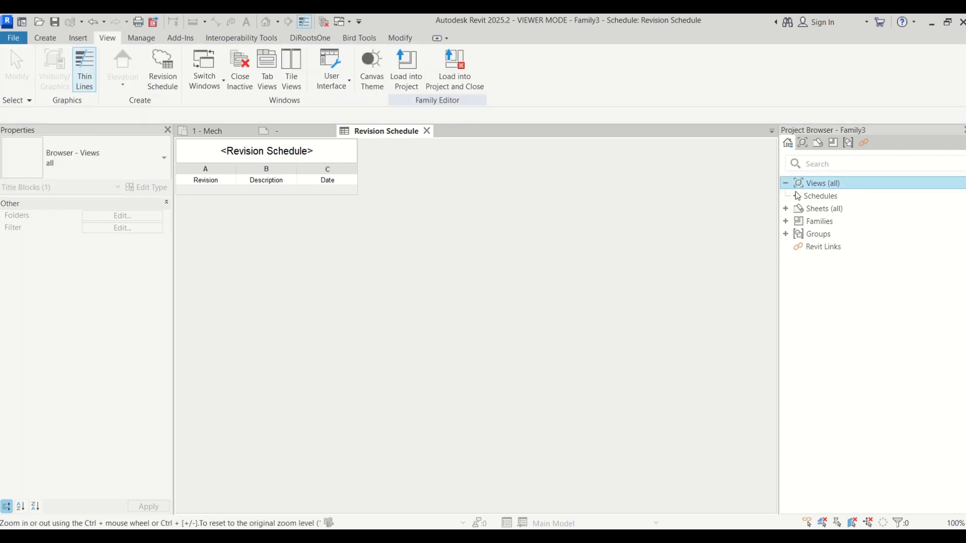
left_click(796, 196)
left_click(796, 197)
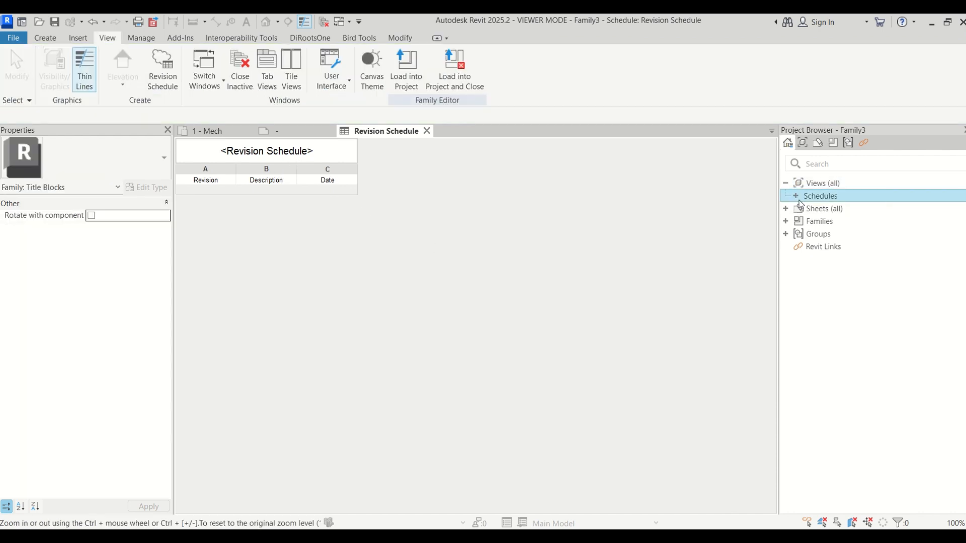
left_click(797, 197)
left_click(827, 209)
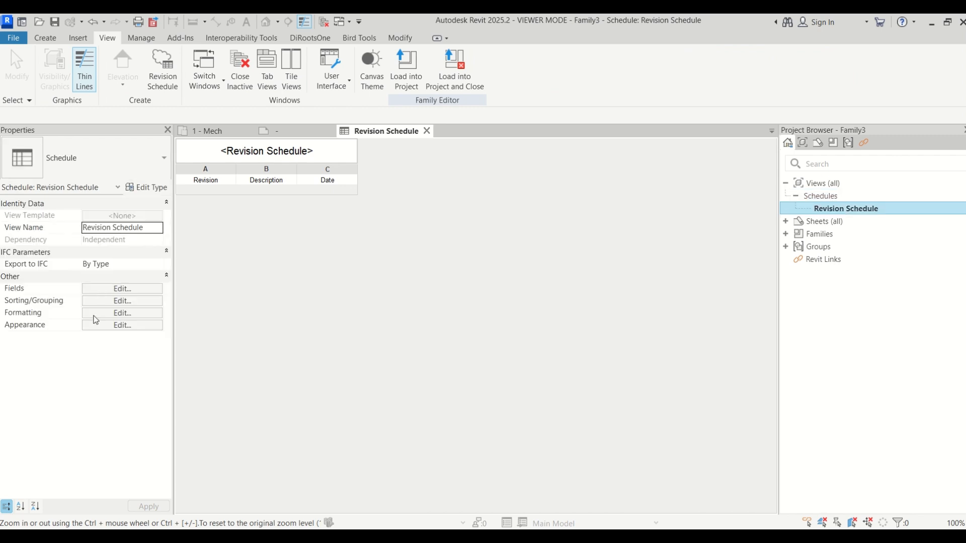
left_click(86, 326)
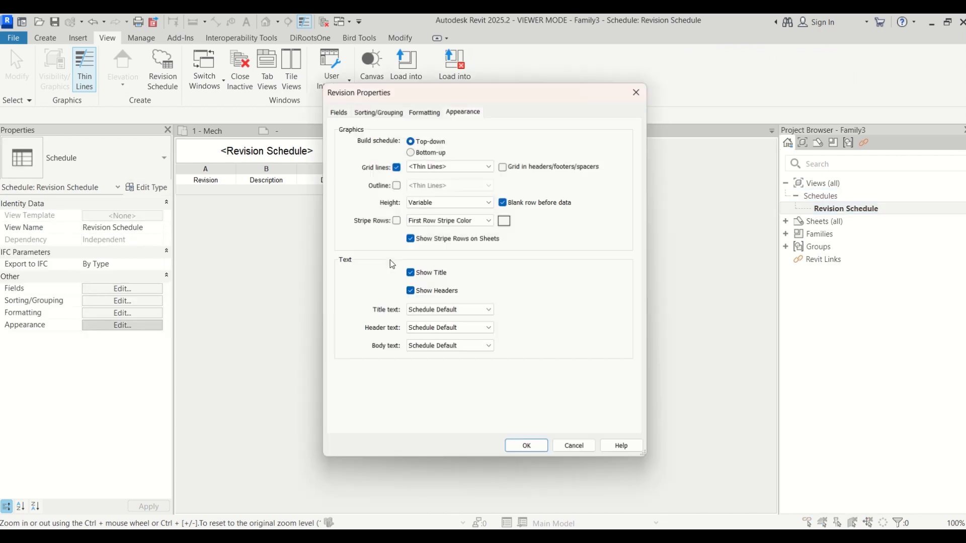
left_click(536, 206)
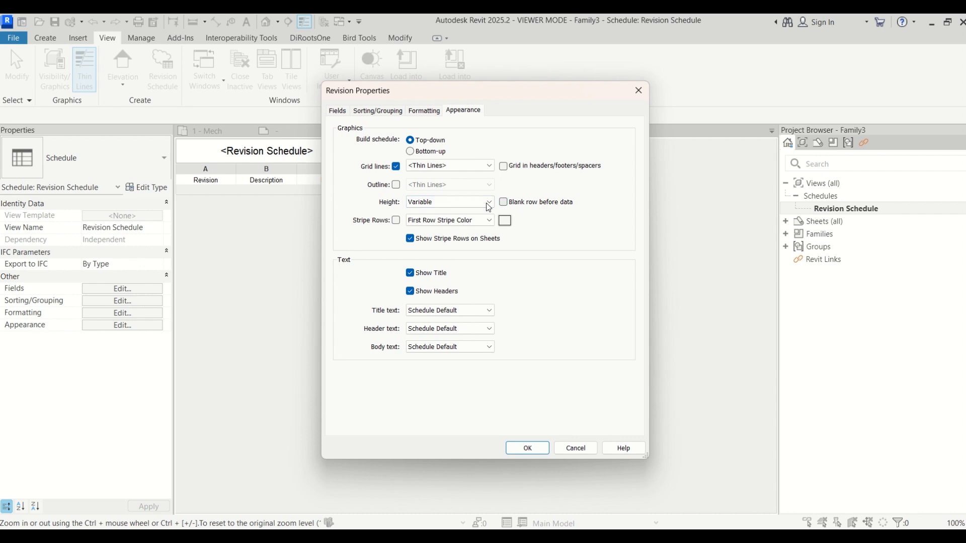
left_click(409, 275)
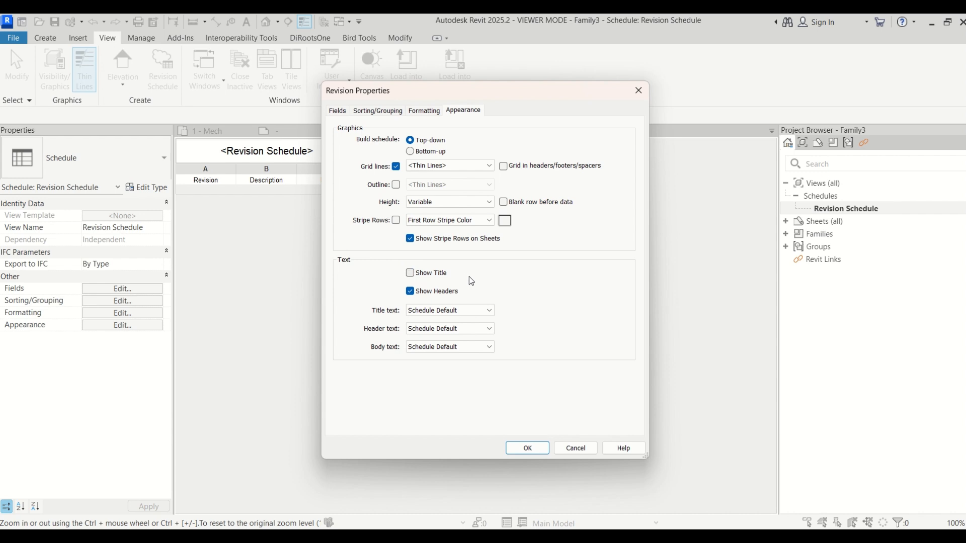
left_click(511, 450)
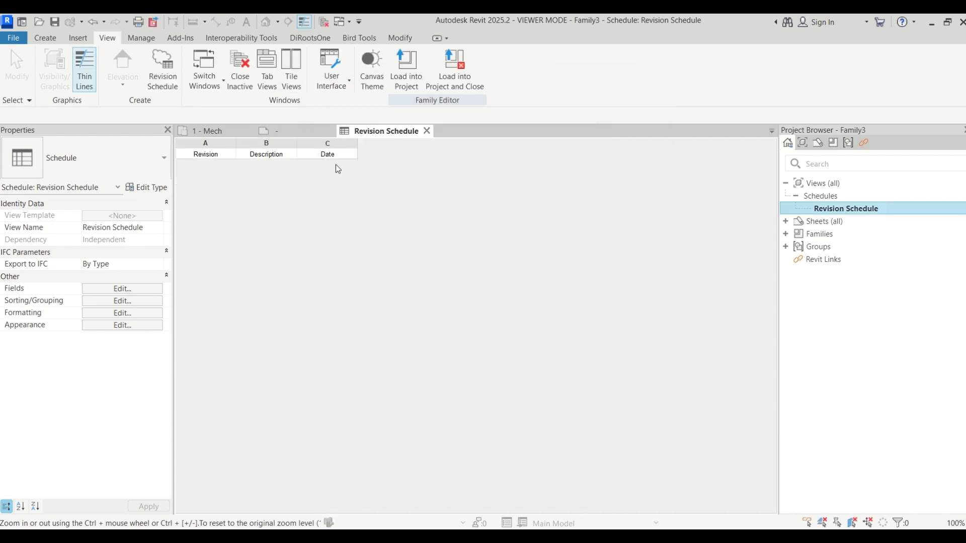
Step: Load the title block family into the project
left_click(408, 75)
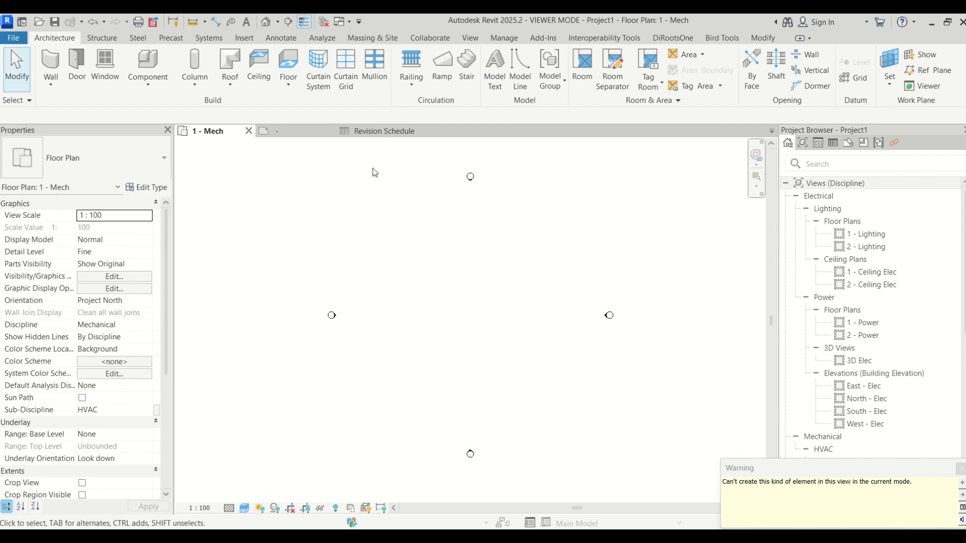
Step: Return to the title block sheet and place the Revision Schedule on its drawing area
left_click(397, 132)
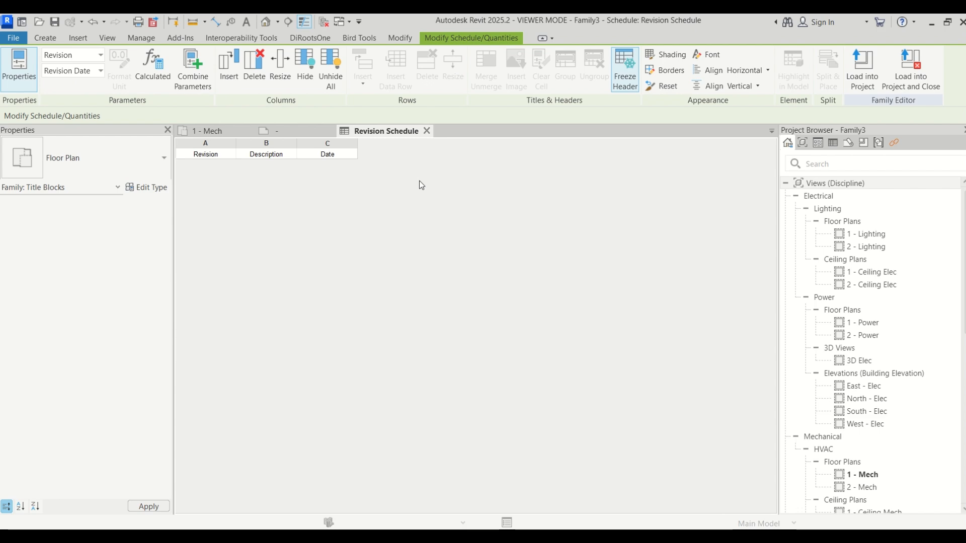
left_click(862, 69)
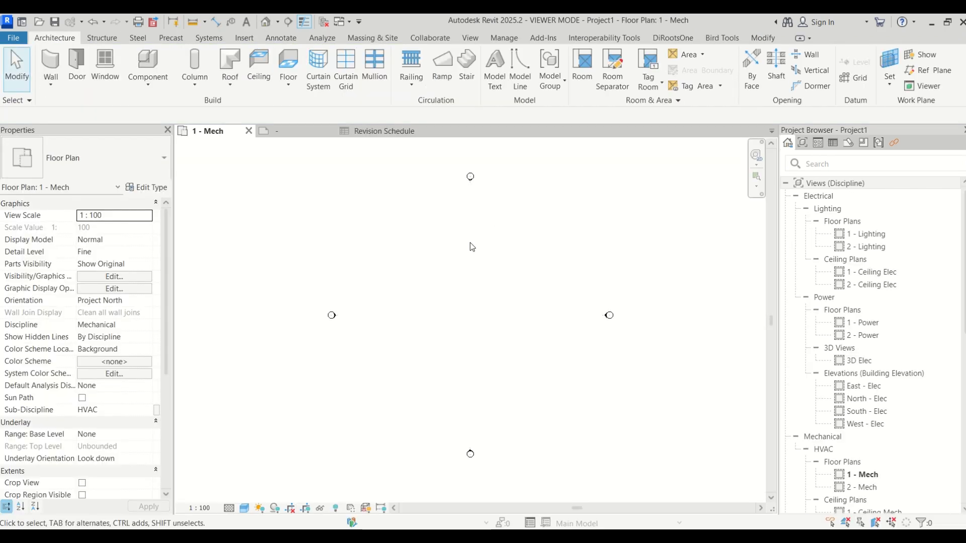
left_click(278, 131)
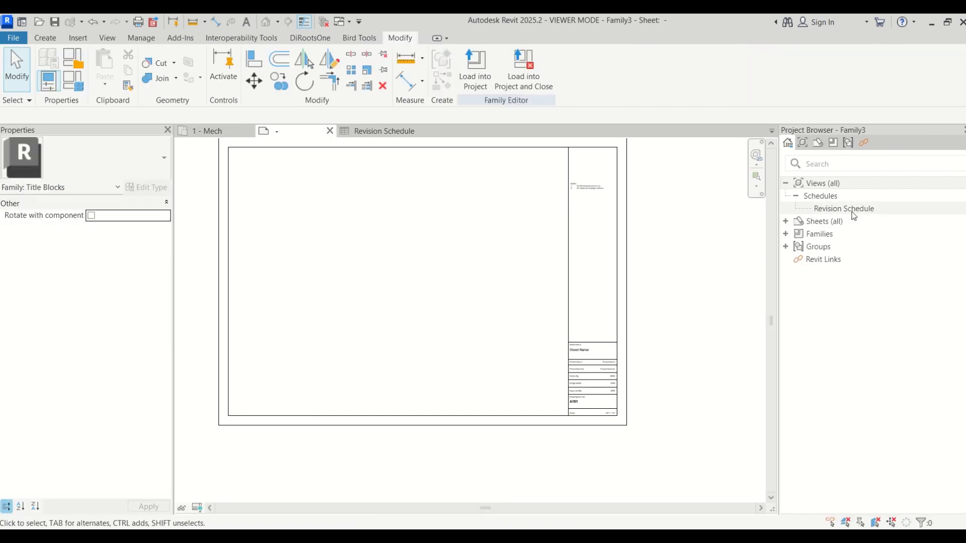
left_click(849, 209)
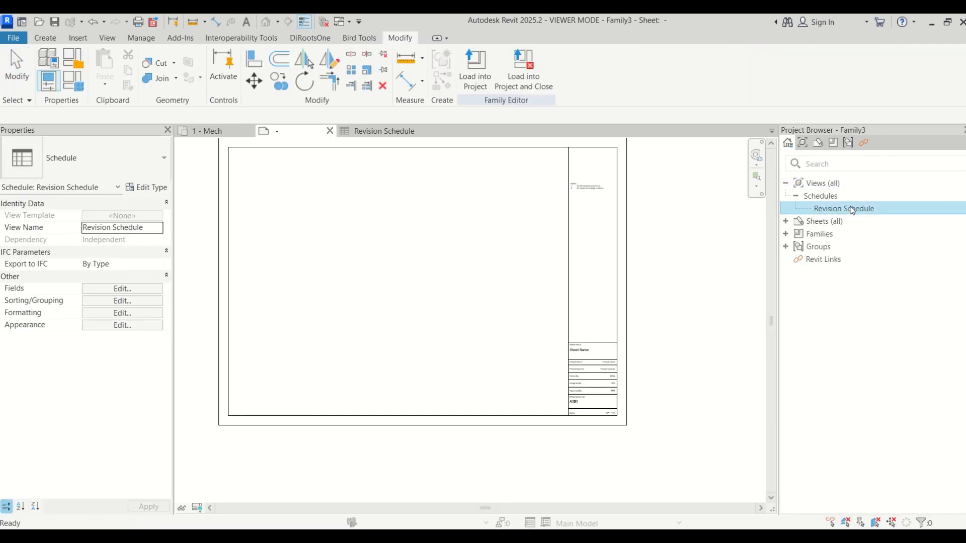
left_click_drag(852, 210, 486, 274)
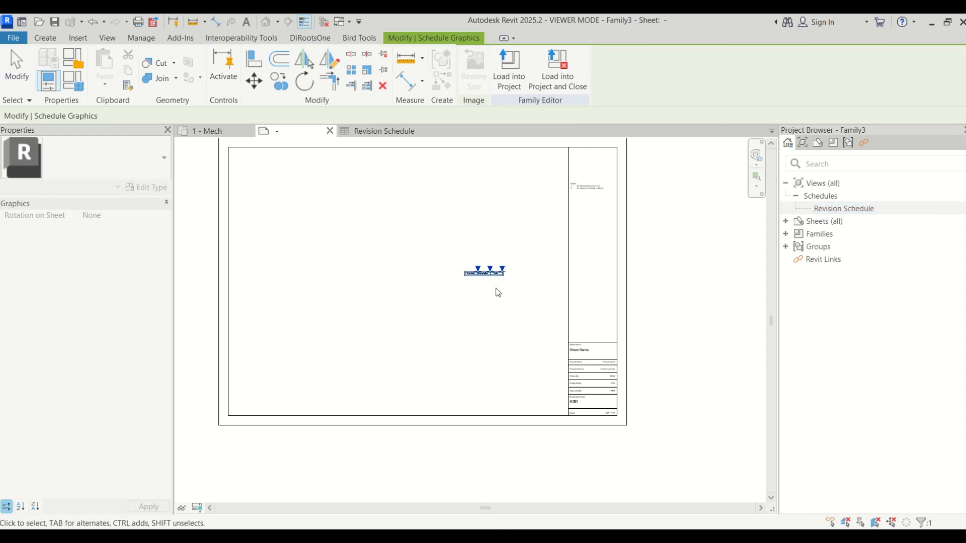
scroll(498, 292, "up", 5)
scroll(330, 280, "down", 3)
scroll(421, 267, "up", 1)
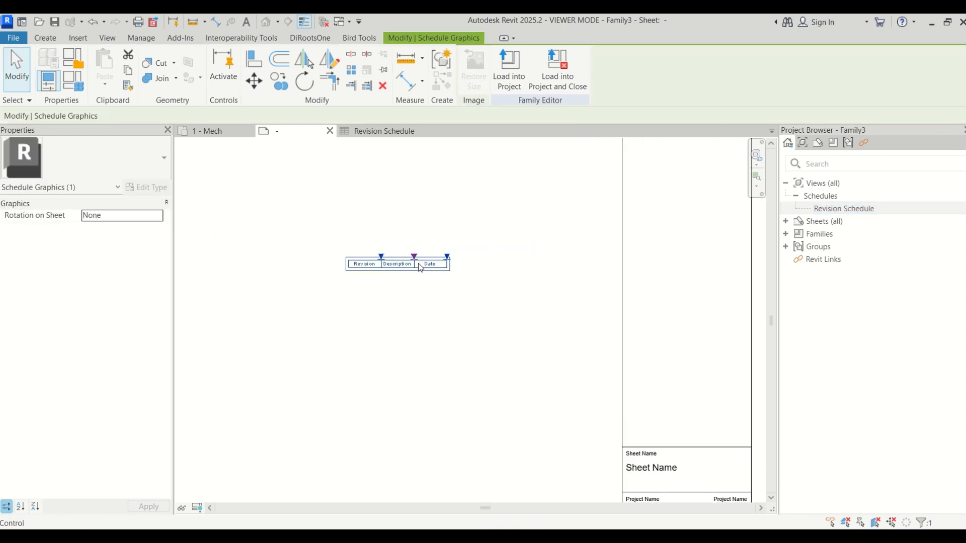
Step: Move the Revision Schedule so its upper-right corner snaps to where the line above Sheet Name meets the inner right border
key("m")
key("v")
scroll(427, 262, "up", 2)
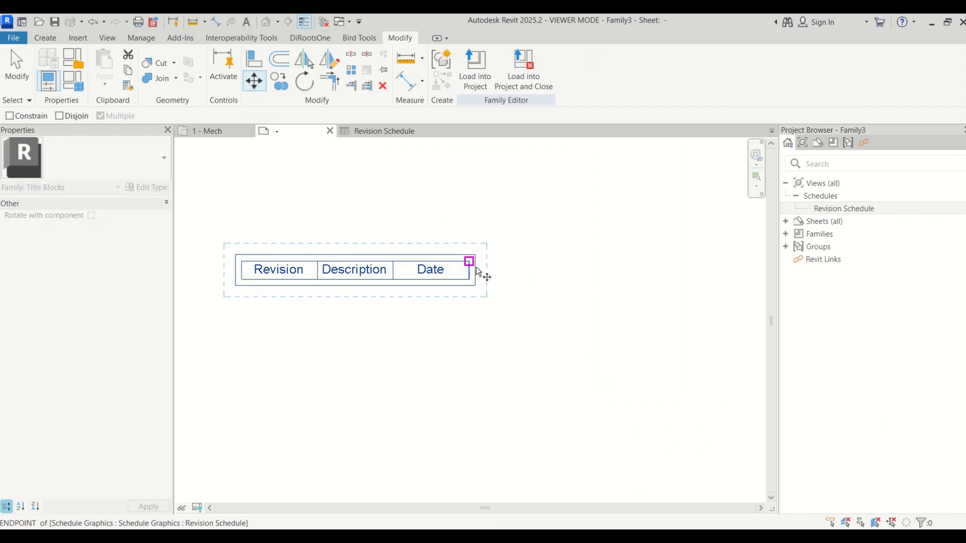
left_click(475, 266)
scroll(288, 292, "down", 3)
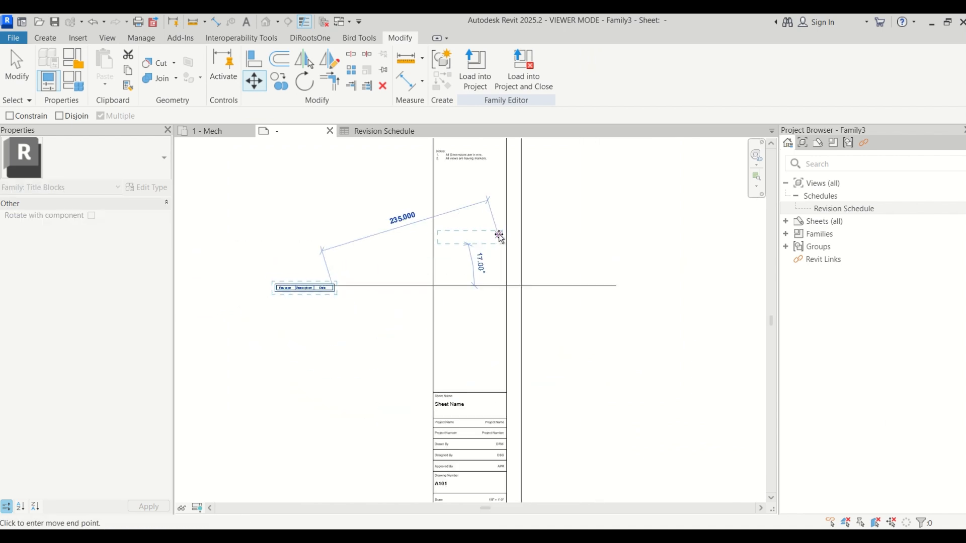
scroll(503, 234, "up", 1)
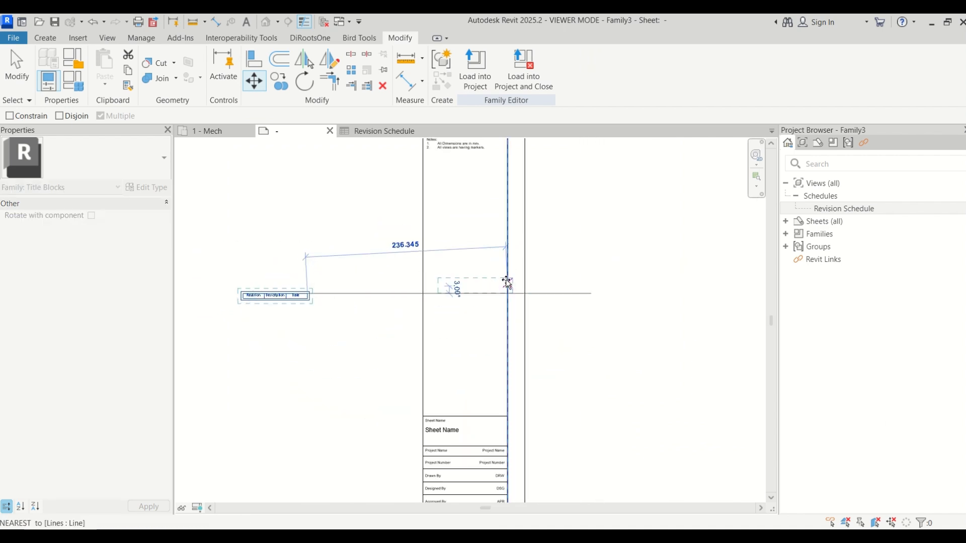
scroll(498, 417, "up", 3)
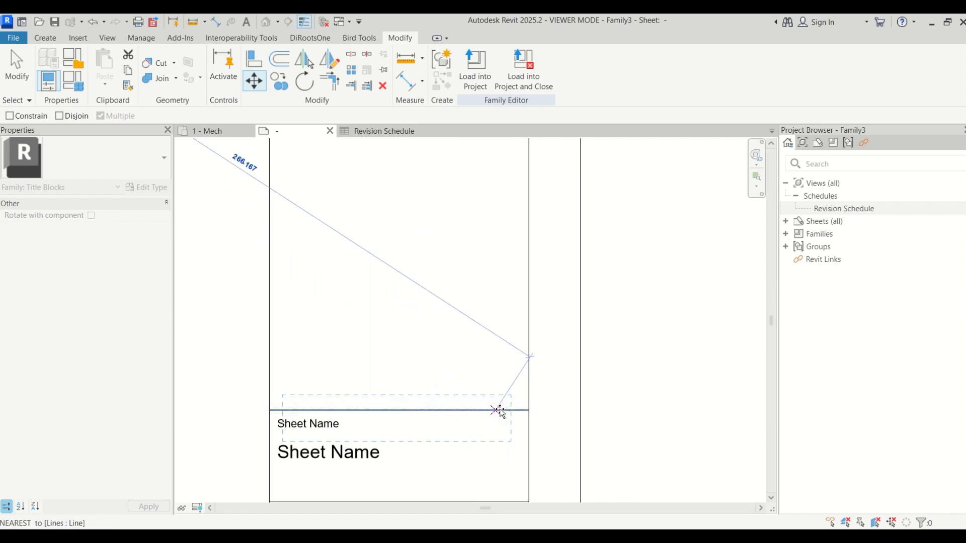
scroll(538, 408, "up", 1)
left_click(525, 408)
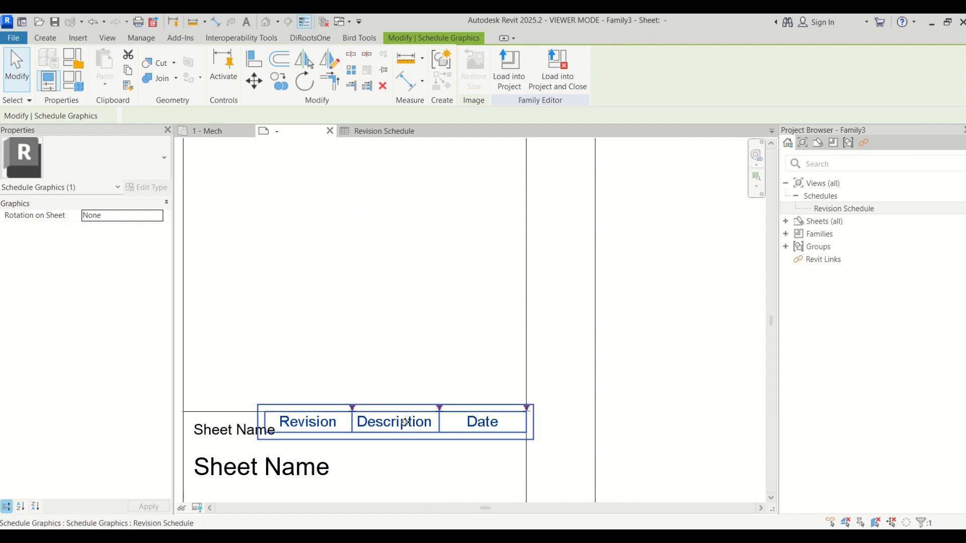
Step: Narrow the Revision column of the schedule placed on the sheet
scroll(378, 362, "down", 1)
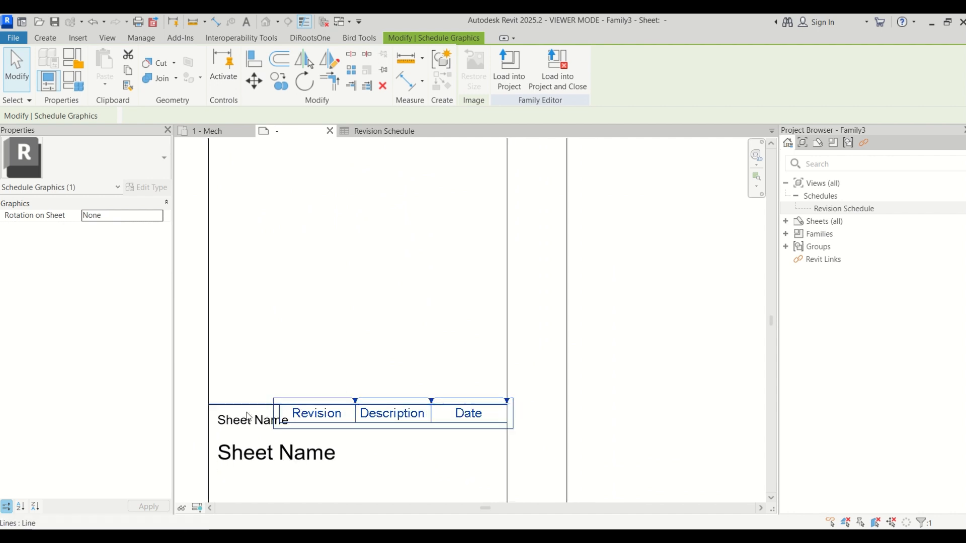
scroll(249, 417, "up", 3)
scroll(503, 388, "down", 2)
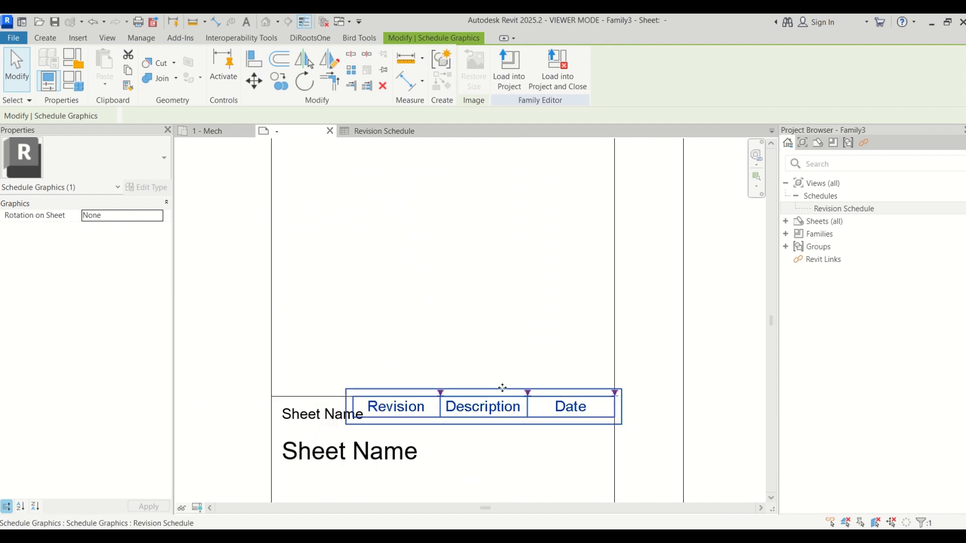
scroll(503, 388, "down", 1)
mouse_move(452, 392)
left_mouse_down()
mouse_move(380, 398)
mouse_move(434, 395)
left_mouse_up()
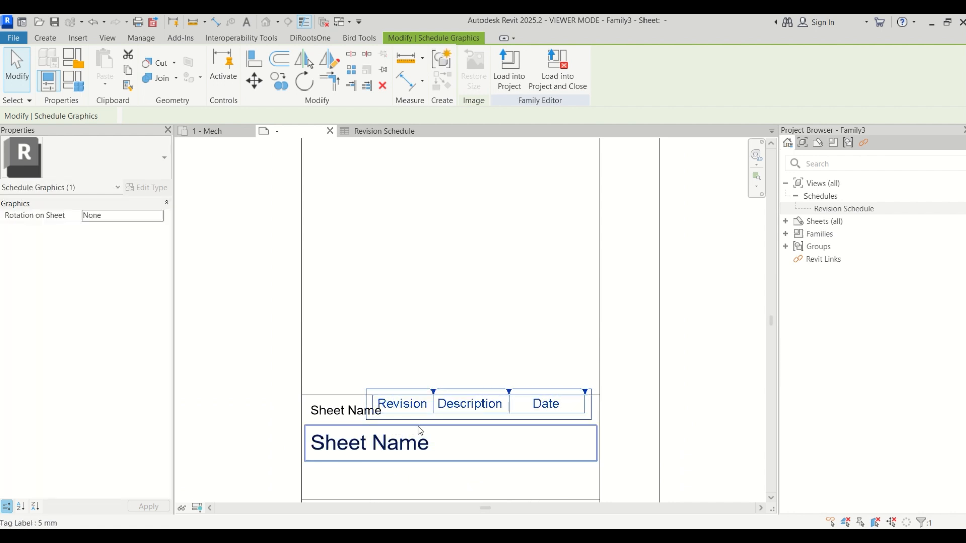
Step: Move the Revision Schedule so its upper-left corner meets the left end of the line above Sheet Name
key("m")
key("v")
left_click(371, 395)
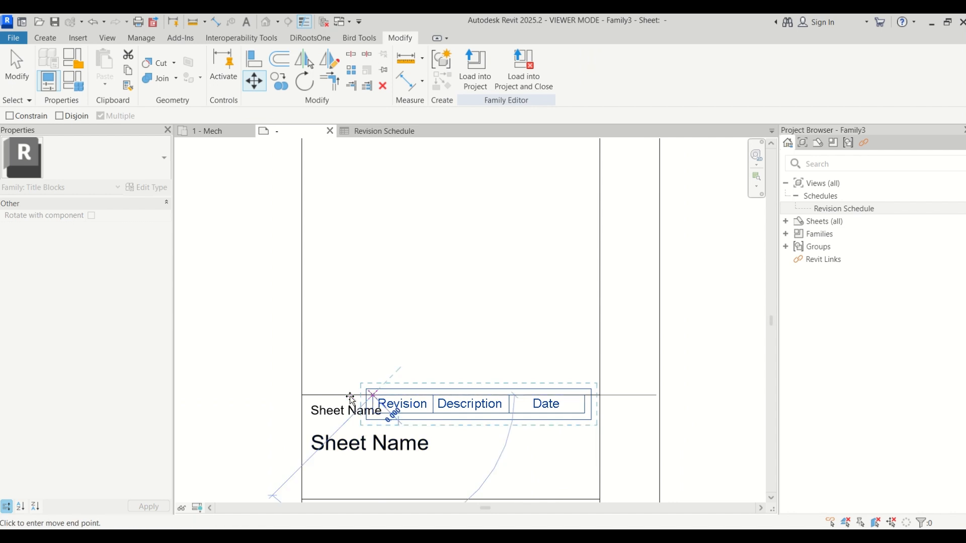
left_click(301, 395)
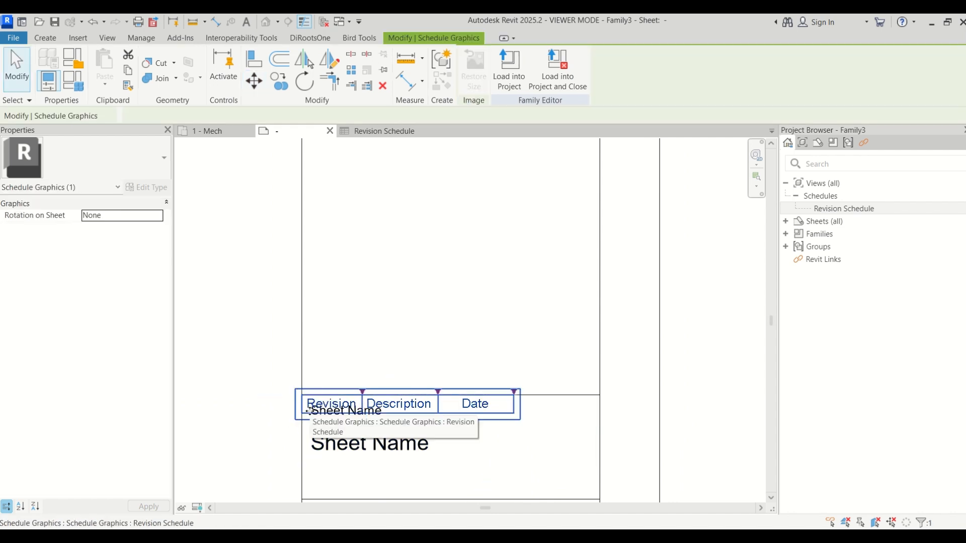
key("Escape")
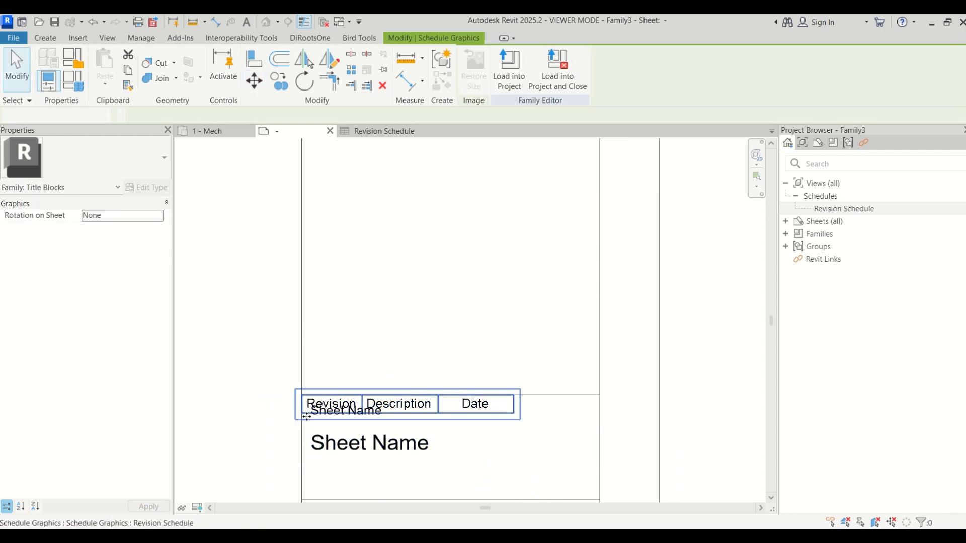
Step: Raise the Revision Schedule so its bottom edge rests on the line directly above Sheet Name
left_click(488, 415)
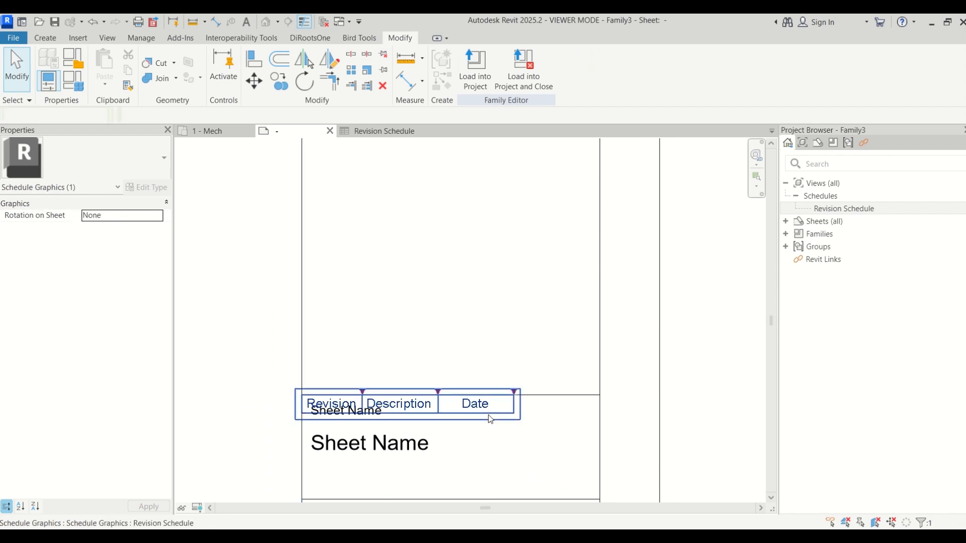
key("Up")
scroll(324, 385, "up", 2)
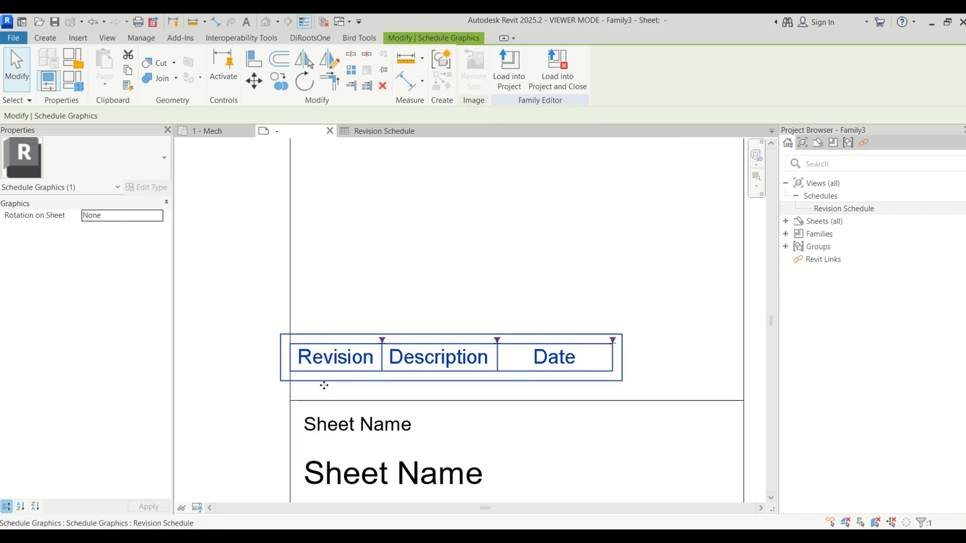
key("m")
key("v")
left_click(292, 372)
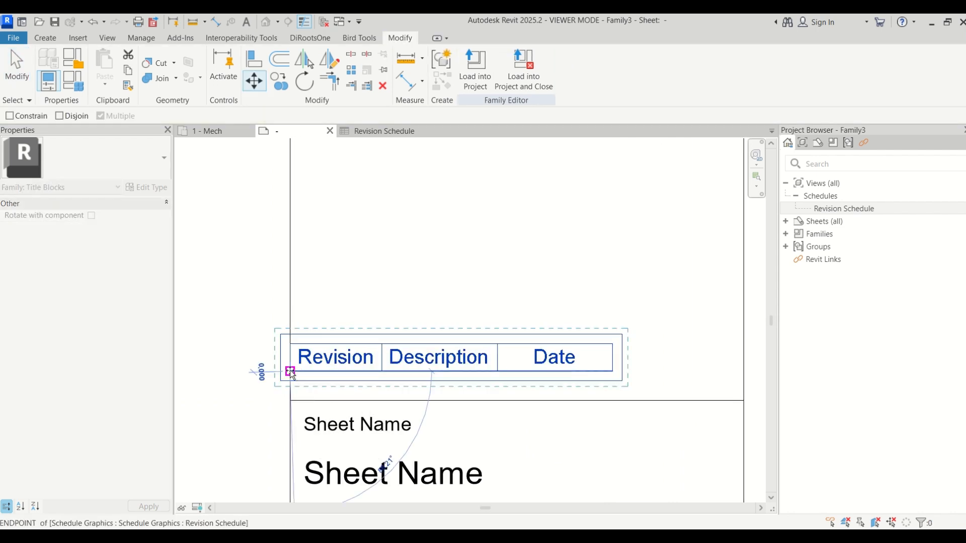
left_click(297, 401)
scroll(271, 395, "down", 2)
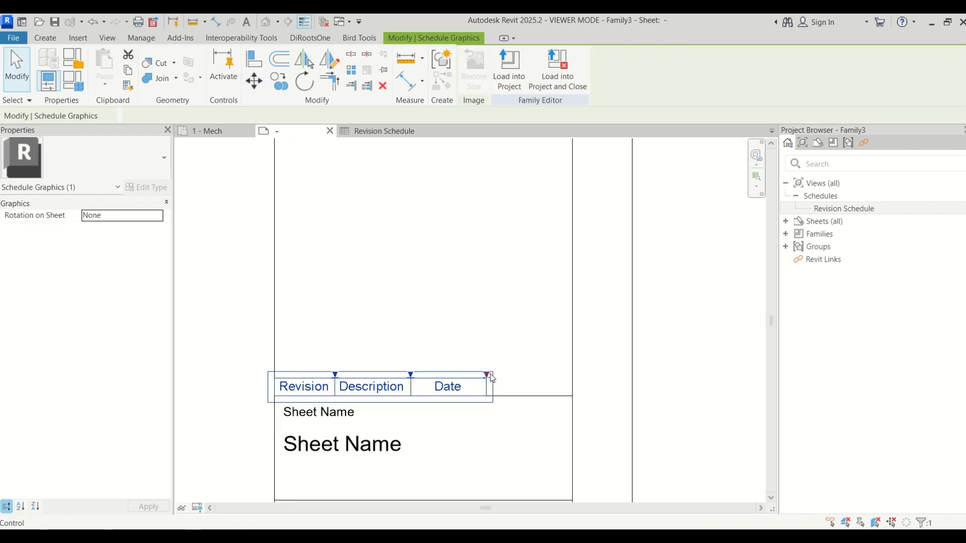
Step: Widen the Description, Revision and Date columns until the schedule spans the full width of the title block strip
left_click_drag(410, 374, 458, 376)
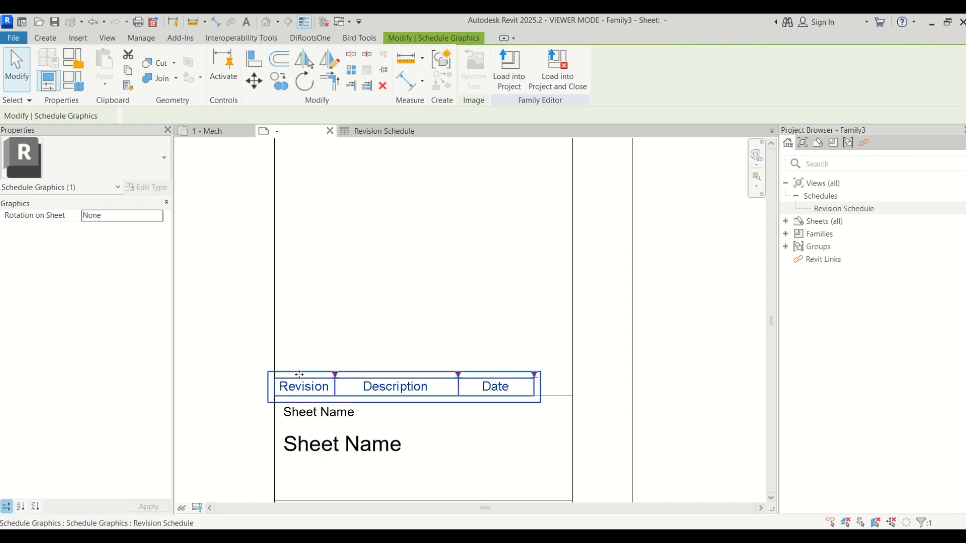
left_click_drag(335, 376, 358, 376)
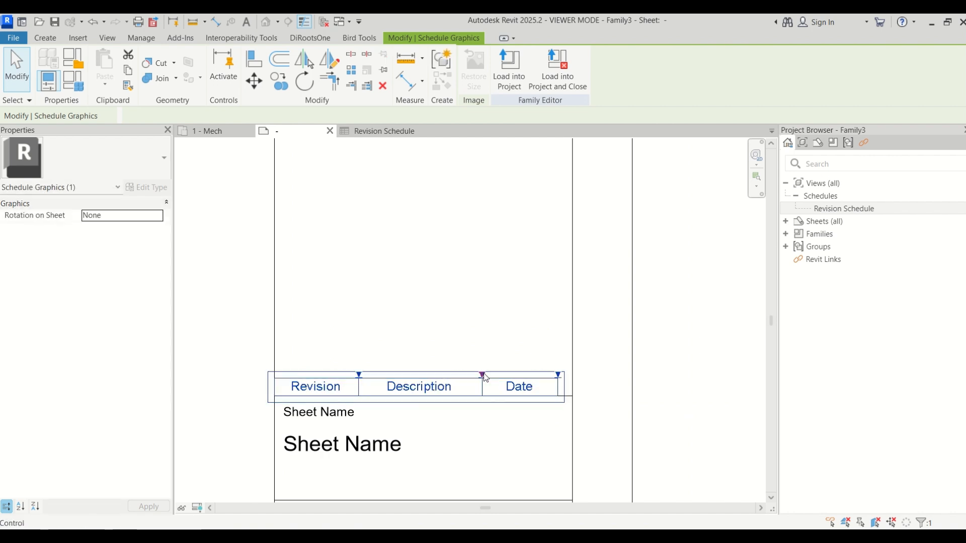
left_click_drag(557, 377, 595, 387)
scroll(558, 380, "up", 4)
left_click(496, 302)
scroll(574, 339, "down", 4)
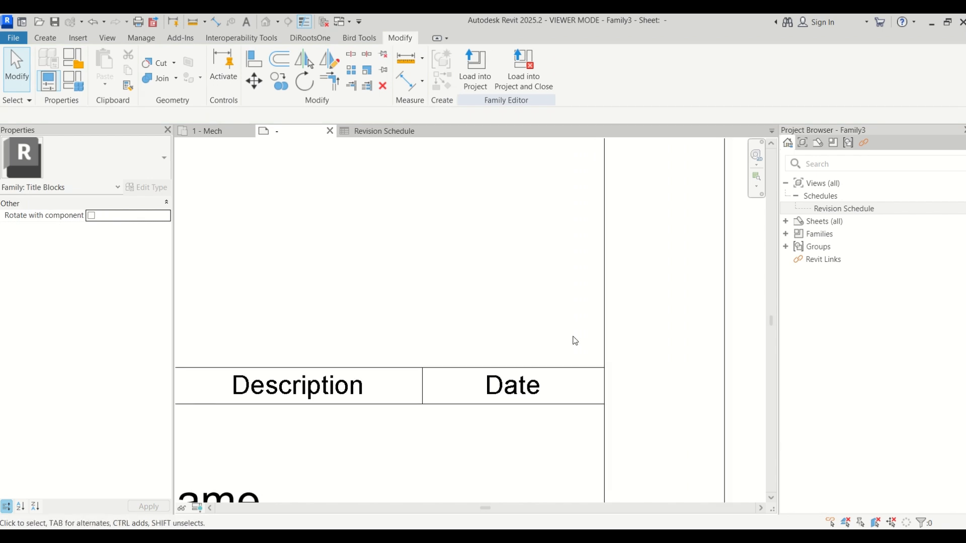
left_click(358, 373)
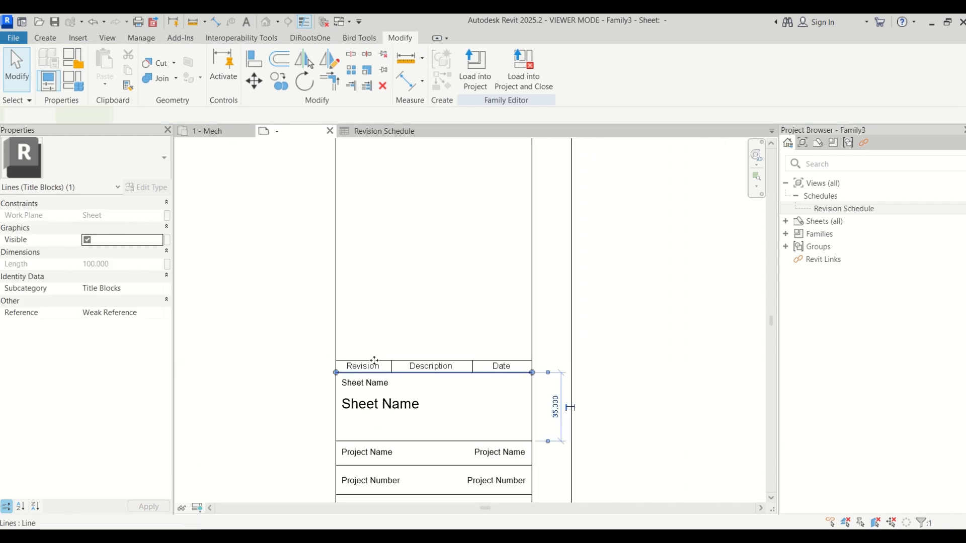
left_click(433, 362)
left_click(258, 336)
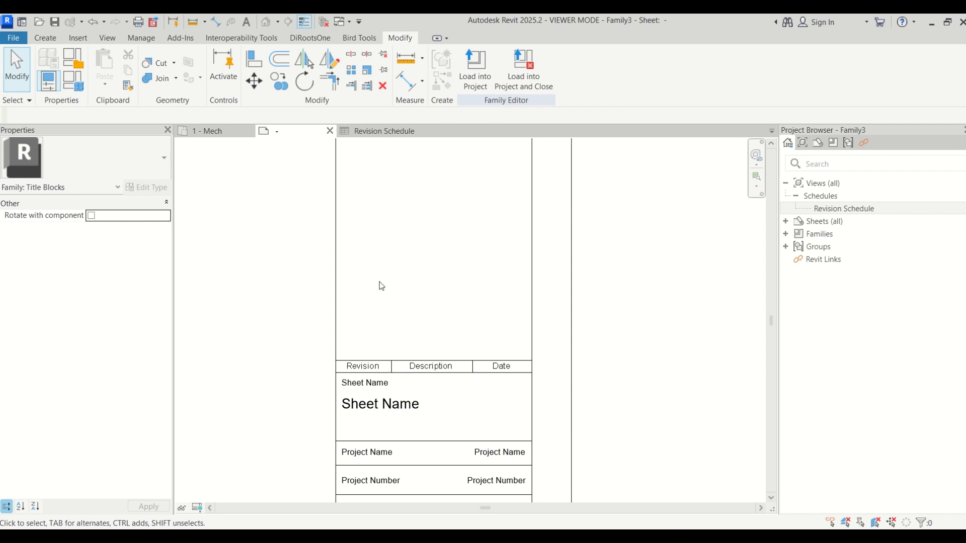
Step: Set the Revision Schedule to build Bottom-up in its appearance settings and load the title block family into the project
left_click(382, 131)
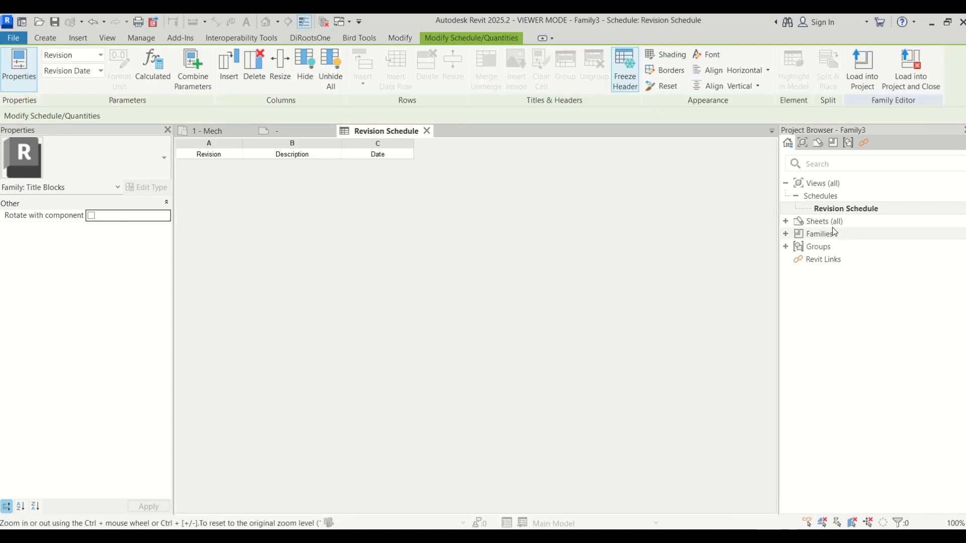
left_click(838, 209)
left_click(122, 325)
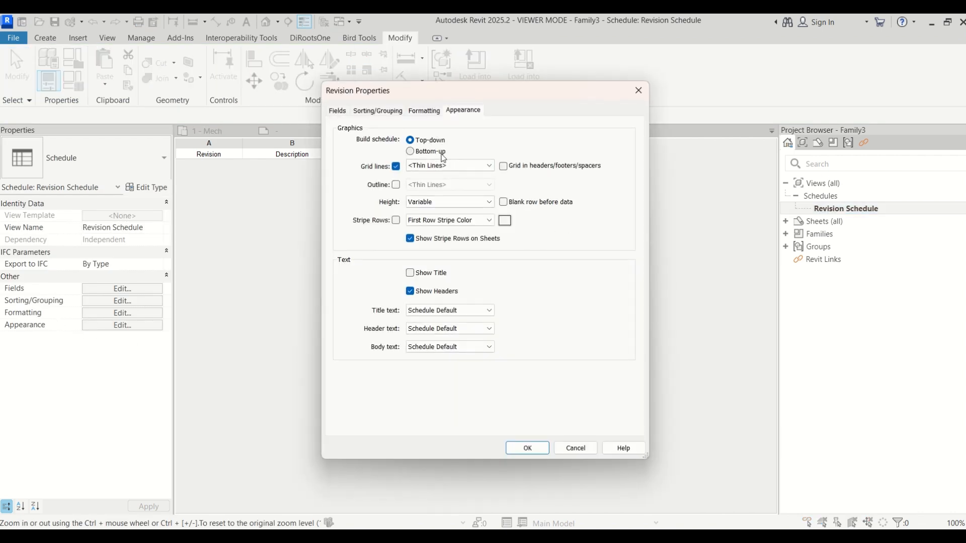
left_click(425, 153)
left_click(527, 448)
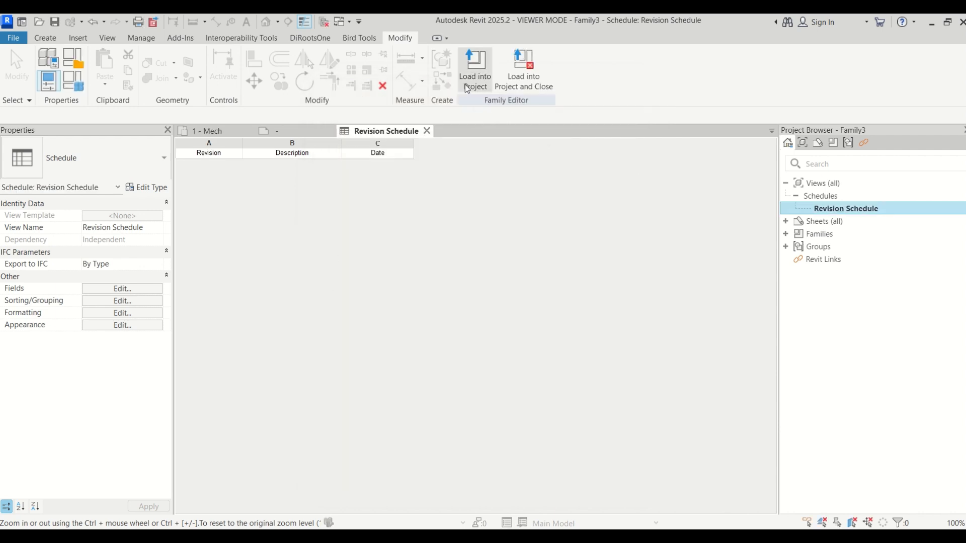
left_click(470, 80)
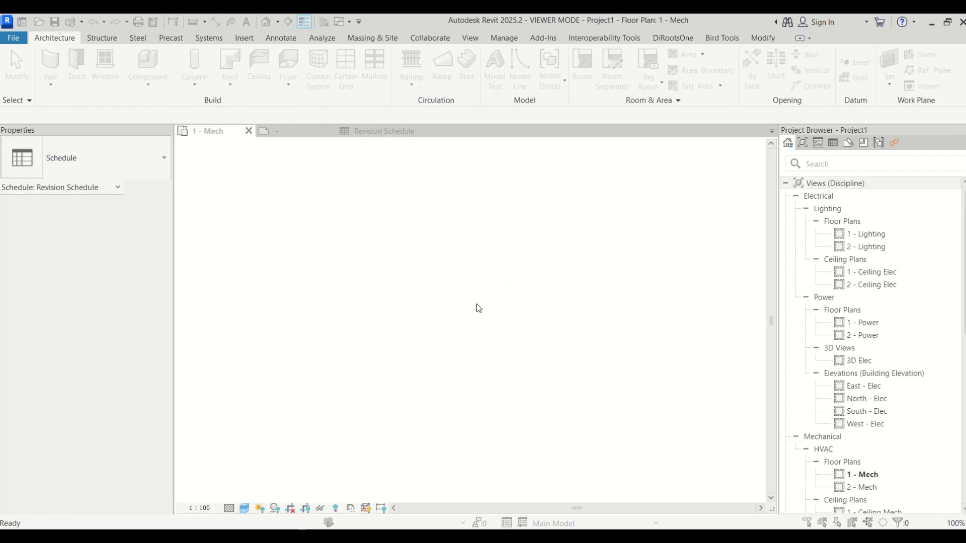
left_click(453, 277)
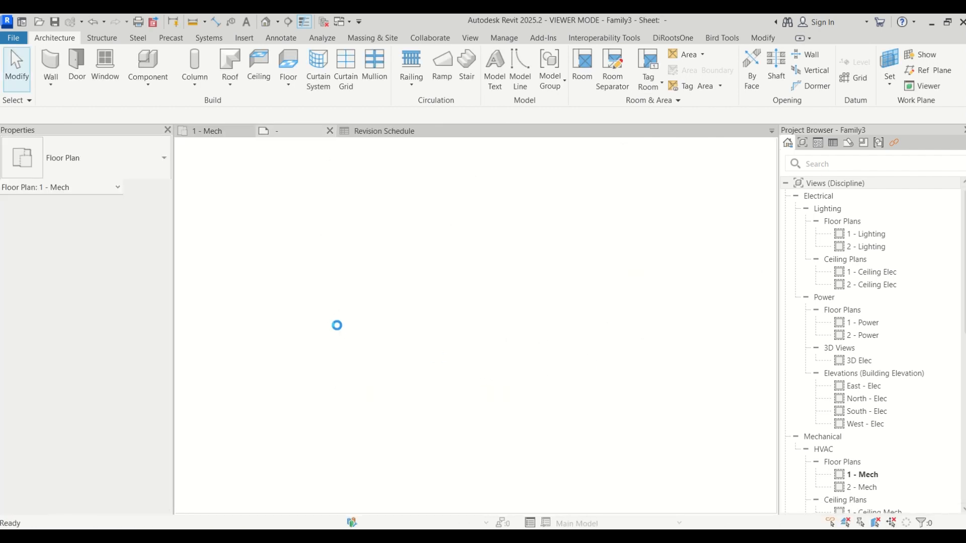
Step: Move the Revision Schedule down so its lower-left corner meets the line above Sheet Name, and reload the title block family into the project
left_click(451, 355)
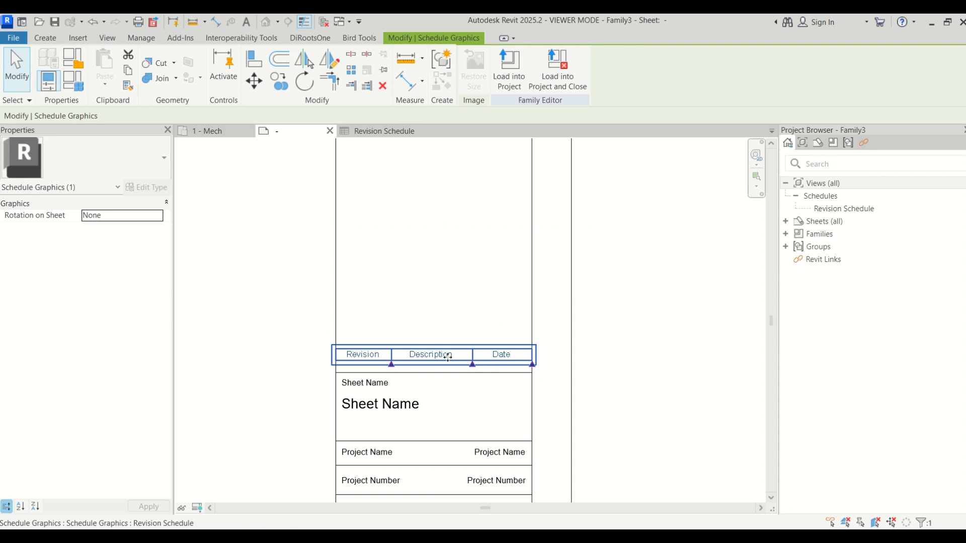
left_click(259, 382)
scroll(261, 391, "up", 2)
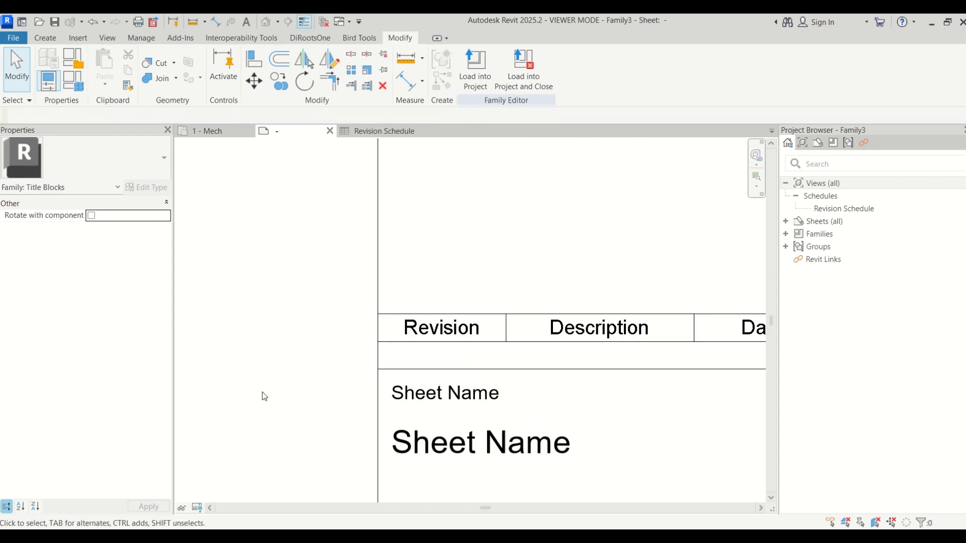
left_click(420, 351)
scroll(409, 356, "up", 2)
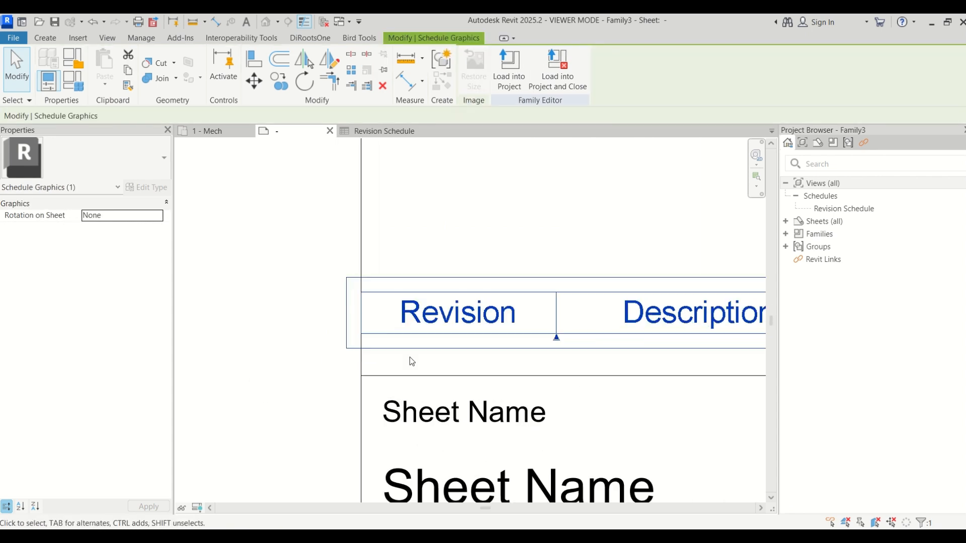
key("m")
key("v")
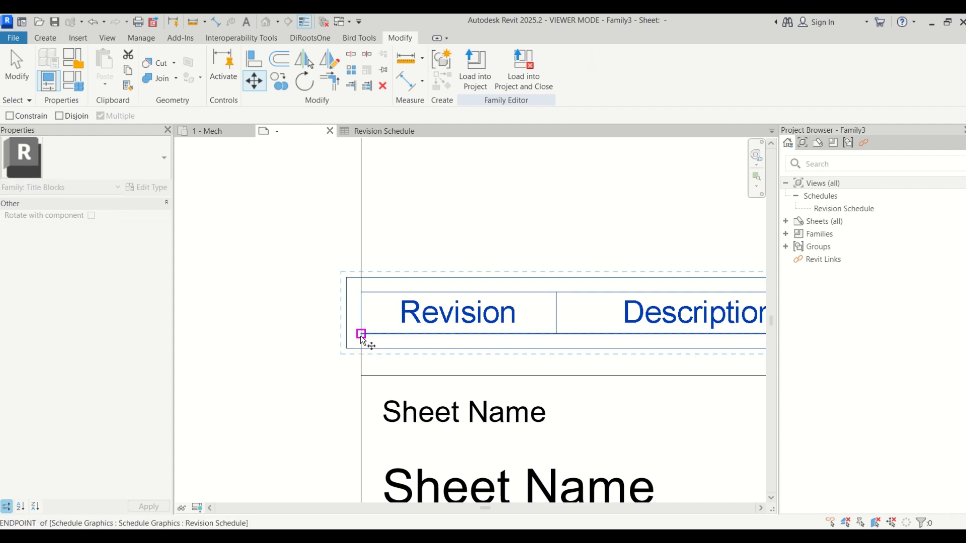
left_click(361, 334)
left_click(361, 377)
scroll(312, 369, "down", 4)
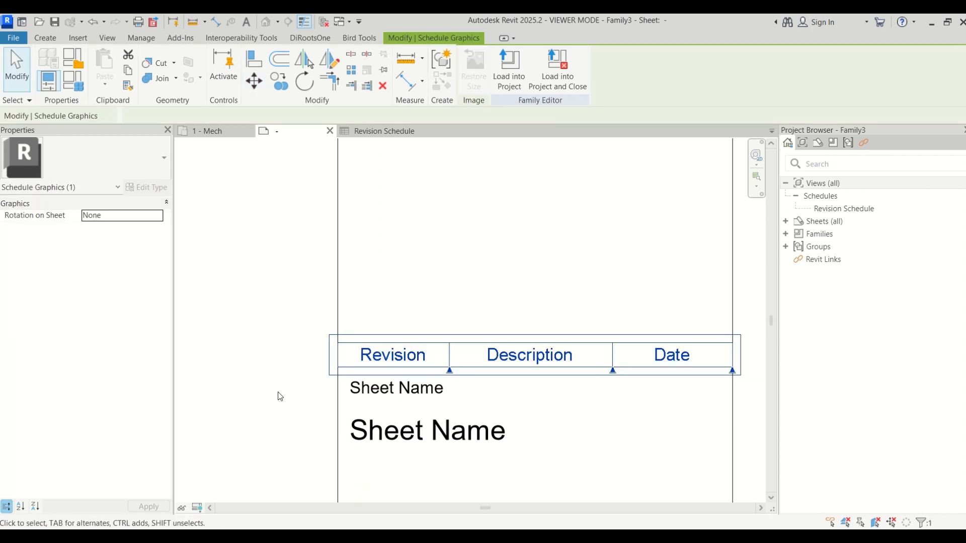
key("Escape")
scroll(346, 340, "down", 2)
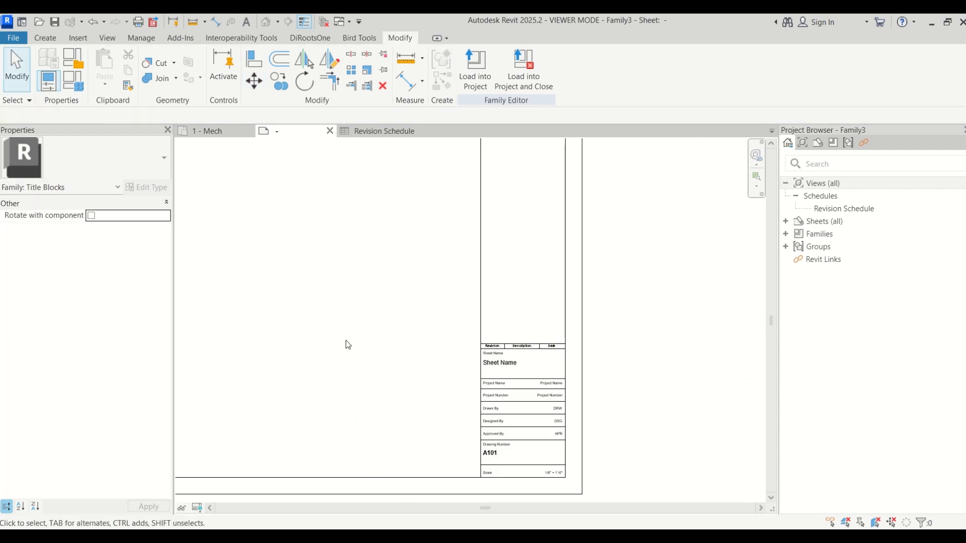
left_click(478, 66)
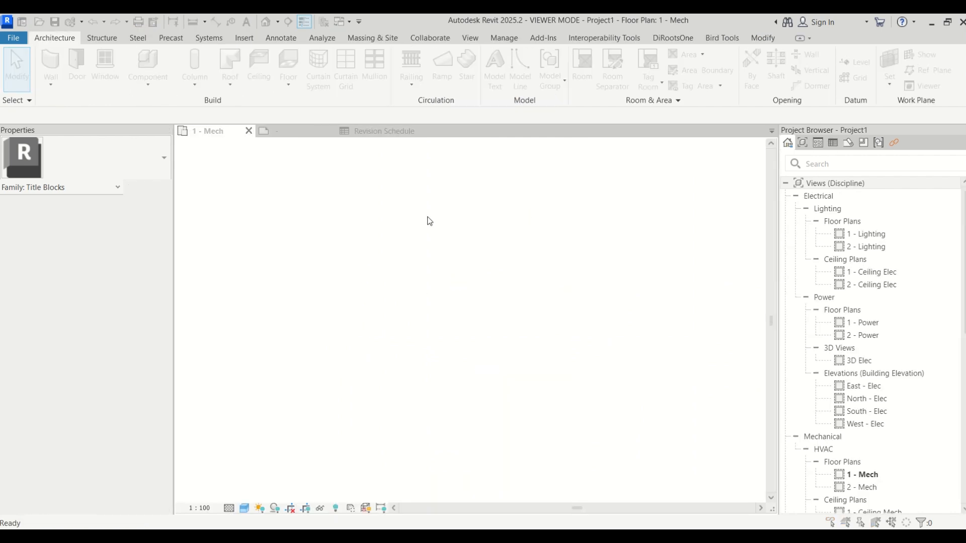
left_click(459, 277)
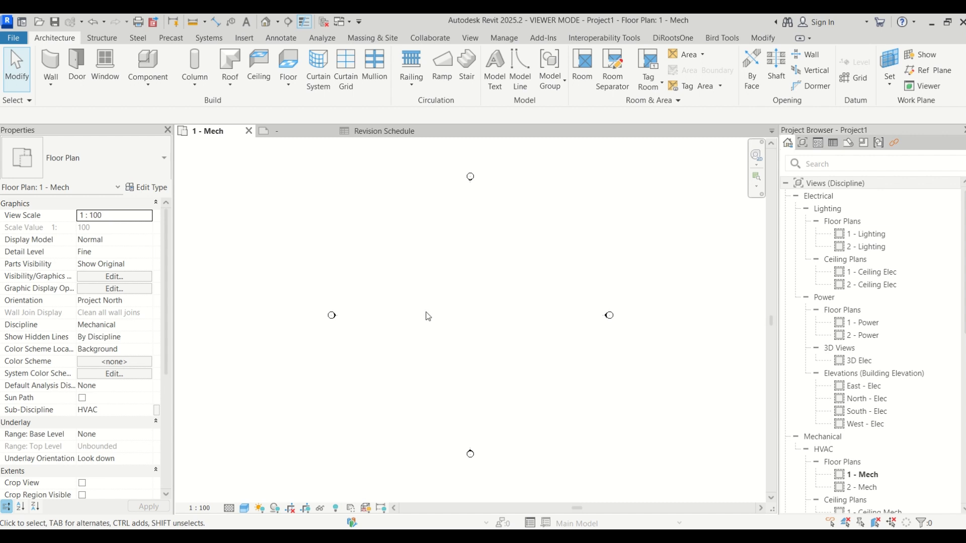
Step: Create a new sheet in the project using the Family3 title block
scroll(429, 317, "down", 3)
scroll(861, 436, "down", 2)
scroll(861, 435, "down", 8)
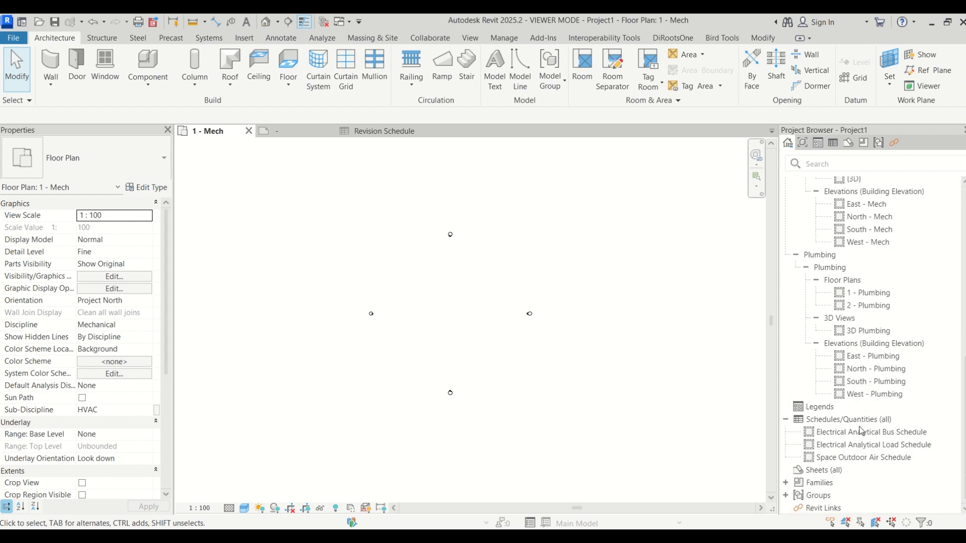
left_click(820, 471)
right_click(820, 476)
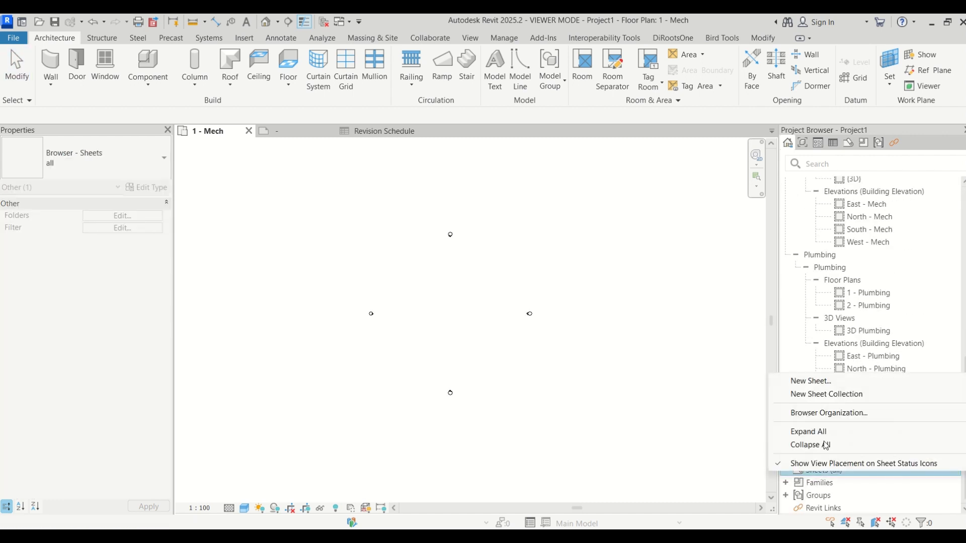
left_click(805, 378)
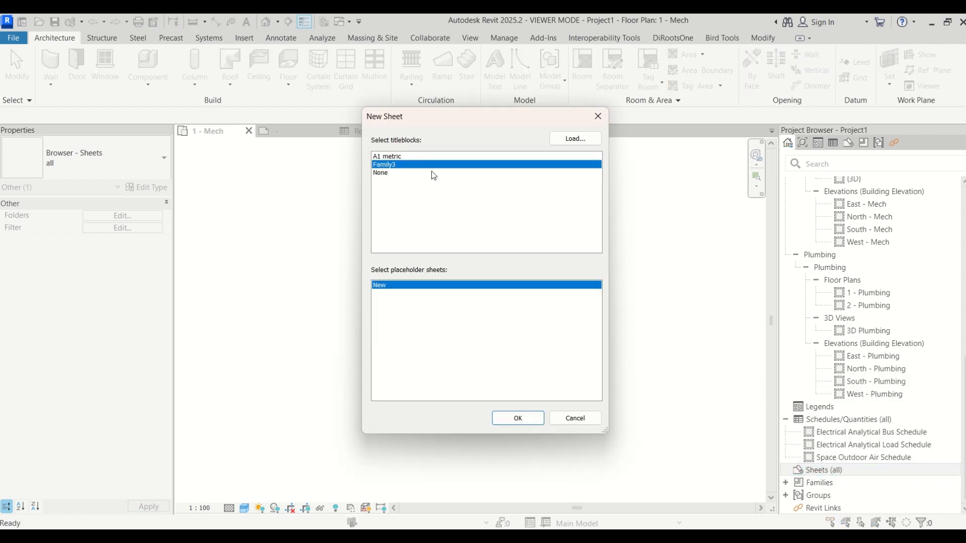
left_click(518, 417)
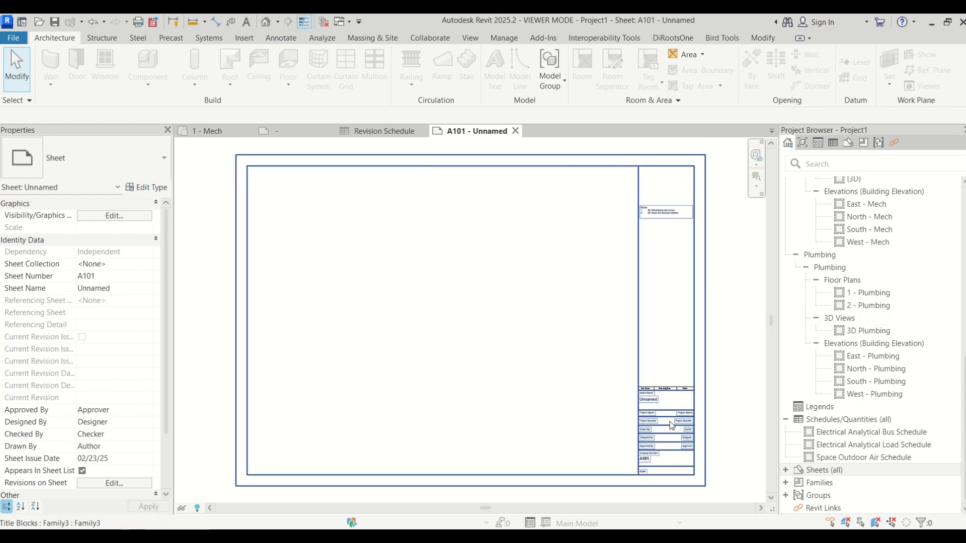
Step: Set the Sheet Name in the sheet's title block to "Floor plan layout"
scroll(657, 392, "up", 5)
scroll(579, 347, "down", 3)
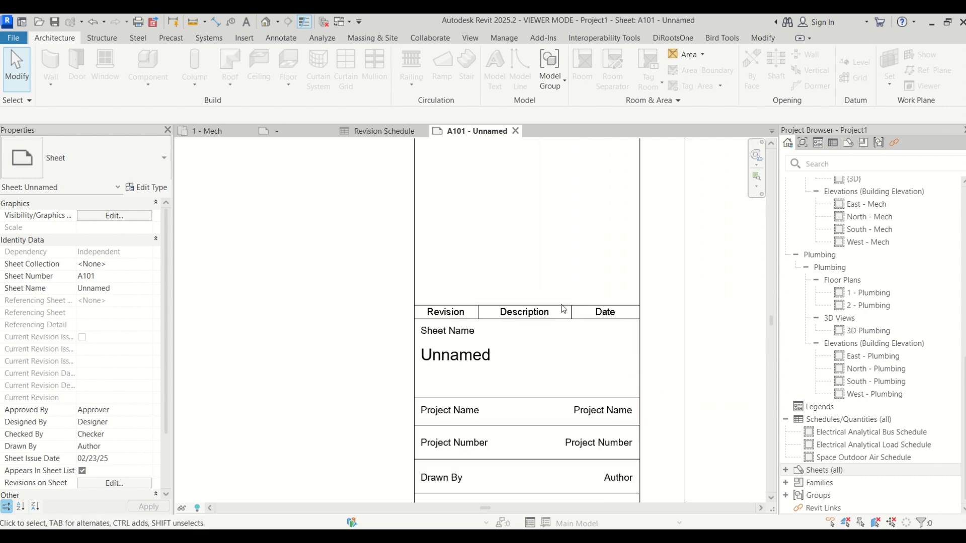
scroll(554, 279, "down", 1)
scroll(480, 302, "up", 1)
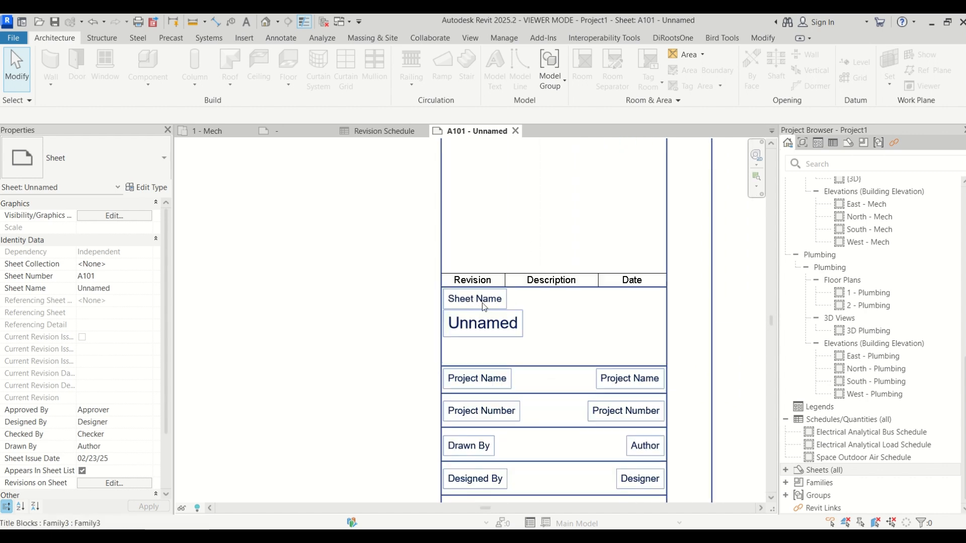
left_click(484, 307)
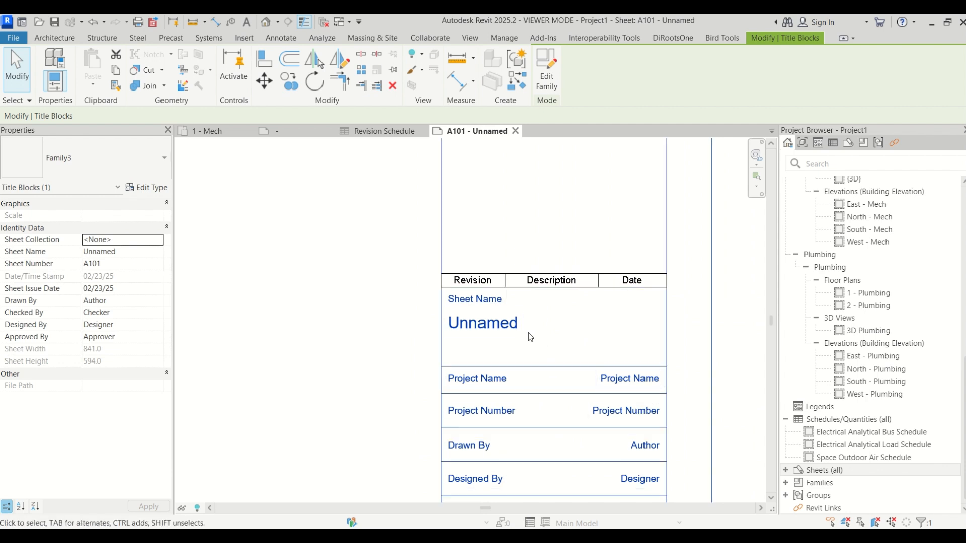
left_click(500, 324)
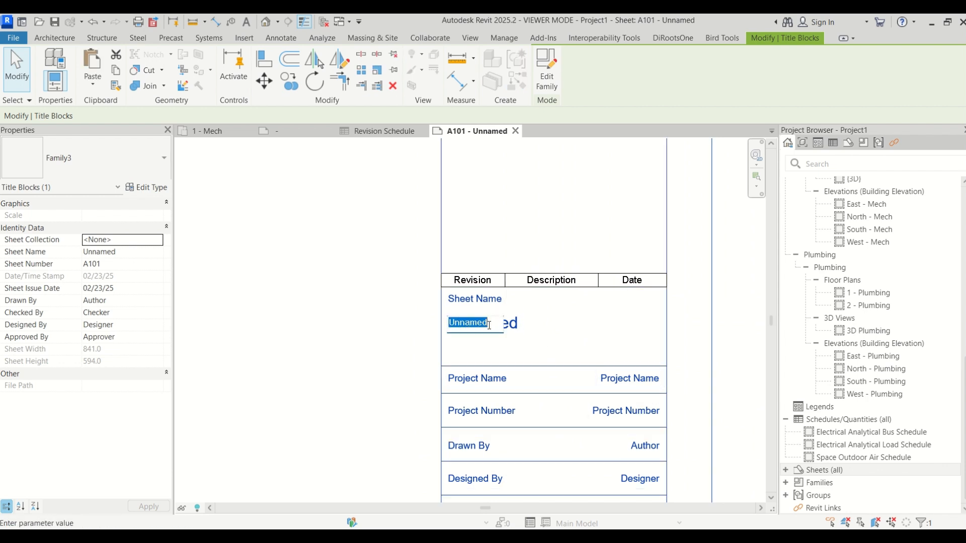
type("F")
type("loor plan layot")
key("BackSpace")
type("ut")
left_click(276, 346)
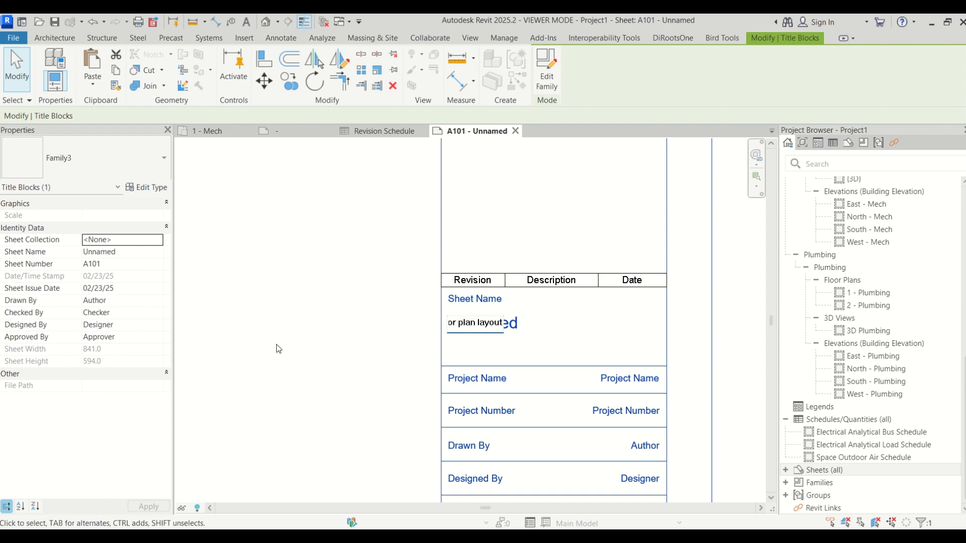
scroll(318, 296, "down", 1)
scroll(522, 400, "up", 1)
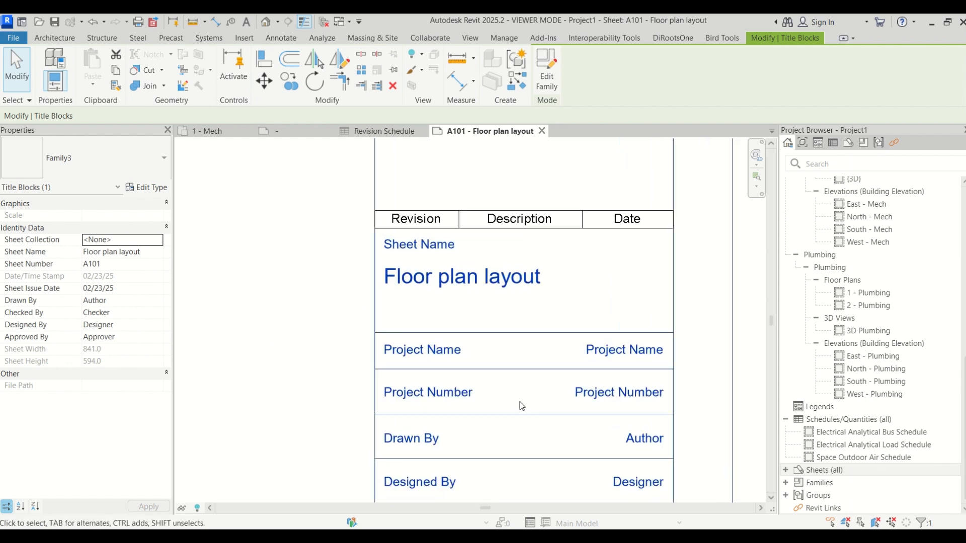
left_click(626, 351)
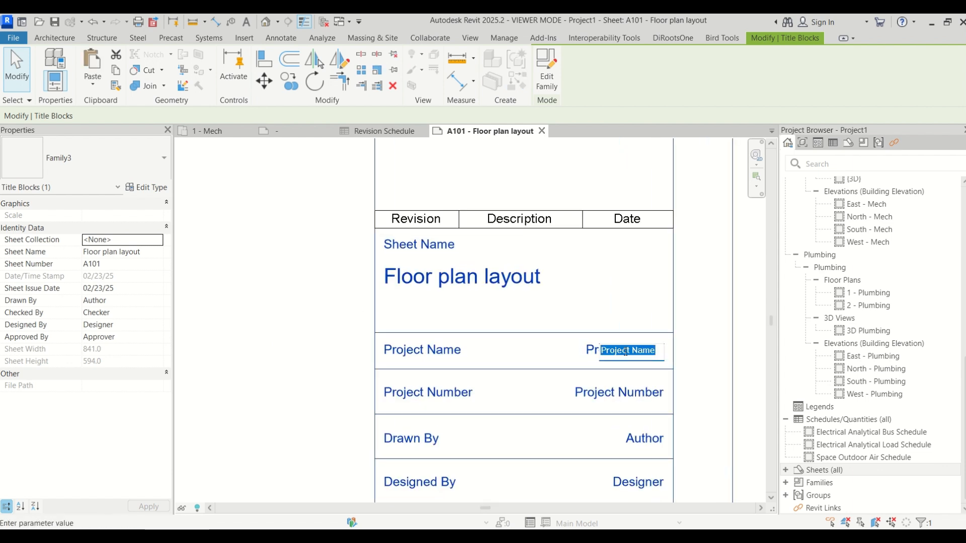
type("123456")
left_click(546, 335)
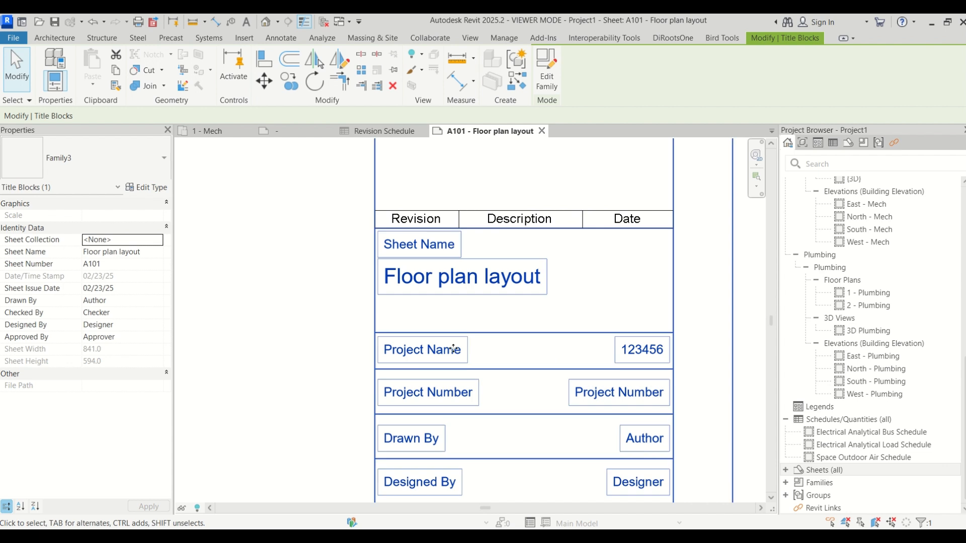
left_click(636, 393)
Step: Set the title block's Project Name to "BIM Guru" and its Project Number to 123456
left_click(641, 351)
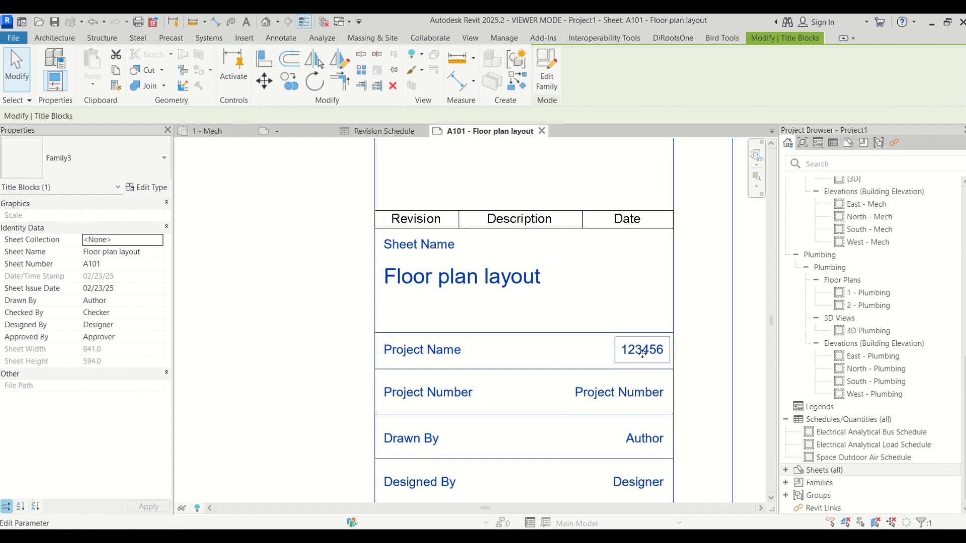
left_click(642, 351)
type("BIM Guru")
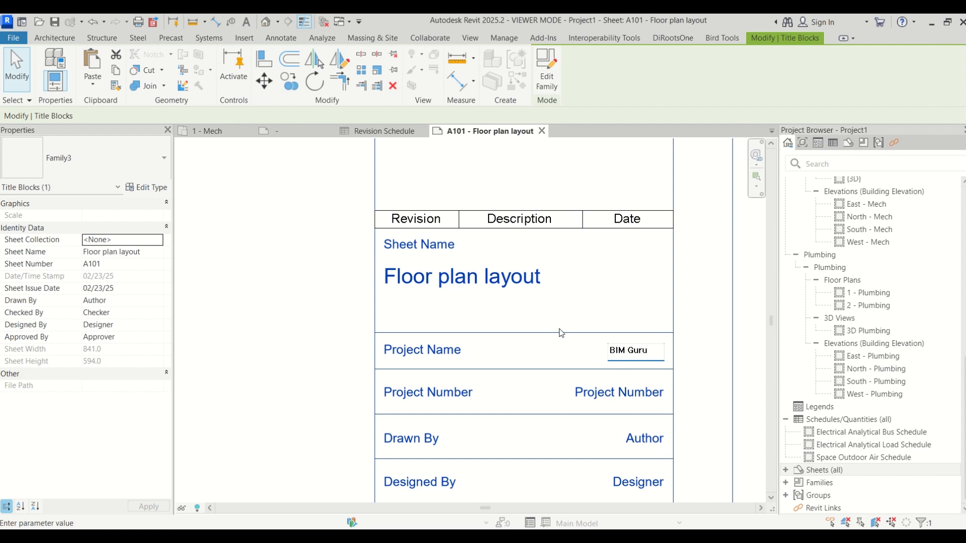
left_click(561, 333)
left_click(619, 395)
type("1")
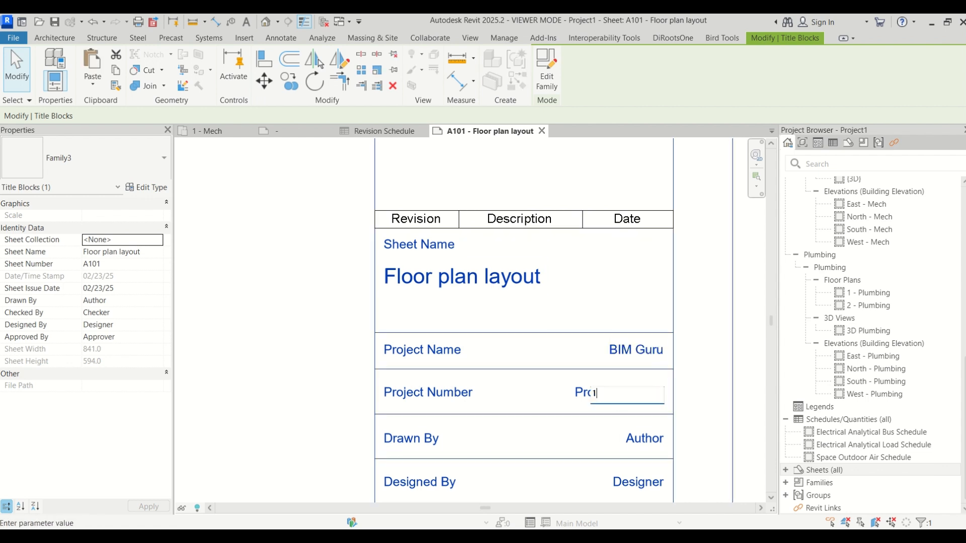
type("23456")
scroll(508, 375, "down", 1)
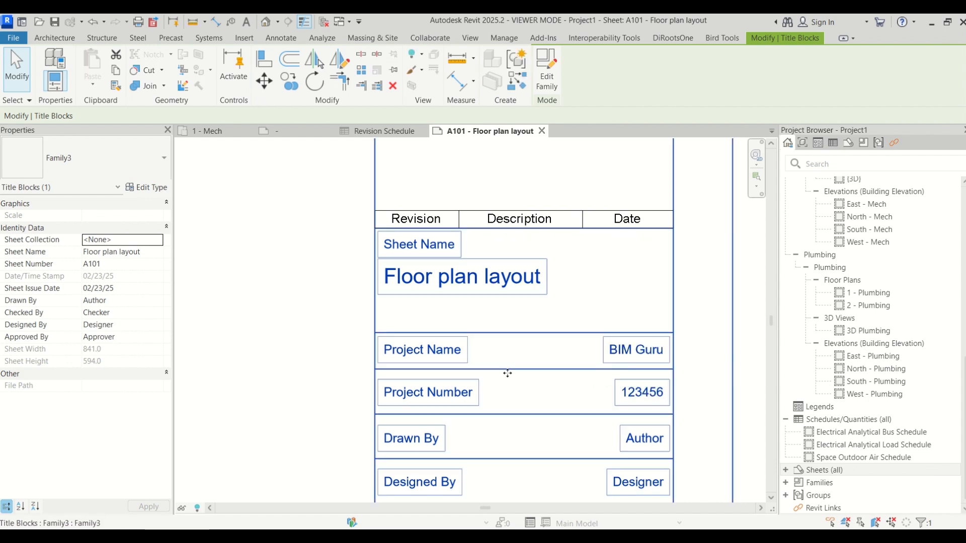
Step: Fill in the title block's Drawn By value as BG and its Designed By value as AJ
left_click(642, 435)
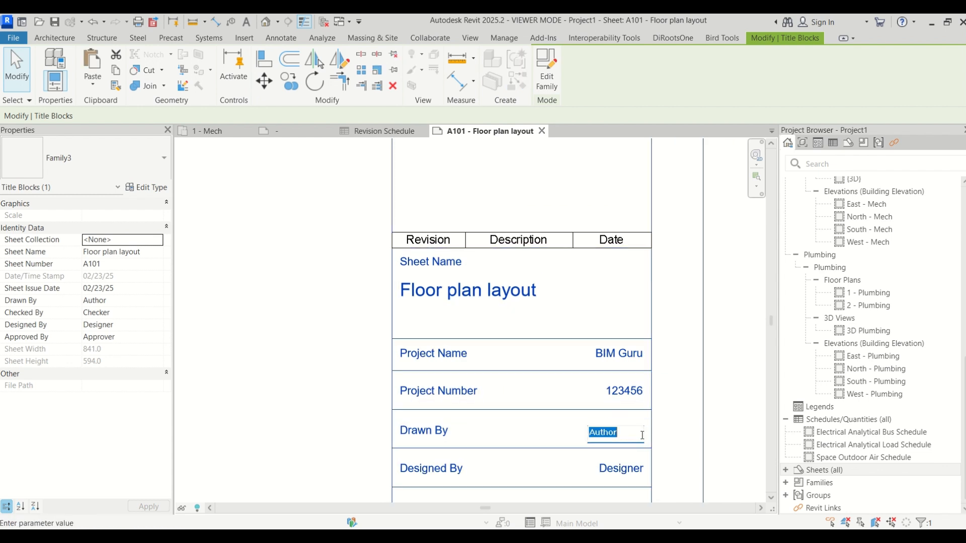
type("BG")
left_click(627, 470)
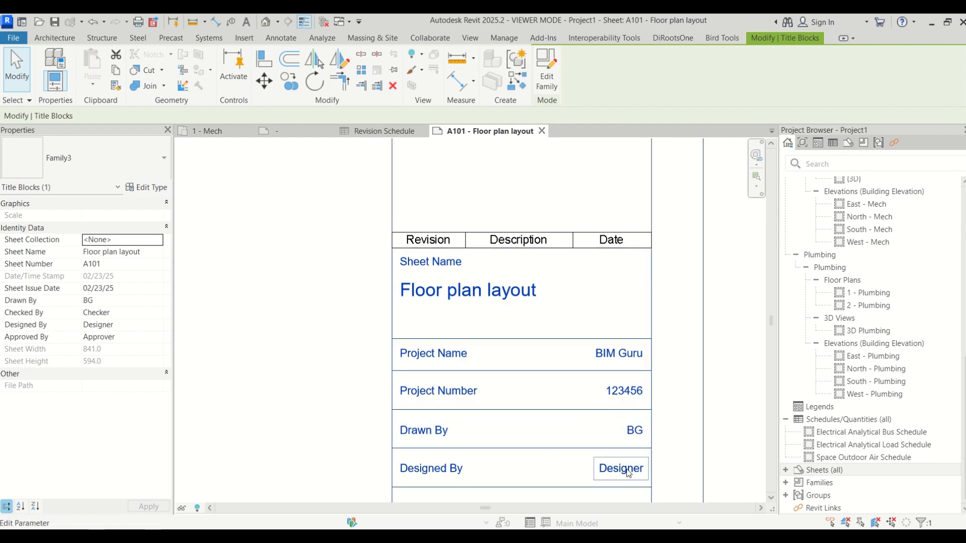
type("AJ")
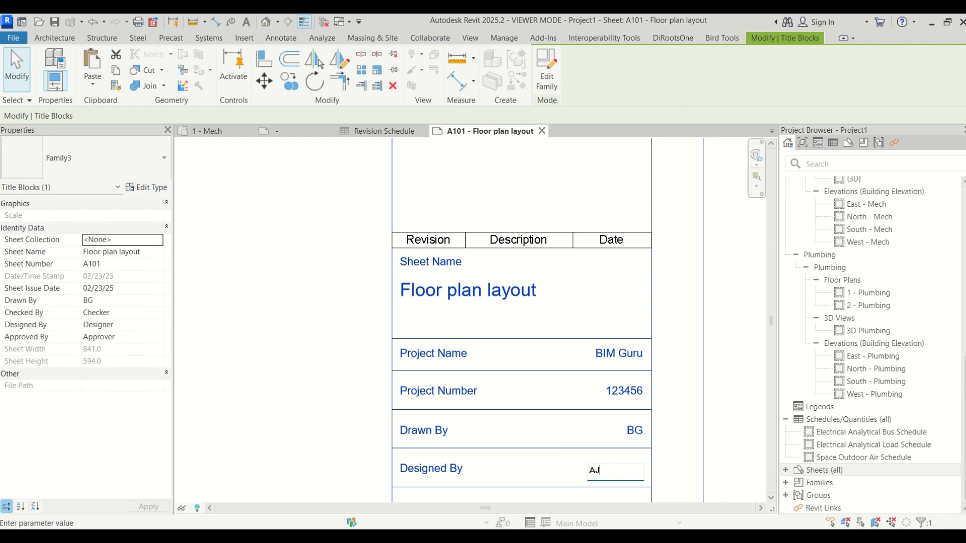
left_click(535, 404)
Step: Set the title block's Approved By value to "BIM Guru"
scroll(535, 403, "down", 4)
scroll(583, 464, "up", 3)
left_click(584, 466)
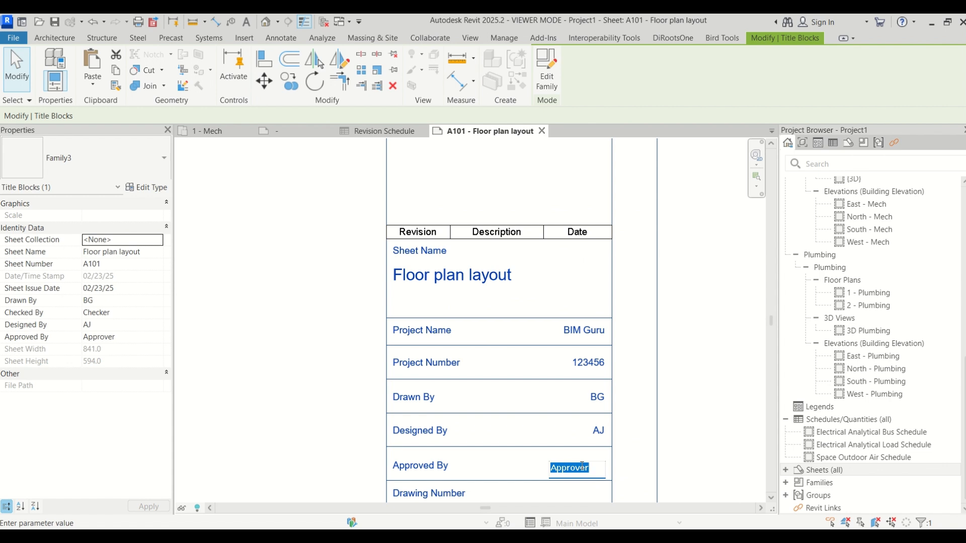
type("BIM Gutu")
left_click(462, 434)
Step: Place the 1 - Plumbing floor plan view on sheet A101 within the drawing area beside the title block strip
scroll(462, 300, "down", 3)
scroll(433, 430, "up", 2)
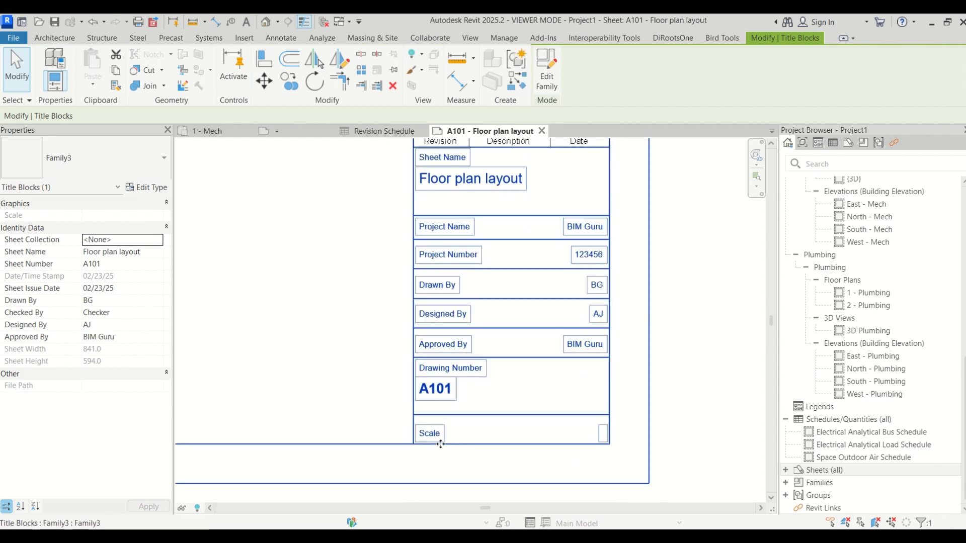
scroll(663, 447, "down", 2)
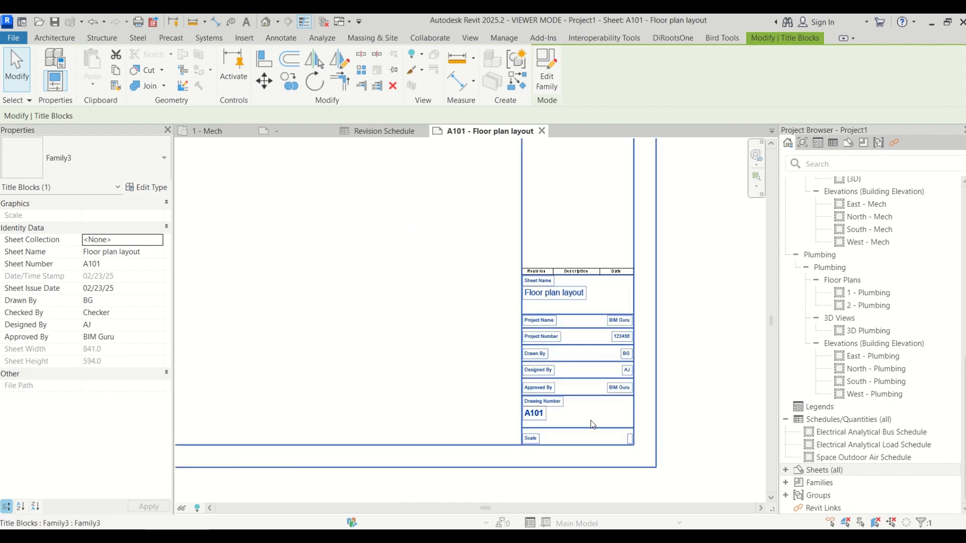
left_click(878, 294)
left_click_drag(272, 260, 267, 243)
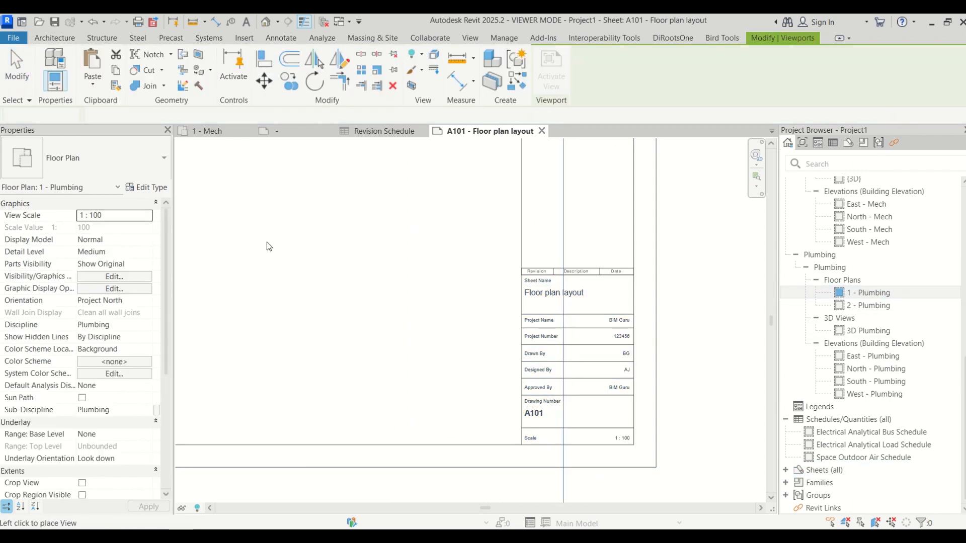
scroll(385, 320, "down", 3)
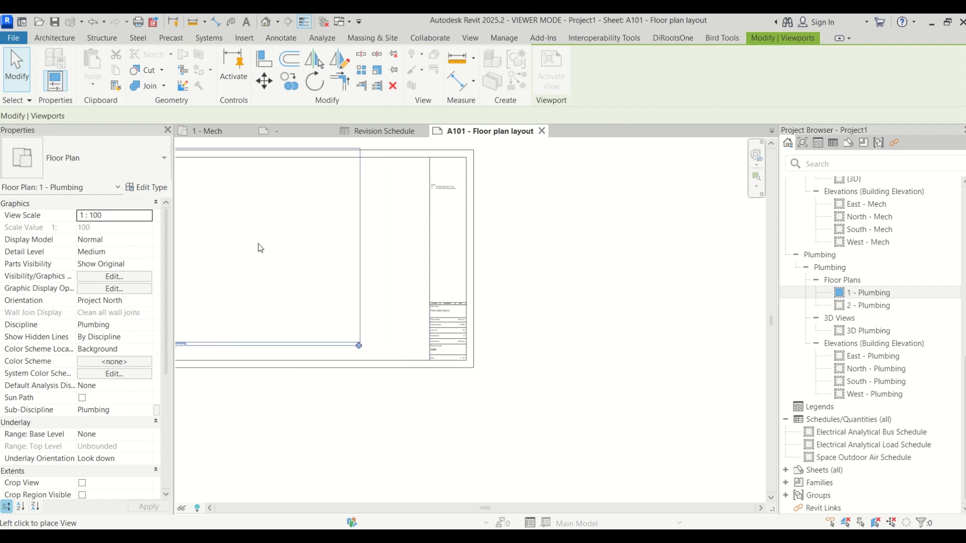
left_click(271, 256)
left_click(273, 260)
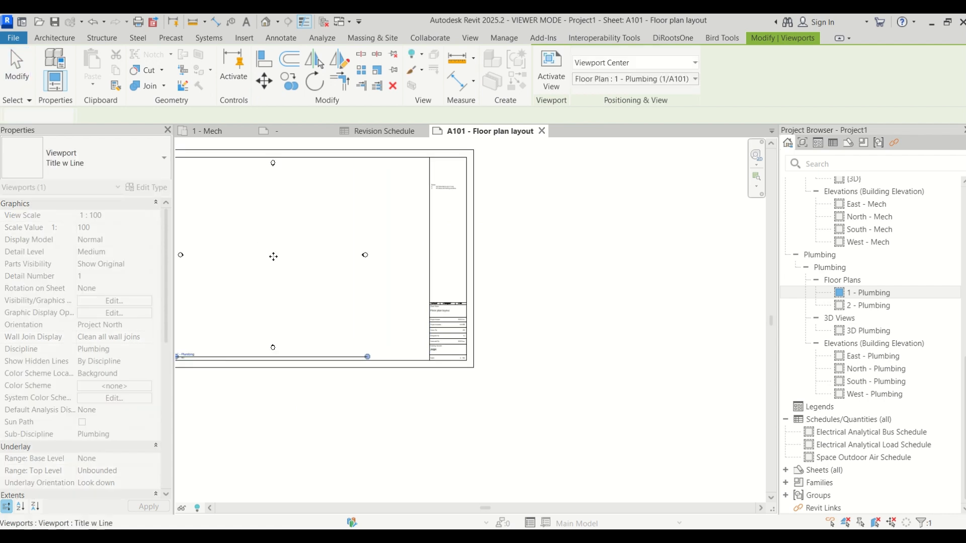
Step: Change the Drawing Number in the sheet's title block to A102
scroll(535, 400, "up", 5)
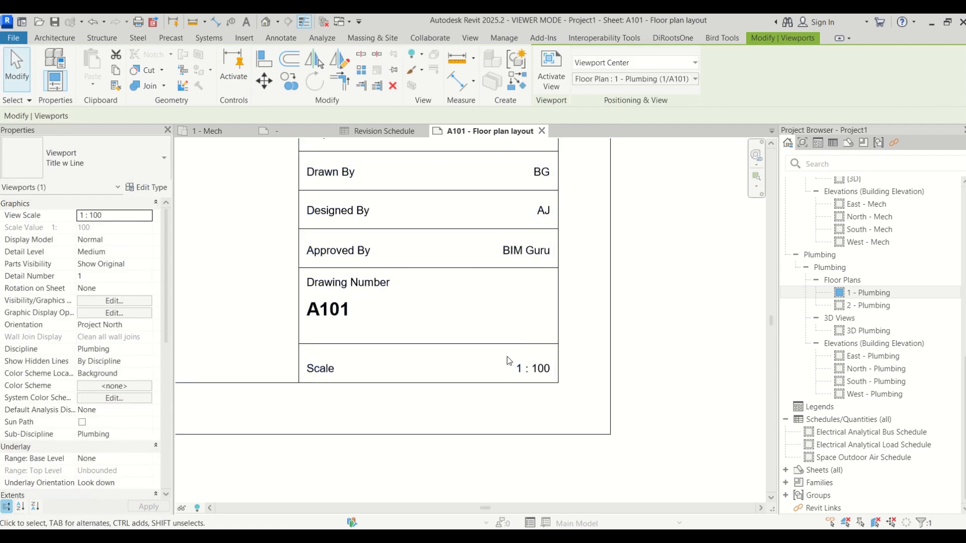
scroll(509, 361, "down", 2)
left_click(433, 332)
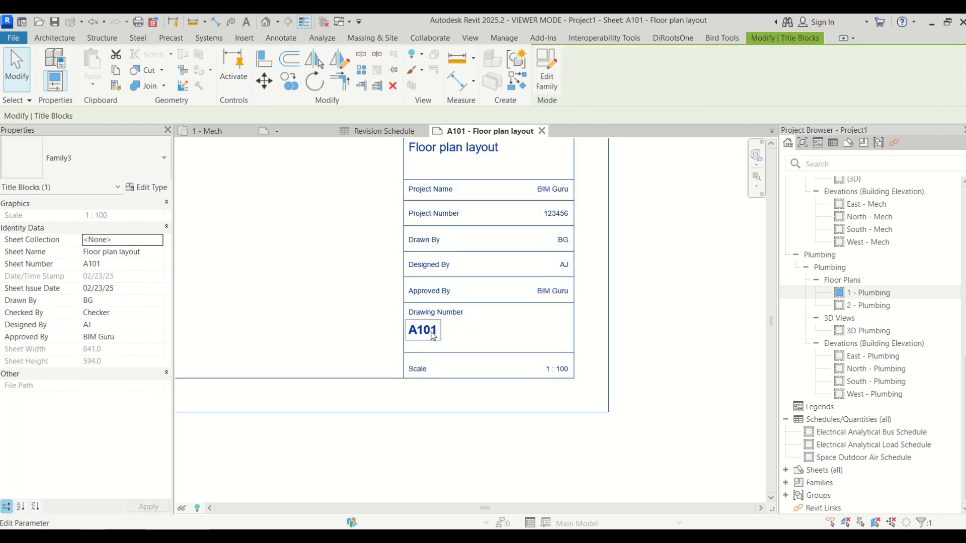
scroll(430, 330, "up", 3)
left_click(430, 331)
left_click(425, 325)
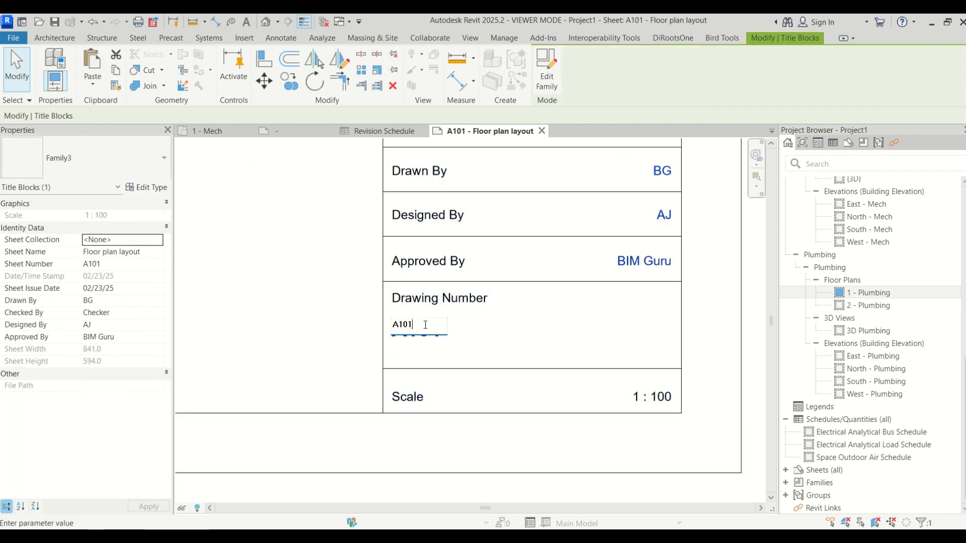
left_click(286, 385)
scroll(586, 440, "down", 3)
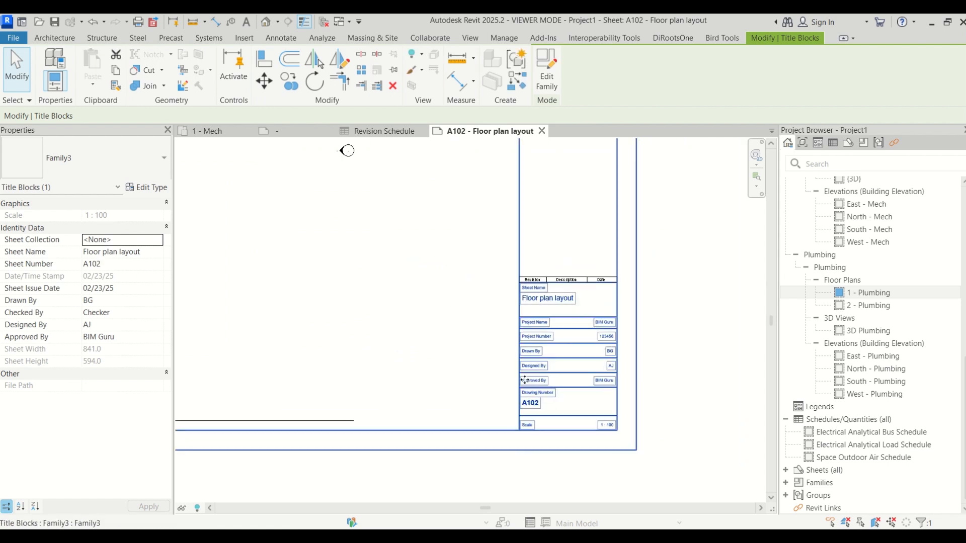
Step: Show Seq. 1 - Revision 1 in the revision schedule of the Floor plan layout sheet
scroll(577, 229, "up", 1)
left_click(351, 337)
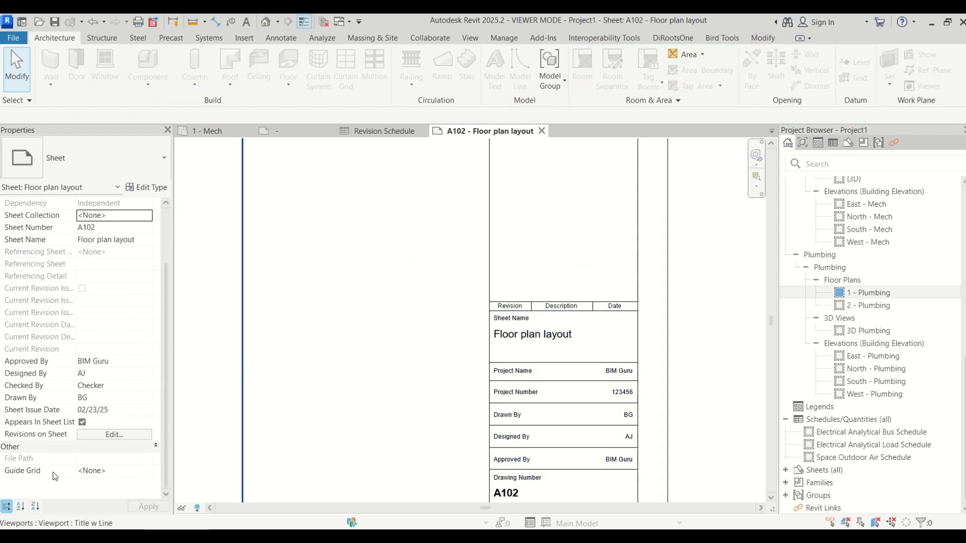
left_click(110, 436)
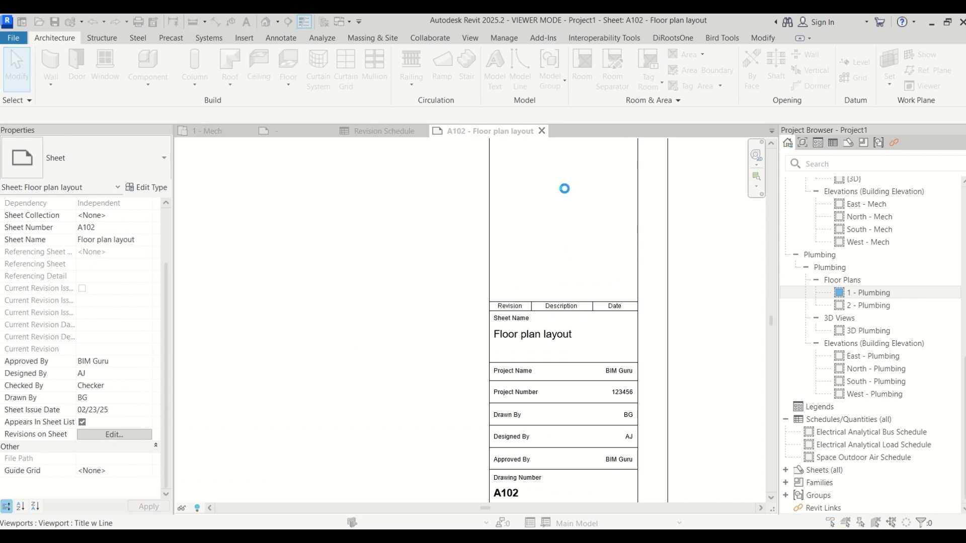
left_click(589, 111)
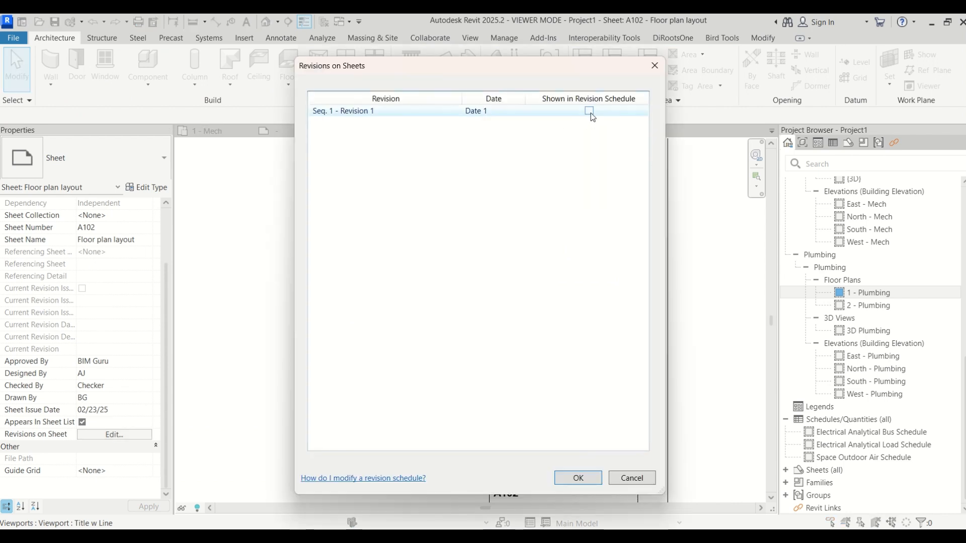
left_click(578, 478)
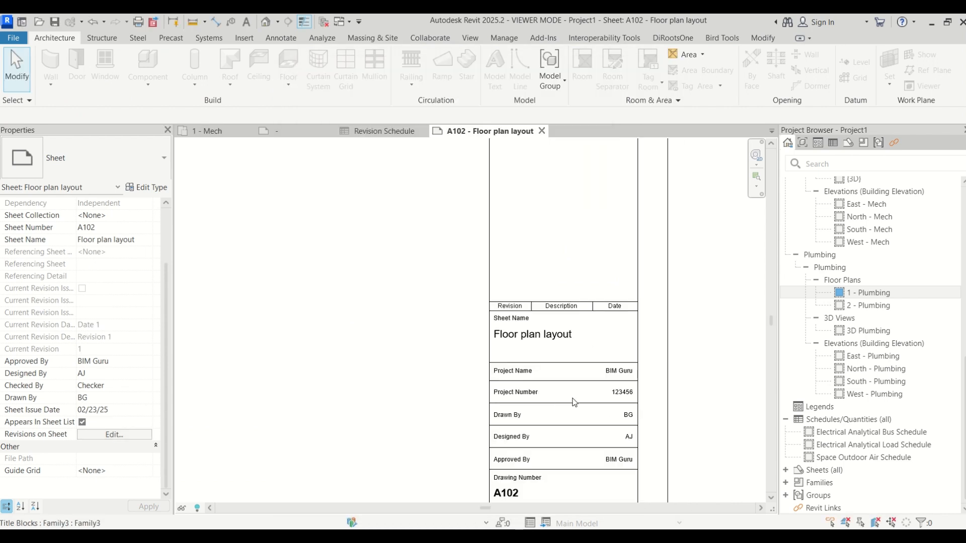
scroll(679, 302, "up", 5)
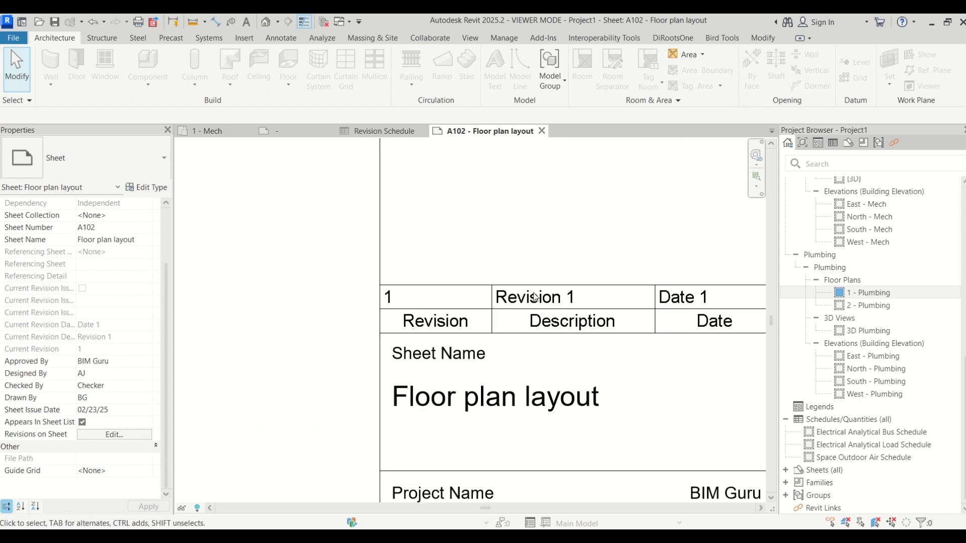
scroll(481, 324, "down", 3)
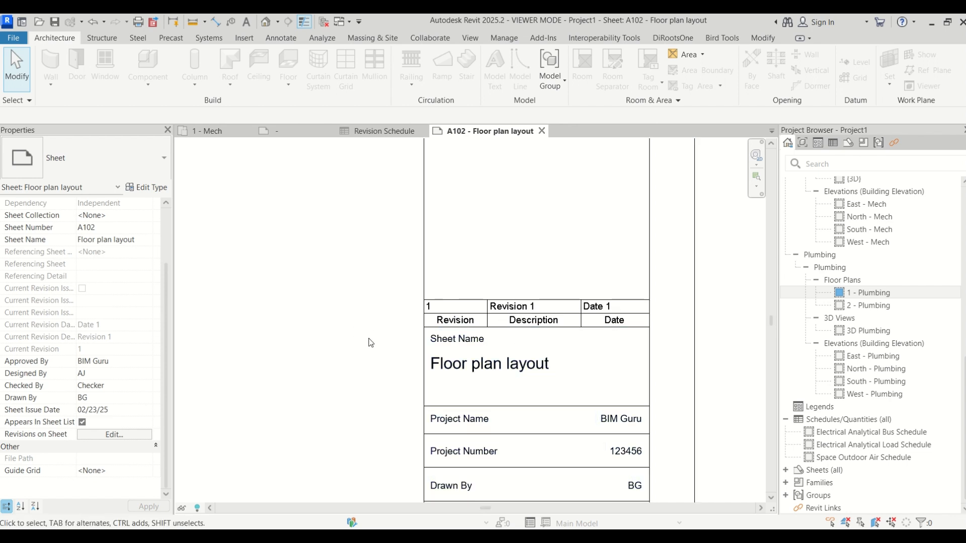
Step: Set the numbering of the sequence 1 revision to Custom in the sheet issues and revisions settings
left_click(476, 40)
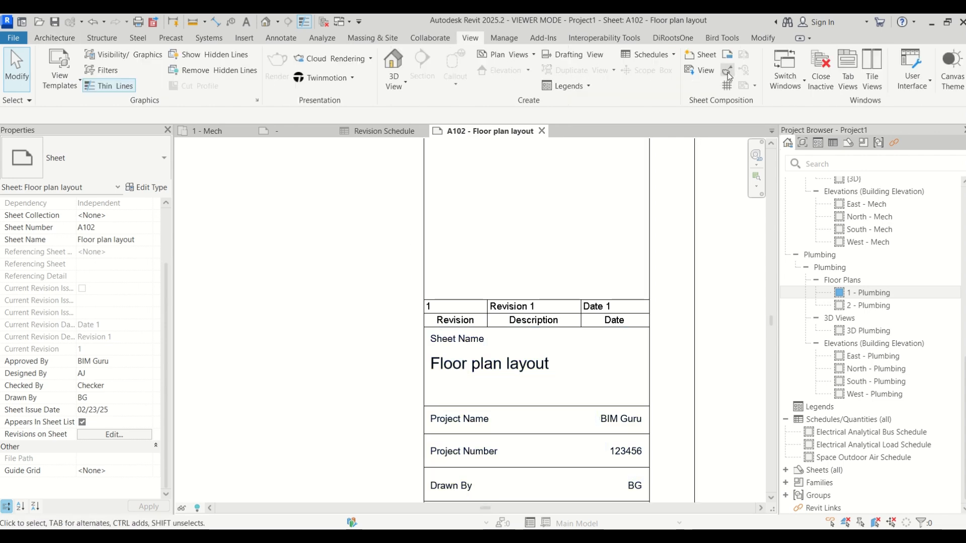
left_click(728, 73)
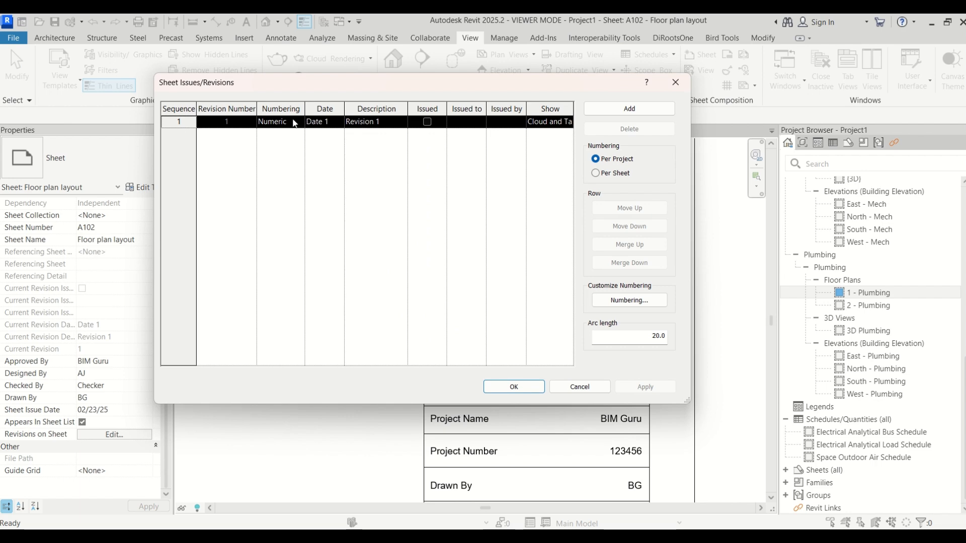
left_click(295, 122)
left_click(300, 122)
left_click(274, 133)
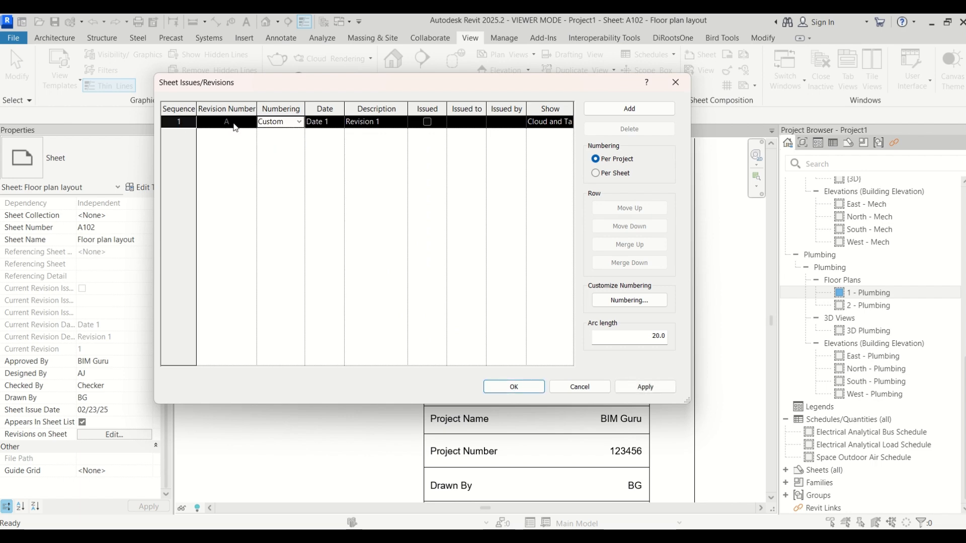
left_click(235, 123)
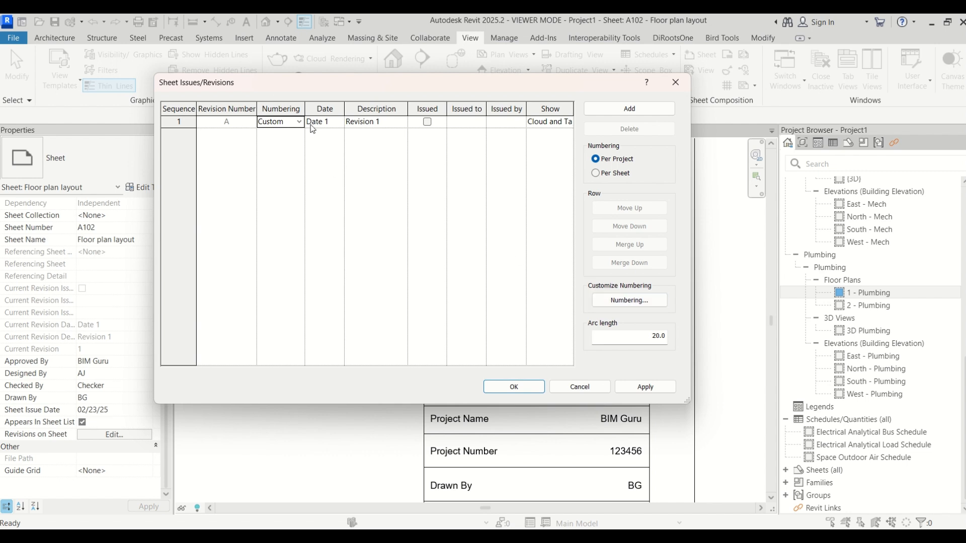
Step: Give the sequence 1 revision the date 23/02/25 and the description IFC, and apply the revision settings
left_click(332, 126)
left_click(329, 124)
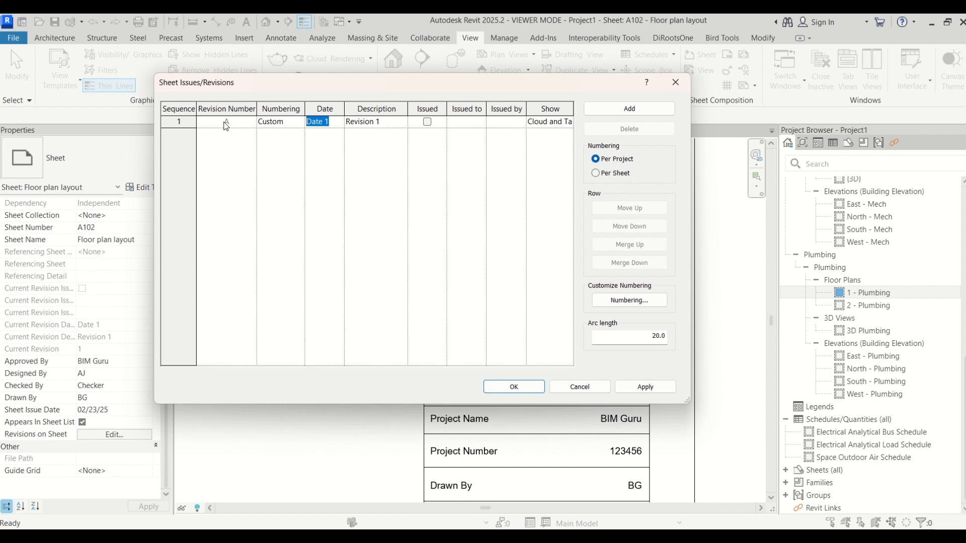
type("23/02/25")
left_click(393, 123)
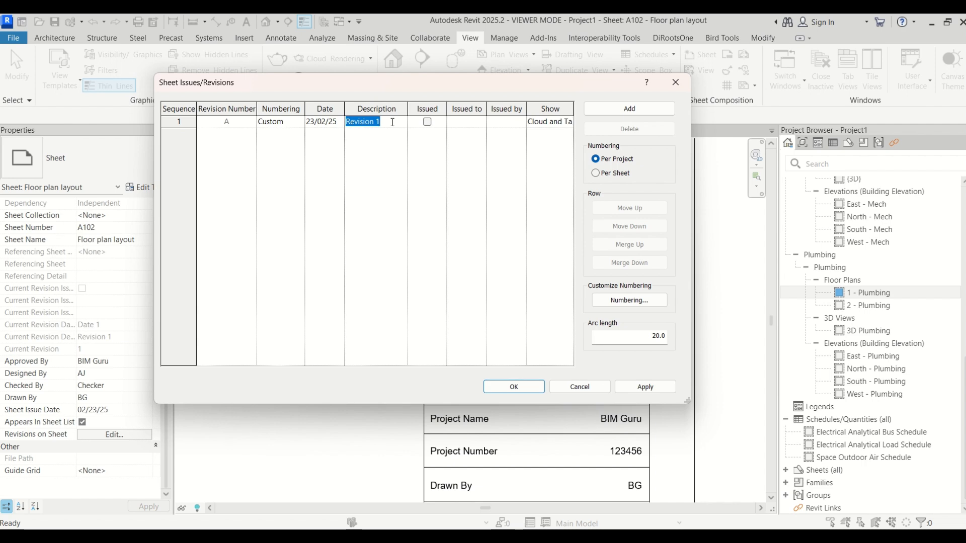
key("BackSpace")
left_click(389, 203)
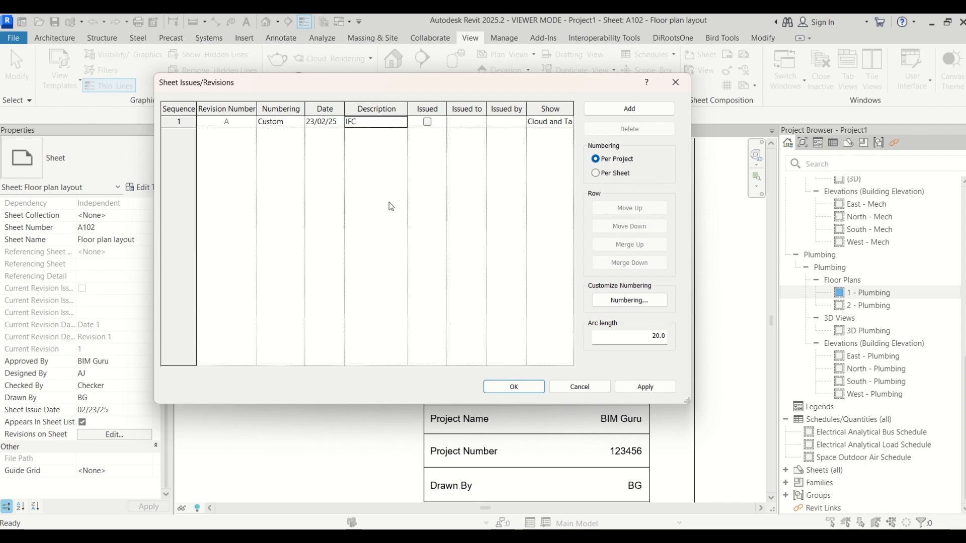
left_click(513, 386)
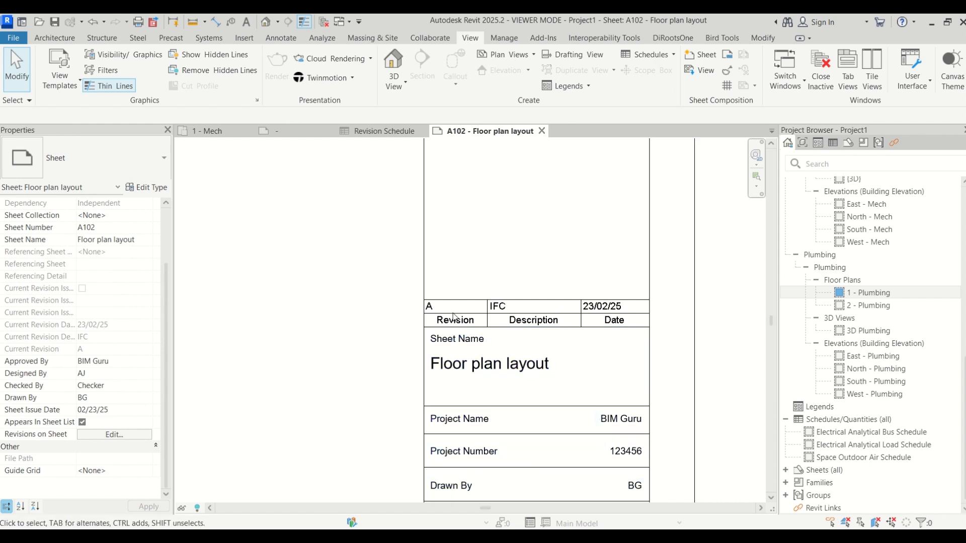
Step: Align the title block family's revision schedule text to the centre horizontally and the middle vertically
left_click(378, 131)
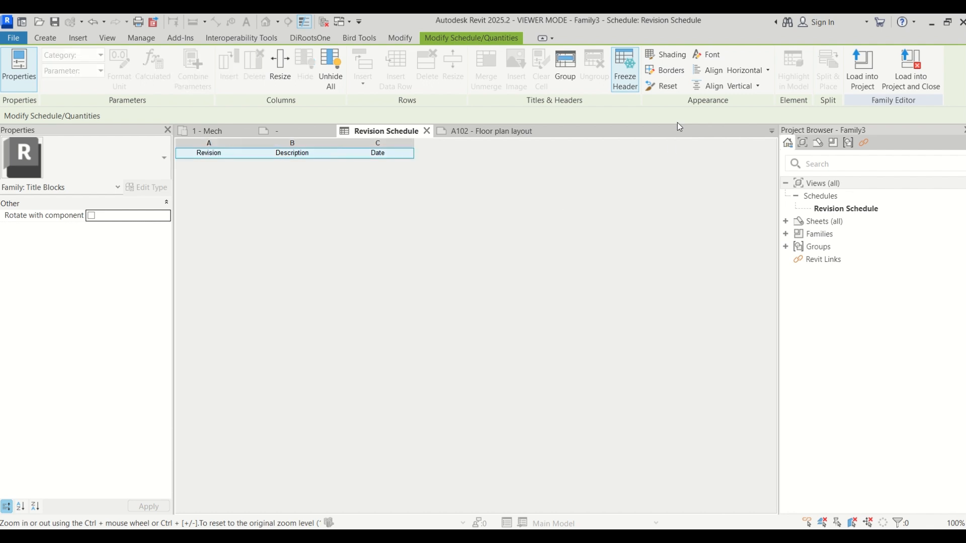
left_click(729, 69)
left_click(728, 115)
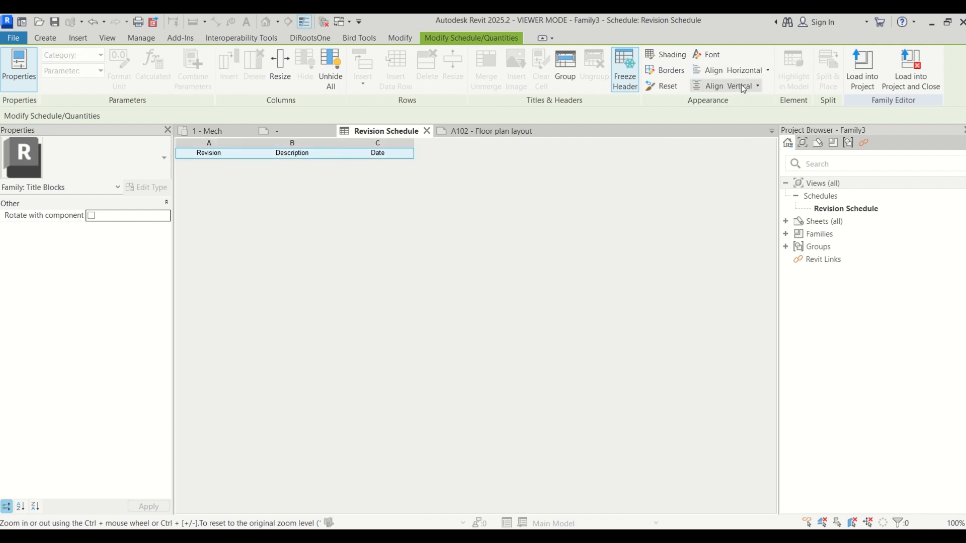
left_click(742, 86)
left_click(736, 133)
Step: Reload the title block family into the project, overwriting the existing version, and return to sheet A102
left_click(862, 70)
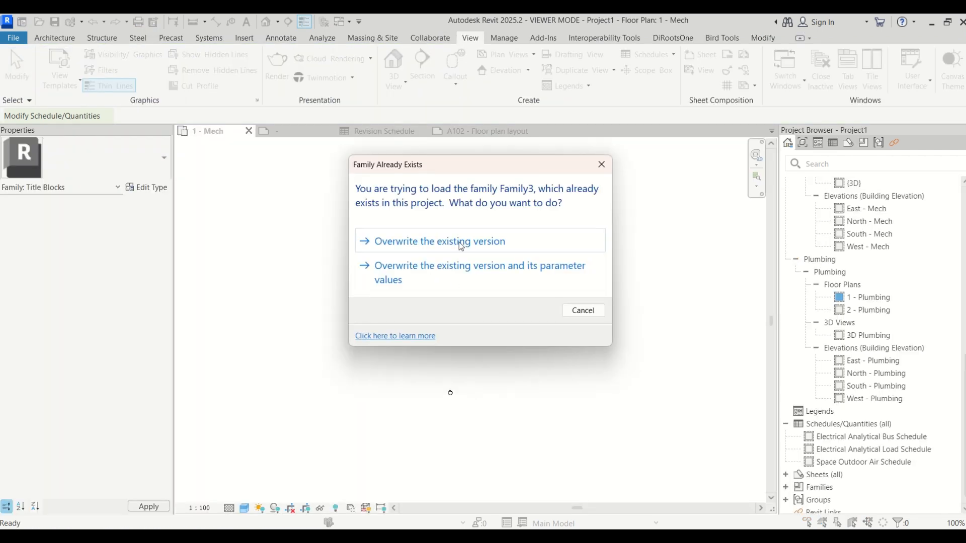
left_click(459, 262)
left_click(474, 132)
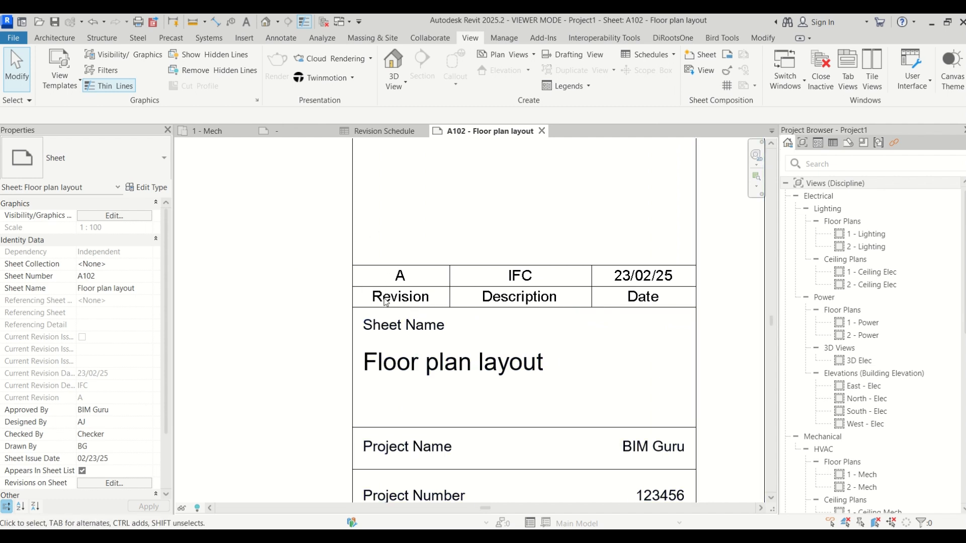
Step: Replace the Custom revision numbering sequence with R0,R1,R2,R3,R4,R5 and apply it to the project
left_click(375, 133)
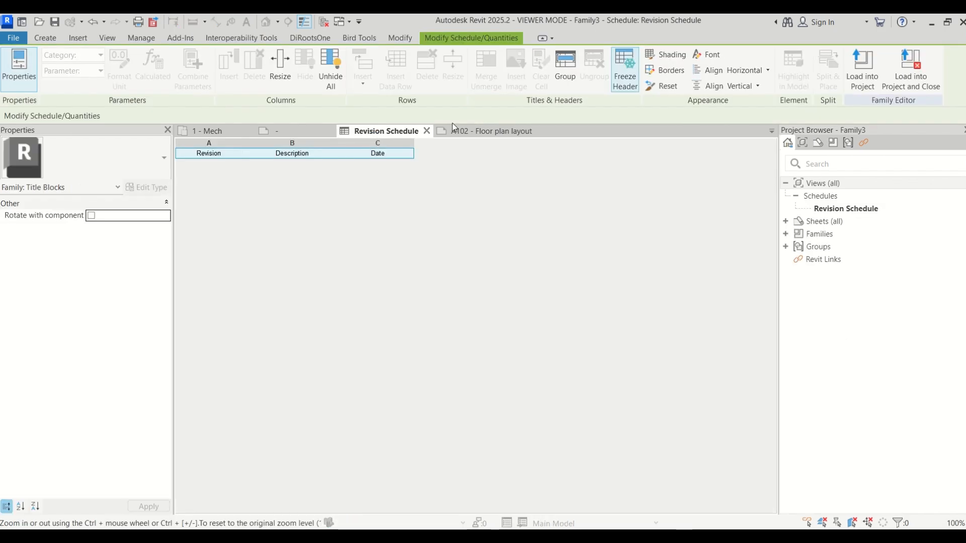
left_click(473, 131)
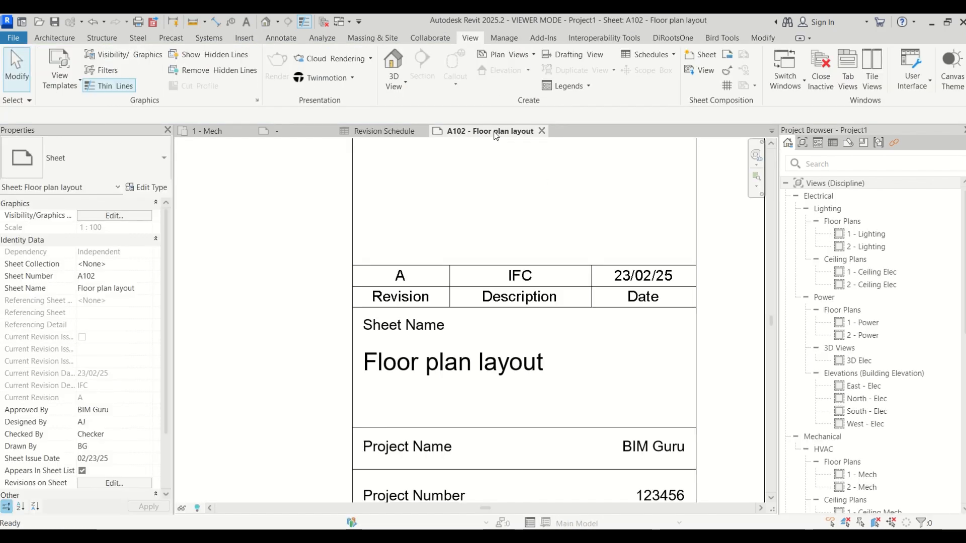
left_click(730, 74)
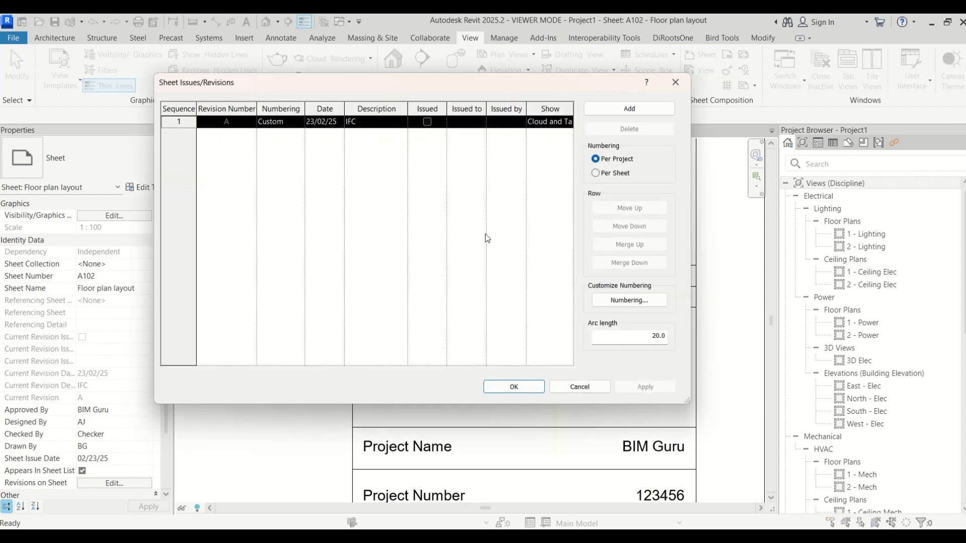
left_click(628, 302)
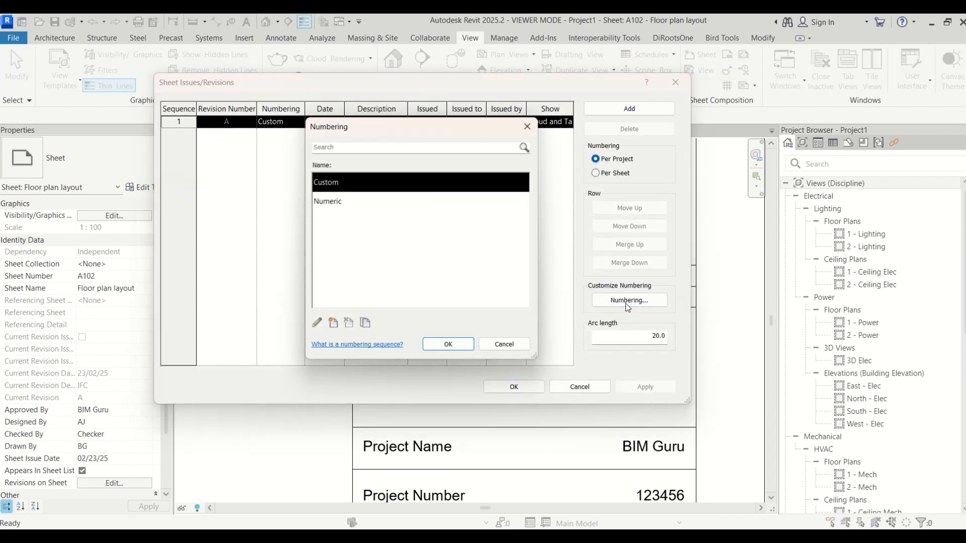
left_click(317, 326)
left_click_drag(501, 302, 128, 288)
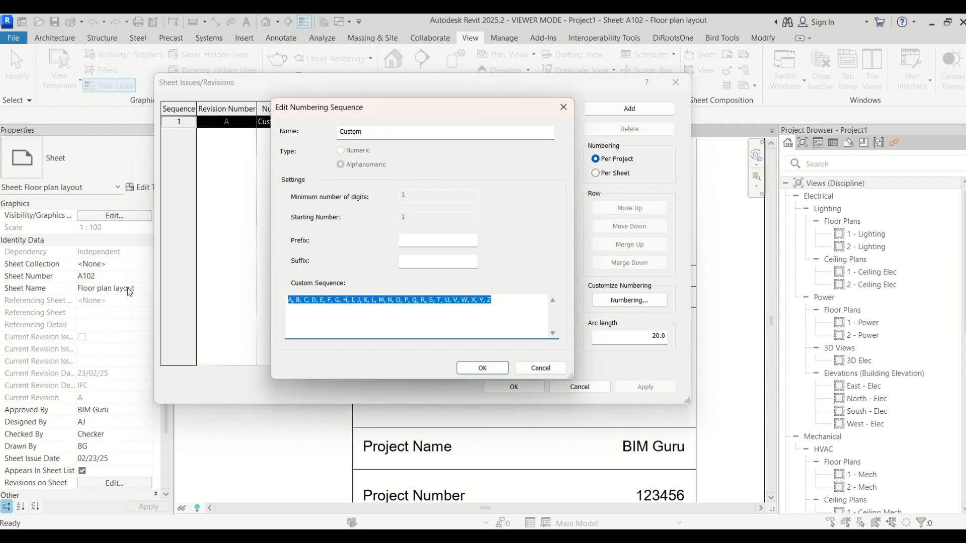
type("R0,R1,R2,R3,R4,R5")
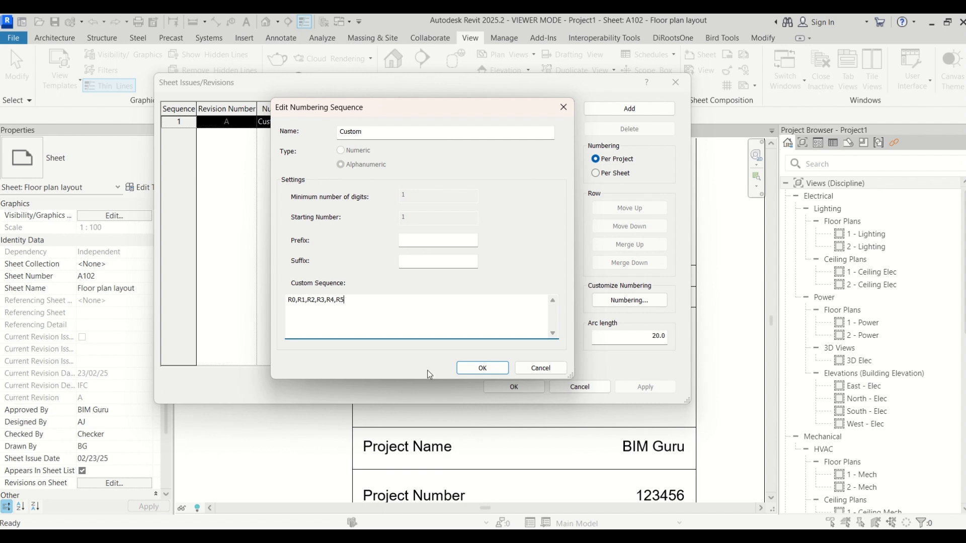
left_click(482, 367)
left_click(460, 347)
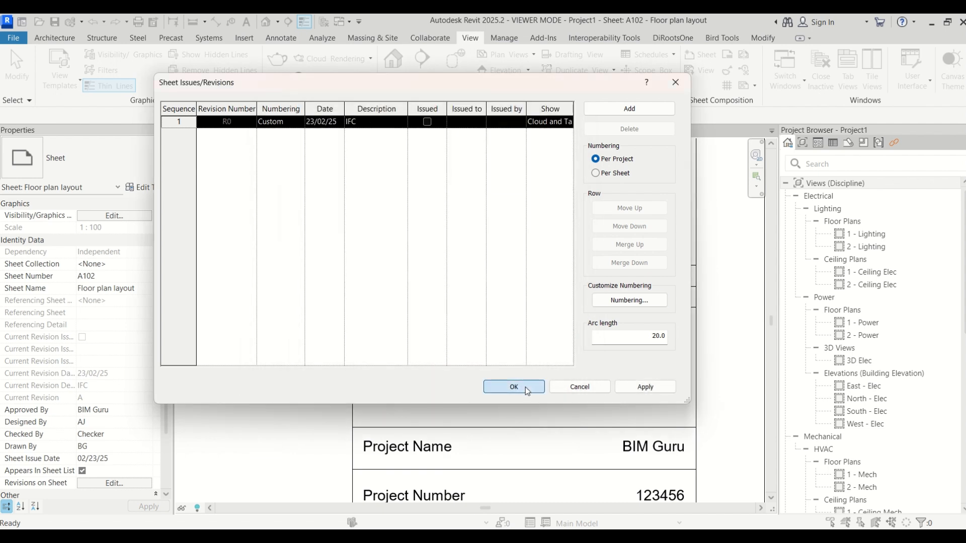
left_click(514, 386)
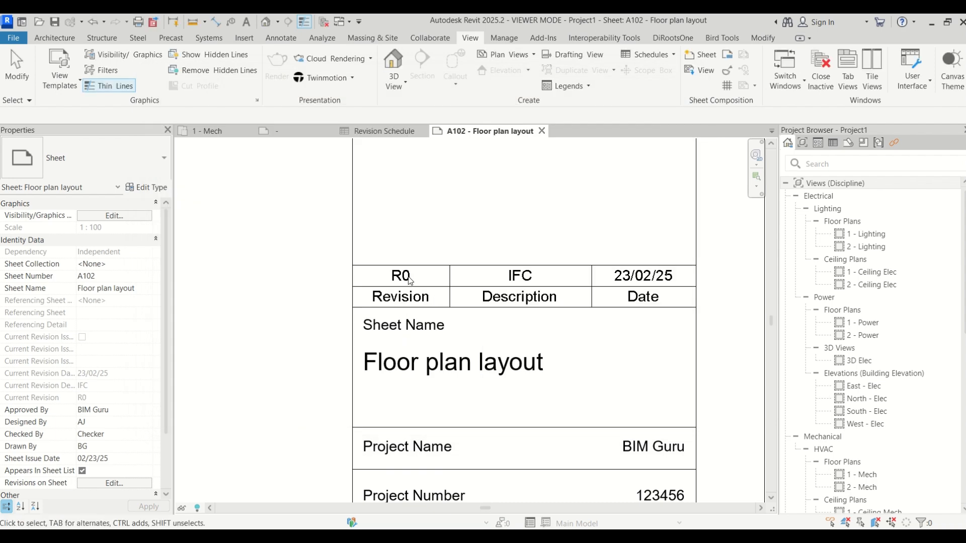
Step: Add a second revision to the project's sheet issues and give it the date 23/02/25
scroll(407, 275, "down", 2)
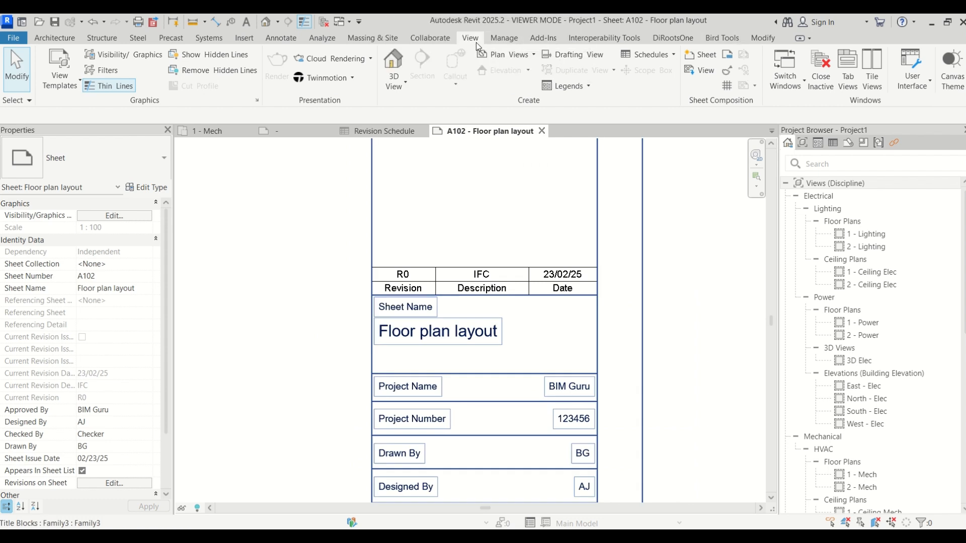
left_click(746, 74)
left_click(629, 108)
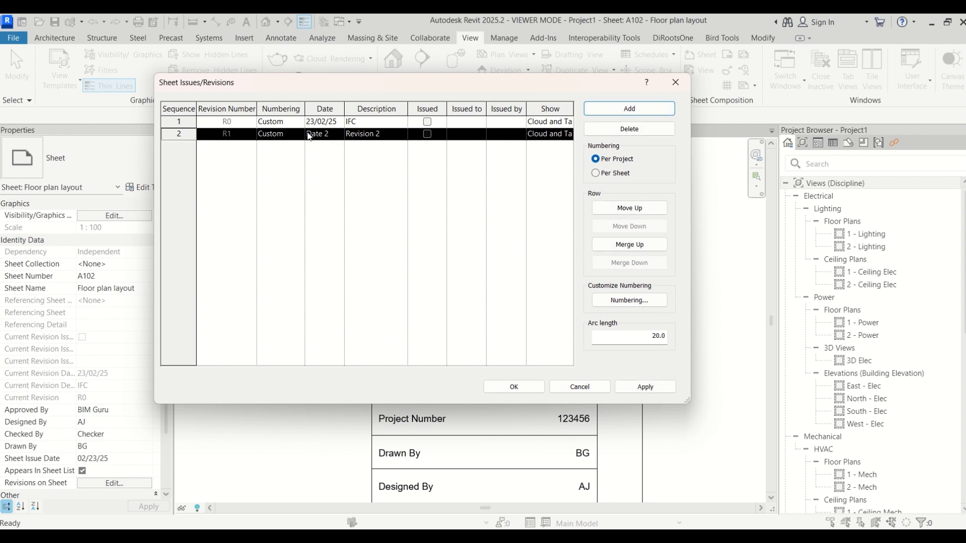
left_click(340, 125)
key("ctrl+c")
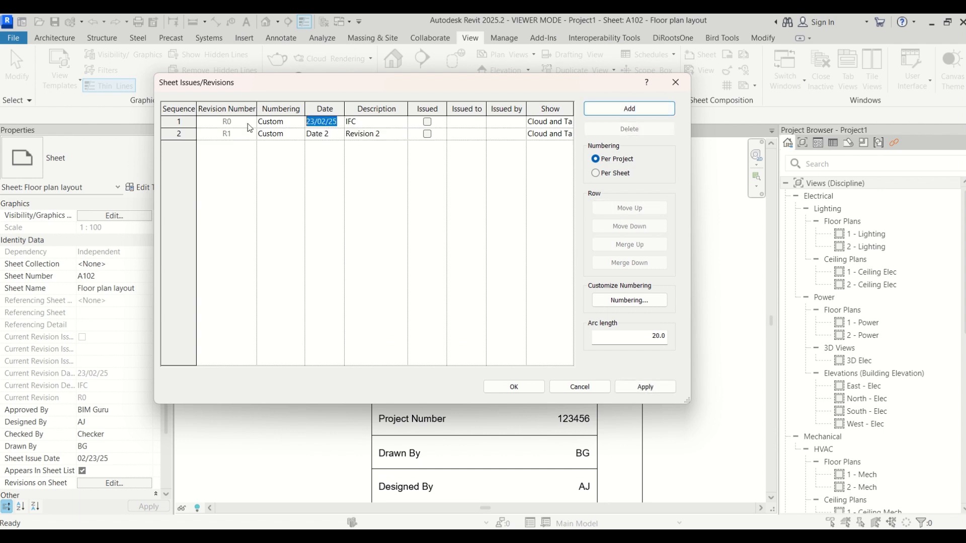
left_click(336, 135)
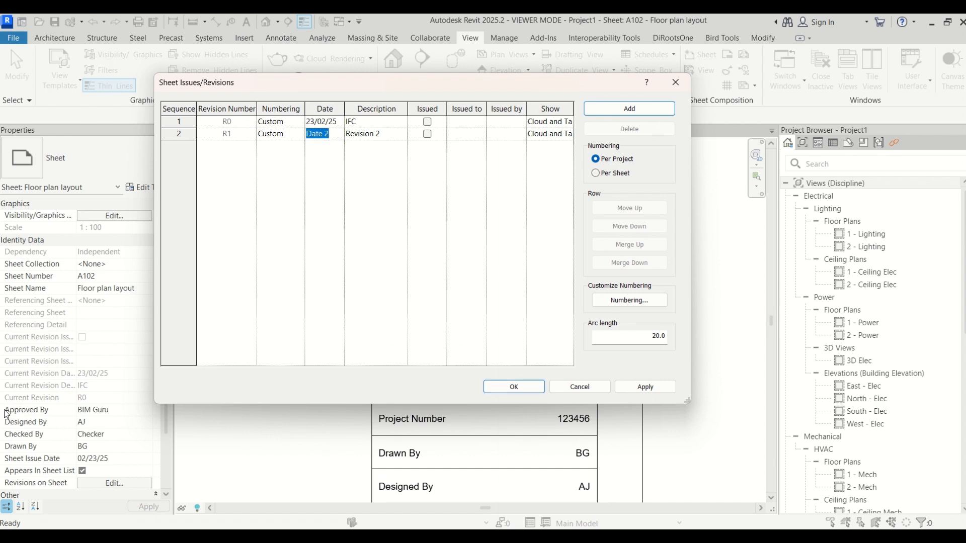
key("ctrl+v")
Step: Set the sequence 2 revision's description to IFC and accept the revision settings
left_click(382, 124)
left_click(404, 134)
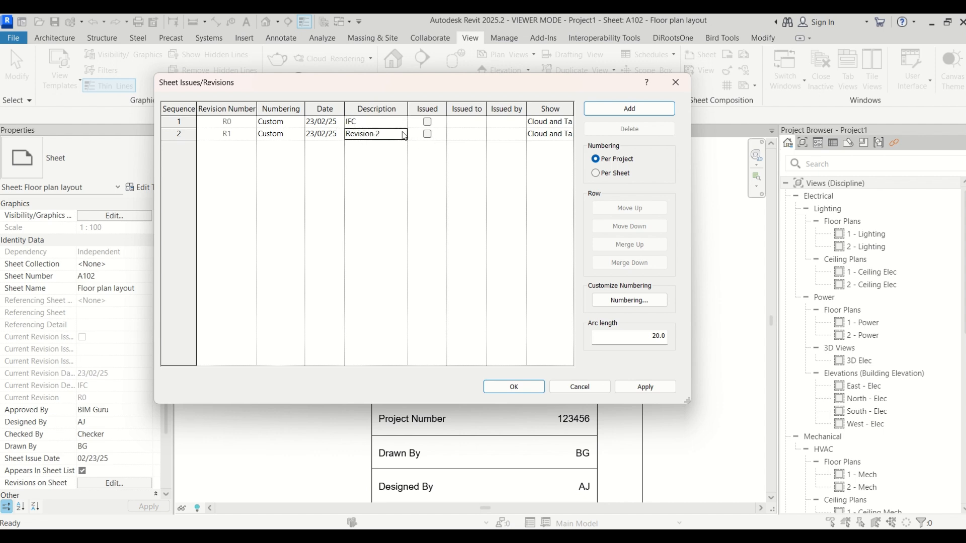
left_click(361, 135)
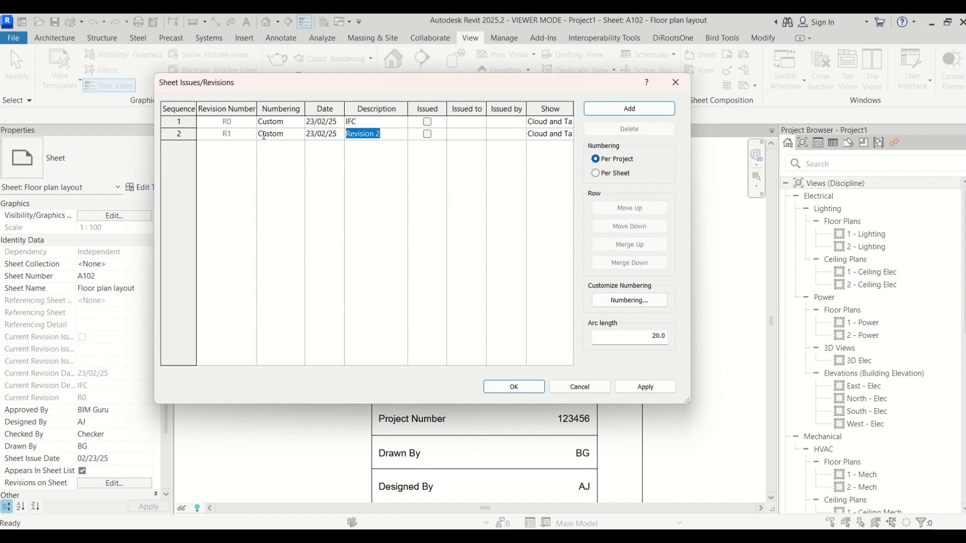
left_click(518, 388)
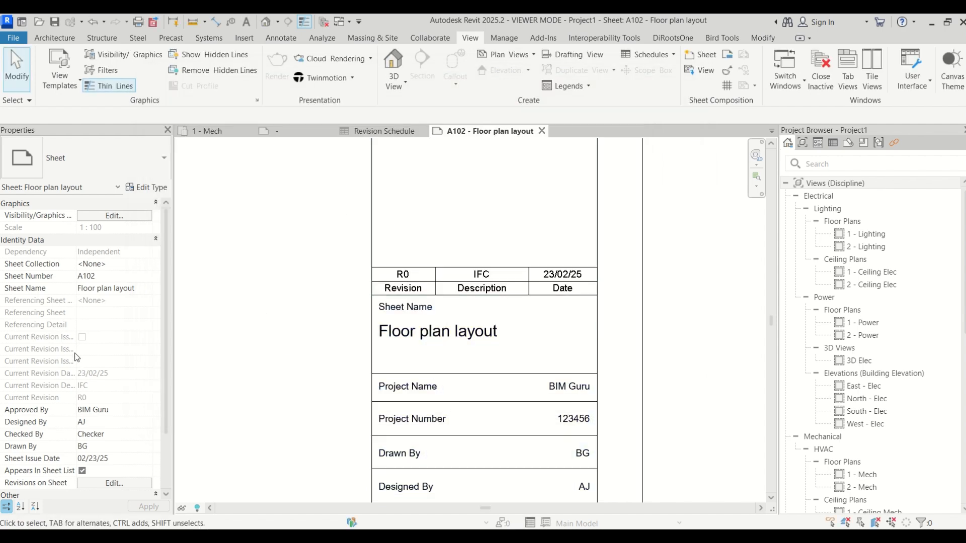
Step: Include the Seq. 2 - IFC revision in sheet A102's revision schedule and check the title block on the sheet
scroll(74, 442, "down", 2)
left_click(114, 434)
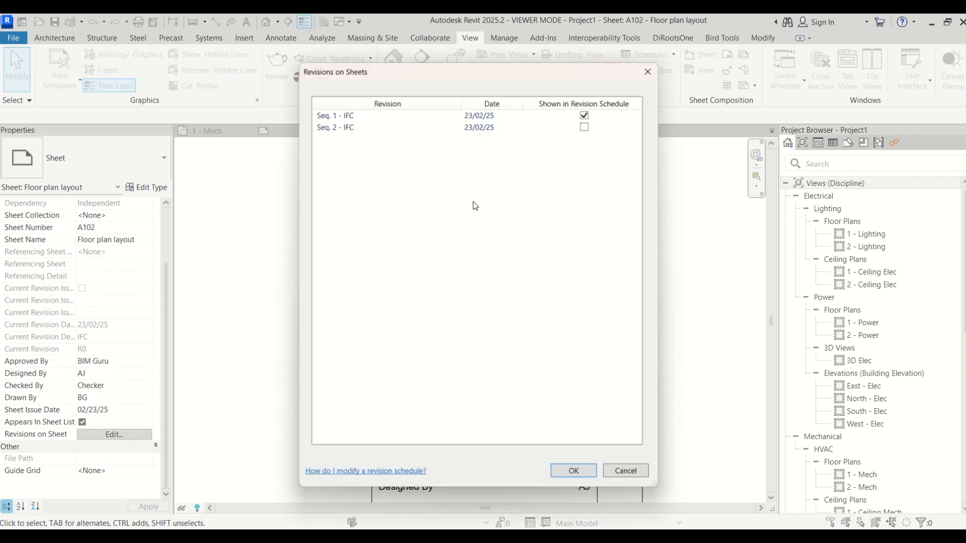
left_click(589, 123)
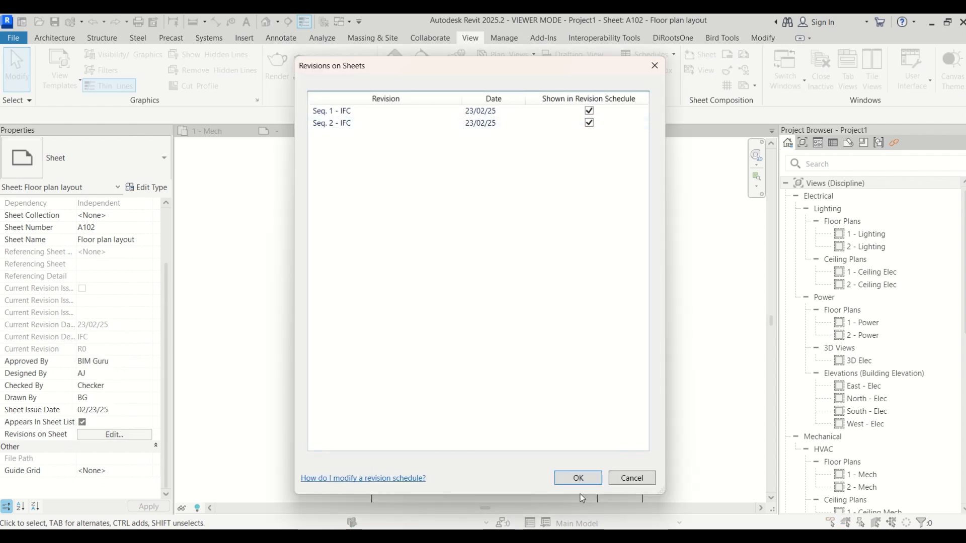
left_click(578, 478)
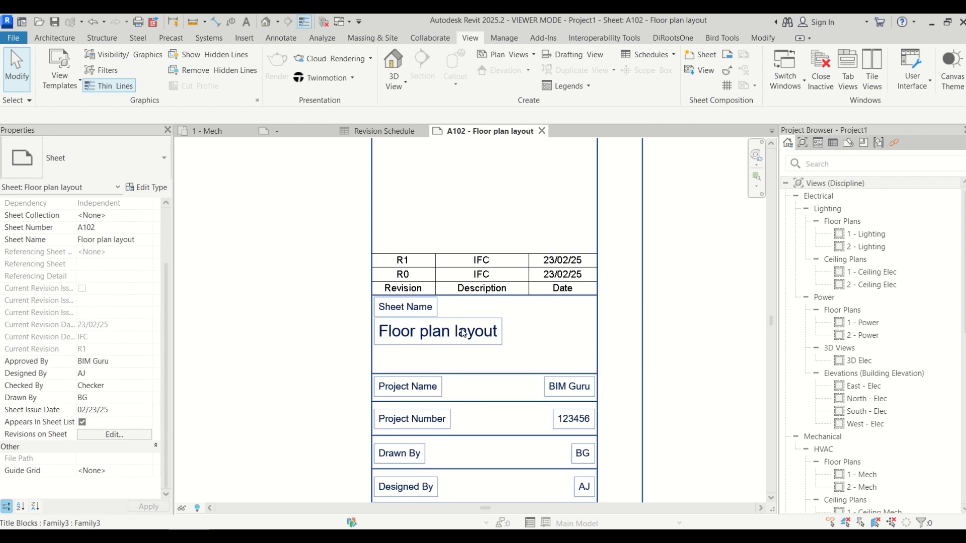
scroll(520, 352, "down", 5)
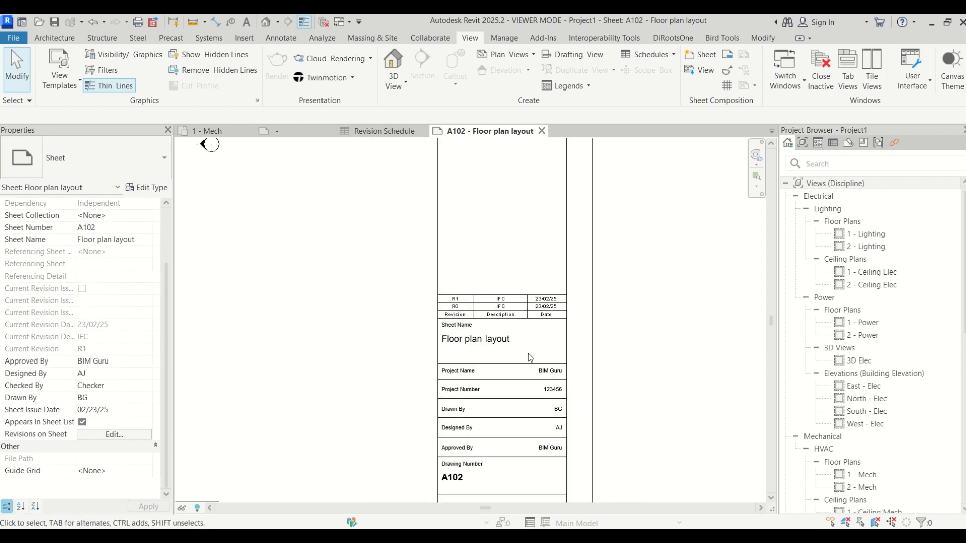
scroll(361, 315, "down", 2)
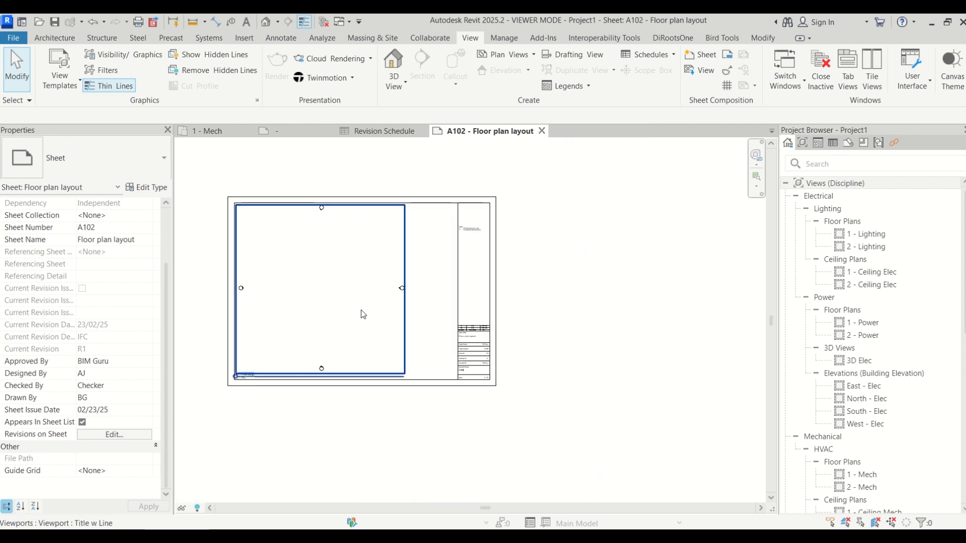
scroll(361, 315, "up", 2)
scroll(528, 392, "up", 2)
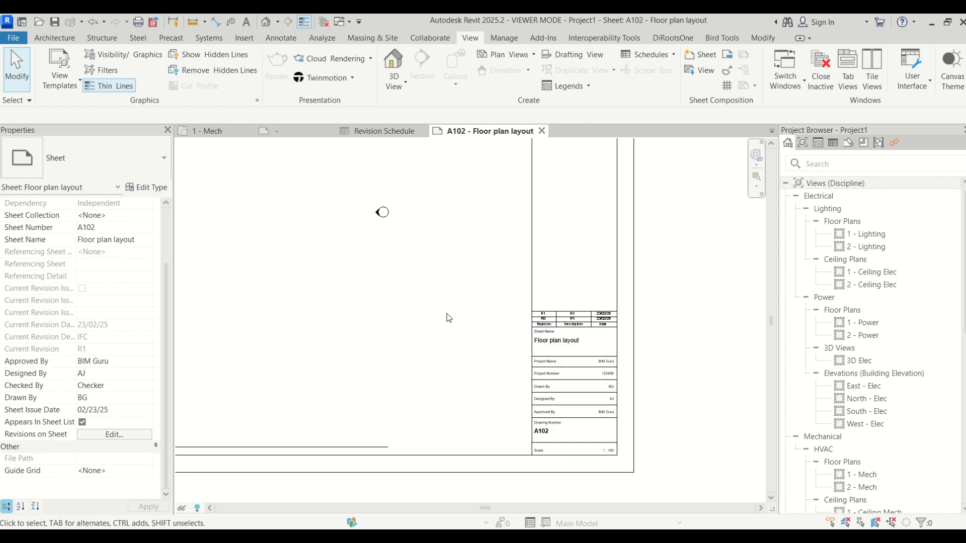
Step: In the title block family, copy the line above the Scale row upward by about 8.7 mm to form an extra row
left_click(316, 134)
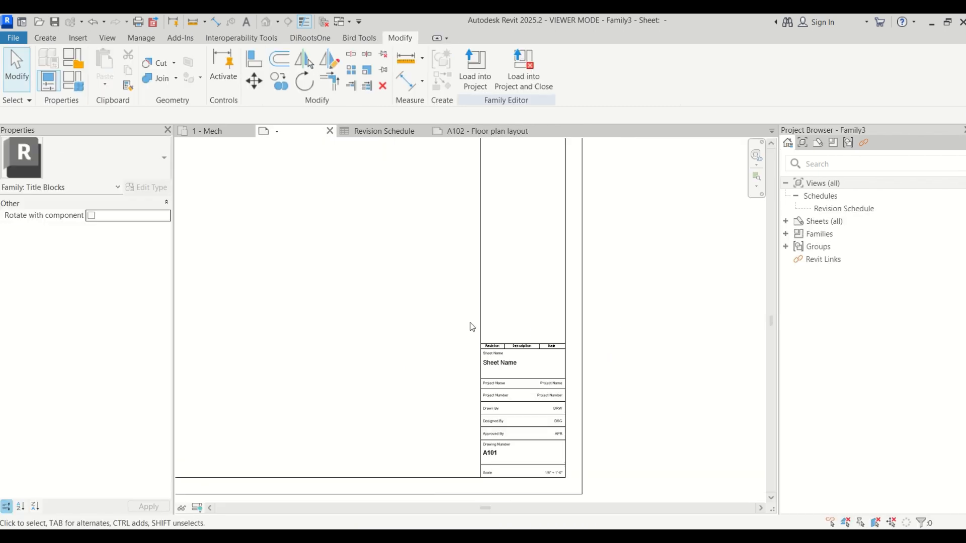
scroll(518, 359, "up", 2)
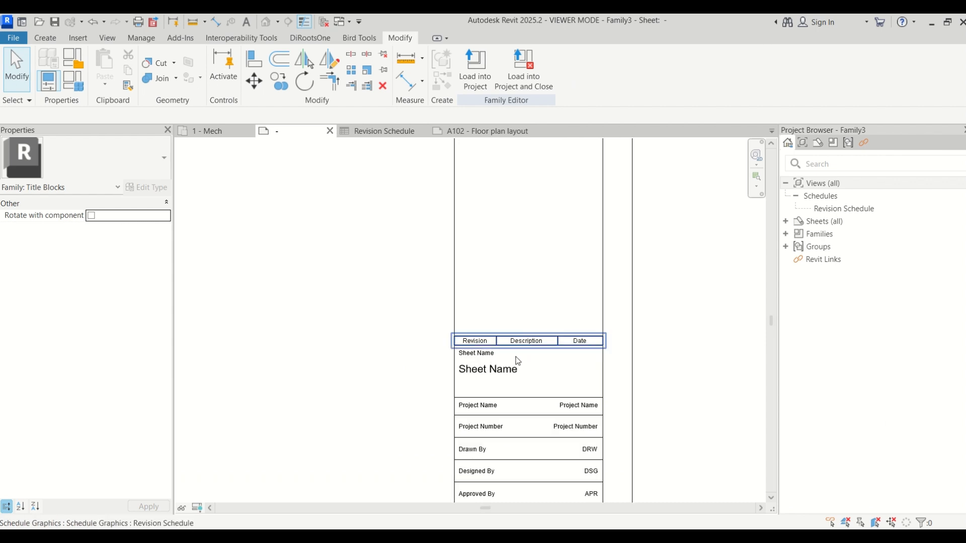
scroll(517, 360, "down", 5)
scroll(503, 305, "down", 2)
scroll(505, 208, "up", 4)
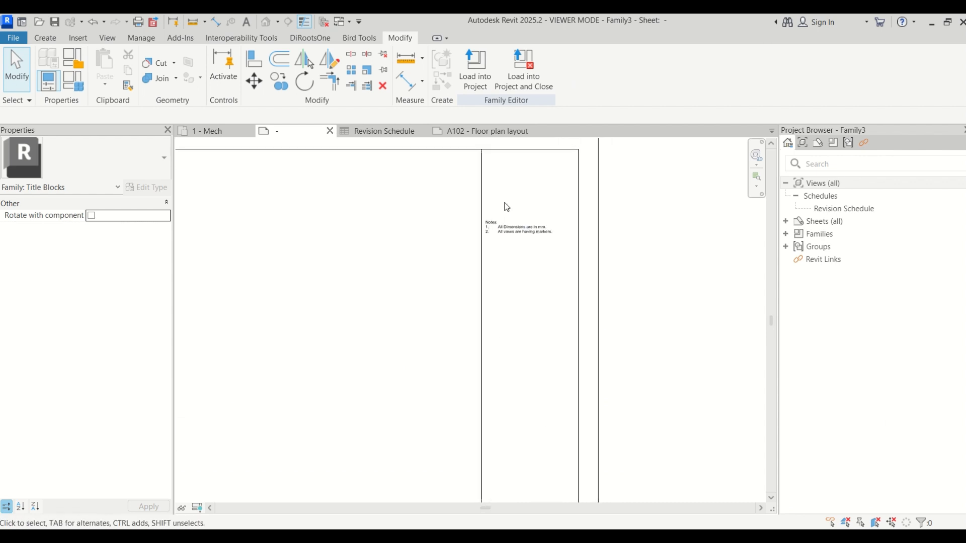
scroll(507, 226, "down", 2)
scroll(497, 304, "up", 2)
scroll(467, 256, "down", 2)
scroll(496, 370, "up", 2)
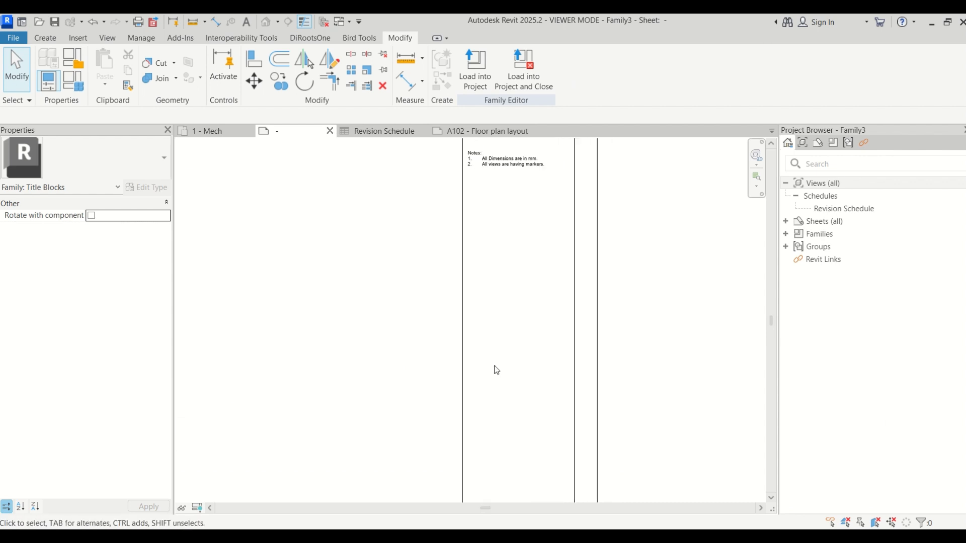
scroll(440, 211, "down", 2)
scroll(444, 362, "up", 4)
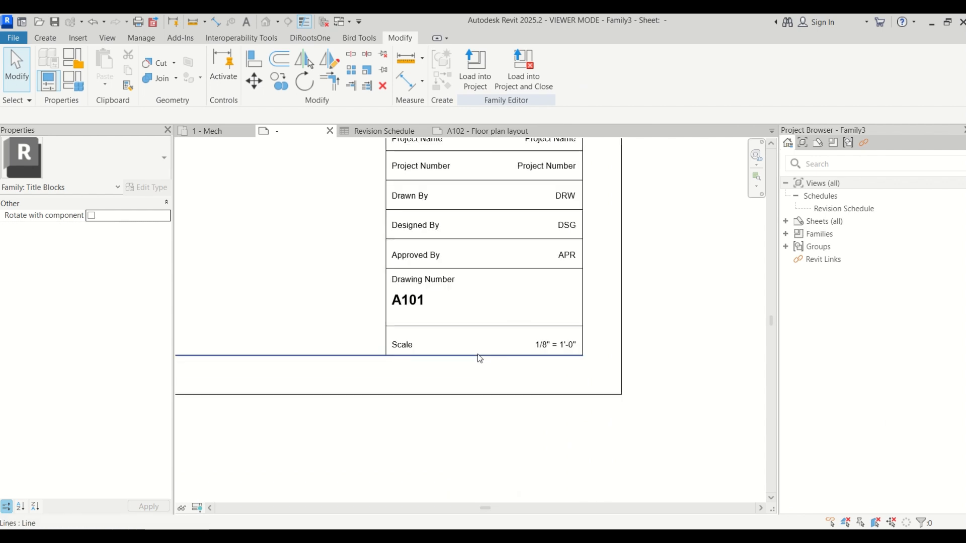
left_click(465, 327)
scroll(465, 327, "up", 2)
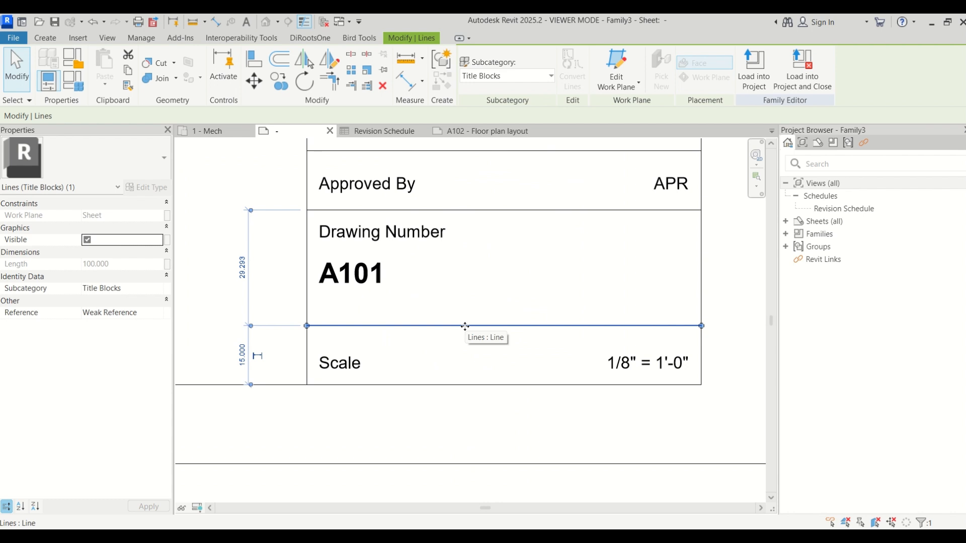
left_click_drag(465, 326, 464, 293)
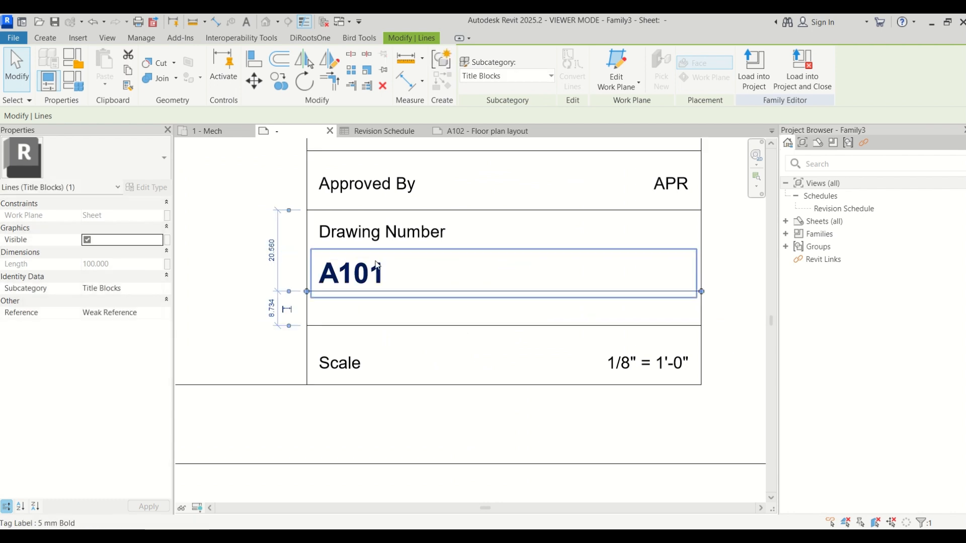
Step: Nudge the drawing number label up above the new divider and lower the line above Scale slightly to enlarge the empty row
left_click(377, 264)
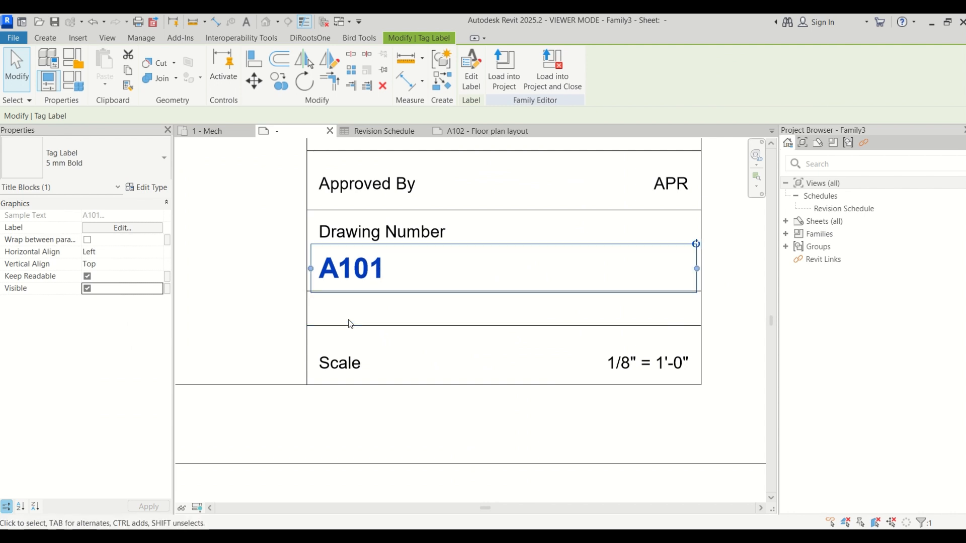
left_click_drag(350, 326, 350, 330)
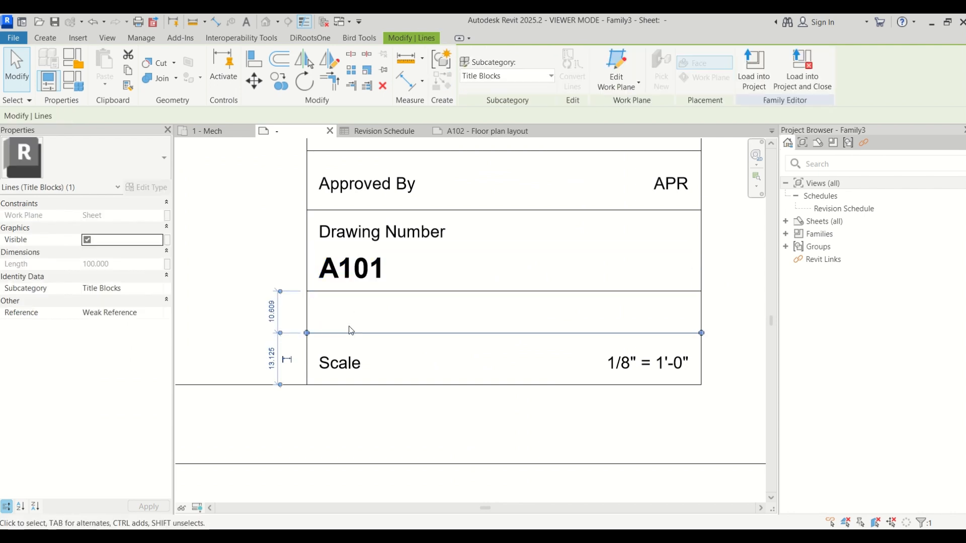
left_click(218, 277)
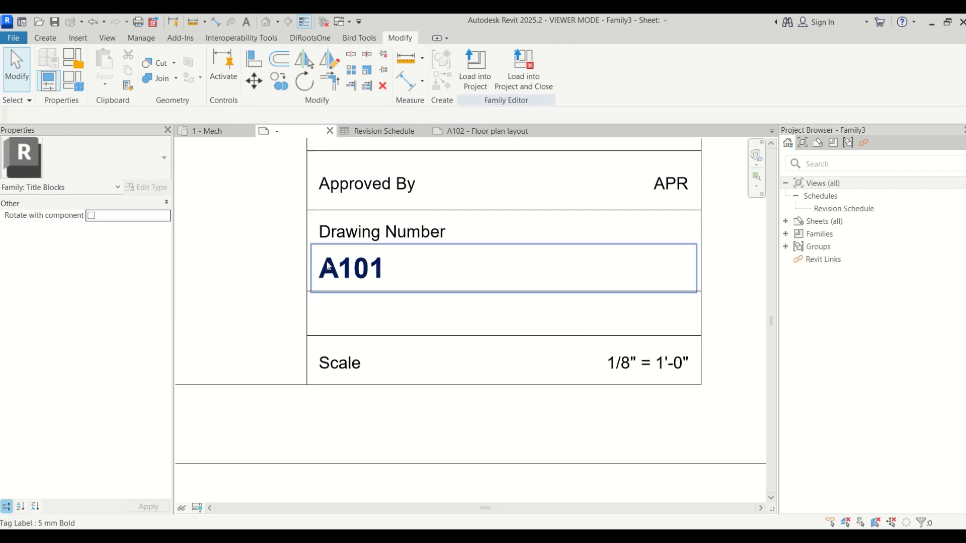
left_click(328, 267)
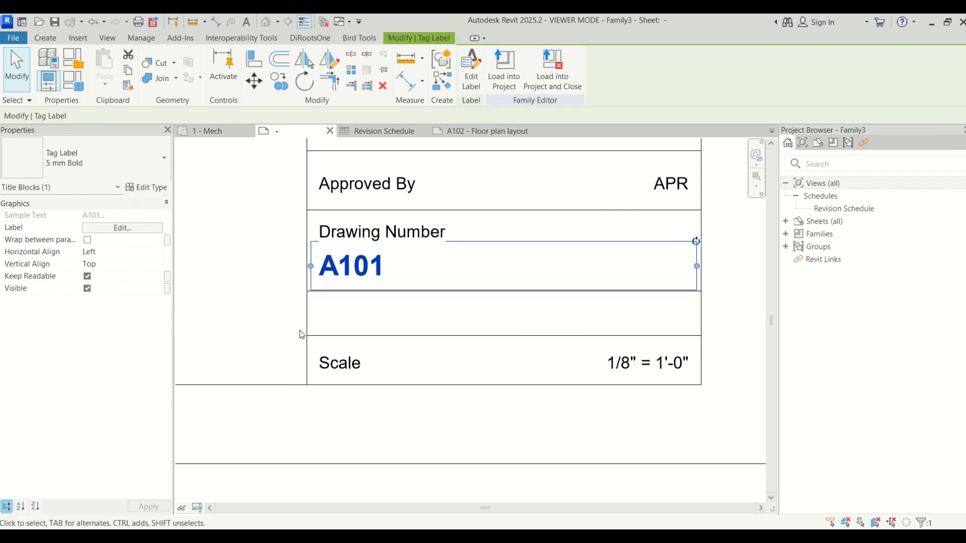
left_click(265, 317)
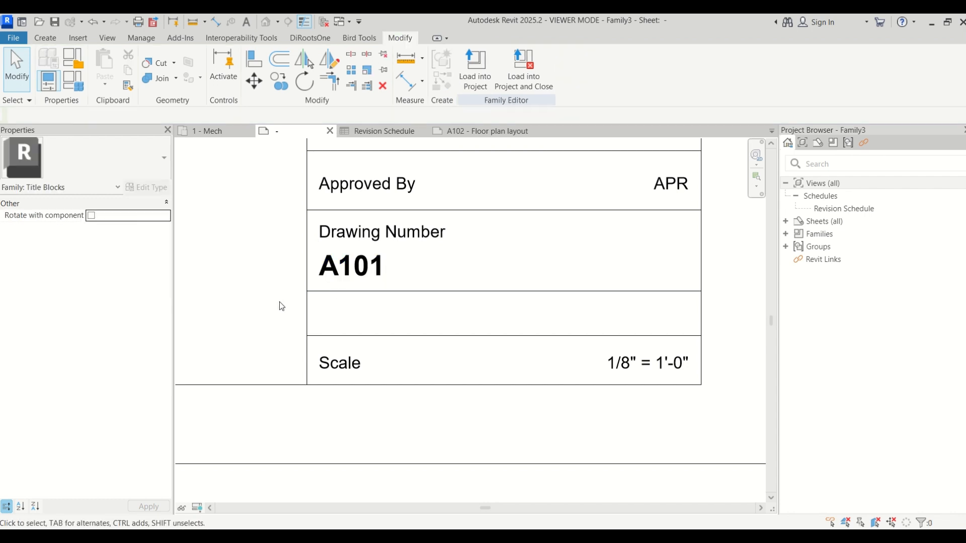
Step: Place an 8mm label in the empty row below the drawing number and look through its available category parameters
left_click(39, 39)
left_click(453, 68)
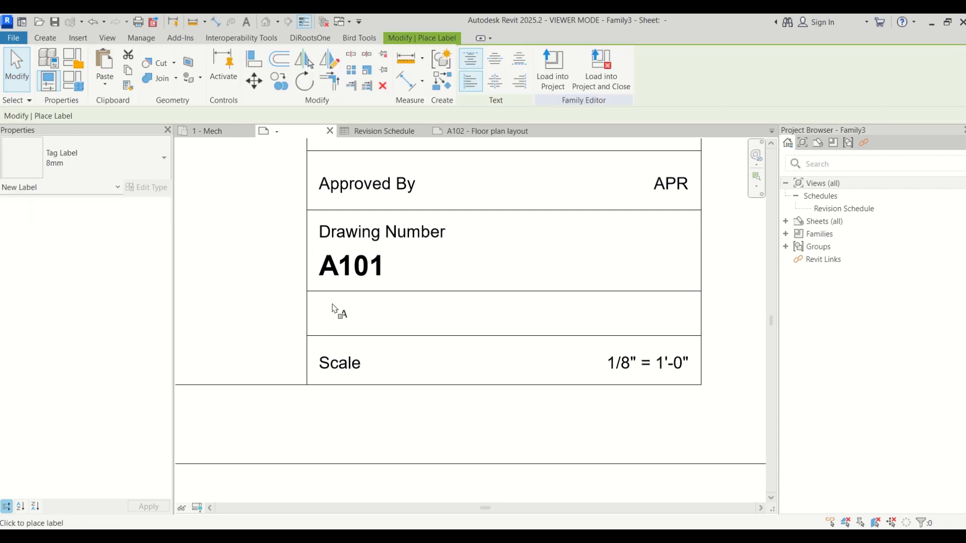
left_click(318, 301)
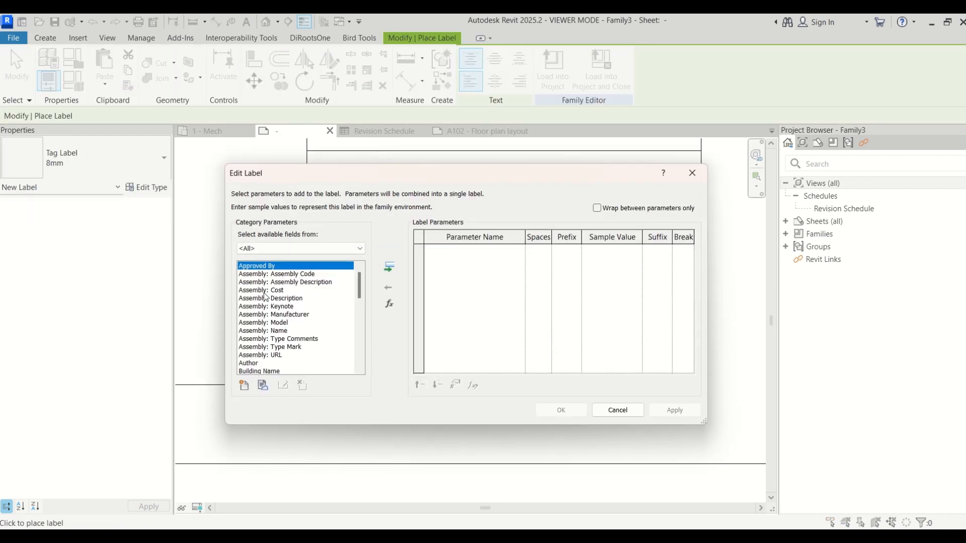
scroll(261, 300, "down", 6)
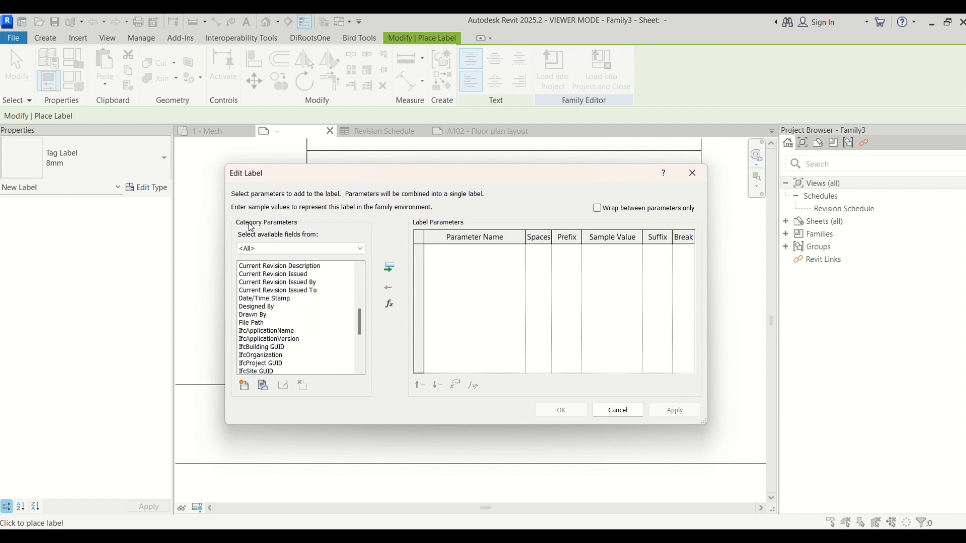
left_click_drag(330, 177, 340, 123)
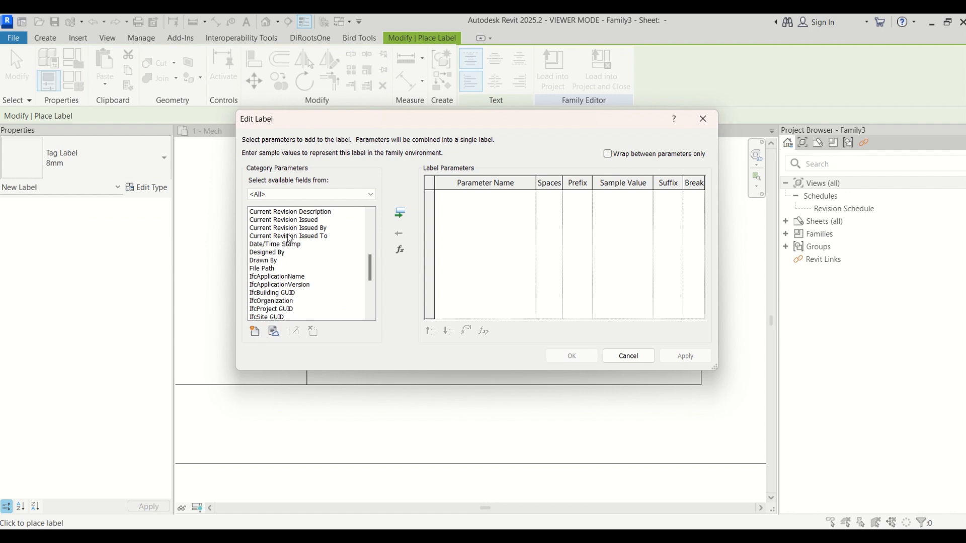
Step: Start a new shared parameter for the label and create a parameter group named SHEETS in the shared parameter file
left_click(255, 331)
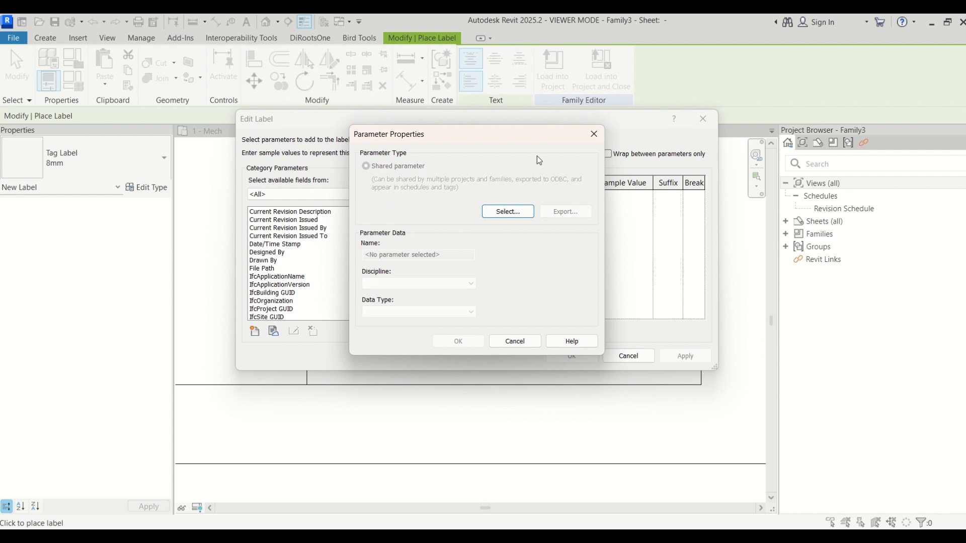
left_click_drag(534, 138, 416, 133)
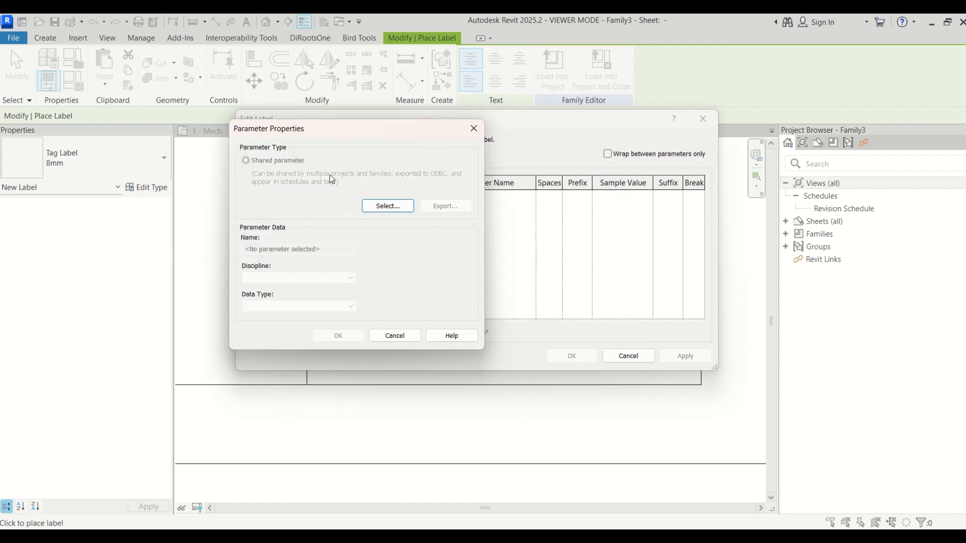
left_click(392, 208)
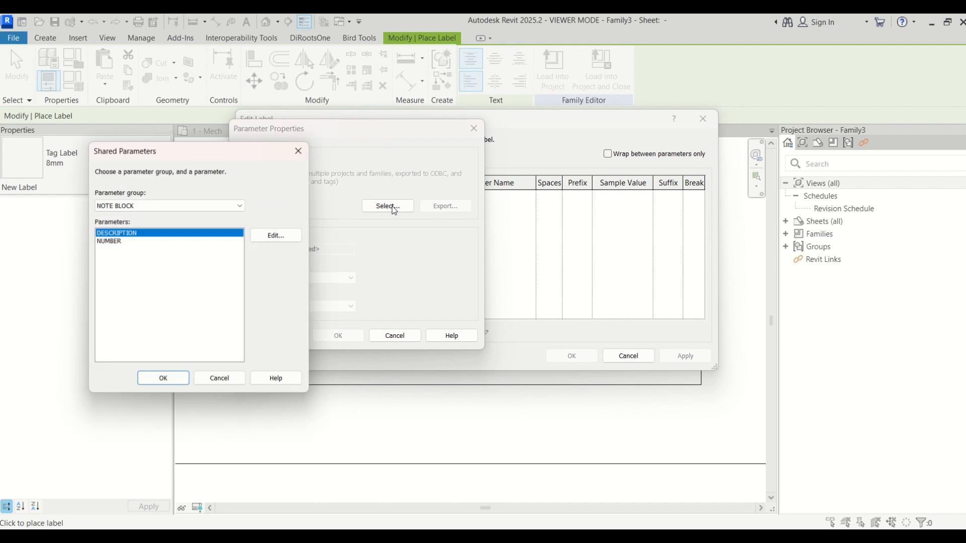
left_click(129, 208)
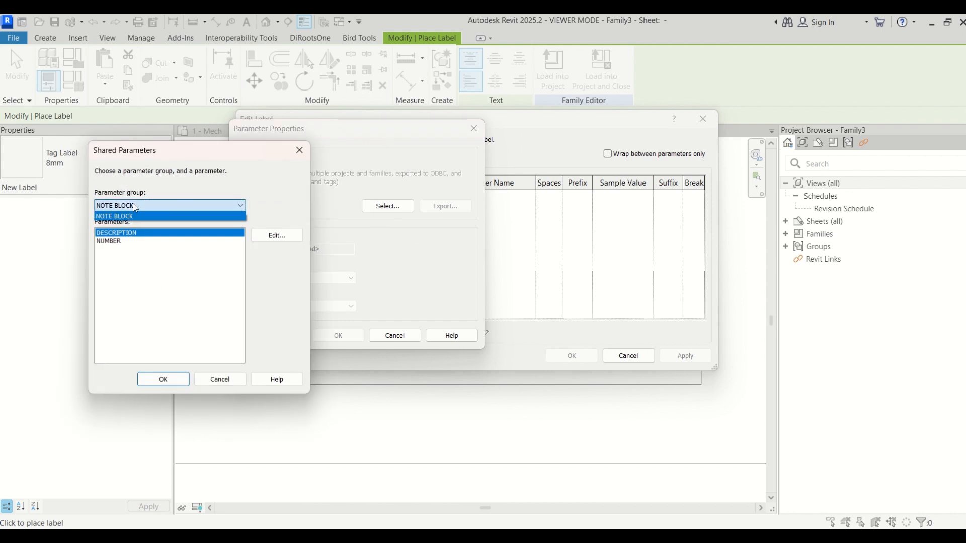
left_click(153, 214)
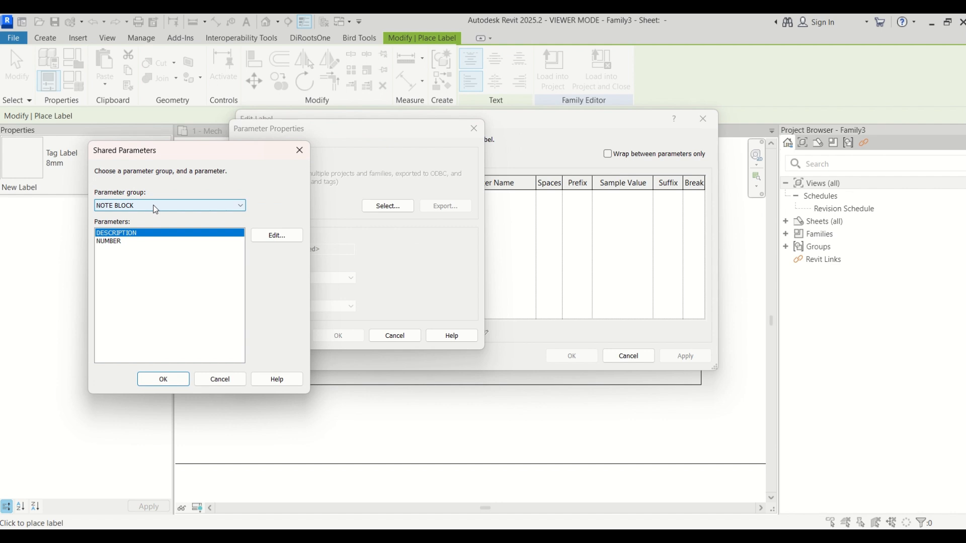
left_click(277, 236)
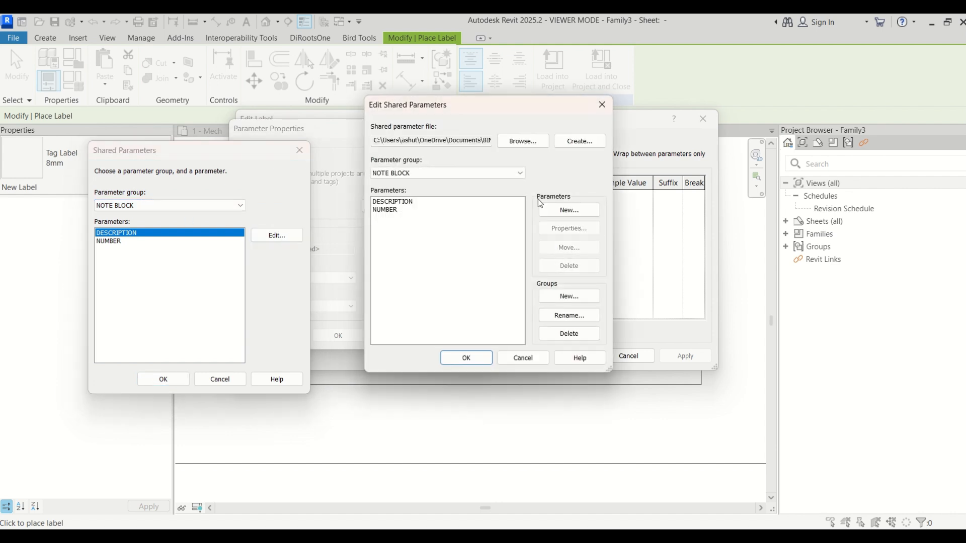
left_click(570, 295)
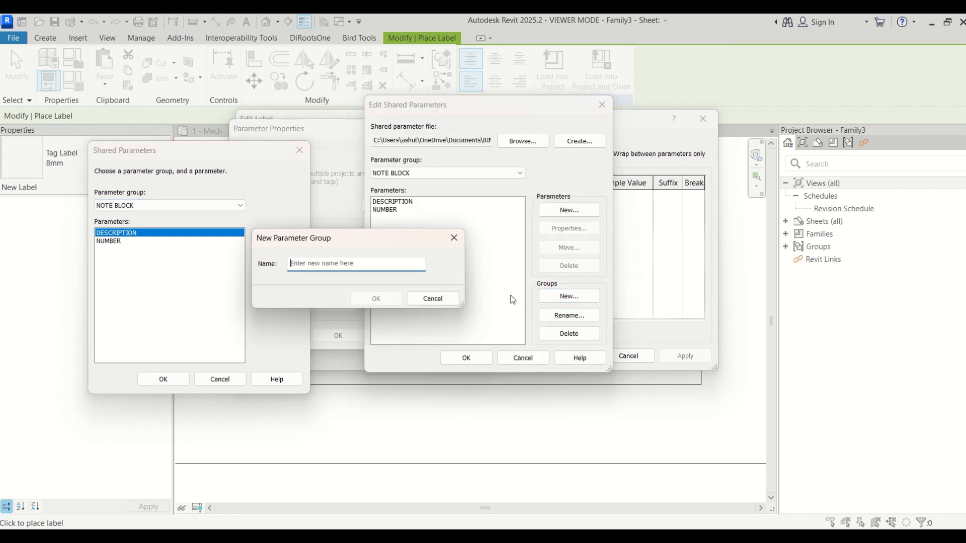
type("SHEETS")
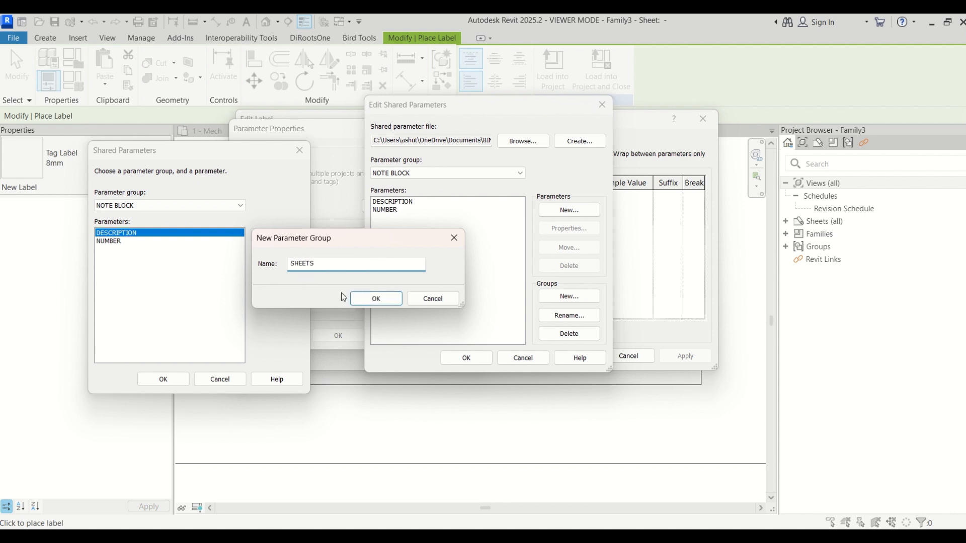
left_click(376, 298)
Step: Create a shared parameter named SERVICE NAME in the SHEETS group with the Length data type
left_click(544, 216)
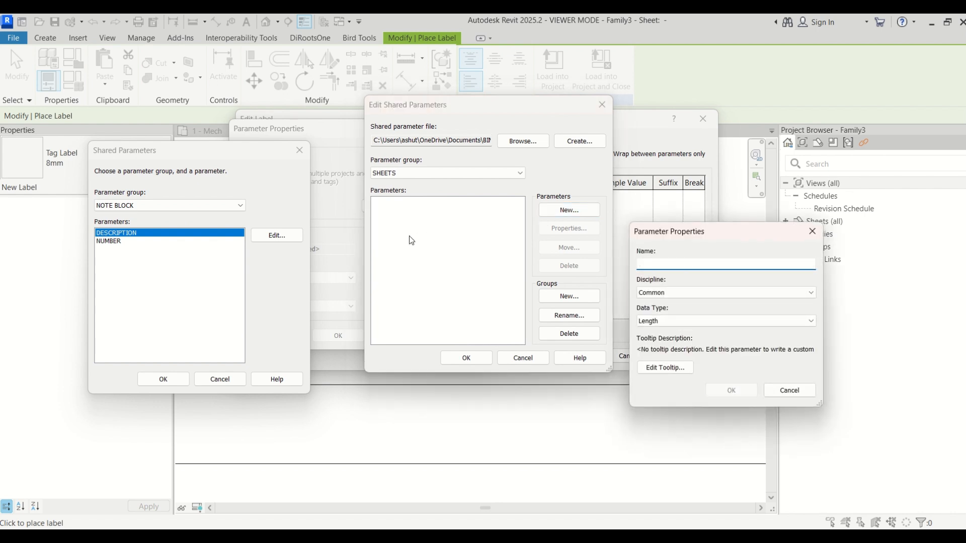
type("SERVICE NAME")
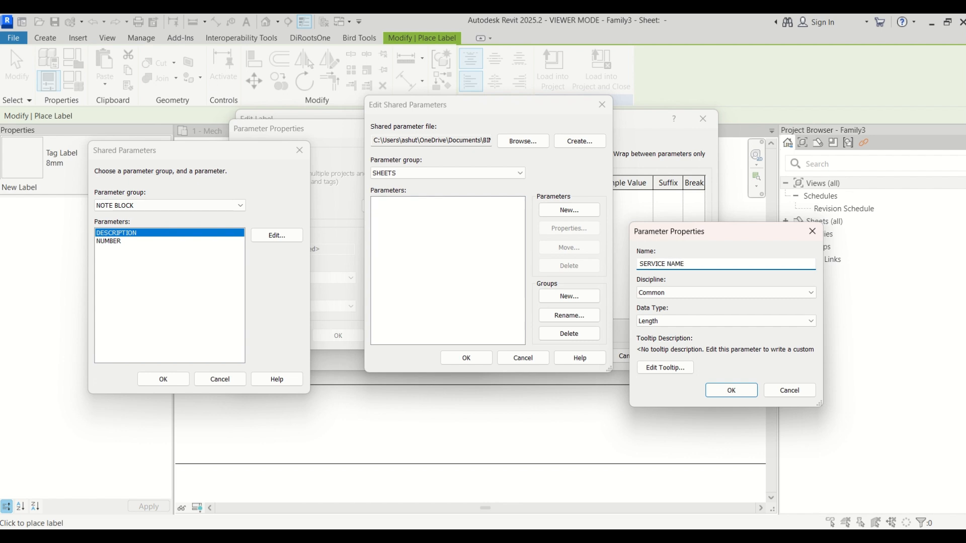
left_click(731, 391)
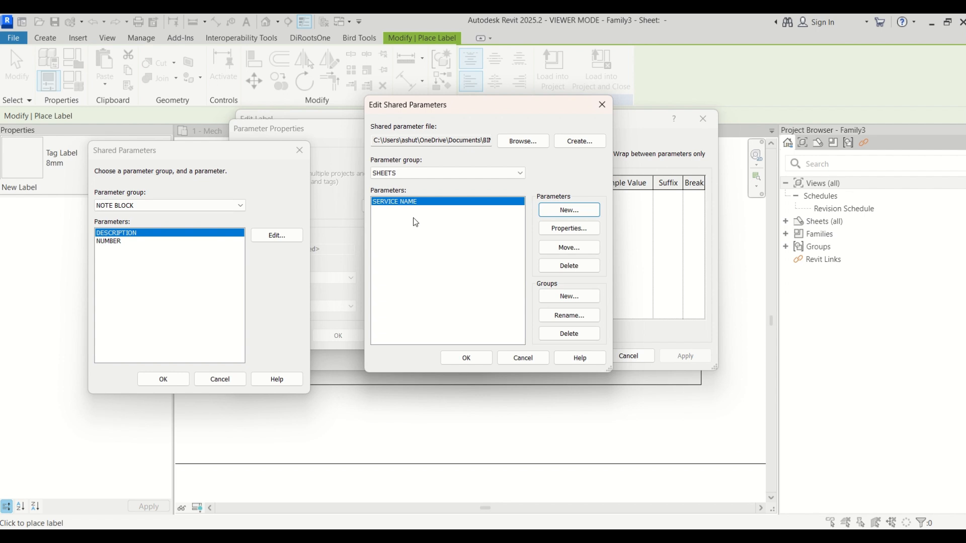
left_click(466, 358)
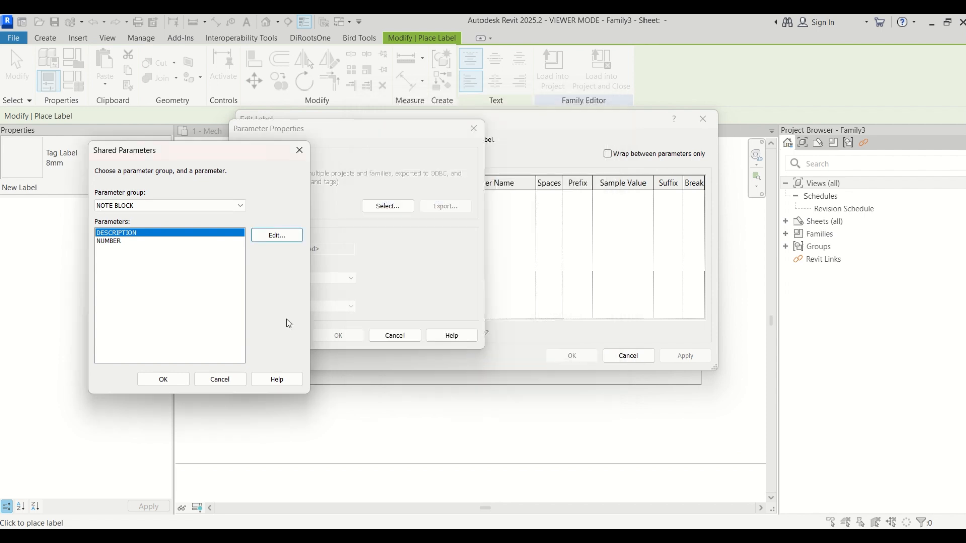
Step: Choose SERVICE NAME from the SHEETS group and add it to the label's available category parameters
left_click(192, 205)
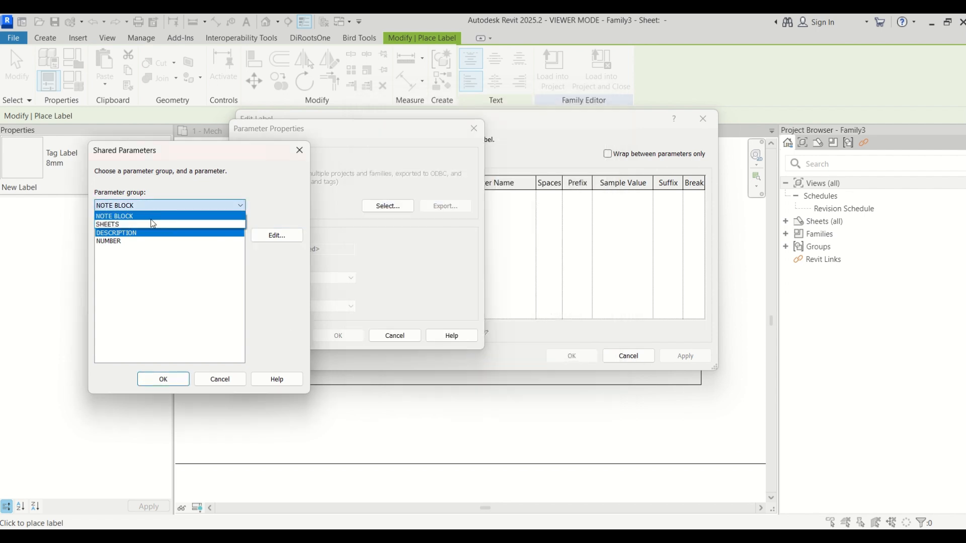
left_click(153, 224)
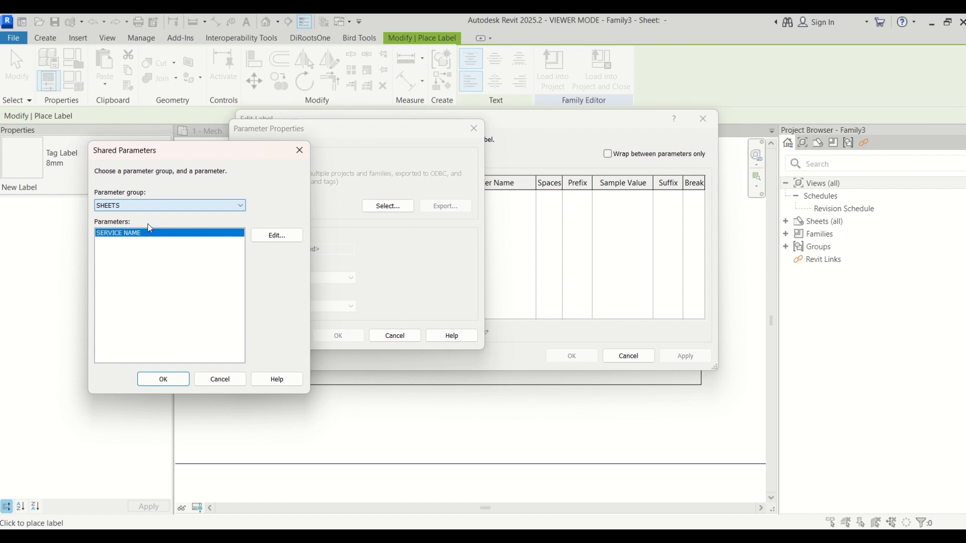
left_click(154, 383)
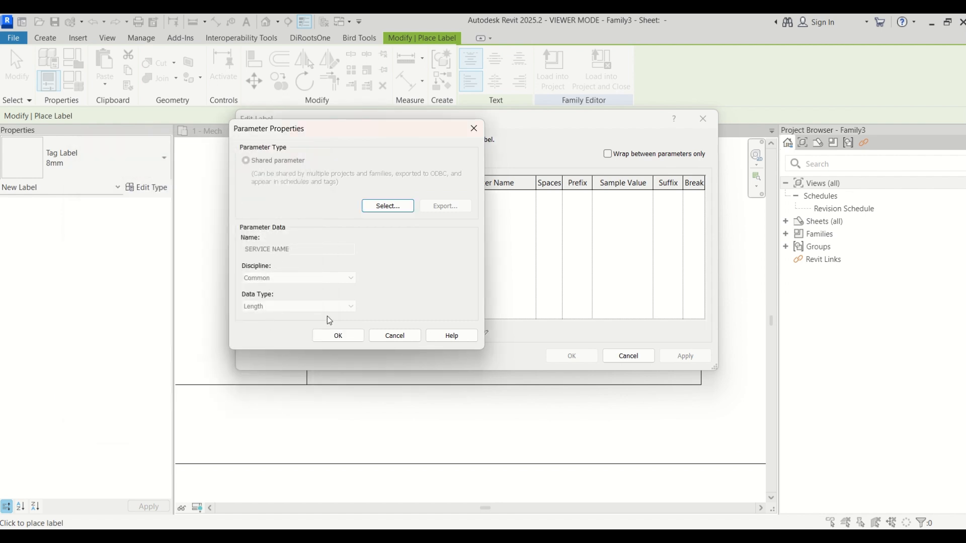
left_click(338, 336)
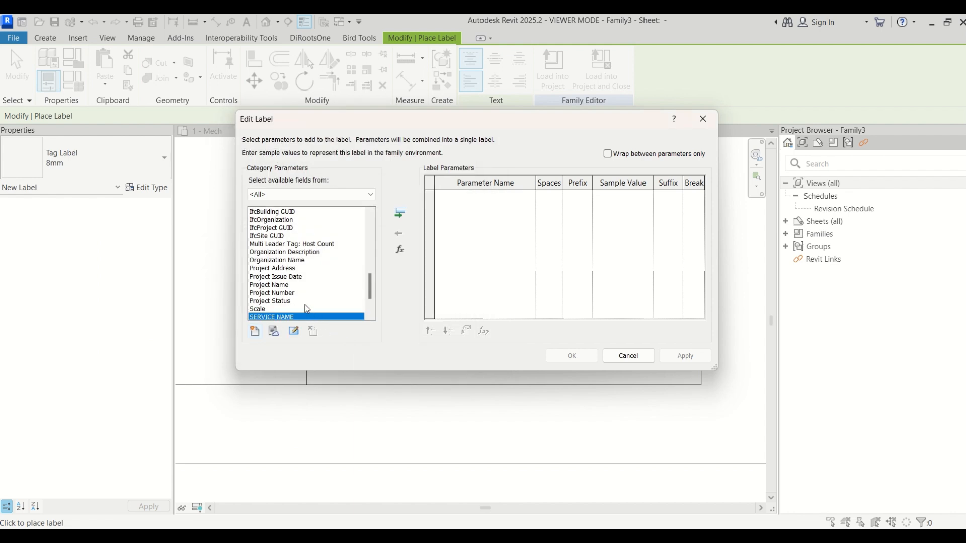
scroll(306, 309, "down", 2)
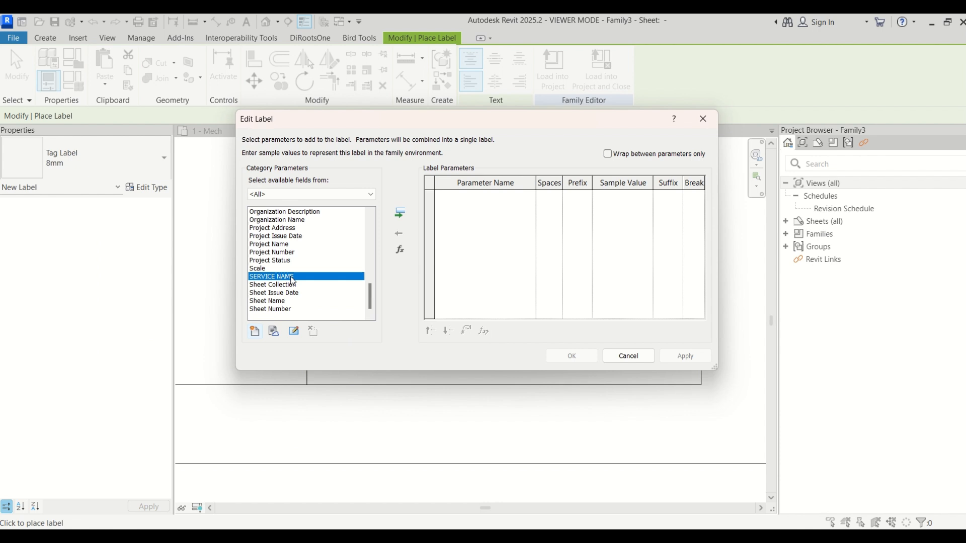
Step: Create another shared parameter named SERVICE in the NOTE BLOCK group with the Common discipline and Text data type
left_click(256, 332)
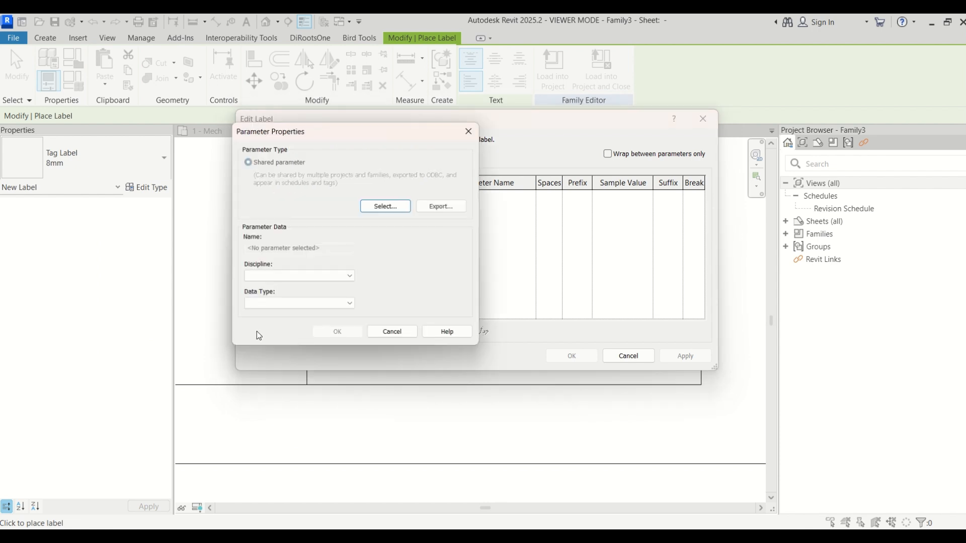
left_click(389, 206)
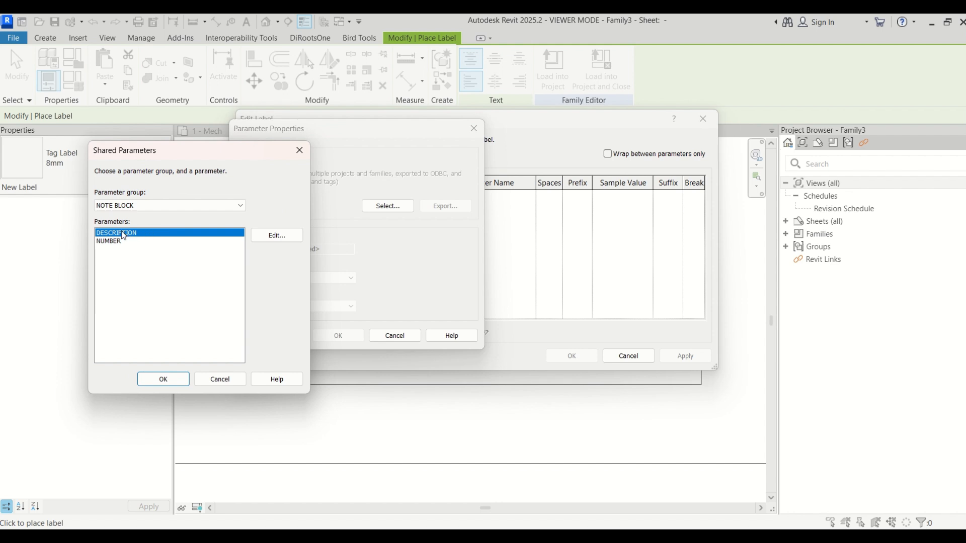
left_click(156, 206)
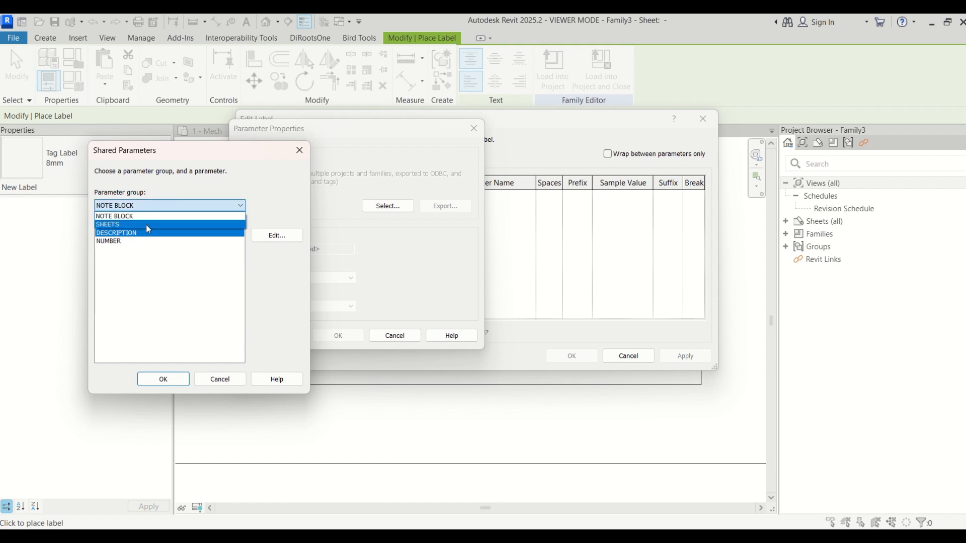
left_click(146, 226)
left_click(277, 236)
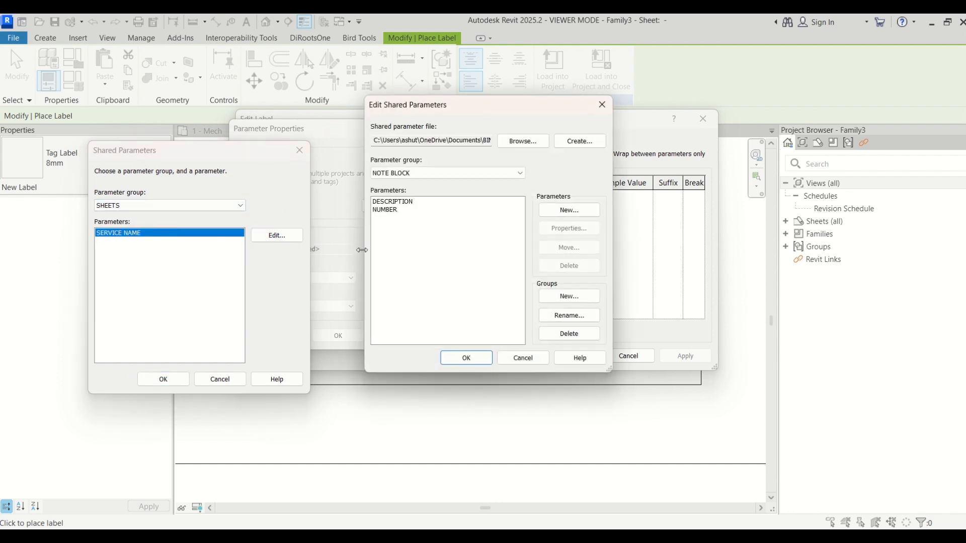
left_click(571, 211)
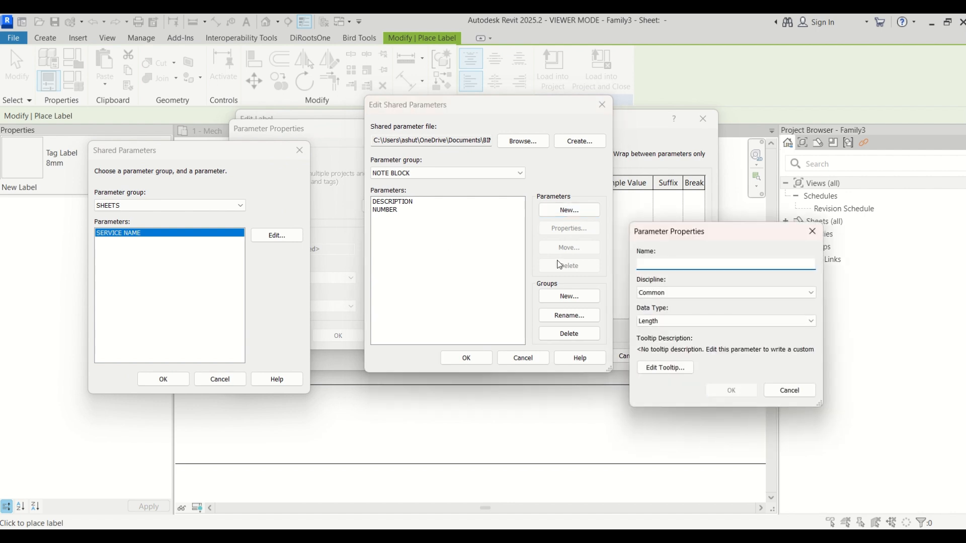
type("SERVICE")
left_click(673, 319)
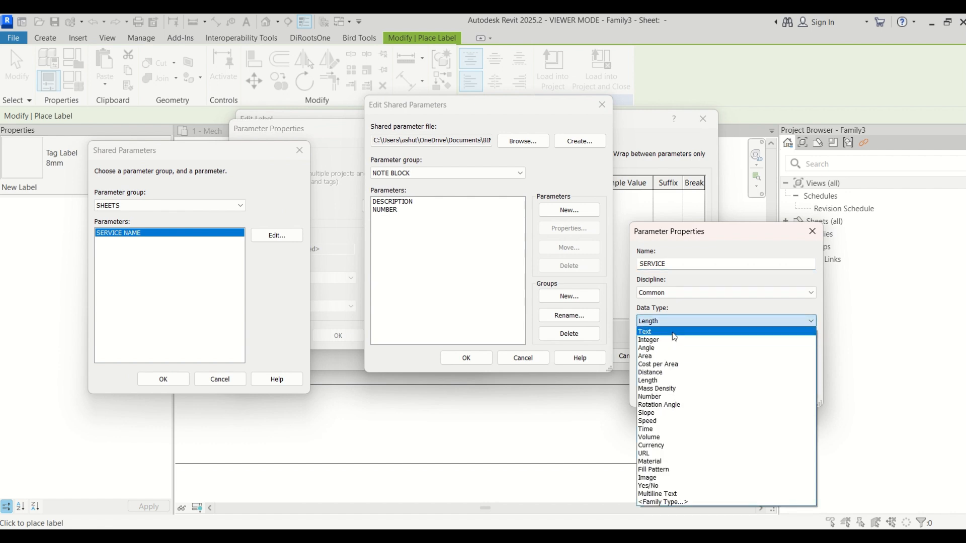
left_click(675, 332)
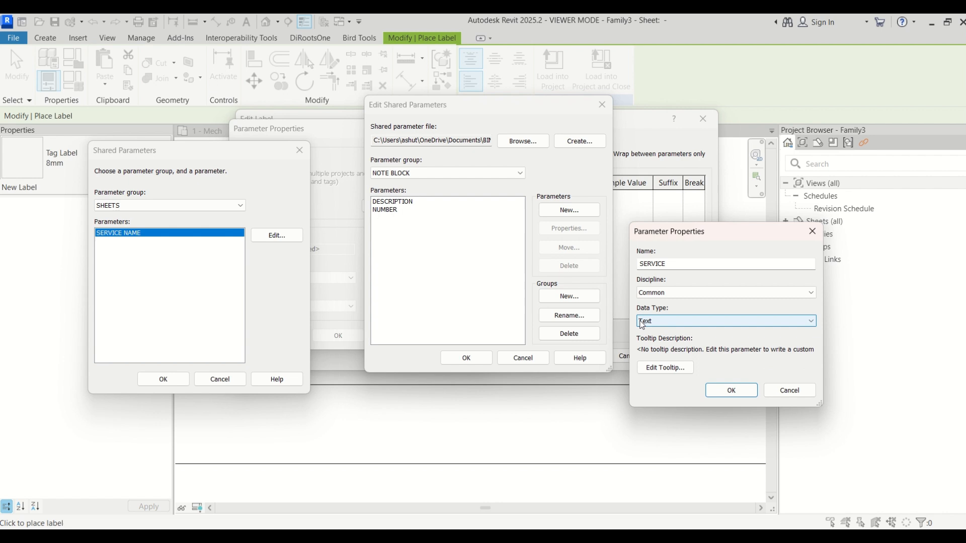
left_click(752, 397)
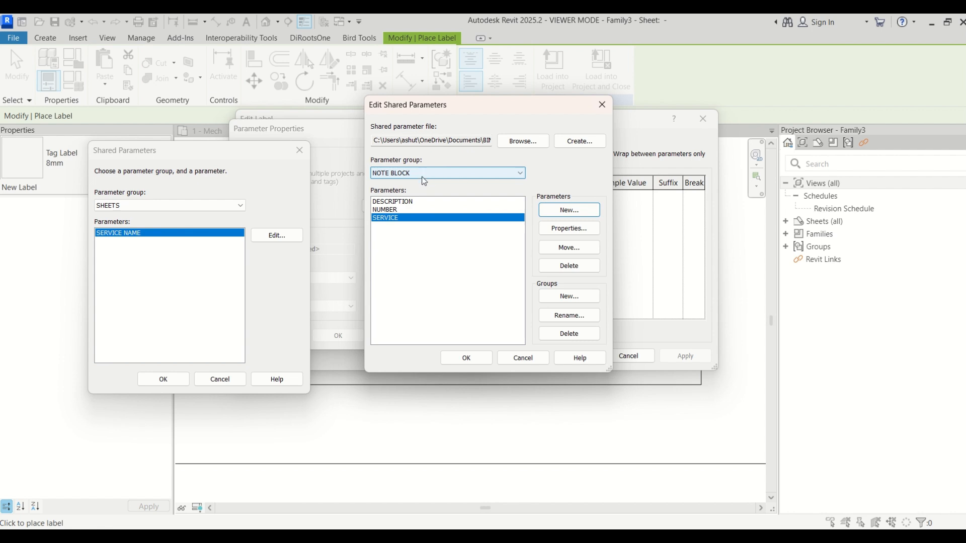
left_click(467, 358)
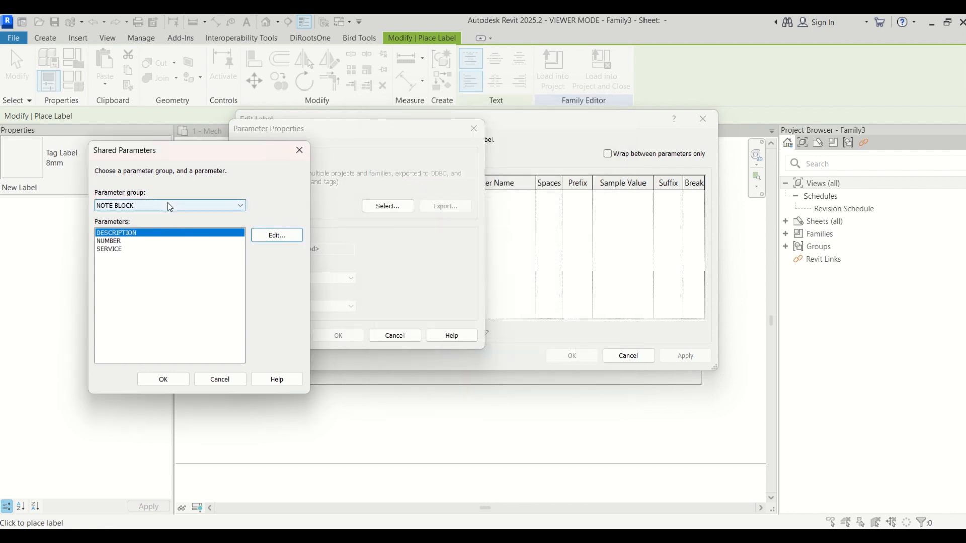
Step: Add the SERVICE shared parameter to the category parameters and assign it to the label being placed
left_click(160, 250)
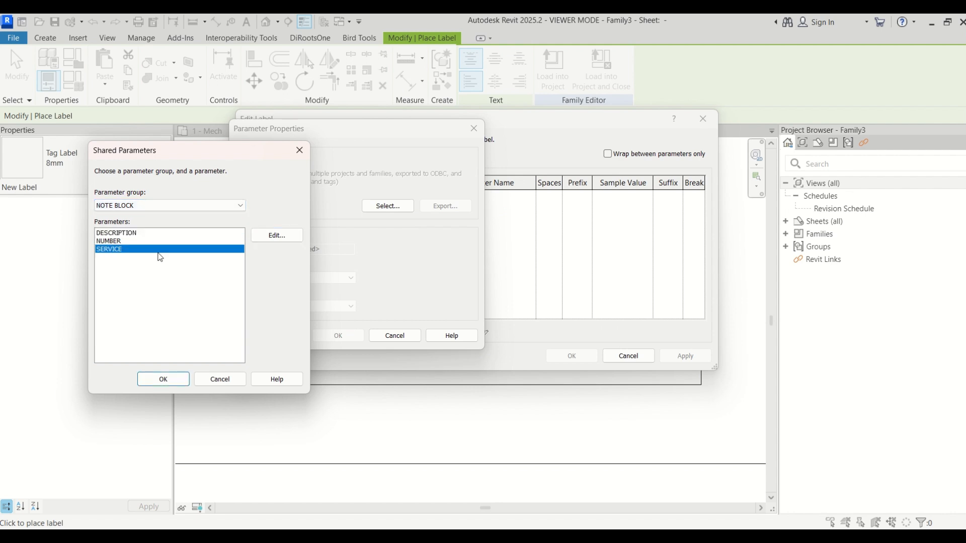
left_click(146, 380)
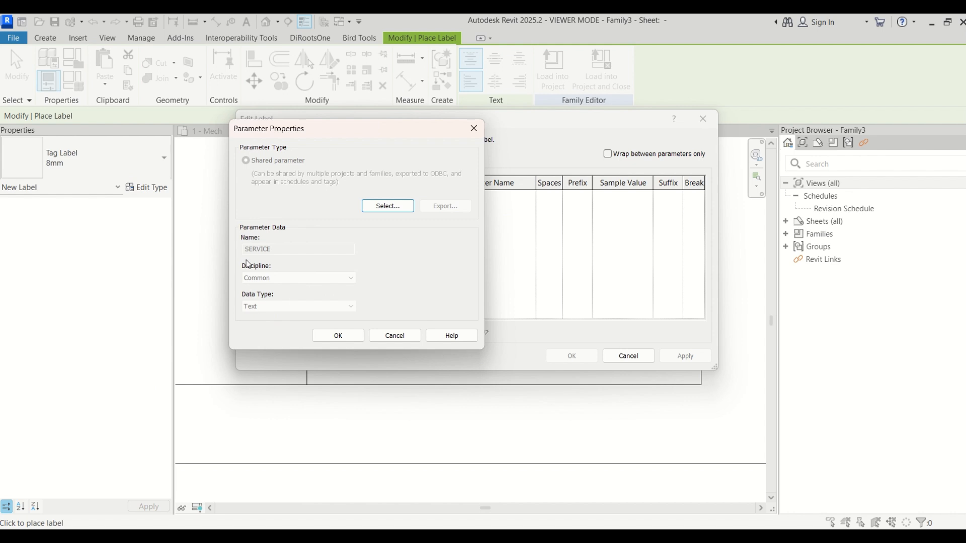
left_click(338, 336)
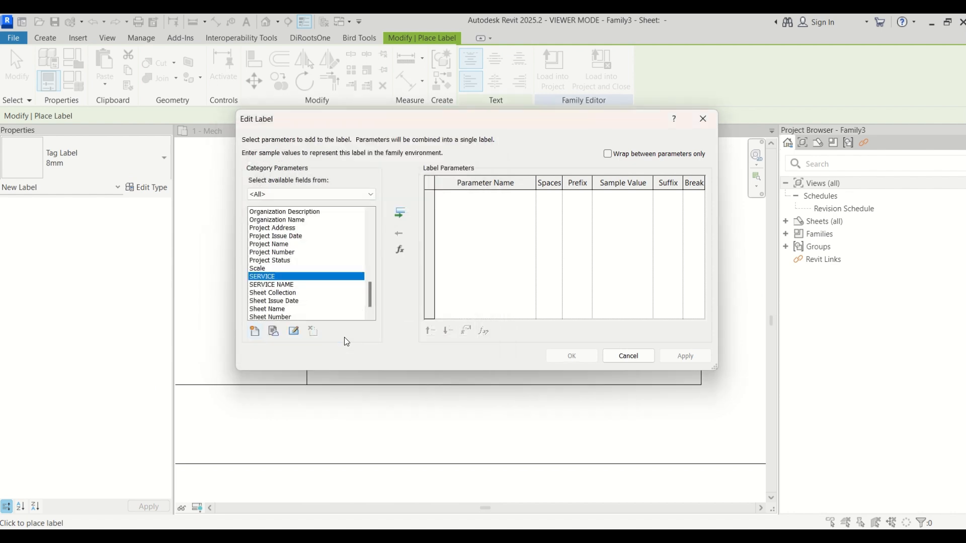
left_click(401, 215)
left_click(575, 357)
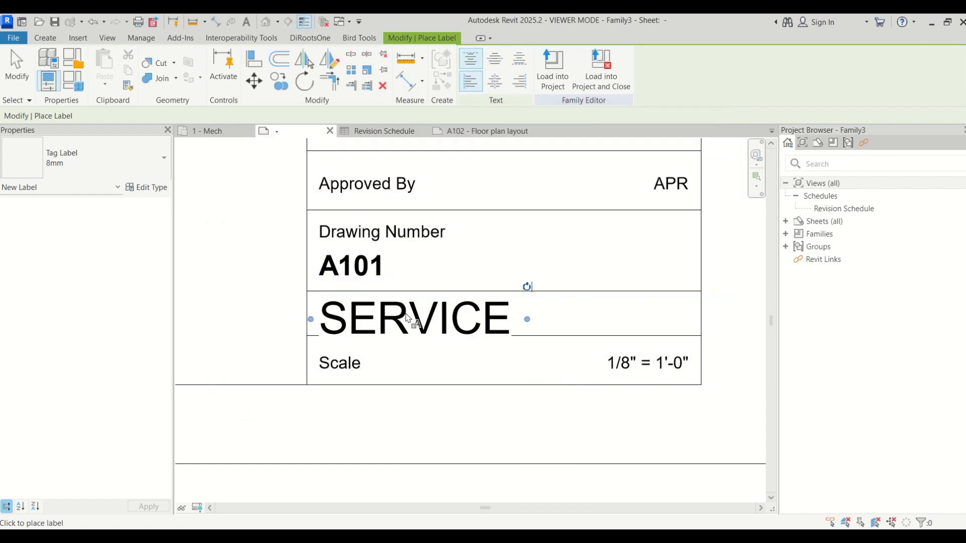
Step: Change the SERVICE label to the 3 mm type and move it down to the middle of its row
key("Escape")
key("Escape")
left_click(410, 320)
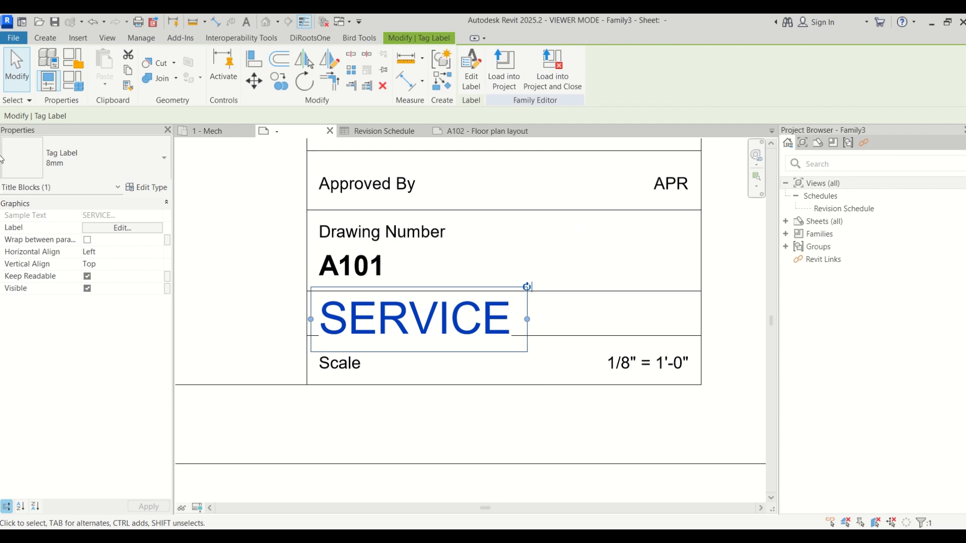
left_click(66, 158)
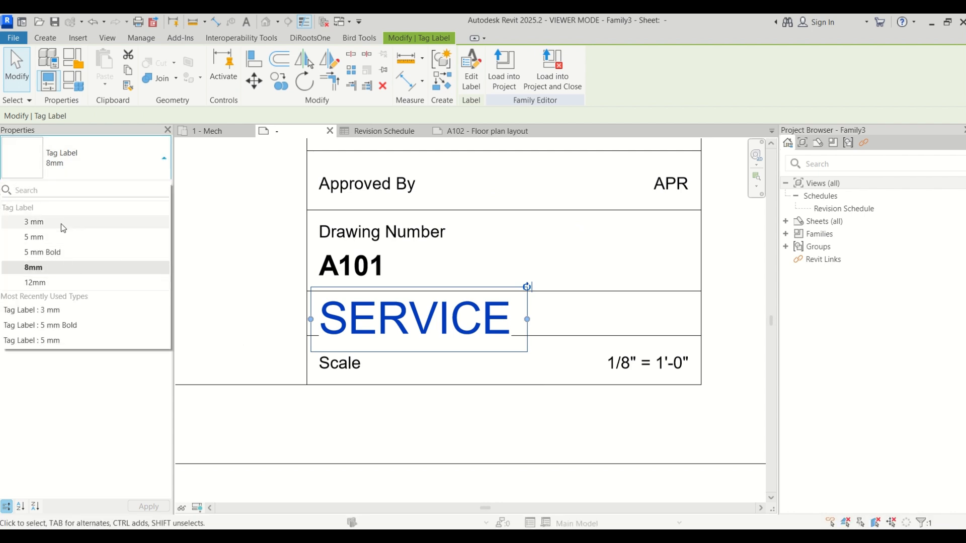
left_click(63, 225)
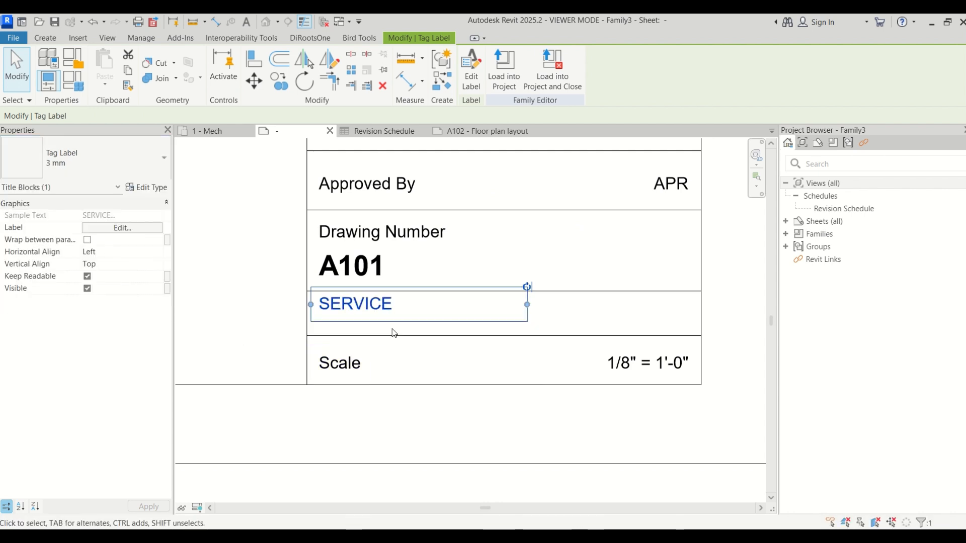
left_click_drag(392, 318, 391, 328)
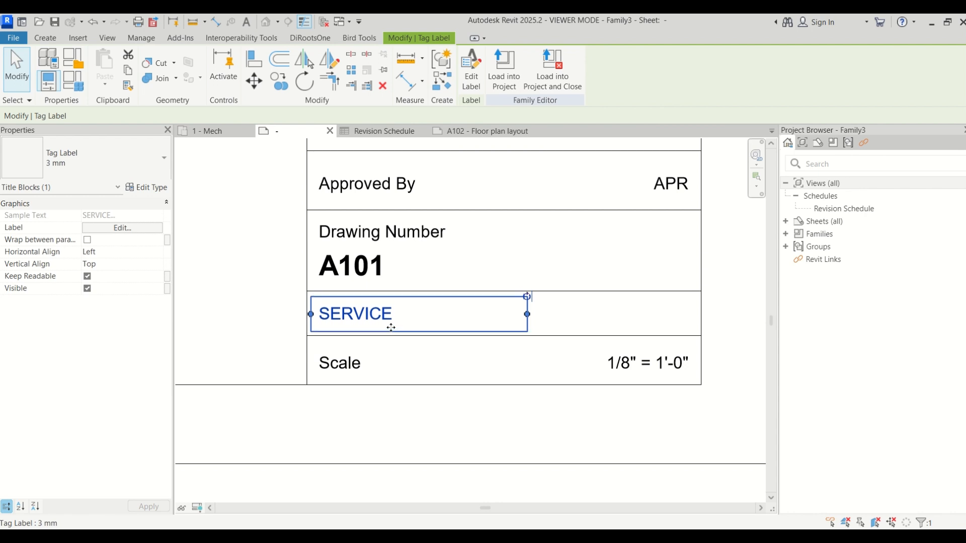
Step: Align the SERVICE label horizontally right, extend its box to the row's right edge, and shorten the box from its left side
left_click(160, 255)
left_click(159, 253)
left_click(117, 284)
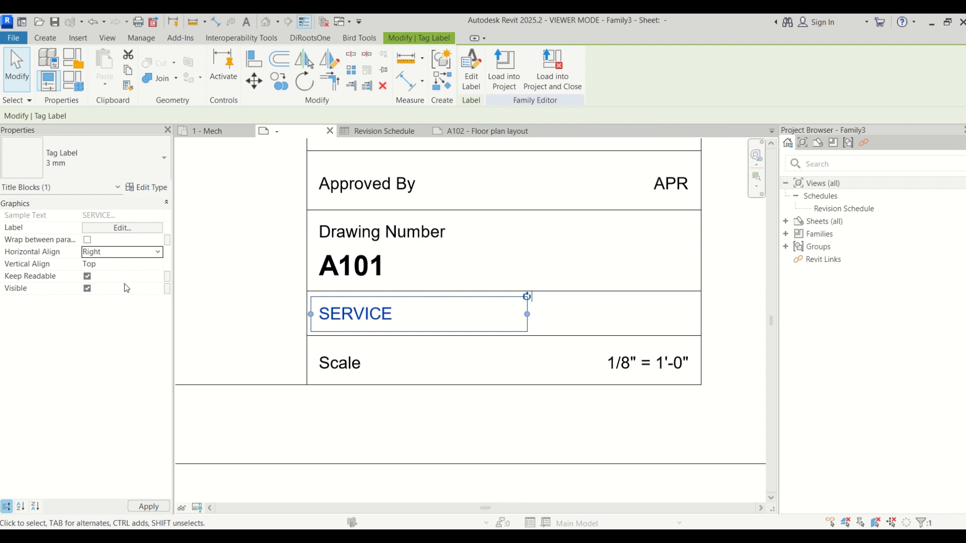
left_click_drag(530, 316, 700, 315, "ctrl")
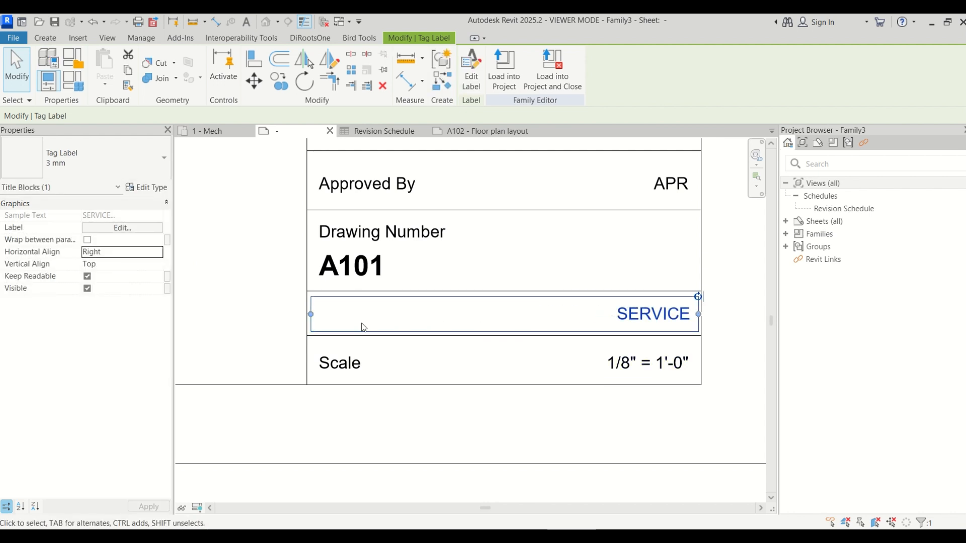
left_click_drag(313, 316, 562, 333)
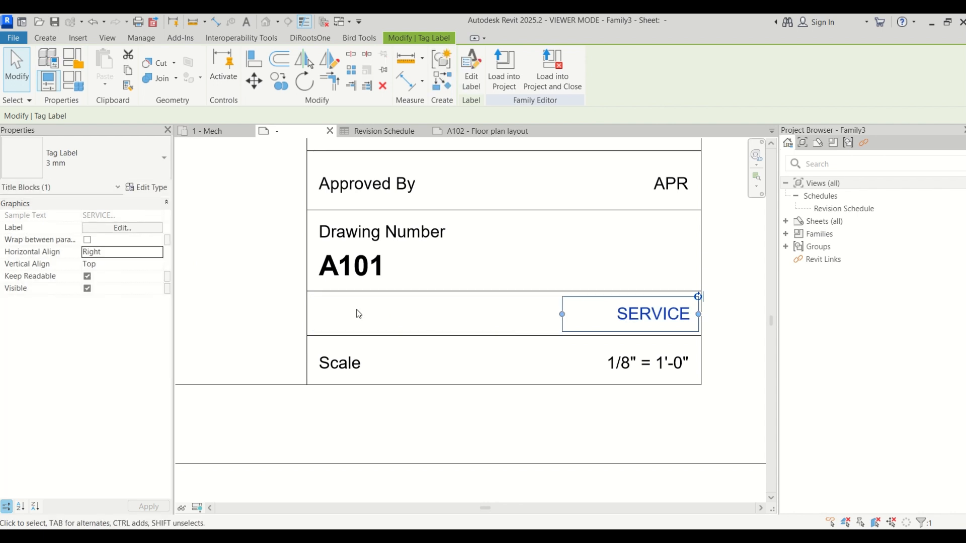
left_click(356, 313)
Step: Copy the Drawing Number caption into the row below and change the copy's text to SERVICE NAME
left_click(324, 232)
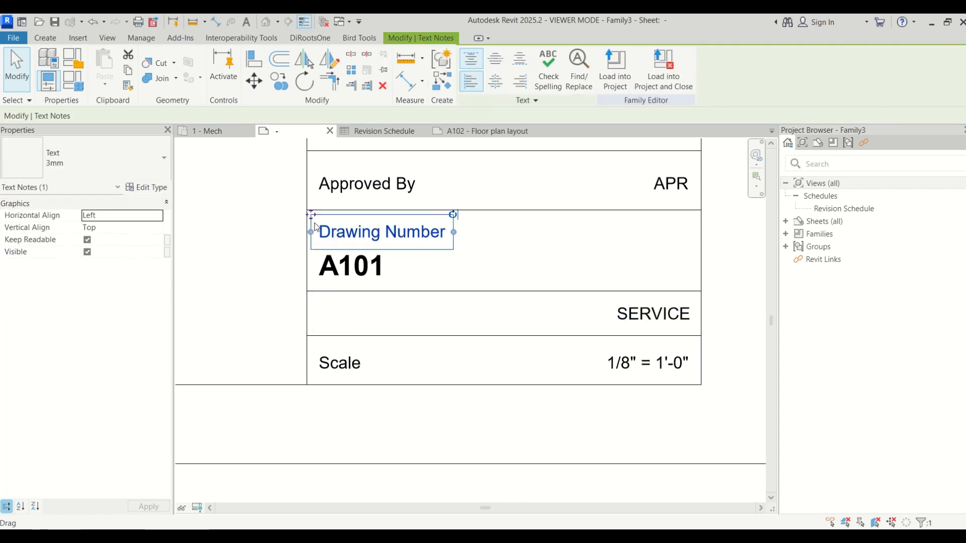
left_click_drag(311, 215, 310, 311, "ctrl")
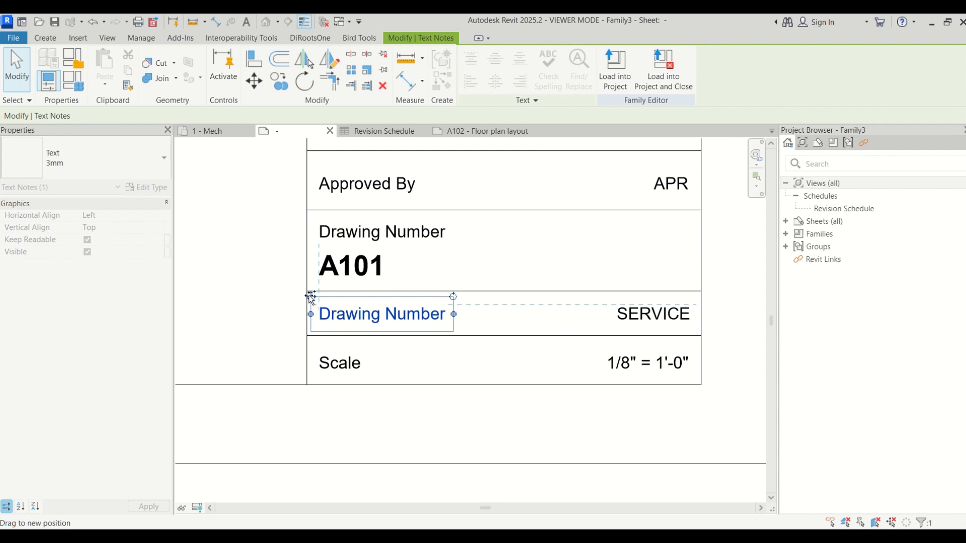
double_click(445, 313)
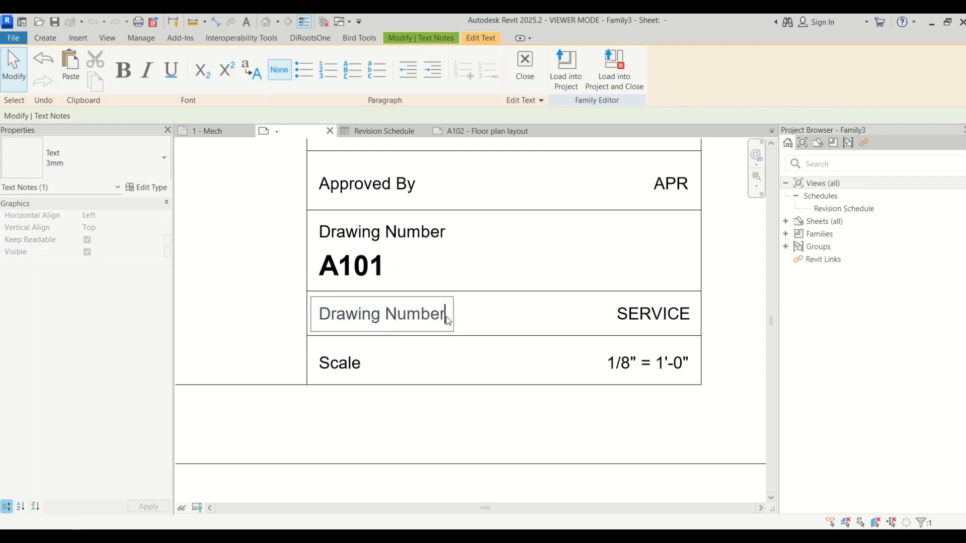
left_click_drag(446, 318, 289, 314)
type("sERVICE")
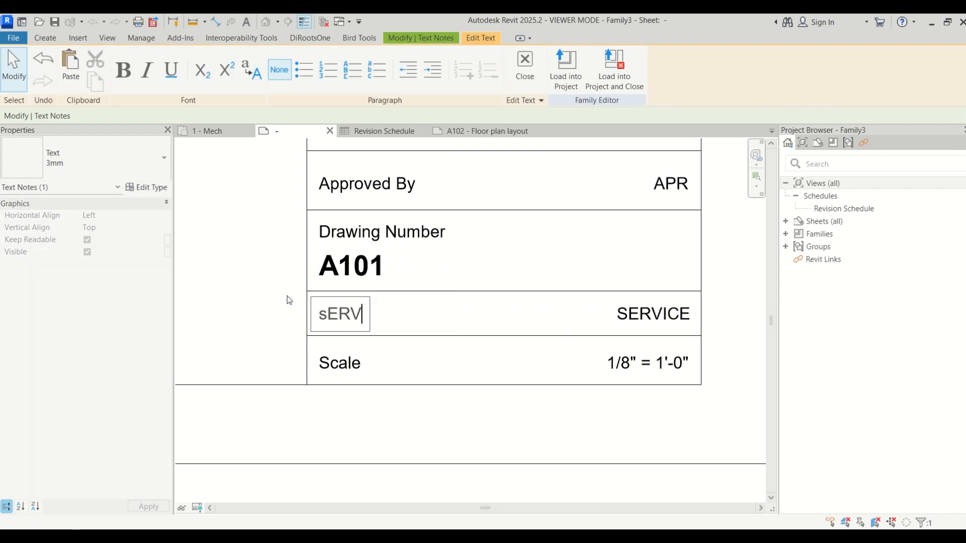
key("BackSpace")
key("BackSpace")
key("BackSpace")
key("BackSpace")
key("BackSpace")
key("BackSpace")
key("BackSpace")
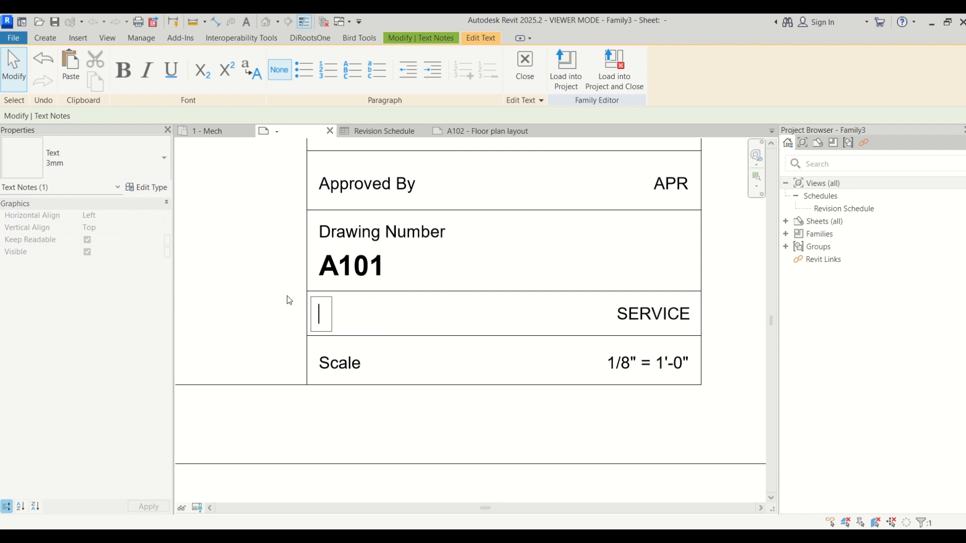
type("SERVICE ")
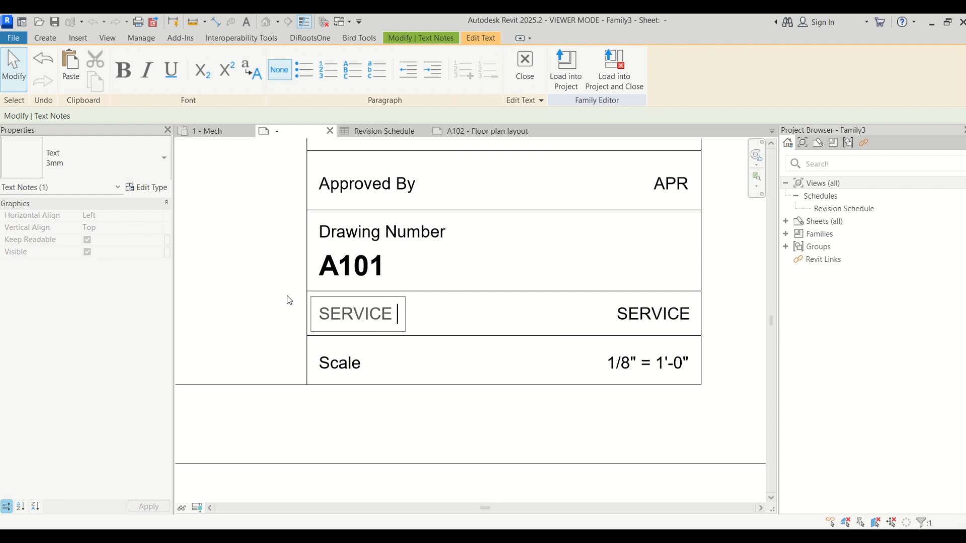
type("NAME")
left_click(253, 318)
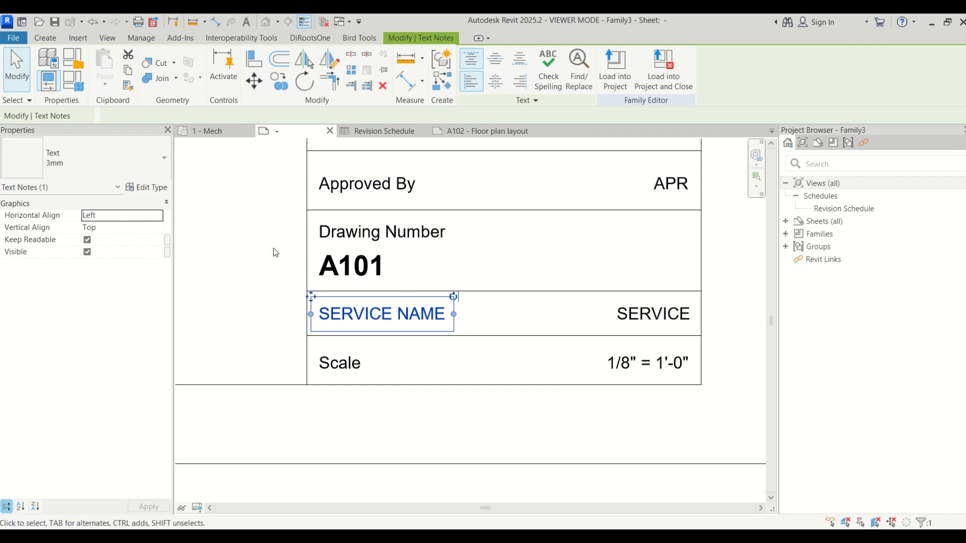
Step: Load the updated title block family into Project1 and open sheet A102 - Floor plan layout
left_click(623, 67)
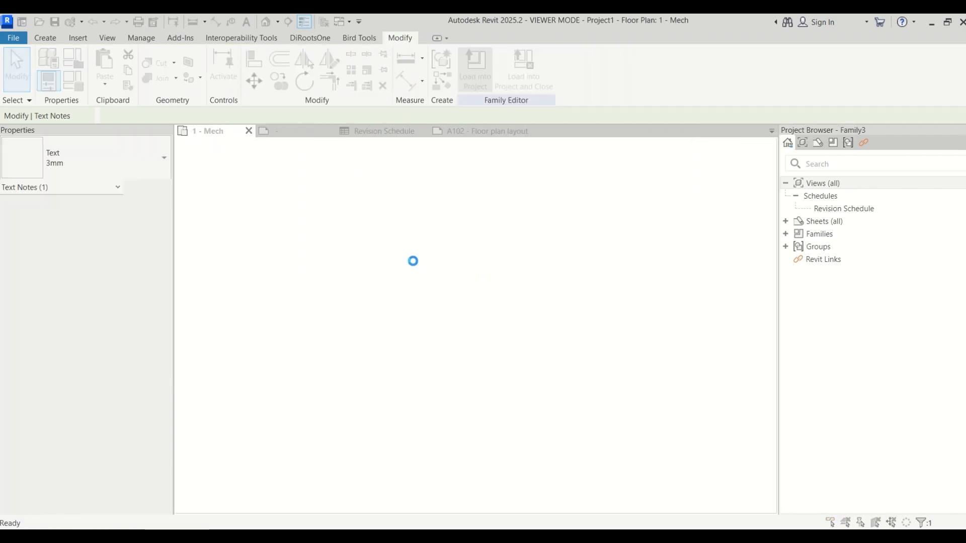
left_click(438, 276)
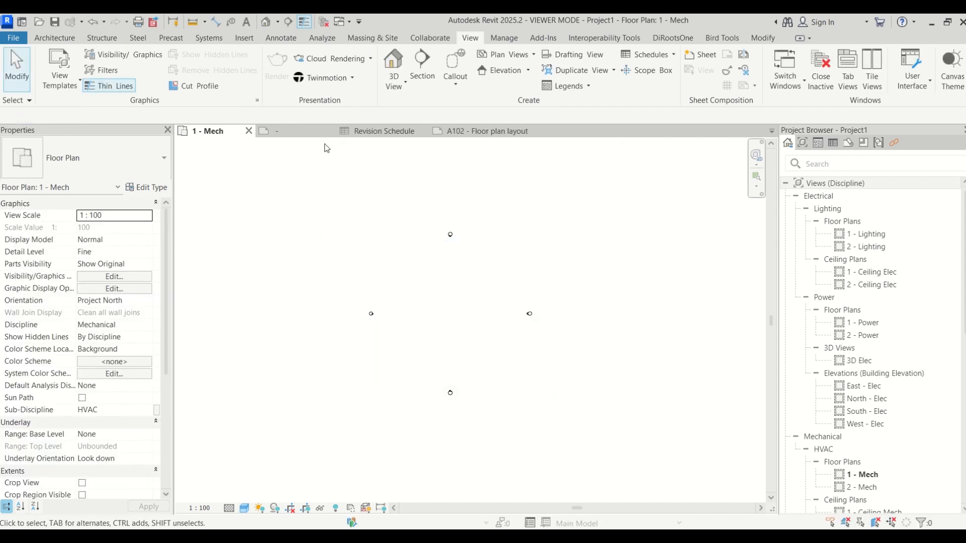
left_click(473, 131)
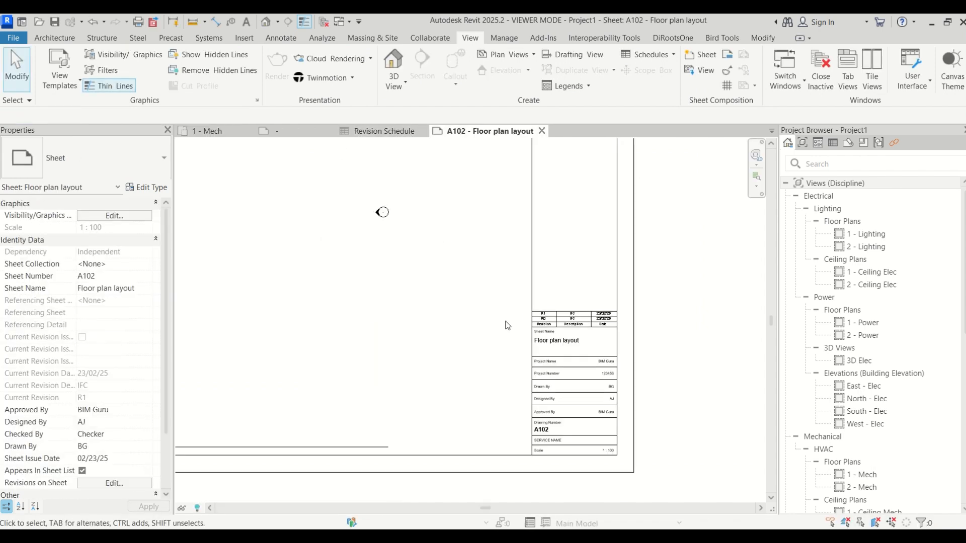
Step: Examine the SERVICE NAME row and its value field in the title block on sheet A102
scroll(562, 442, "up", 7)
left_click(560, 442)
middle_click_drag(560, 442, 447, 408)
scroll(448, 408, "down", 3)
scroll(635, 442, "up", 3)
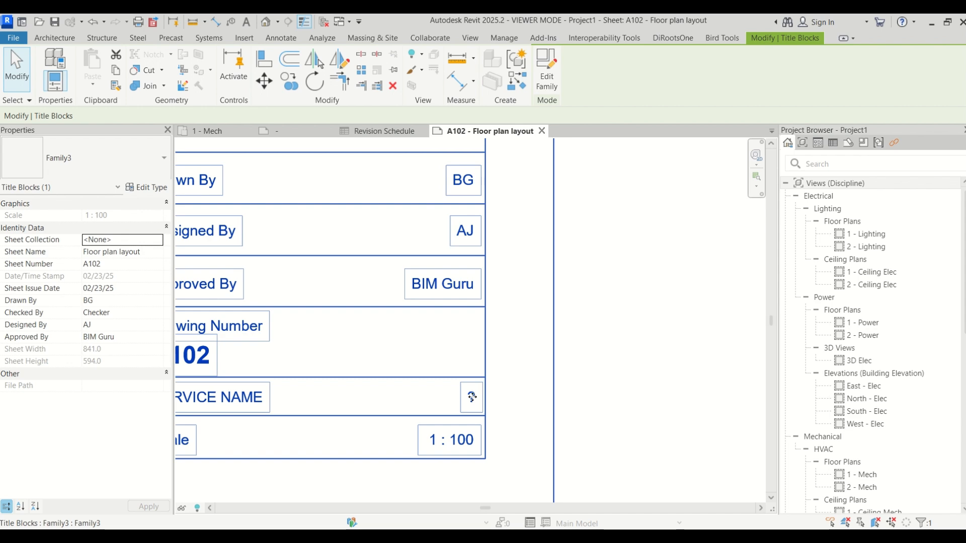
scroll(477, 391, "down", 2)
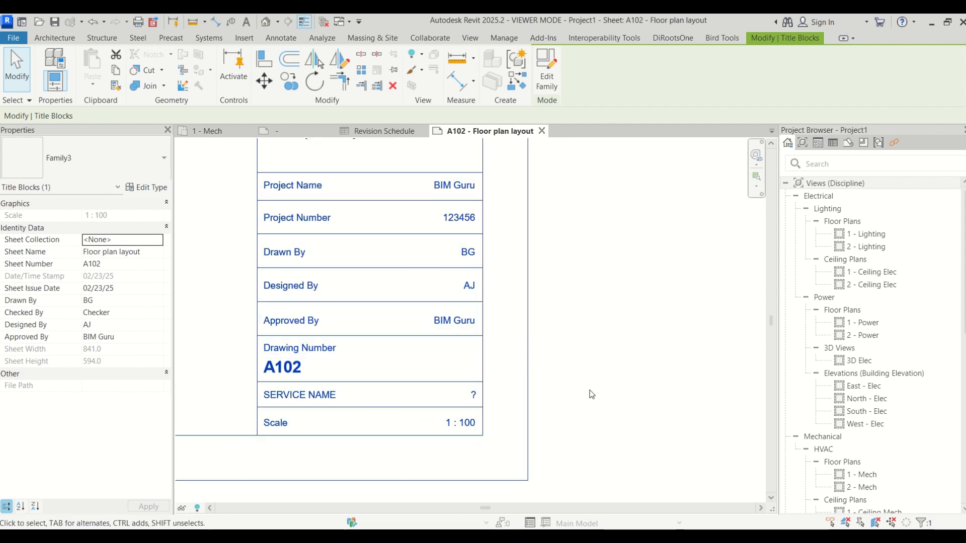
left_click(598, 392)
scroll(553, 339, "down", 3)
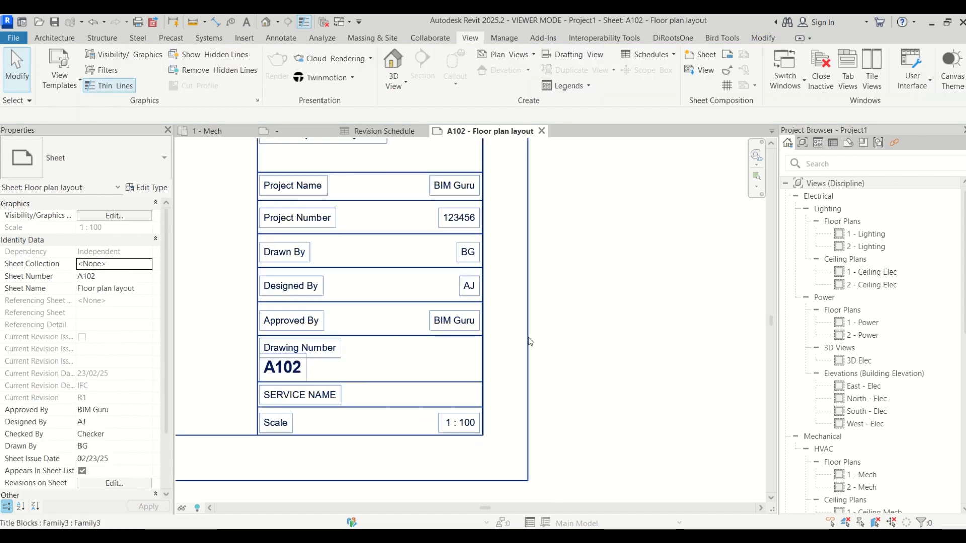
scroll(444, 331, "down", 2)
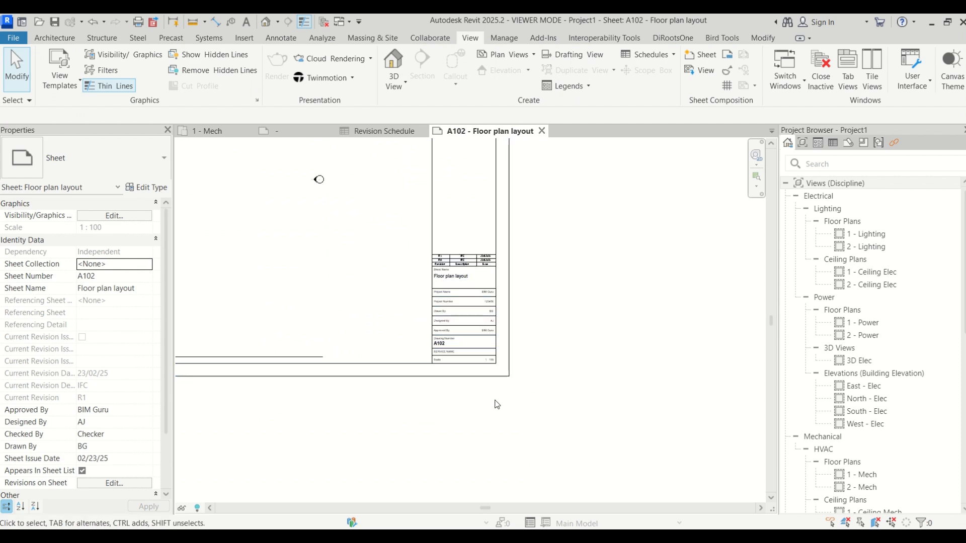
scroll(494, 402, "down", 1)
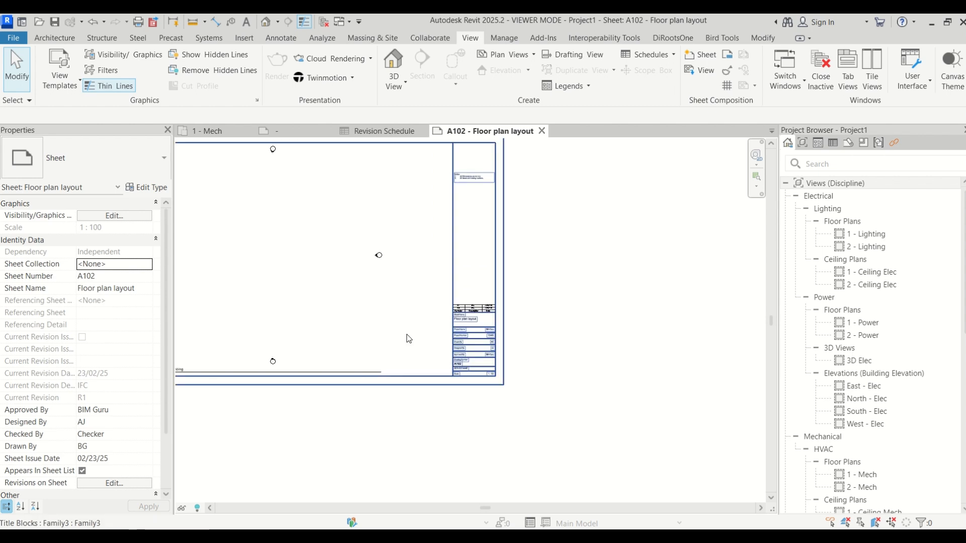
Step: Start a new project parameter of the shared type, using SERVICE from the NOTE BLOCK group
left_click(504, 38)
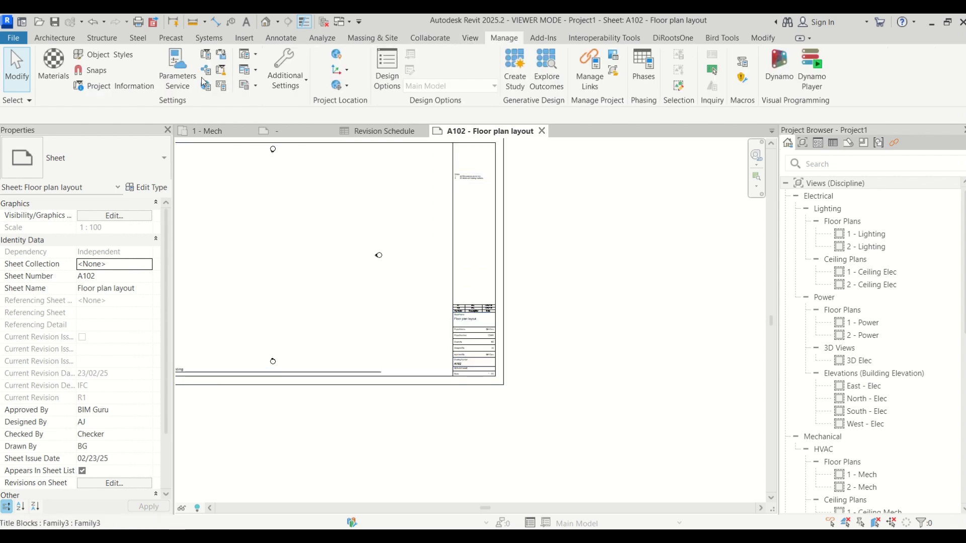
left_click(208, 62)
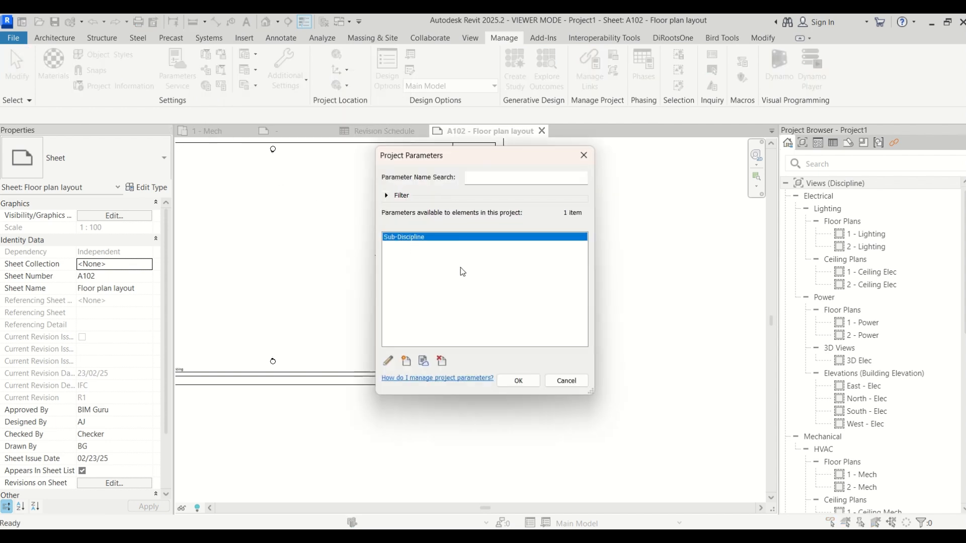
left_click(384, 361)
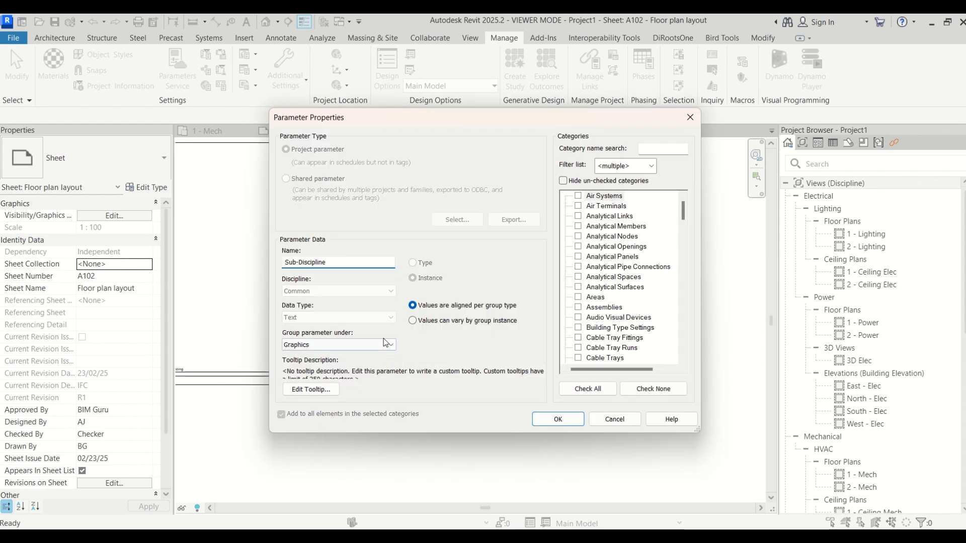
left_click(690, 118)
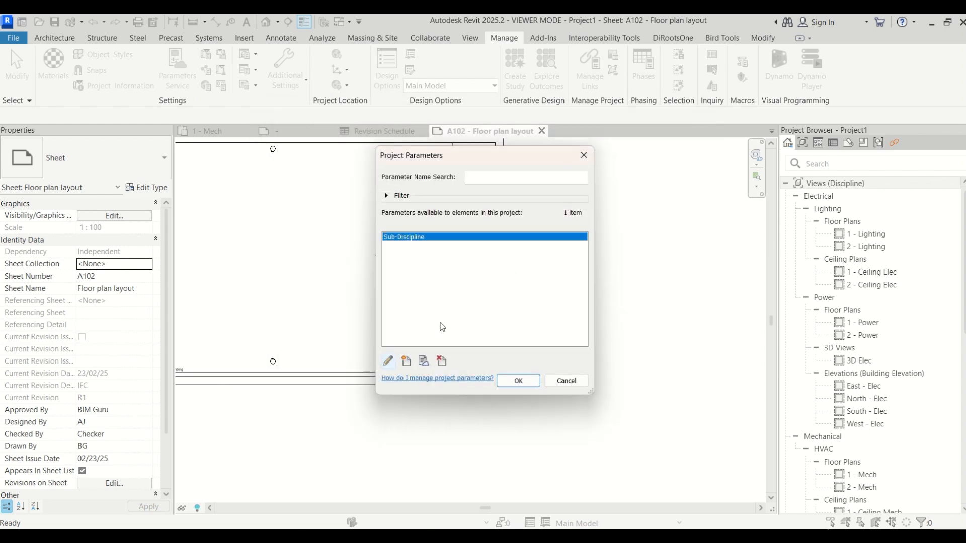
left_click(407, 361)
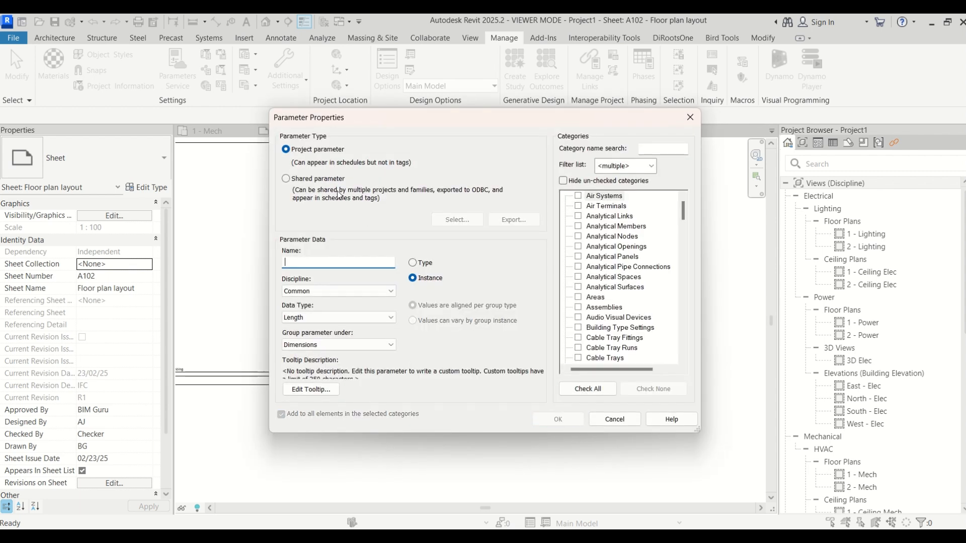
left_click(317, 180)
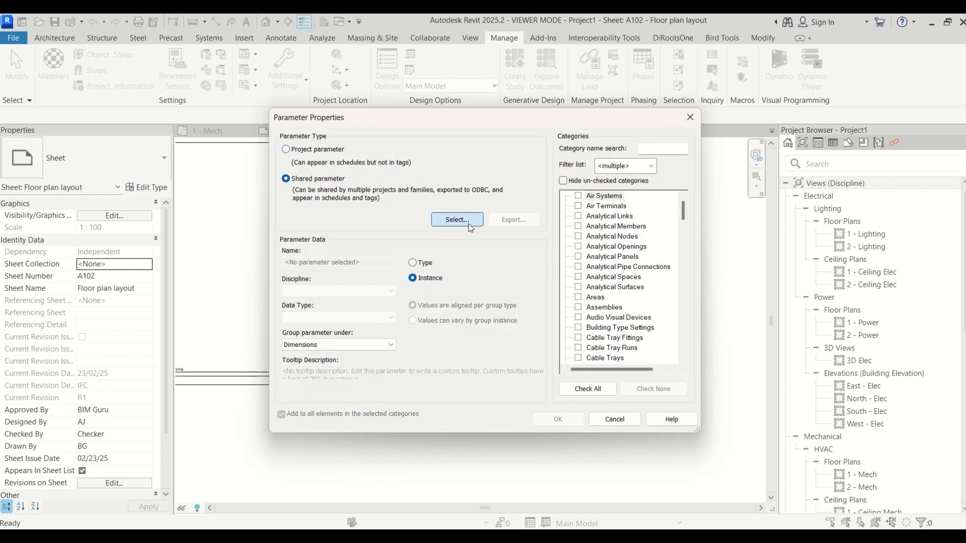
left_click(459, 220)
left_click(112, 250)
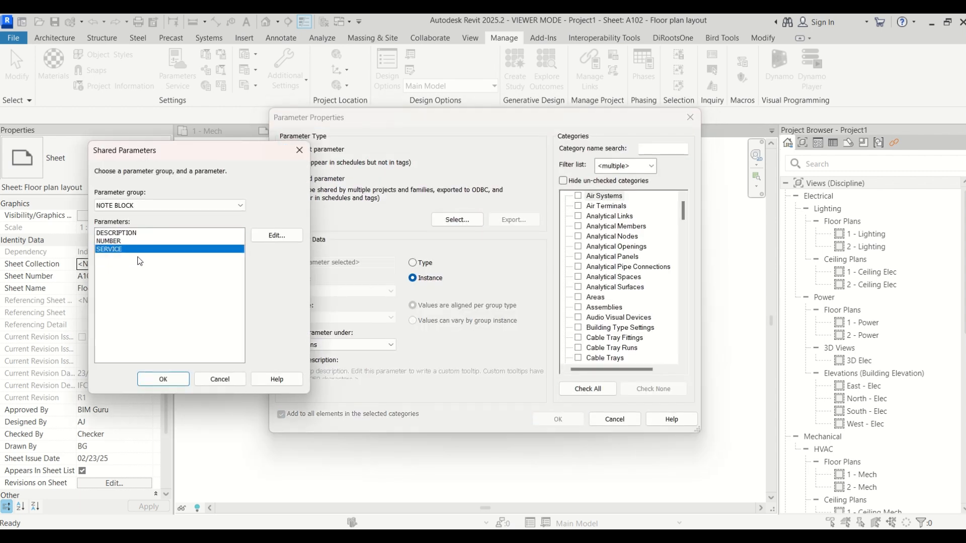
left_click(162, 380)
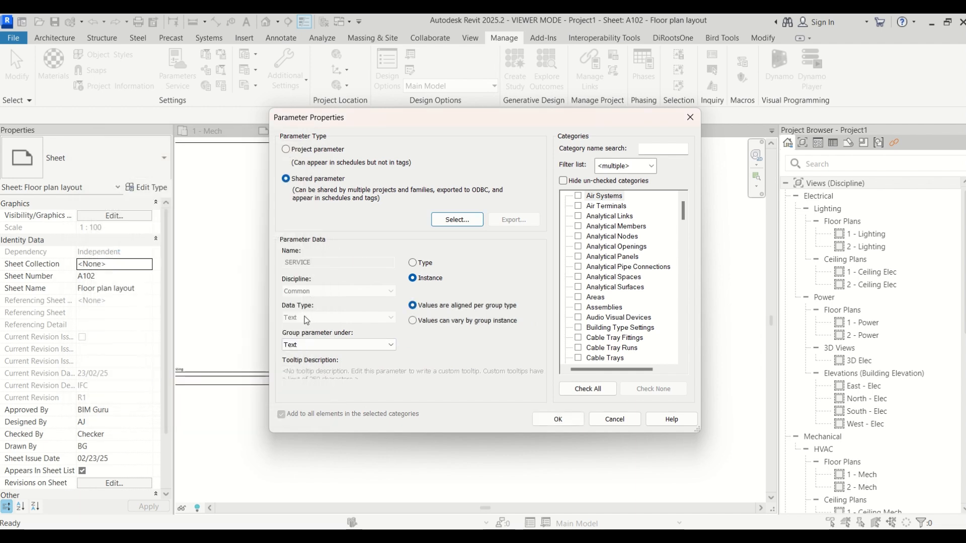
Step: Group the SERVICE project parameter under Text
left_click(313, 346)
left_click(313, 347)
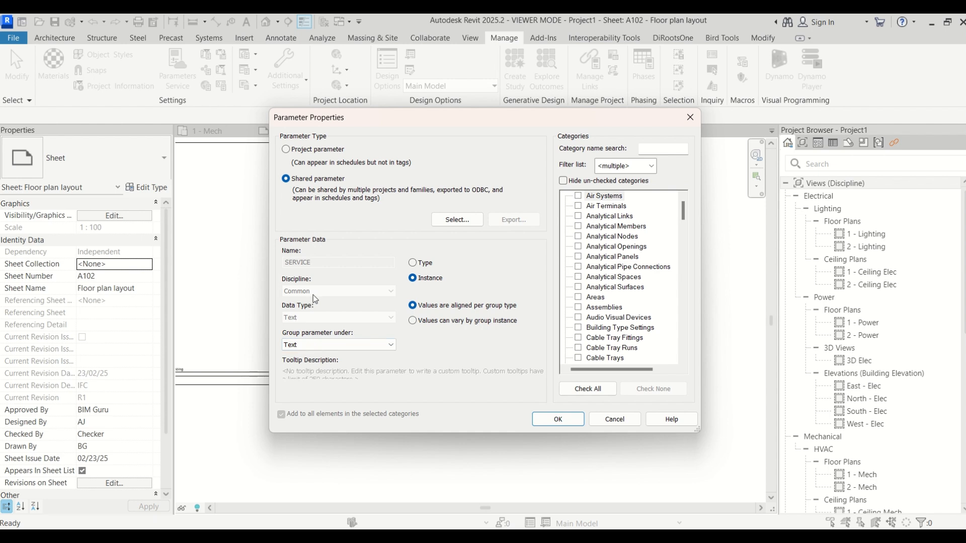
left_click(343, 342)
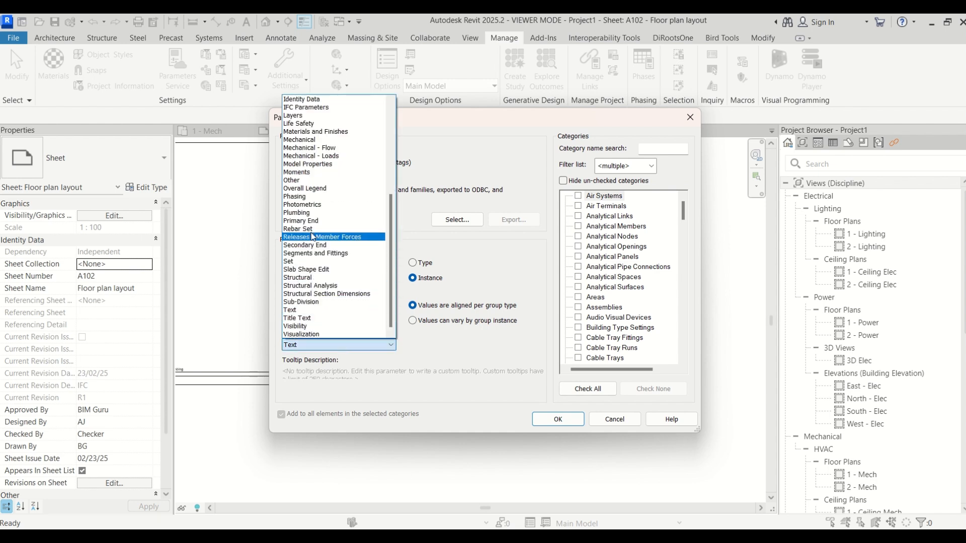
left_click(309, 310)
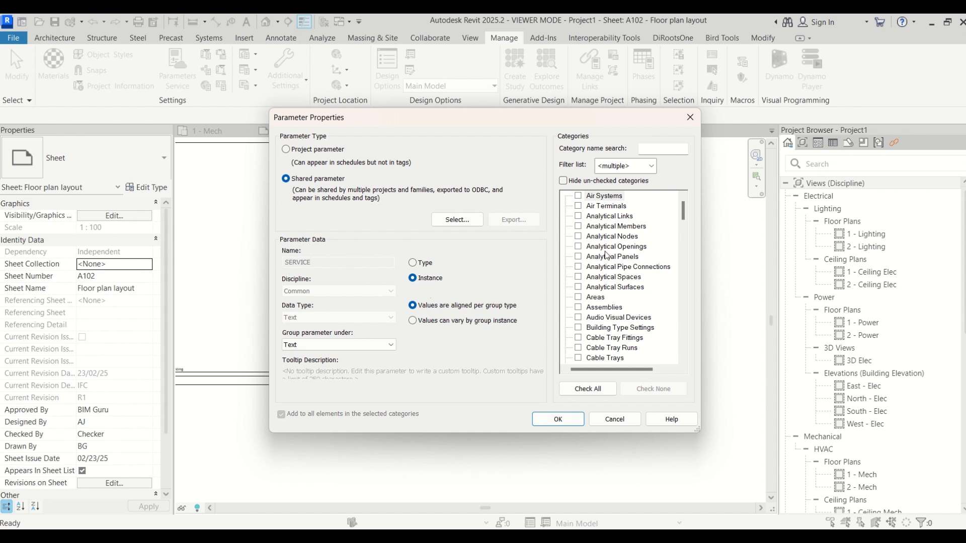
Step: Assign the SERVICE parameter to the Sheets category and add it to the project parameters
left_click(613, 236)
left_click(611, 309)
scroll(611, 309, "down", 2)
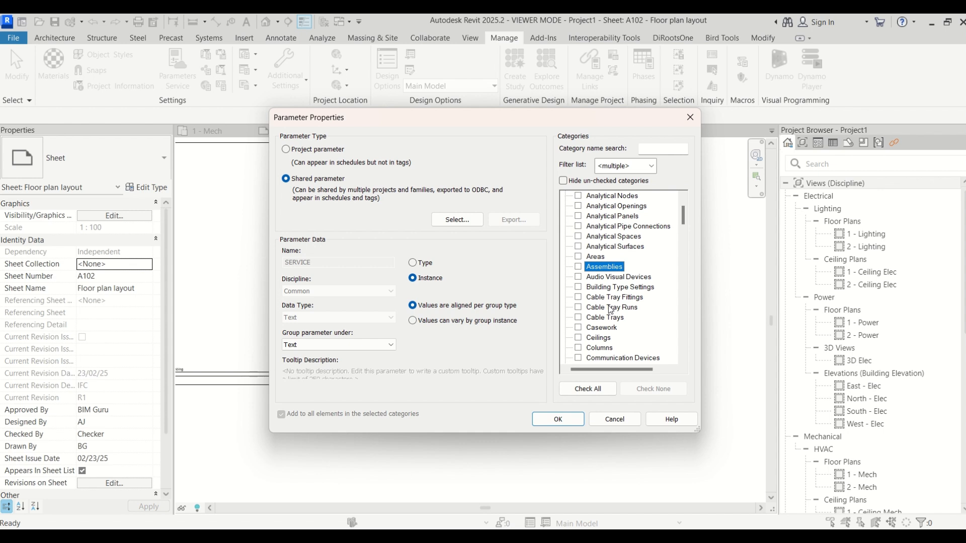
key("s")
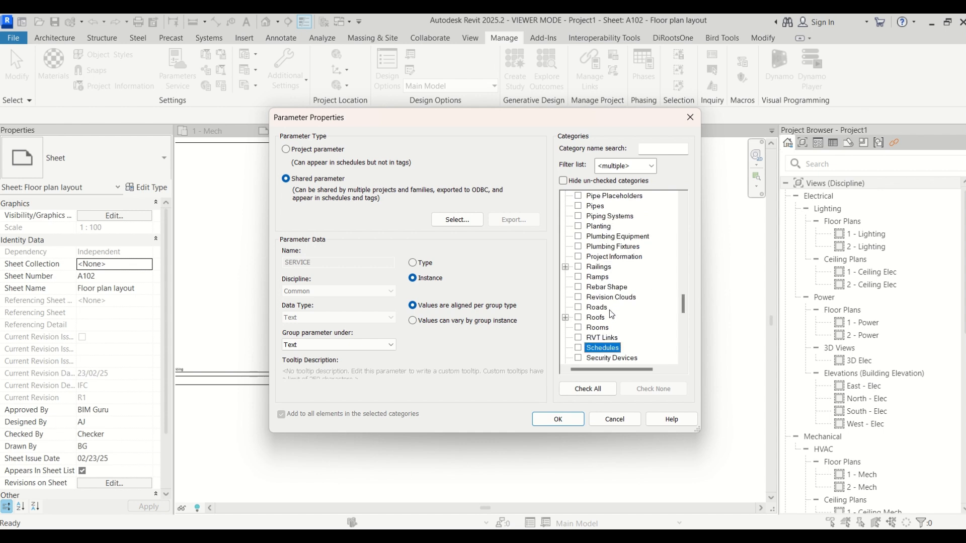
scroll(609, 310, "down", 2)
left_click(581, 338)
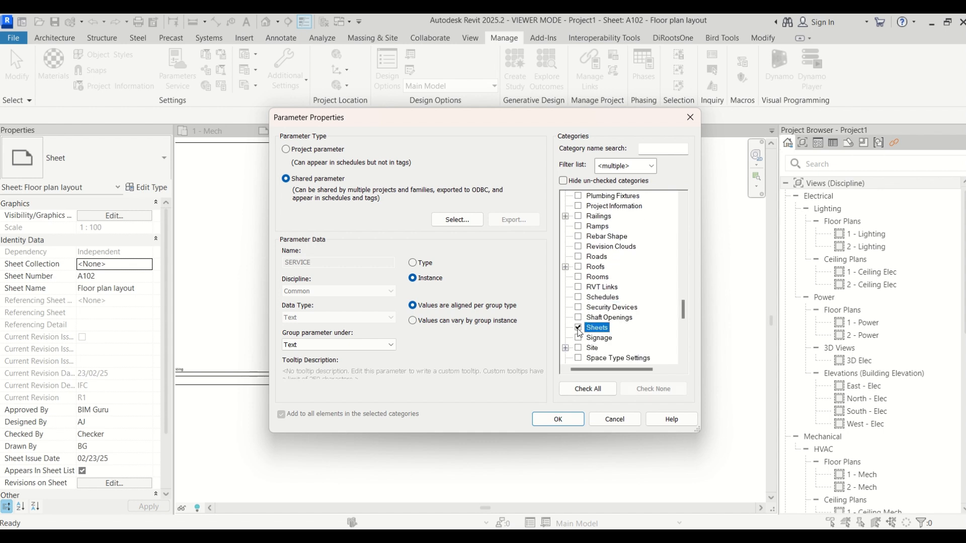
left_click(556, 417)
left_click(510, 381)
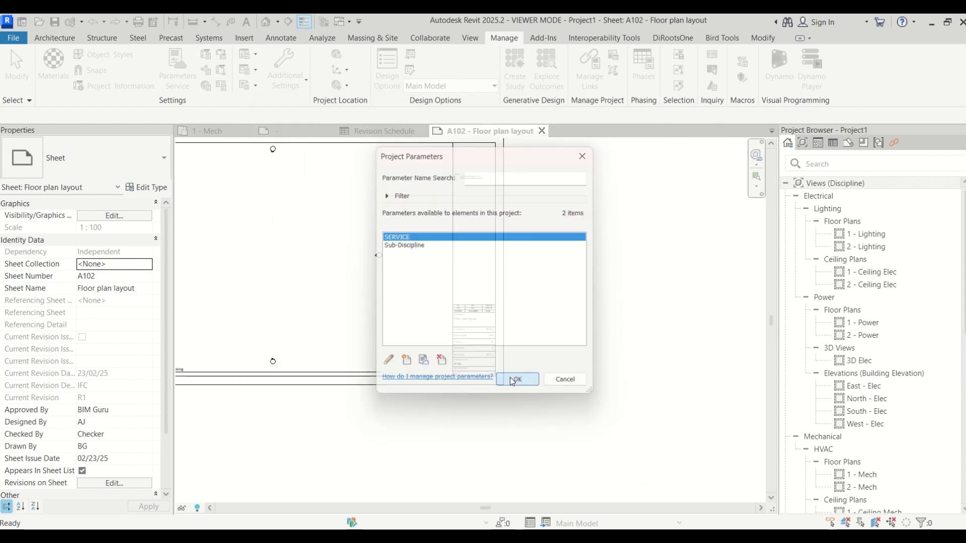
Step: Enter PLUMBING as the SERVICE NAME value in the title block on sheet A102
scroll(511, 373, "up", 8)
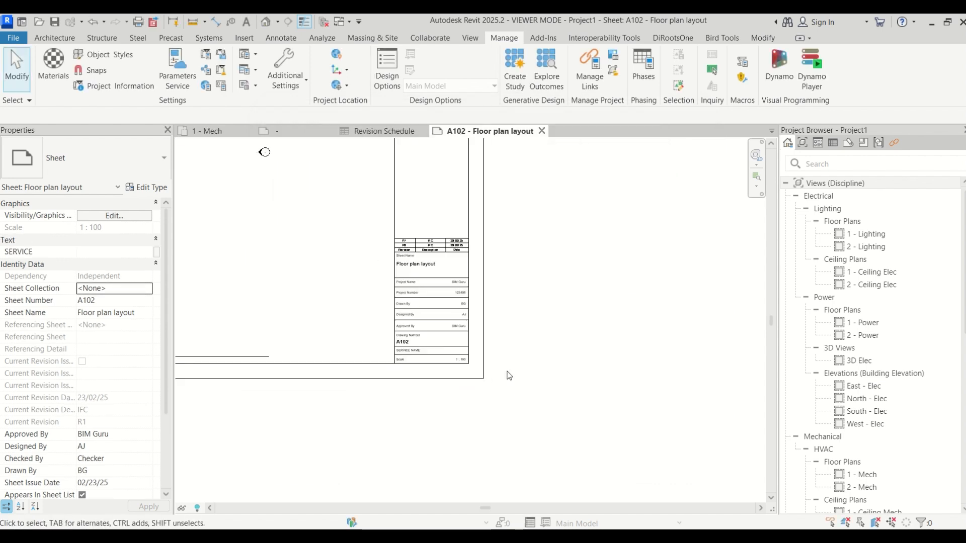
left_click(443, 359)
scroll(511, 376, "up", 2)
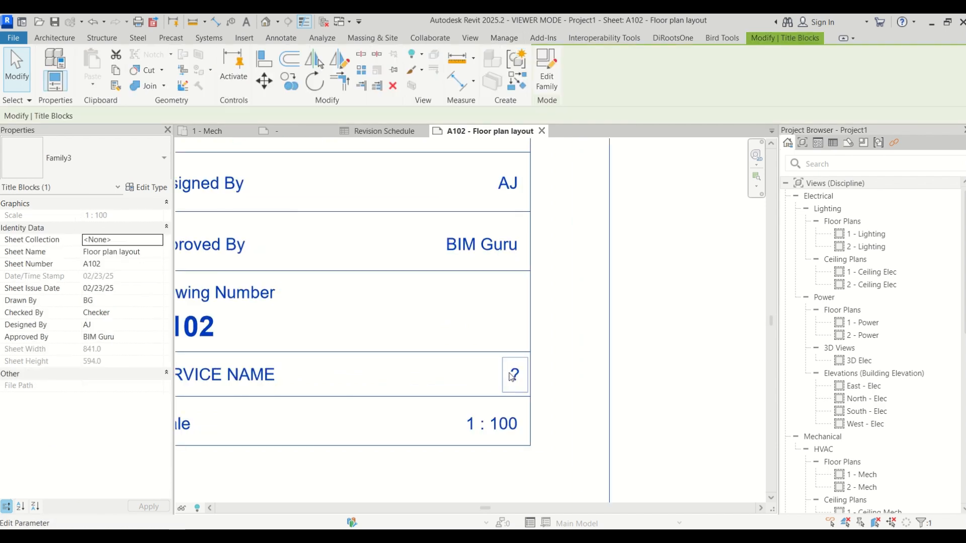
left_click(510, 375)
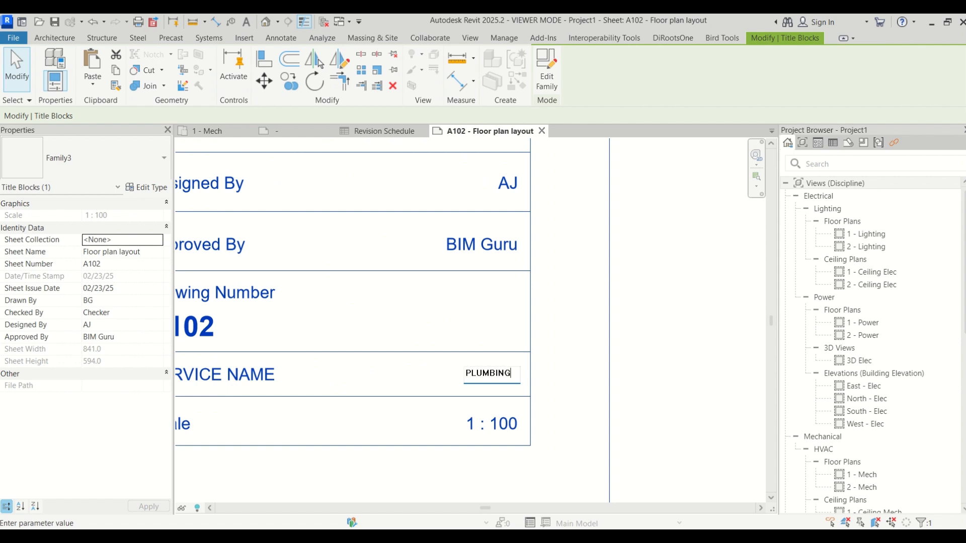
left_click(575, 393)
scroll(594, 354, "down", 6)
left_click(557, 437)
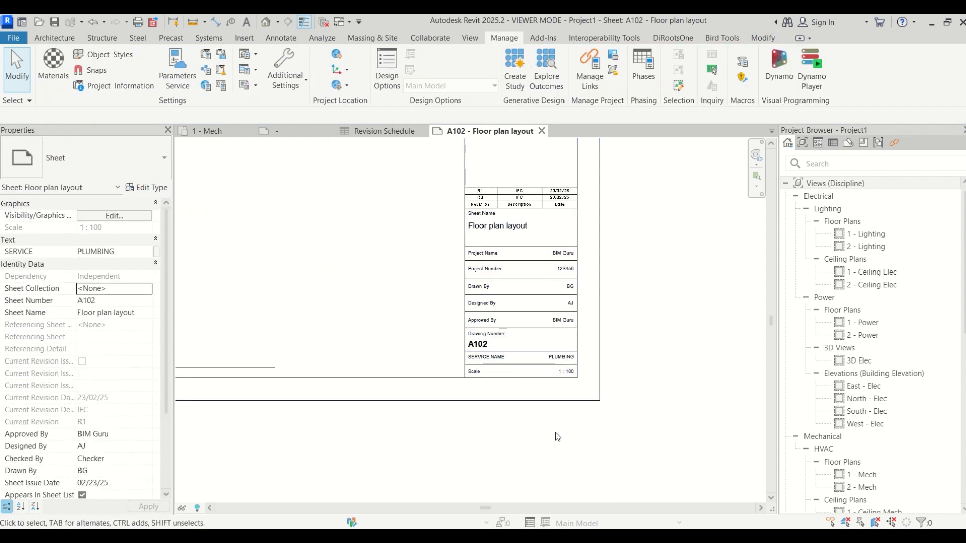
scroll(557, 436, "down", 3)
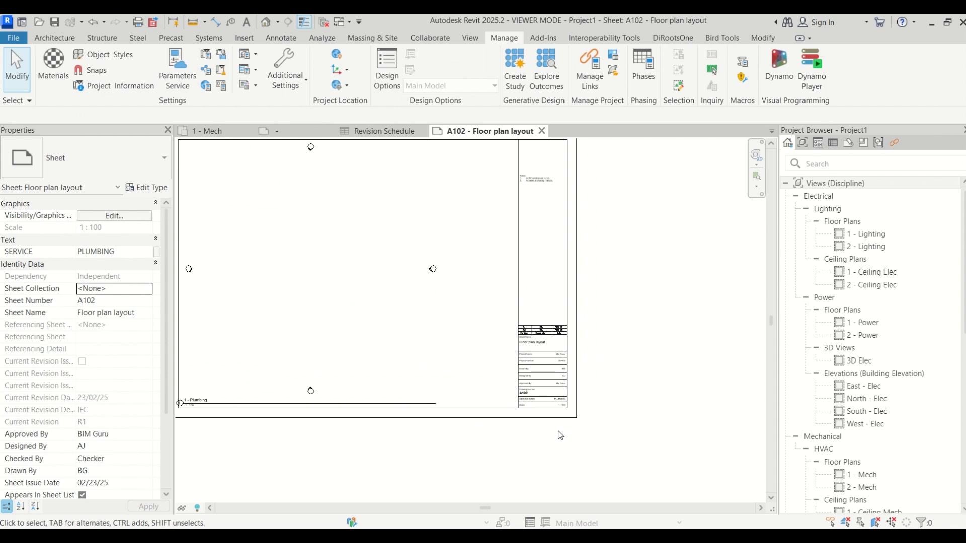
scroll(405, 405, "down", 1)
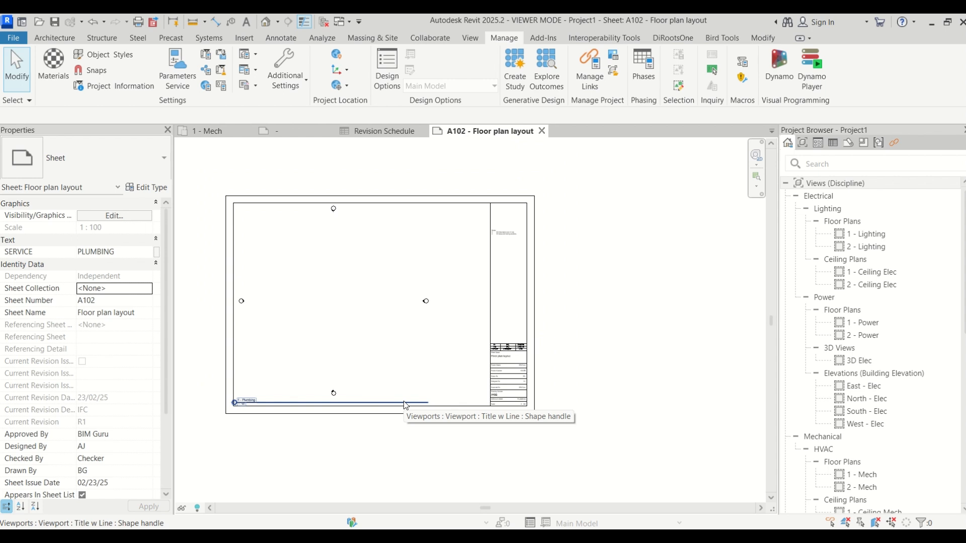
mouse_move(438, 21)
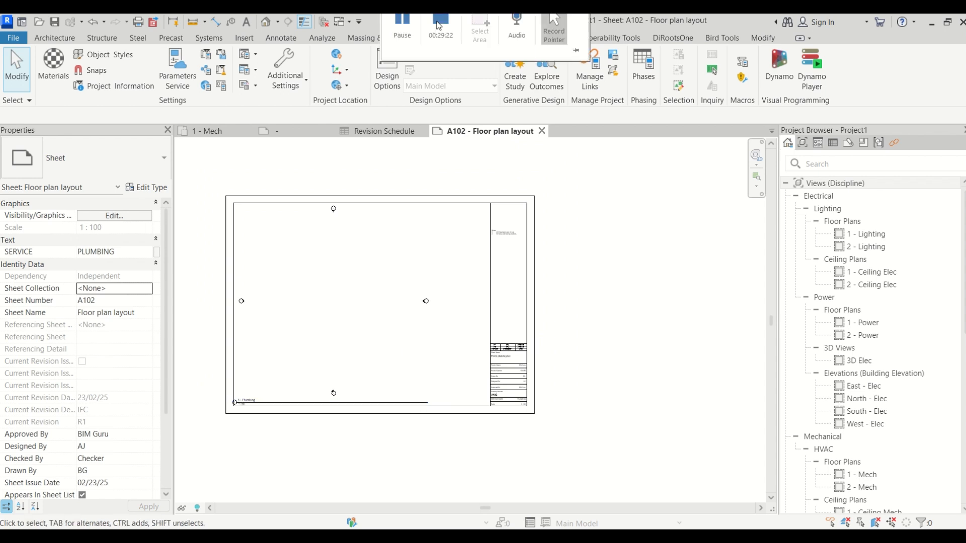